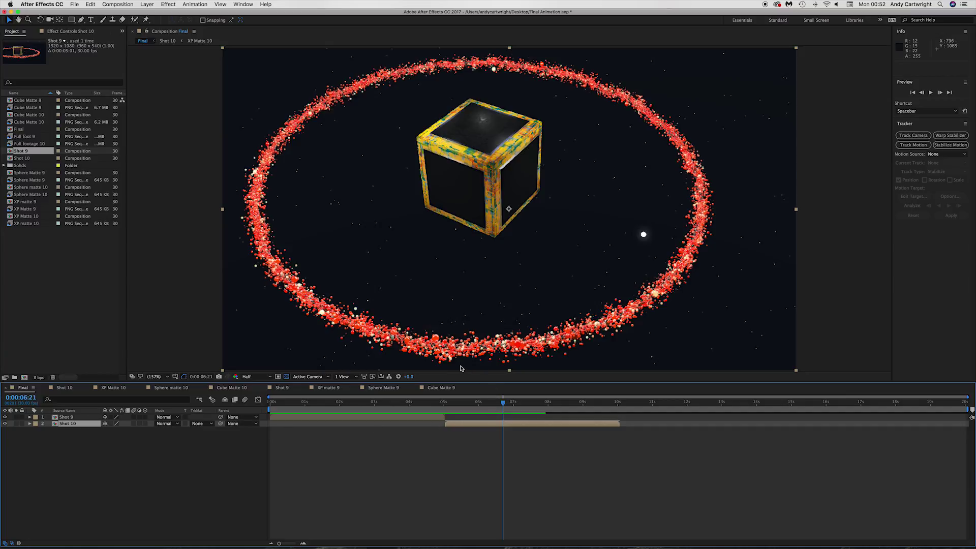
Open the Shot 10 composition and examine its Full render layer and the matching Full footage 10 item in the project
left_click(65, 388)
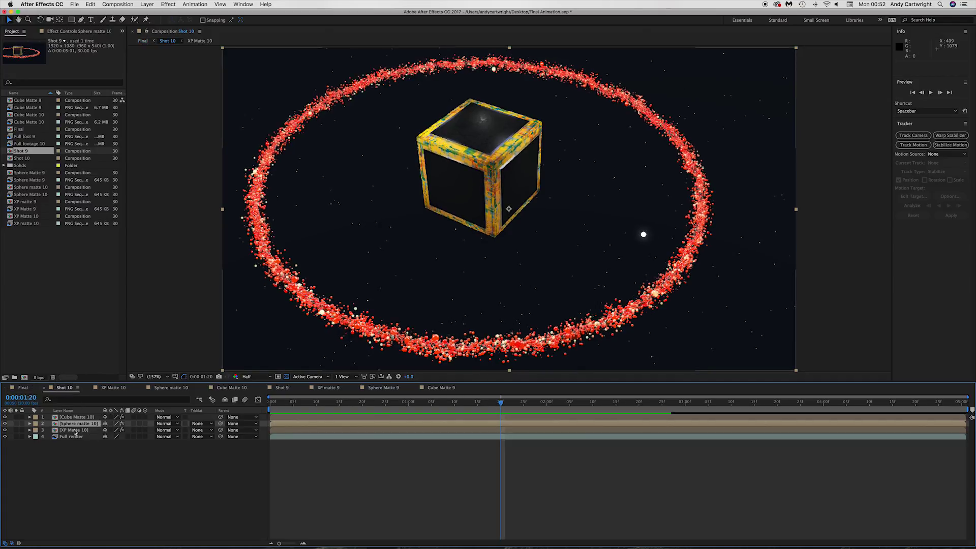
left_click(27, 160)
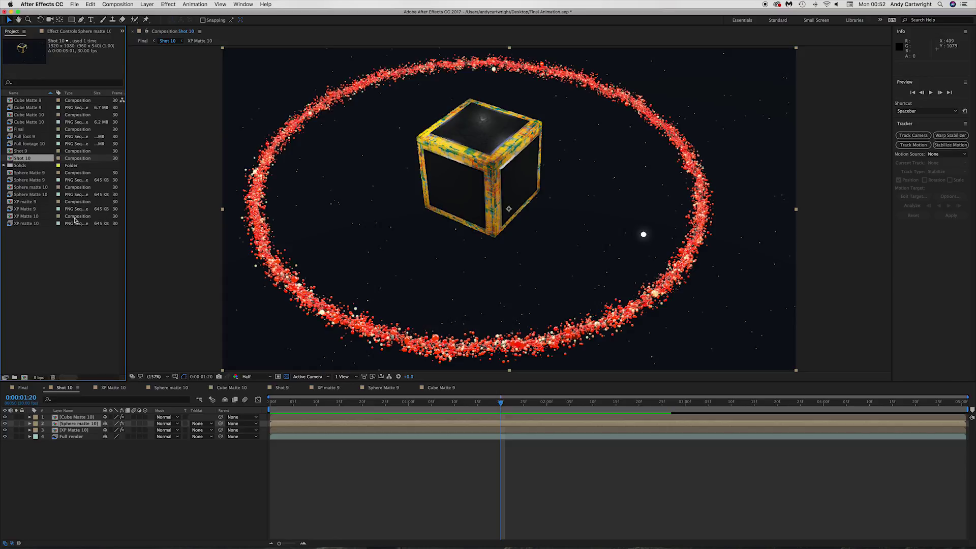
left_click(28, 144)
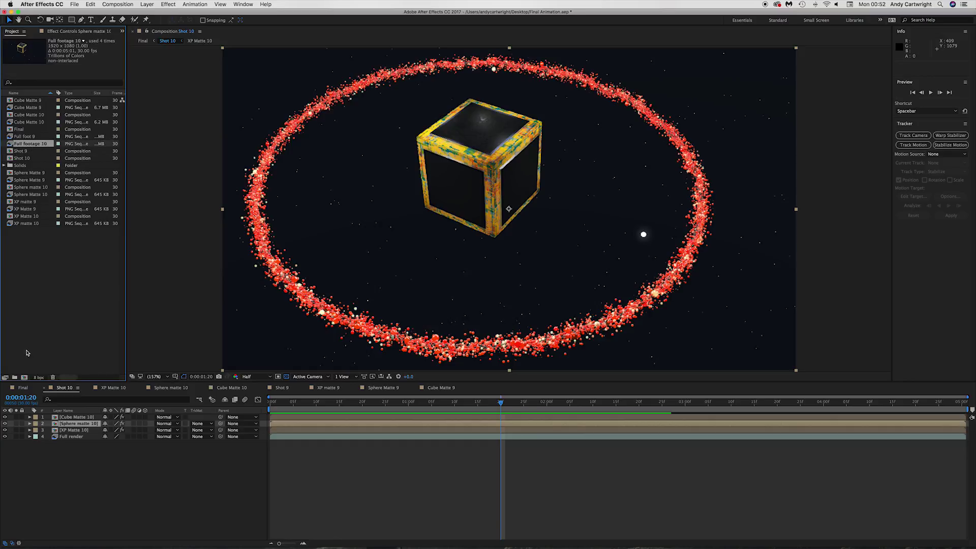
left_click_drag(31, 146, 43, 303)
left_click(79, 436)
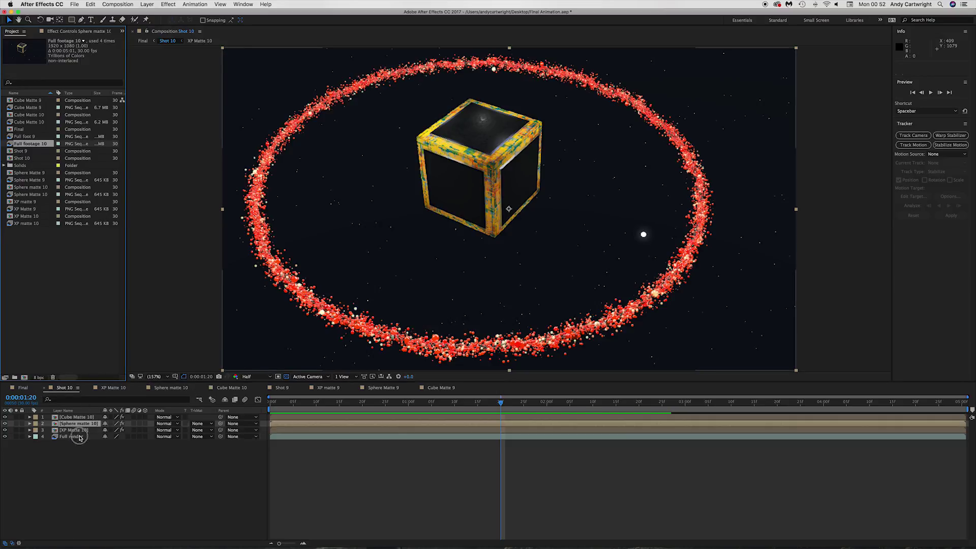
left_click(6, 437)
left_click(6, 437)
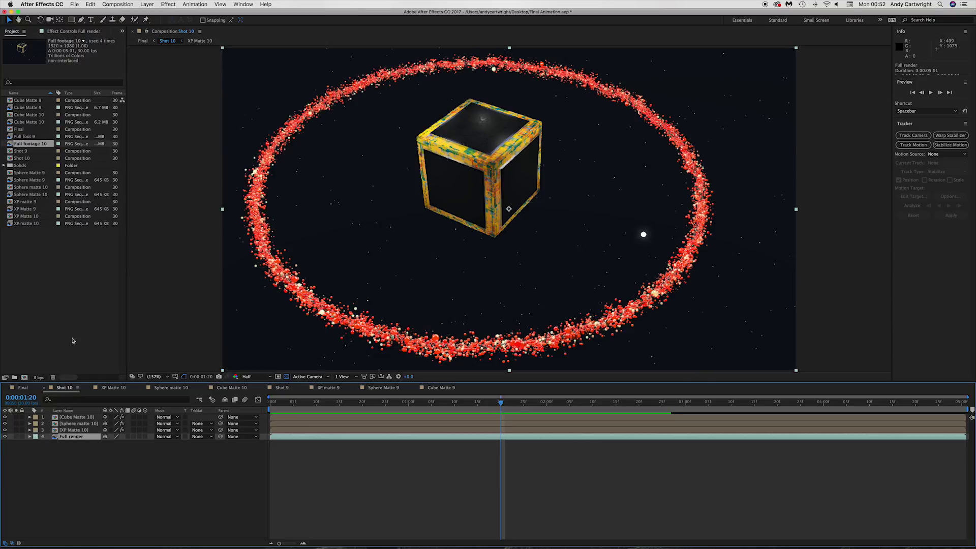
Start importing a file into the project and browse to the Cube folder inside Multipass
right_click(45, 245)
mouse_move(60, 280)
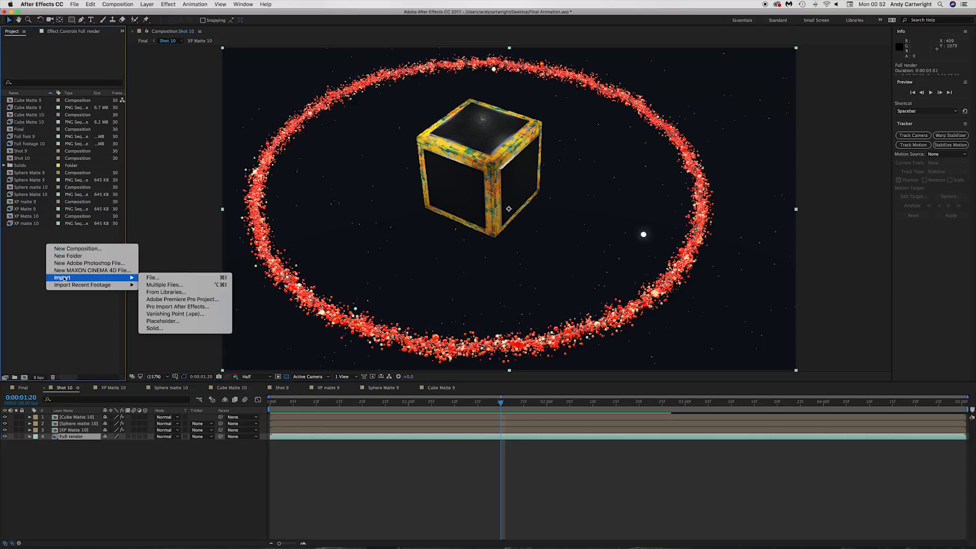
left_click(167, 281)
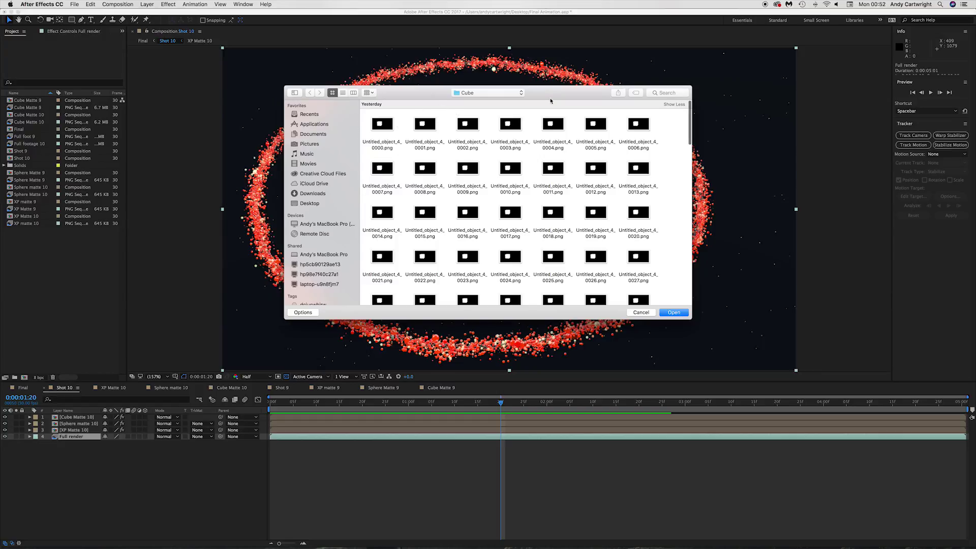
left_click(494, 92)
left_click(484, 106)
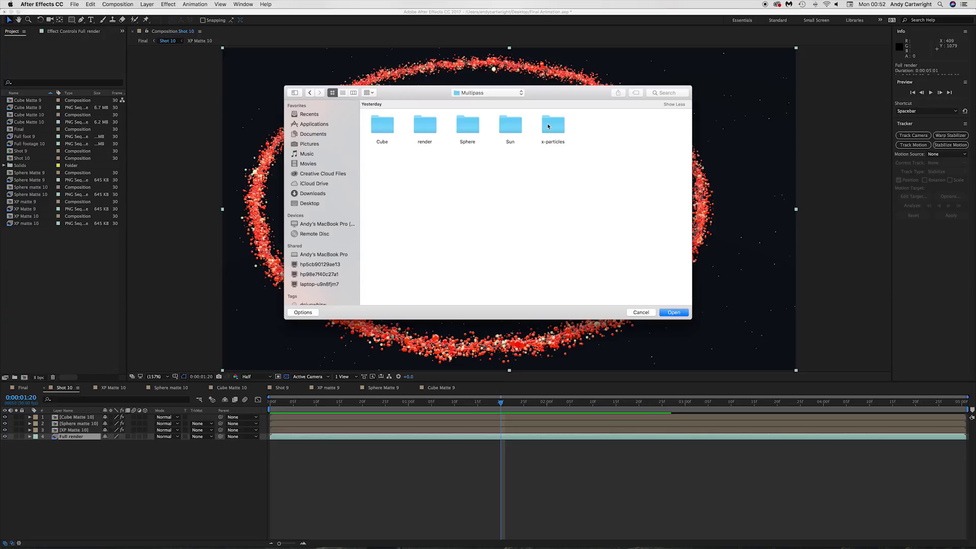
left_click(383, 128)
double_click(382, 128)
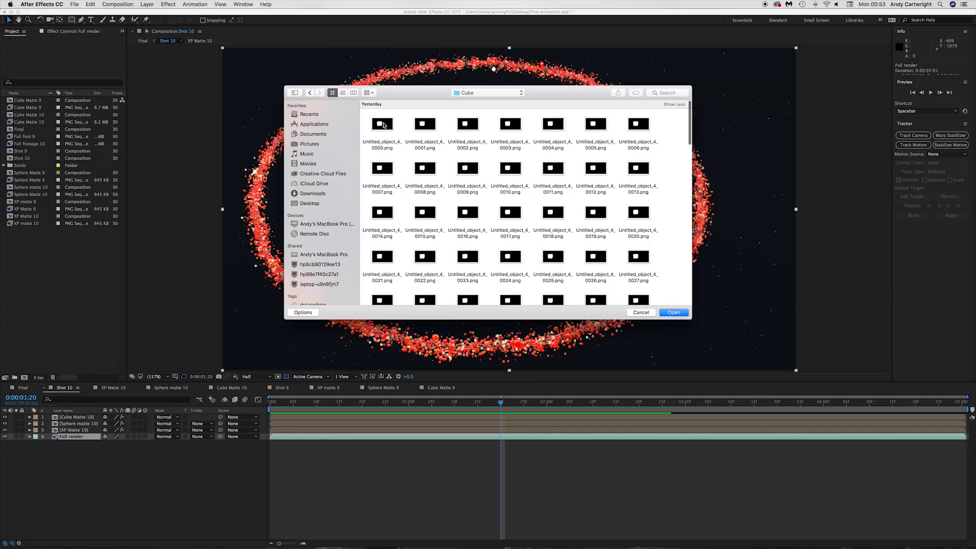
Select the first frame, Untitled_object_4_0000.png, review the PNG Sequence import option, and cancel the import
scroll(440, 185, "down", 15)
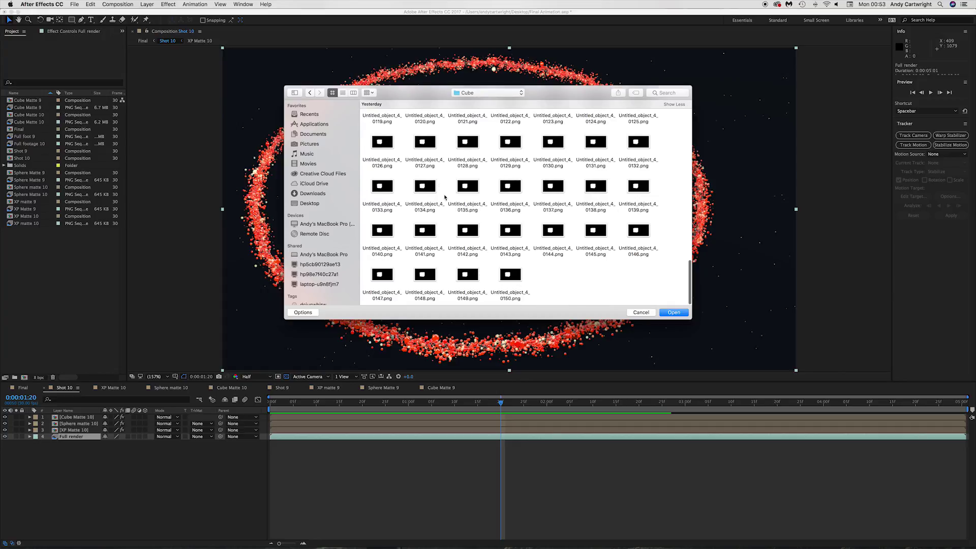
scroll(450, 192, "up", 5)
scroll(456, 189, "up", 10)
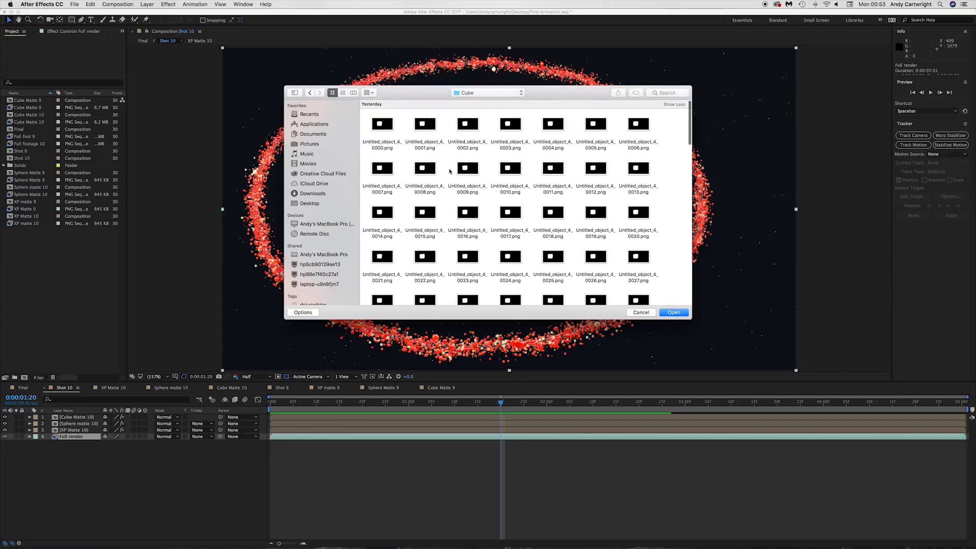
left_click(389, 126)
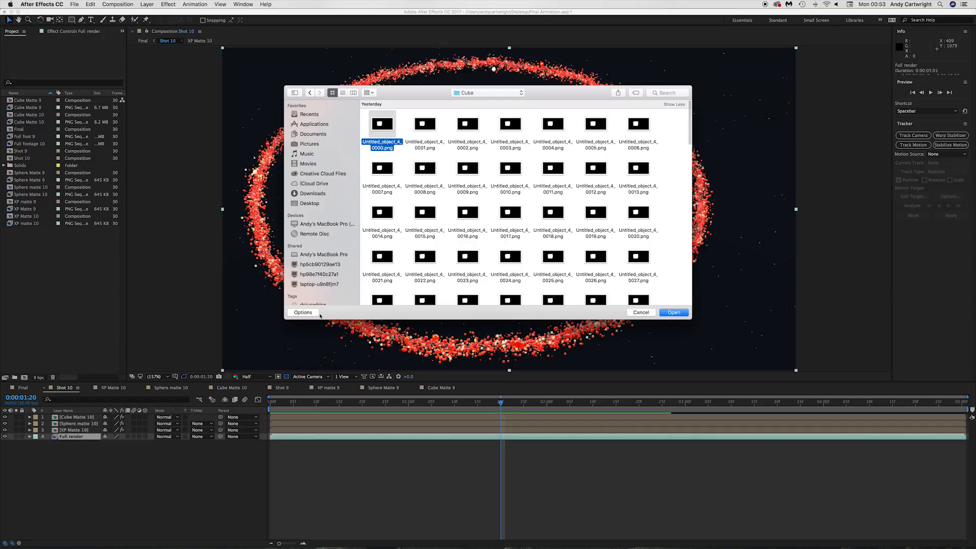
left_click_drag(403, 320, 402, 376)
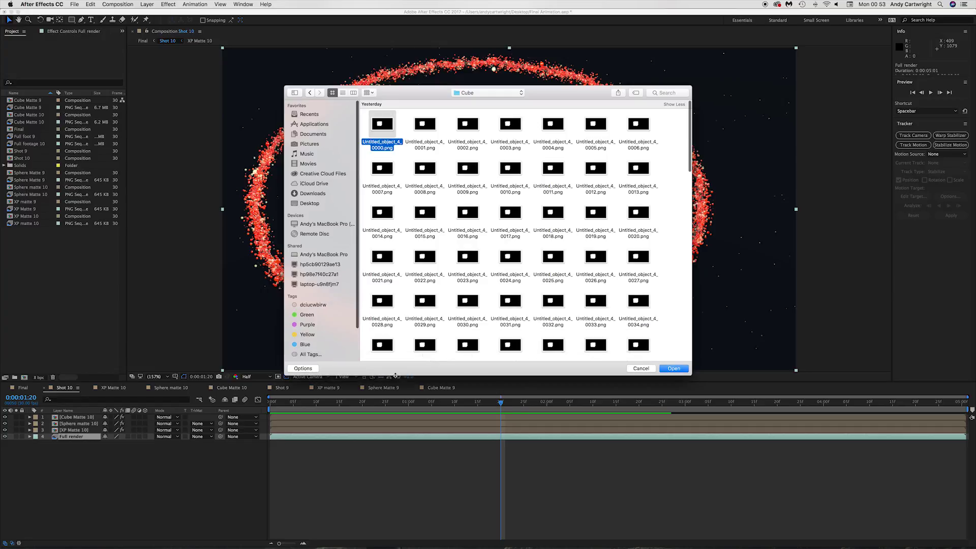
left_click(303, 368)
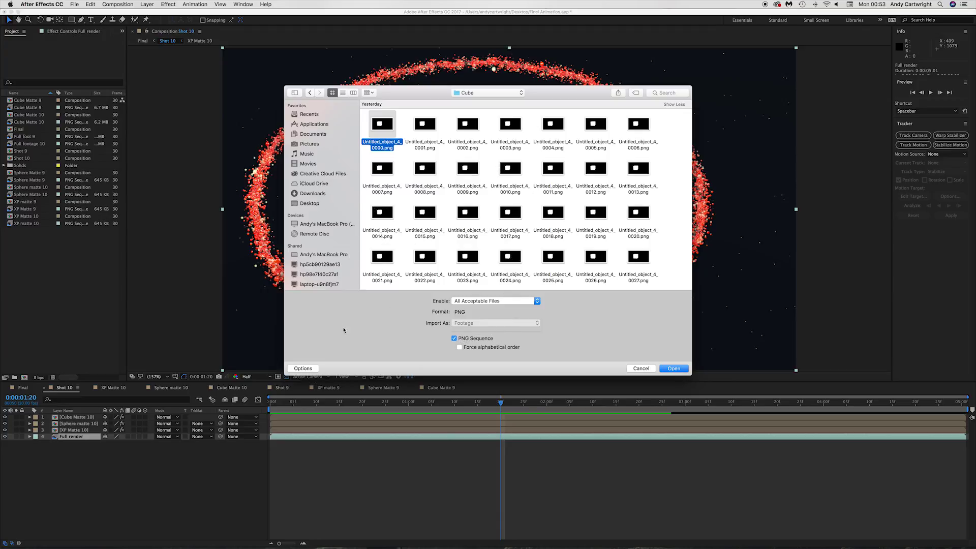
left_click(304, 369)
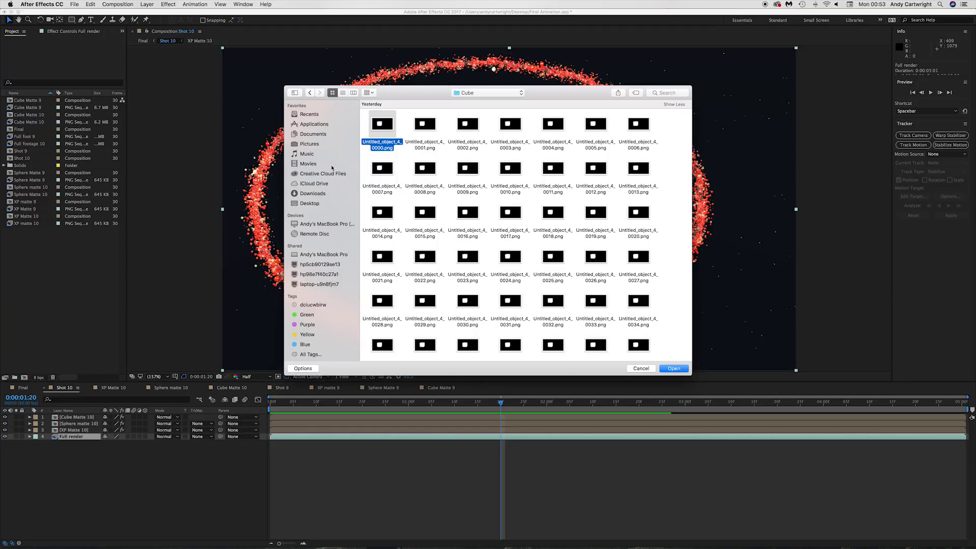
left_click(303, 368)
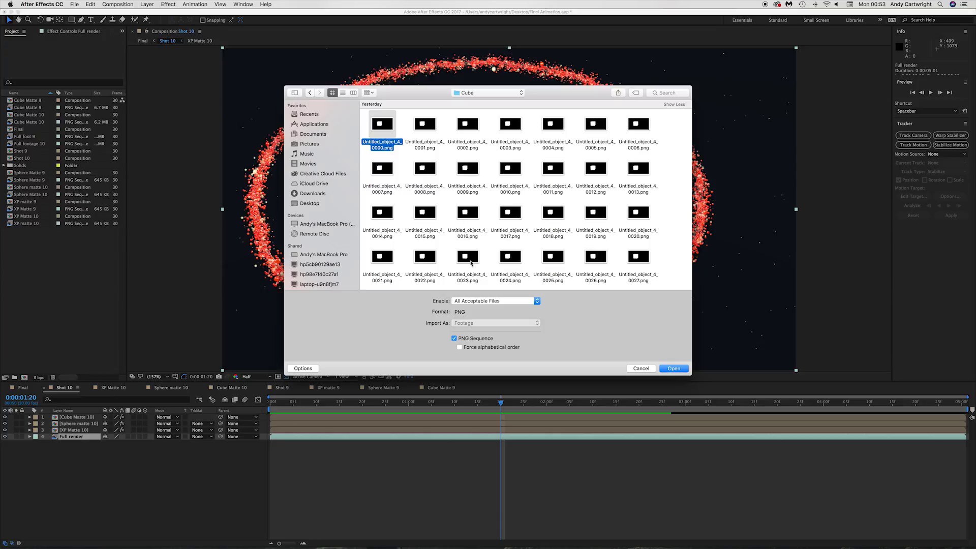
scroll(498, 227, "up", 2)
left_click(454, 339)
left_click(641, 368)
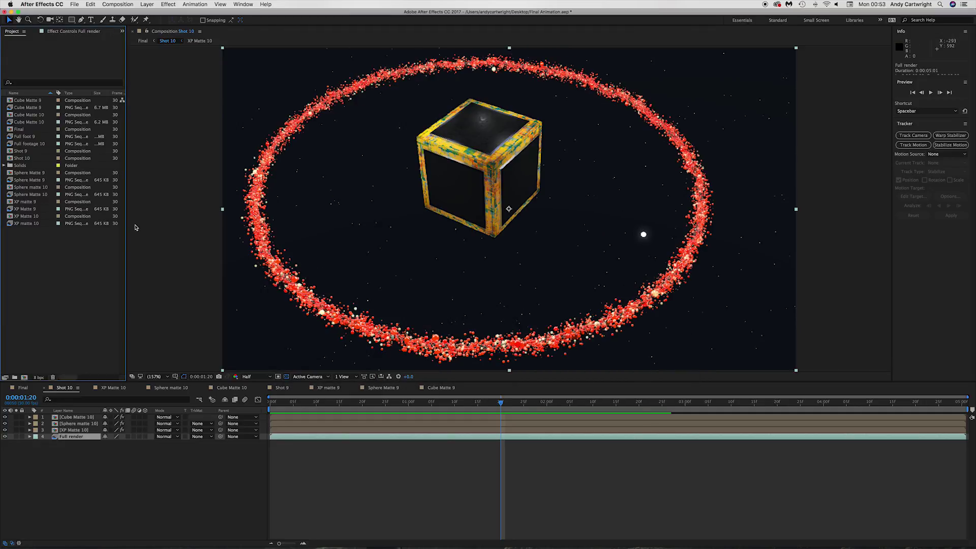
Open the Sphere Matte 9 composition and move the current time to its first frame
left_click(30, 181)
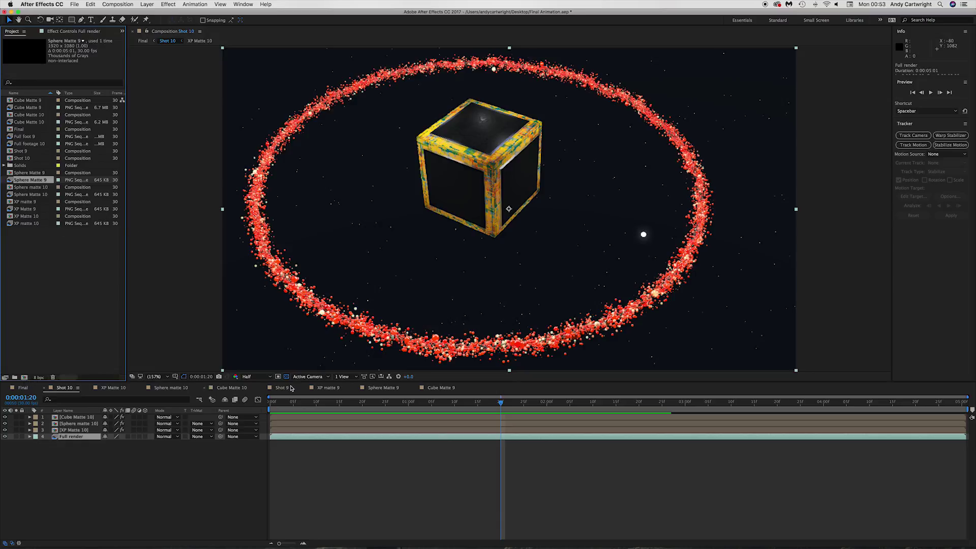
left_click(373, 391)
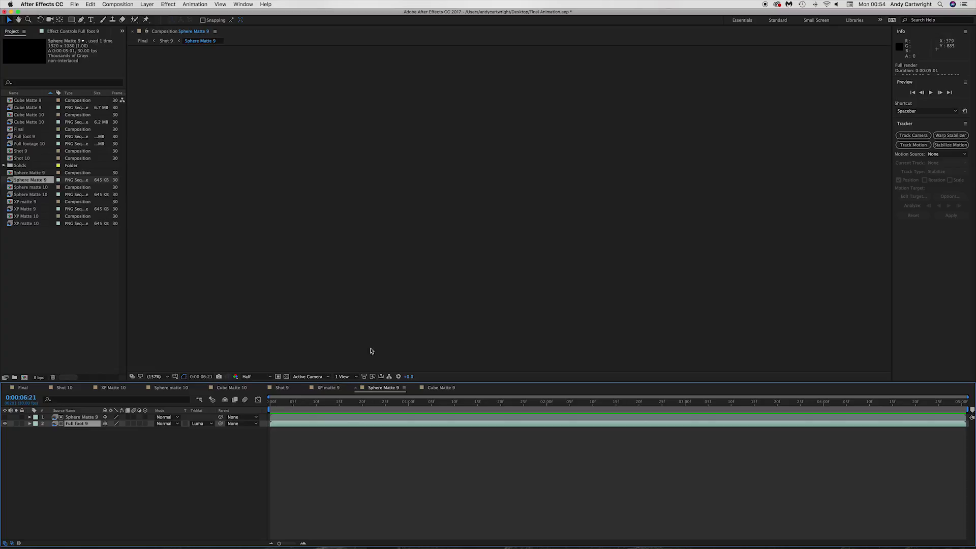
left_click_drag(283, 403, 267, 407)
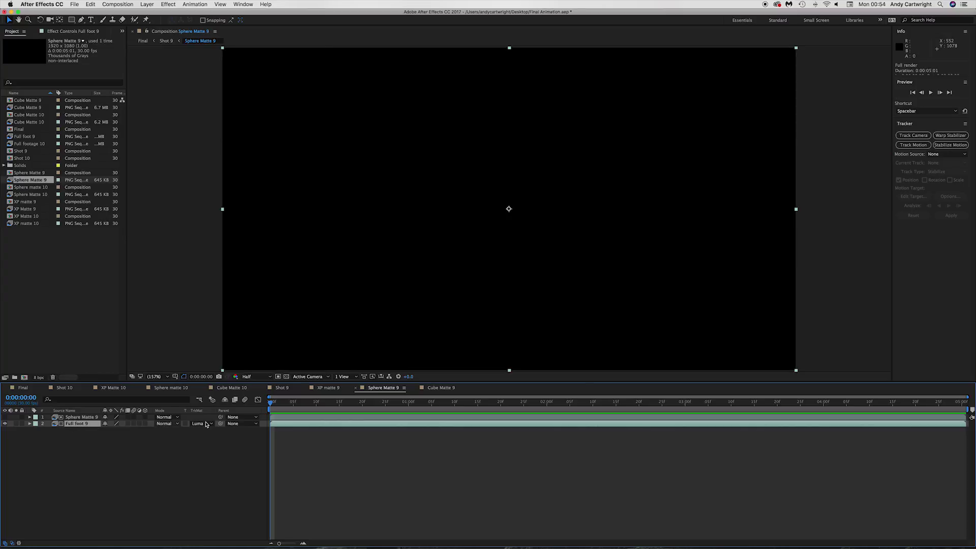
Remove the track matte from the Full foot 9 layer and preview the unmasked footage
left_click(203, 424)
left_click(207, 432)
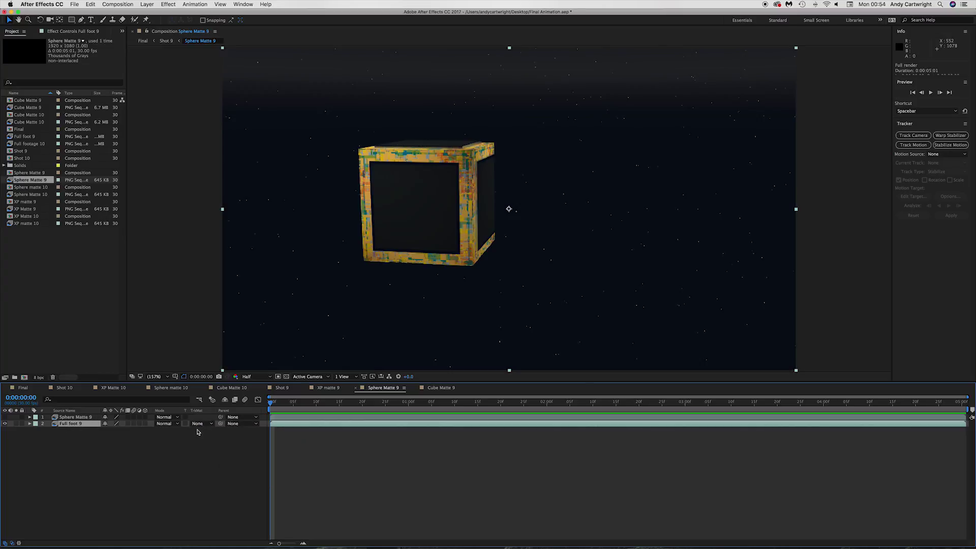
left_click(71, 417)
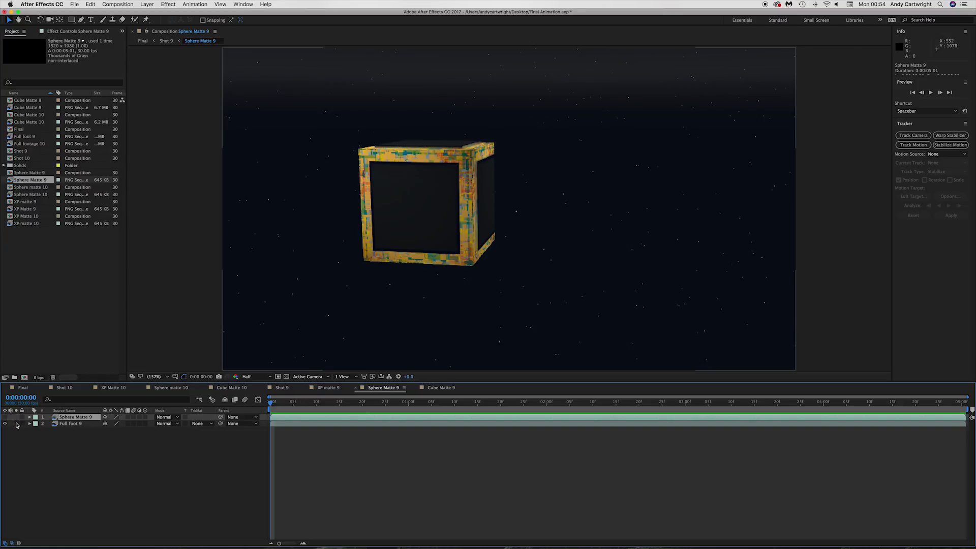
key("space")
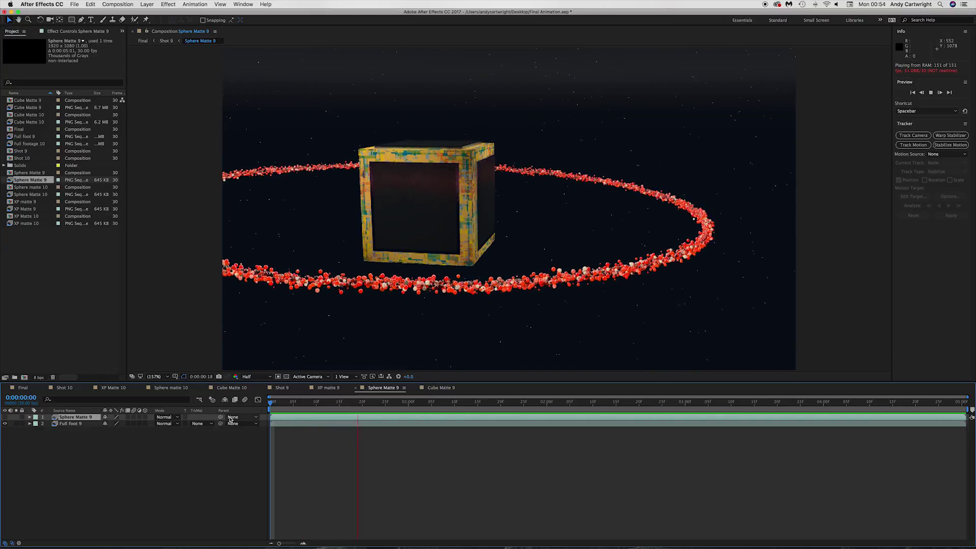
key("space")
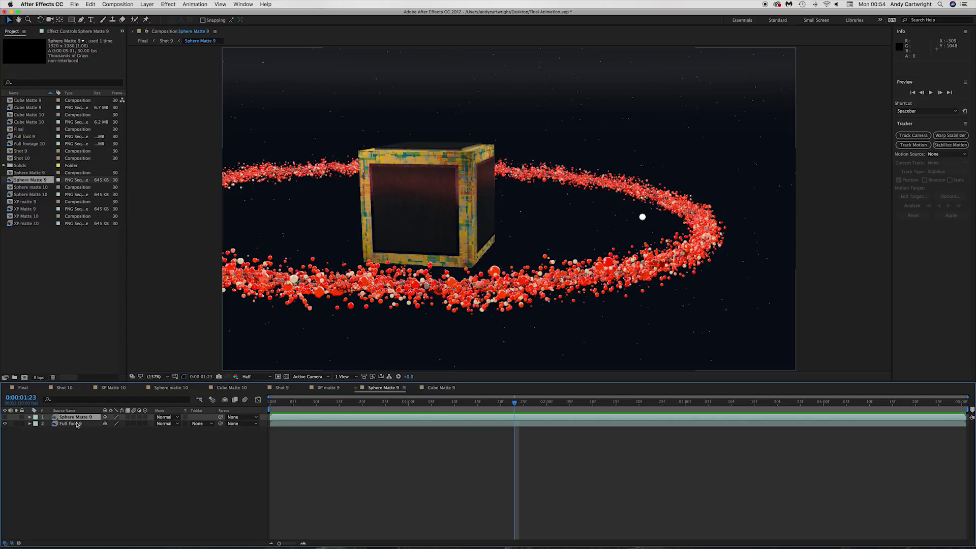
Set the Full foot 9 layer's track matte to Luma Matte "Sphere Matte 9" and preview it from the start
left_click(200, 424)
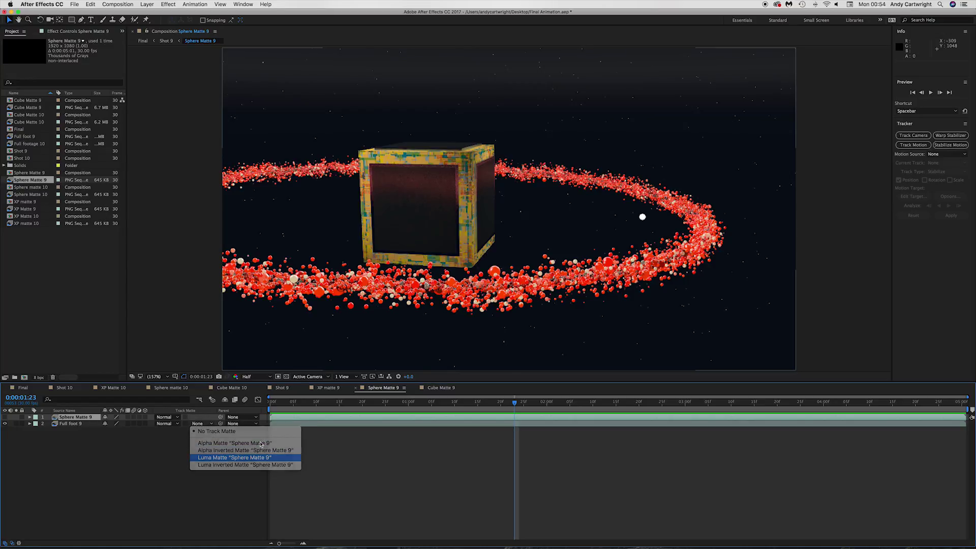
left_click(217, 457)
left_click(281, 402)
left_click(265, 401)
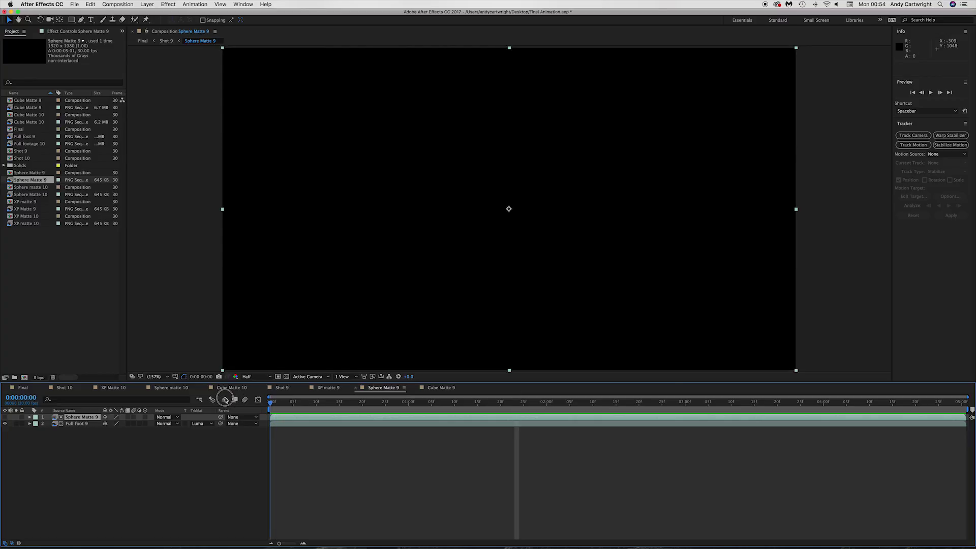
key("space")
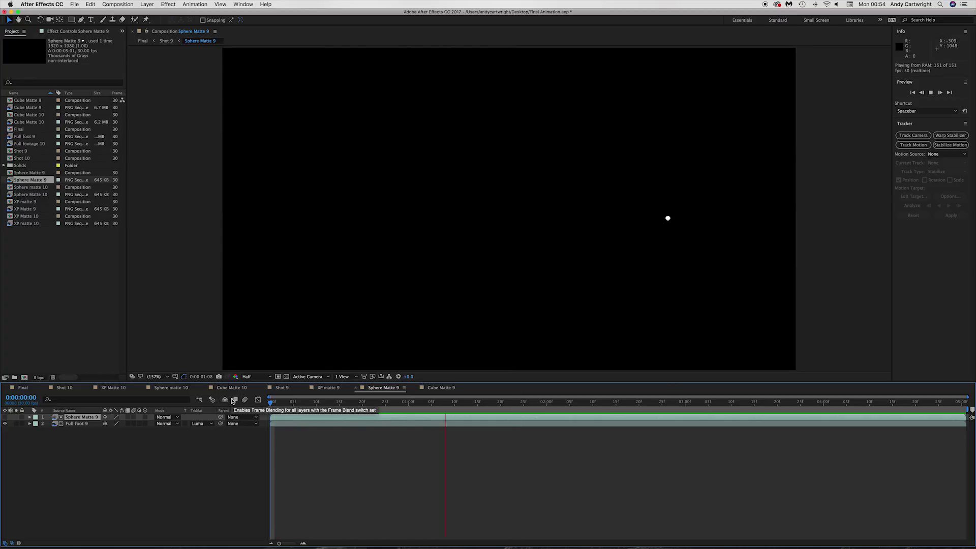
key("space")
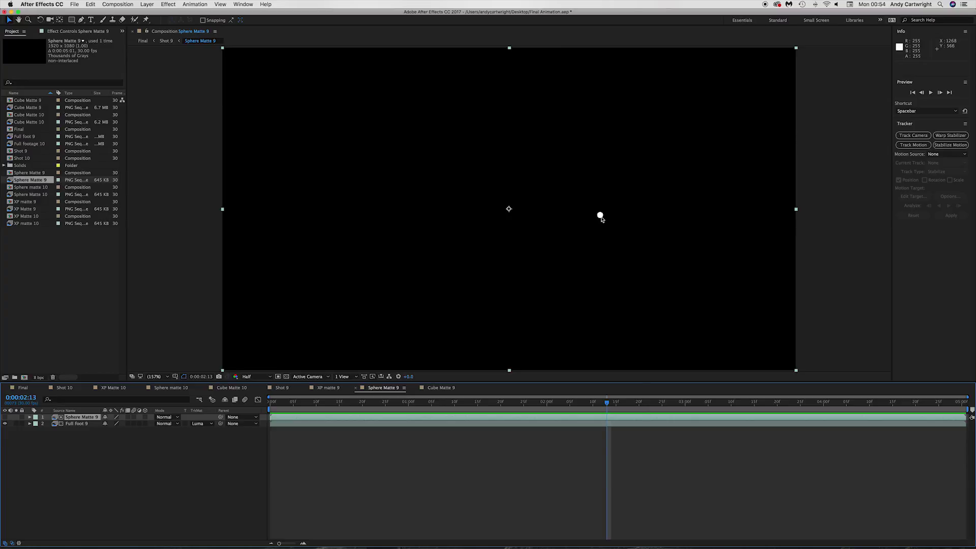
Set the Full foot 9 layer's track matte to No Track Matte
left_click(76, 423)
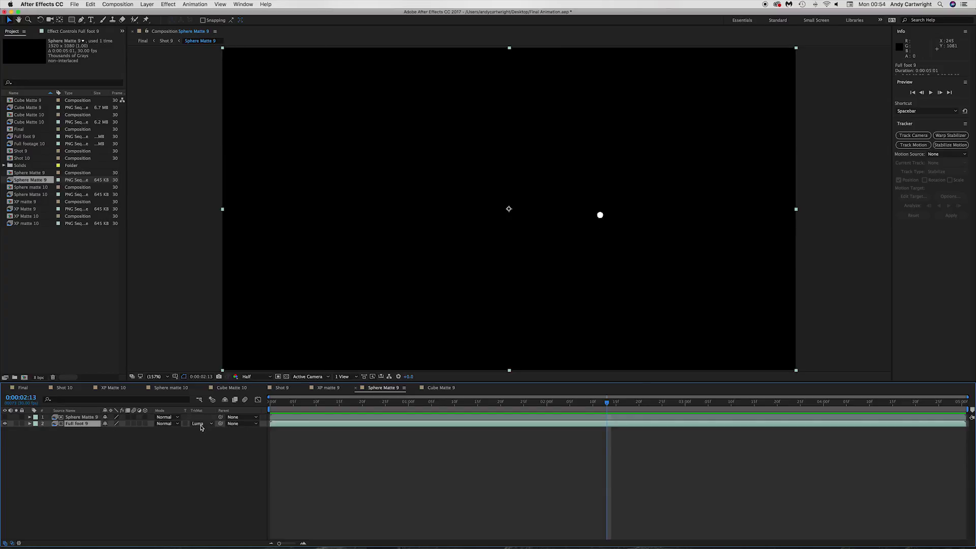
left_click(206, 424)
left_click(212, 433)
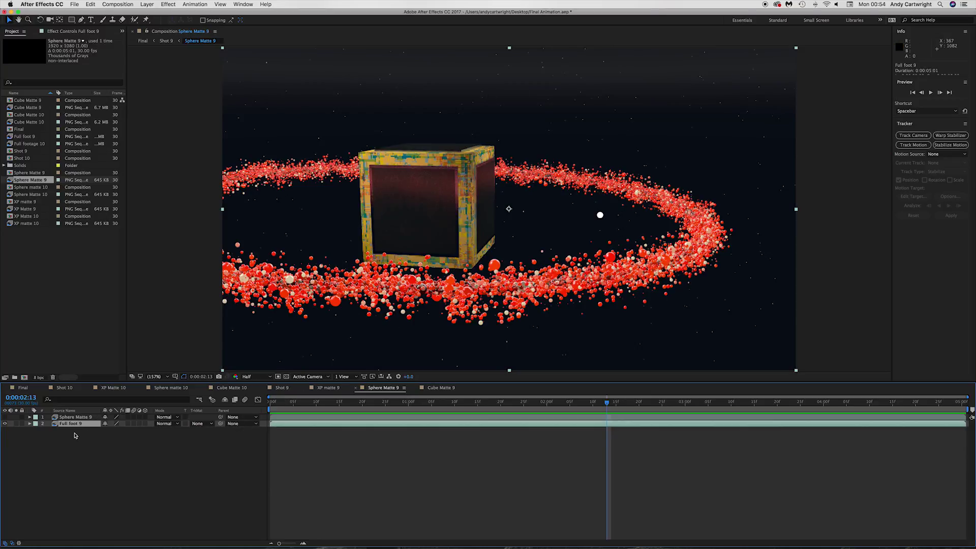
Reapply Luma Matte "Sphere Matte 9" to the Full foot 9 layer and preview the isolated sphere from the first frame
left_click(67, 417)
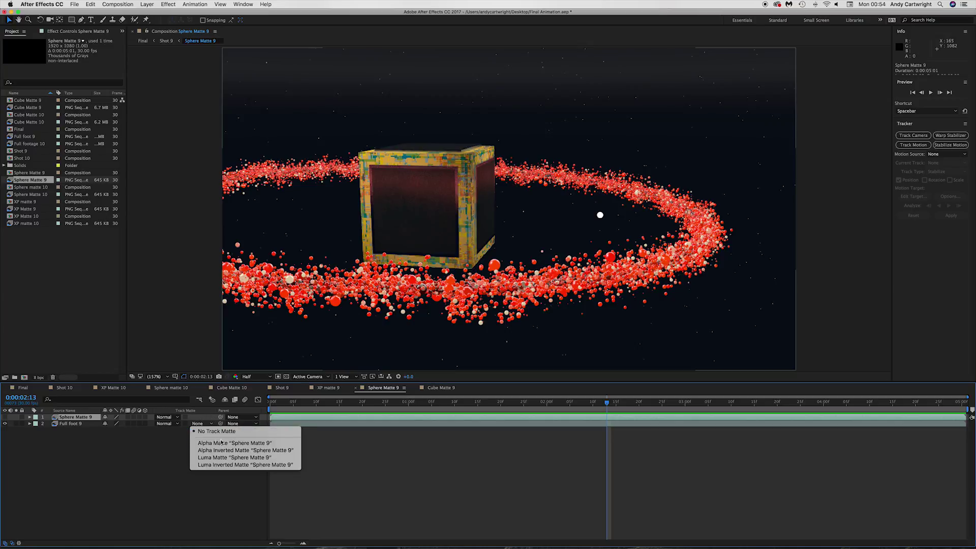
left_click(226, 458)
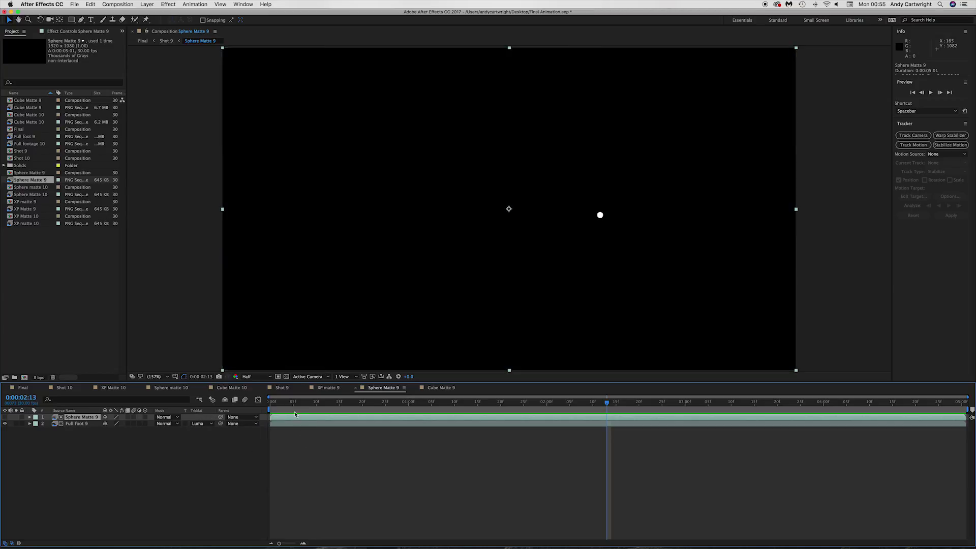
left_click(271, 401)
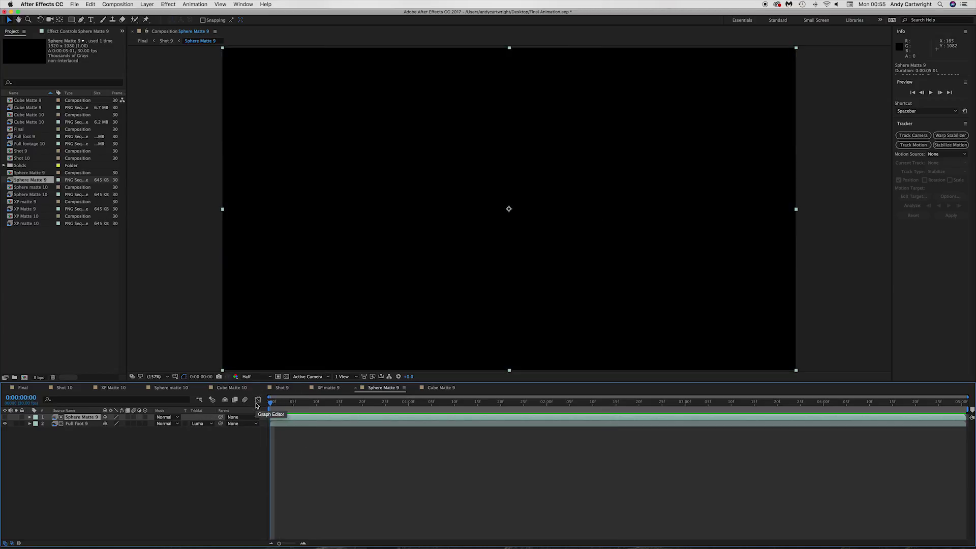
key("space")
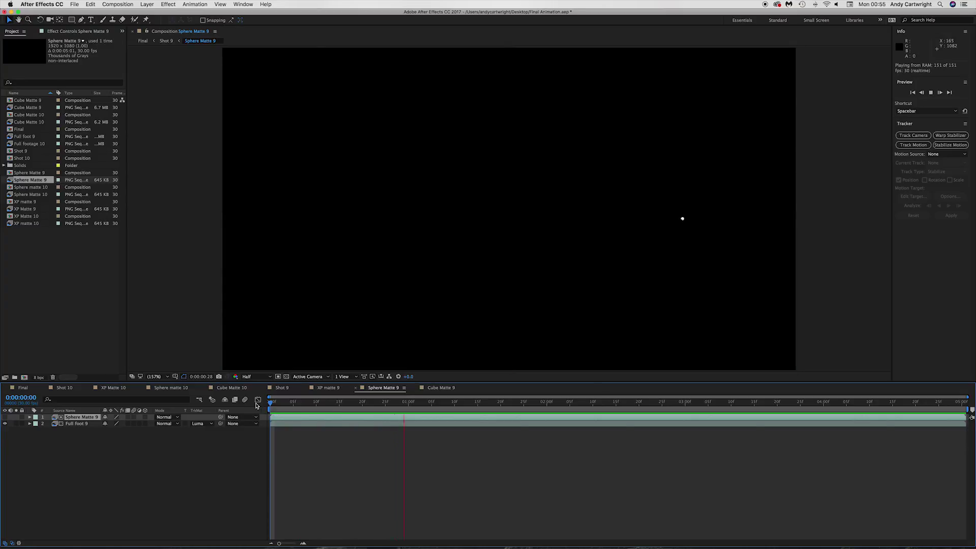
key("space")
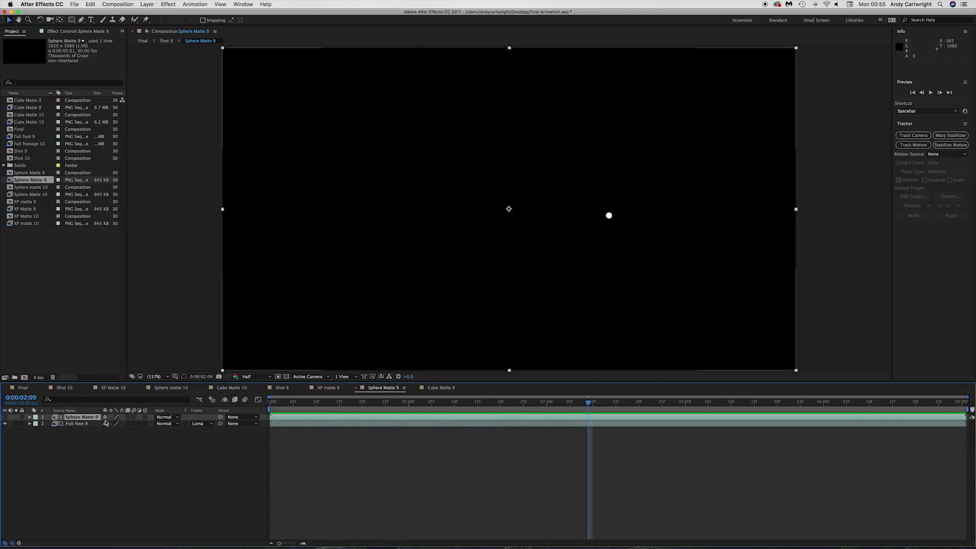
Try moving the Sphere Matte 9 layer away from its centred position in the composition, and undo the move
left_click_drag(405, 301, 519, 294)
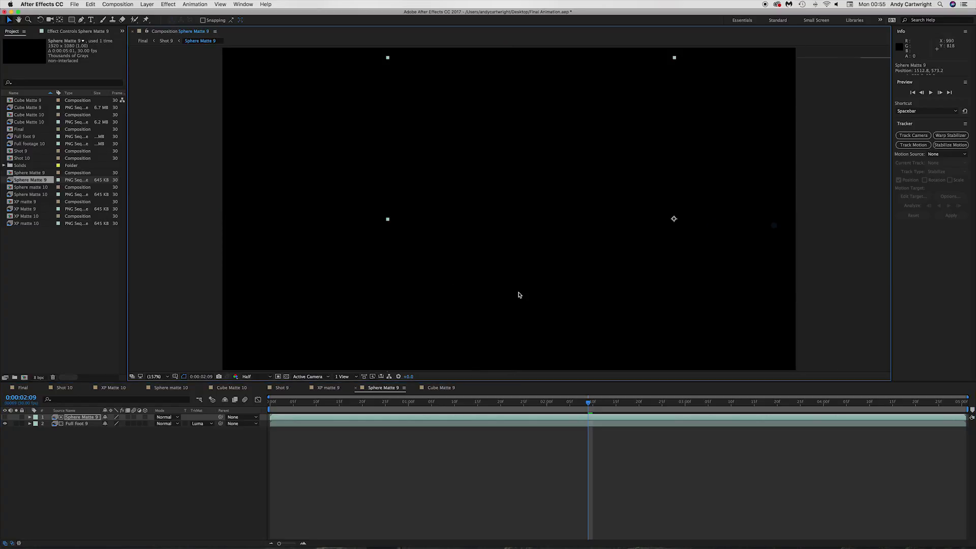
key("super+z")
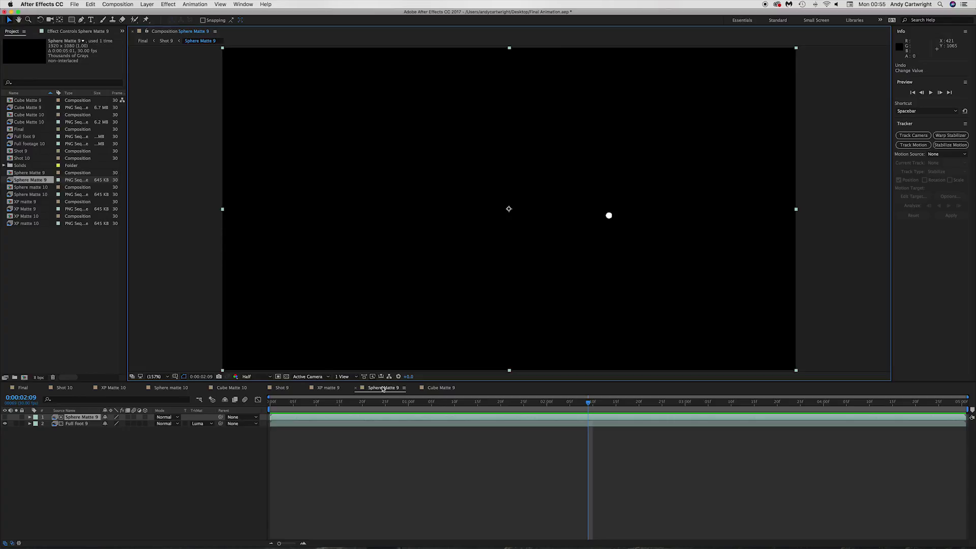
Compare the sphere matte layers in the Shot 9 and Shot 10 compositions and look through their matte compositions
left_click(282, 388)
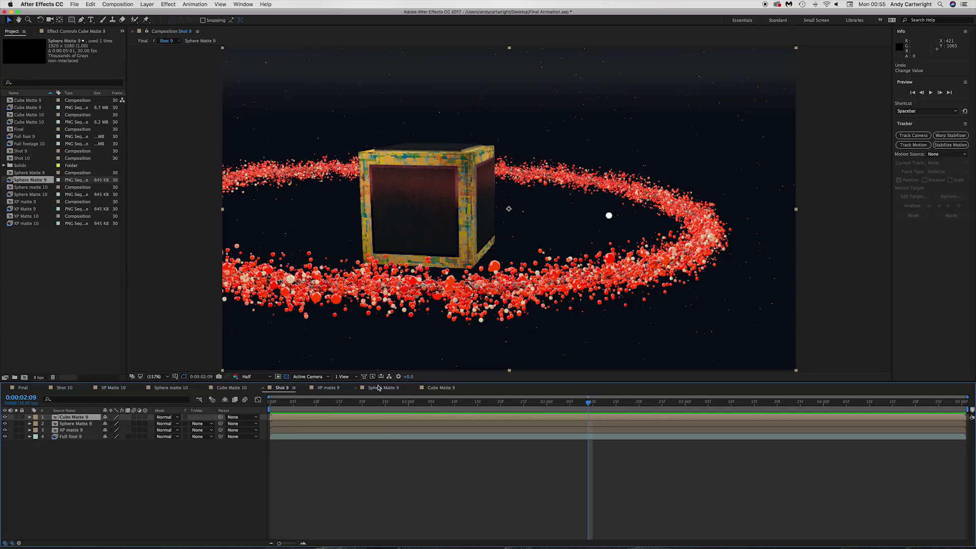
left_click(78, 425)
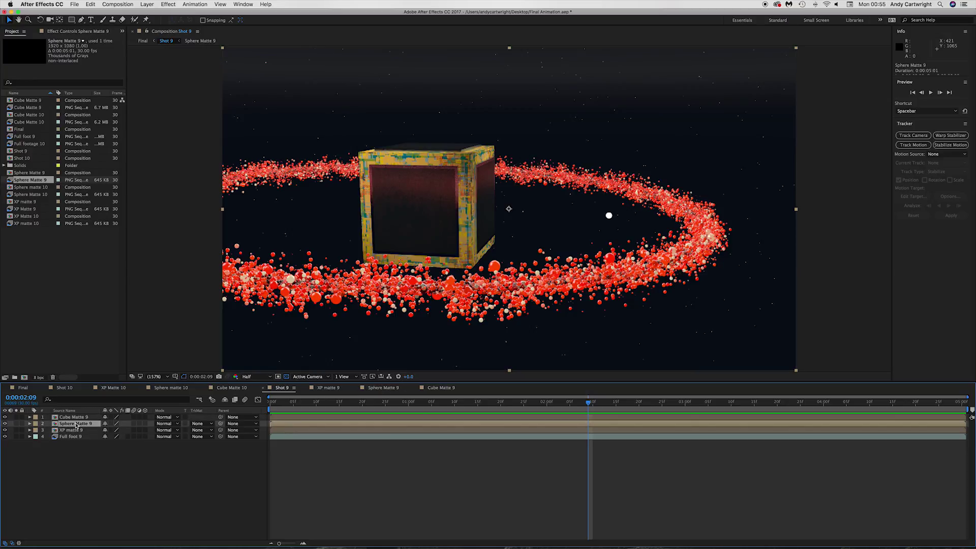
left_click(66, 388)
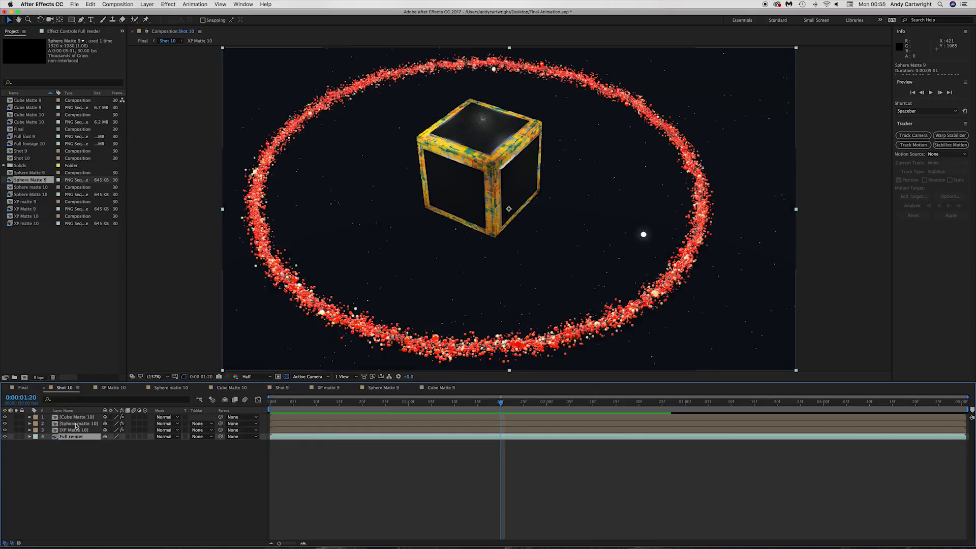
left_click(76, 425)
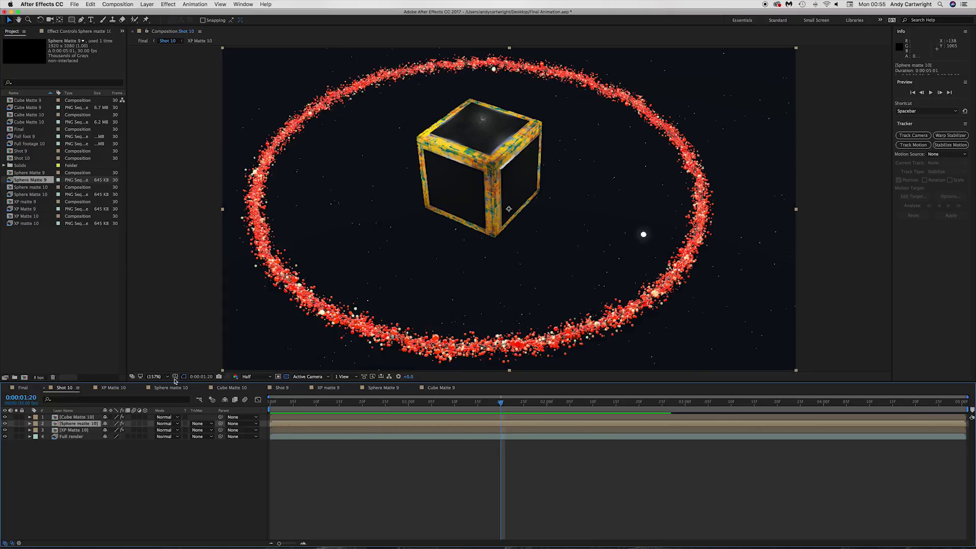
left_click(329, 388)
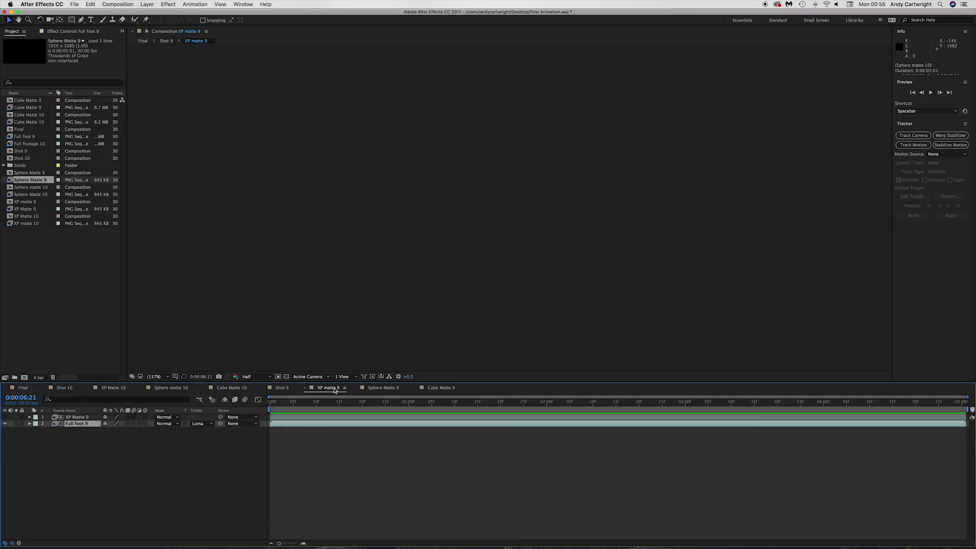
left_click(369, 389)
left_click(210, 390)
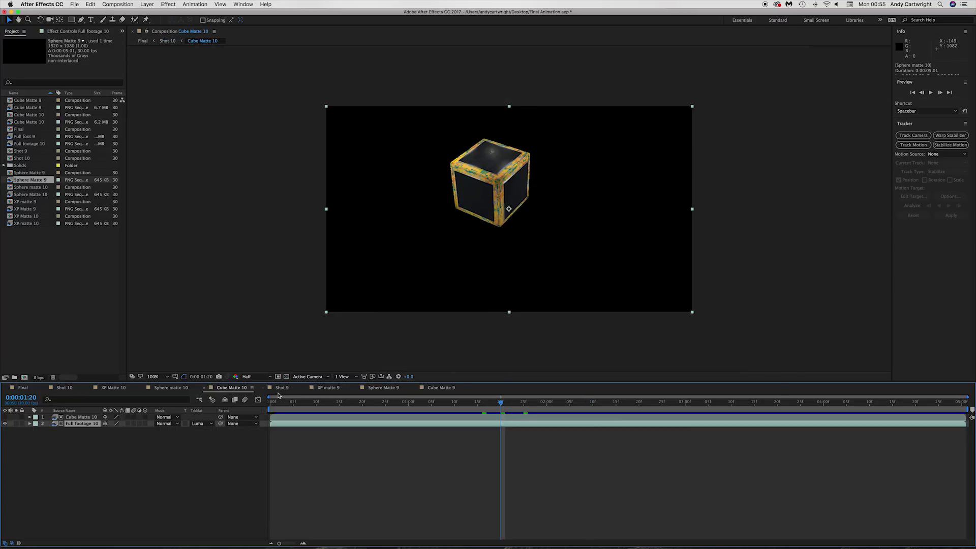
Apply the Fast Blur effect to the Sphere Matte 9 layer in the Shot 9 composition
left_click(282, 387)
left_click(78, 424)
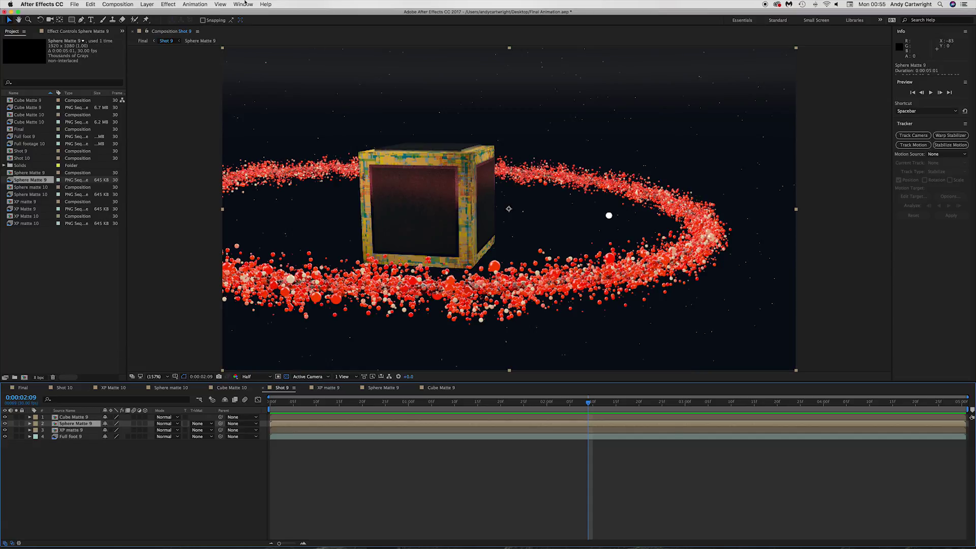
left_click(265, 4)
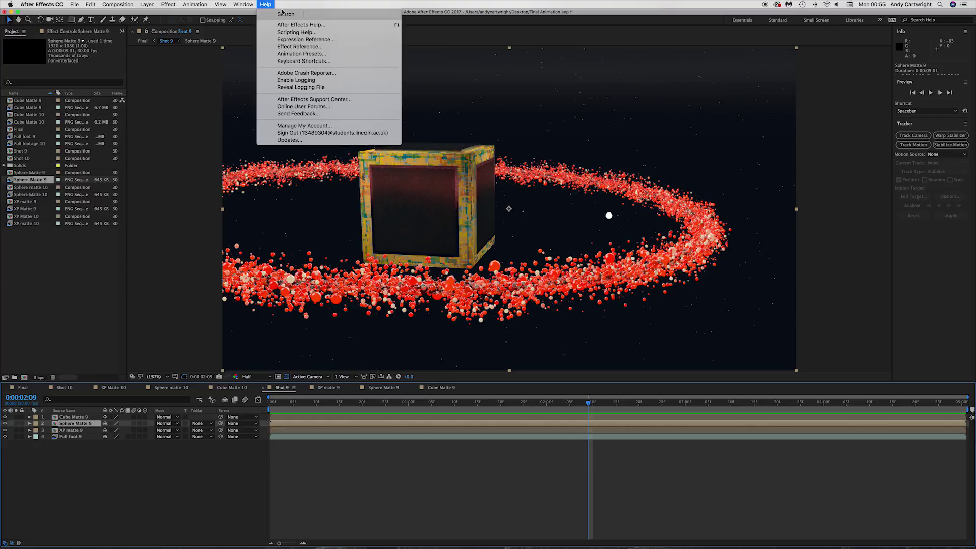
type("fast")
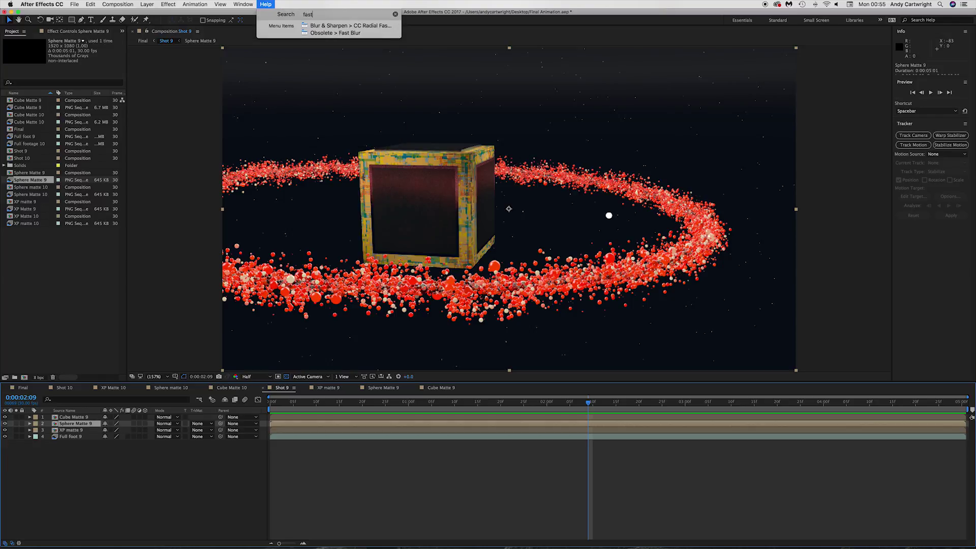
key("Down")
key("Down")
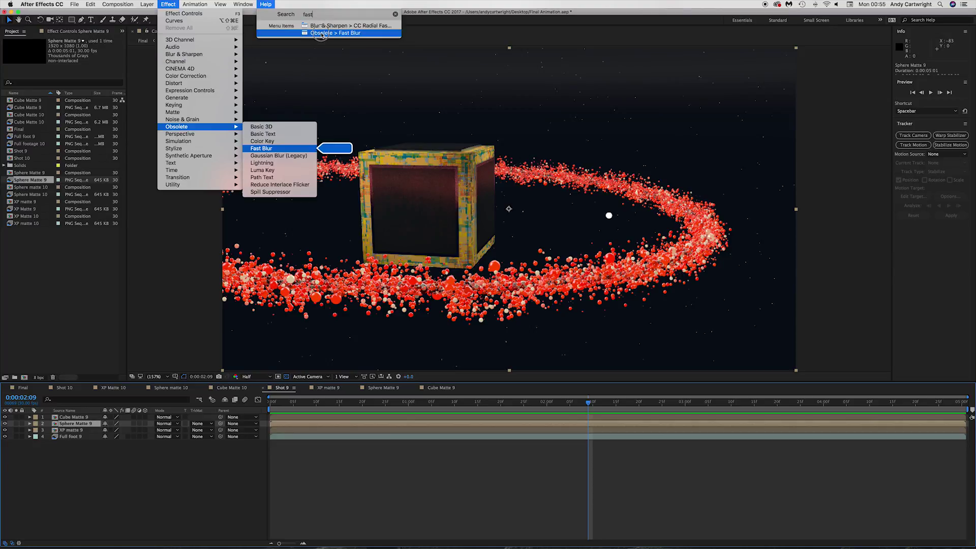
key("Return")
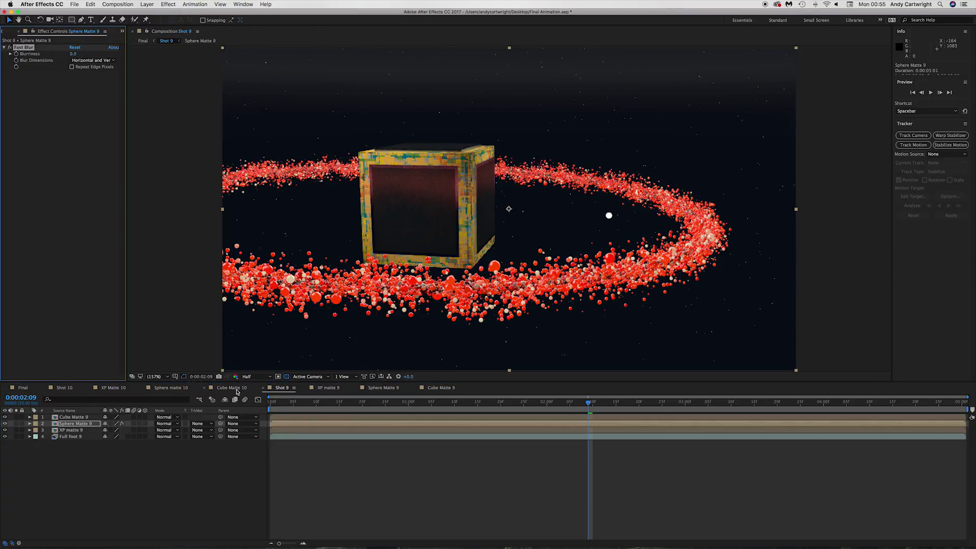
Check the sphere blur used in Shot 10 and set Sphere Matte 9's Fast Blur Blurriness to 30 in Shot 9
left_click(64, 388)
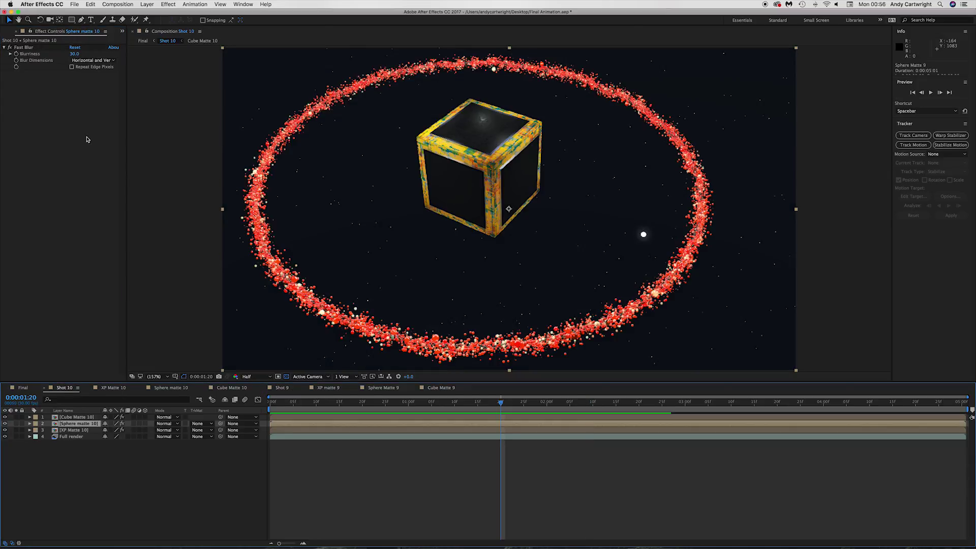
left_click(282, 388)
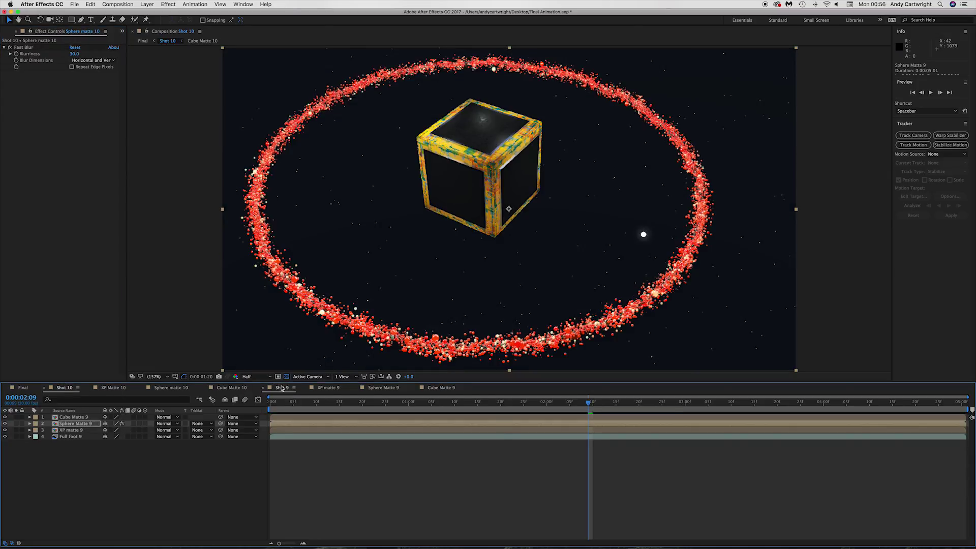
left_click(72, 54)
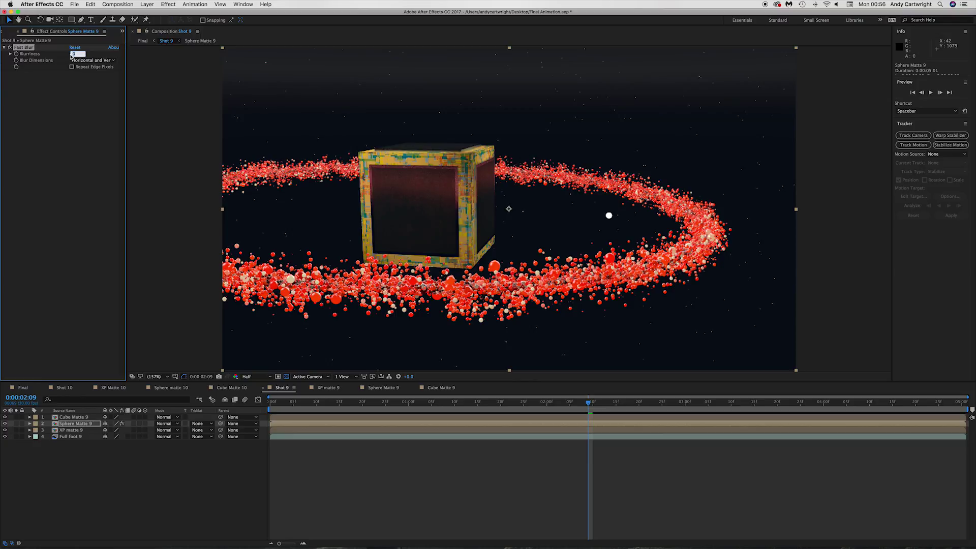
type("30")
left_click(609, 215)
Preview Shot 9 from the first frame to examine the blurred sphere in the composited animation
key("Home")
key("space")
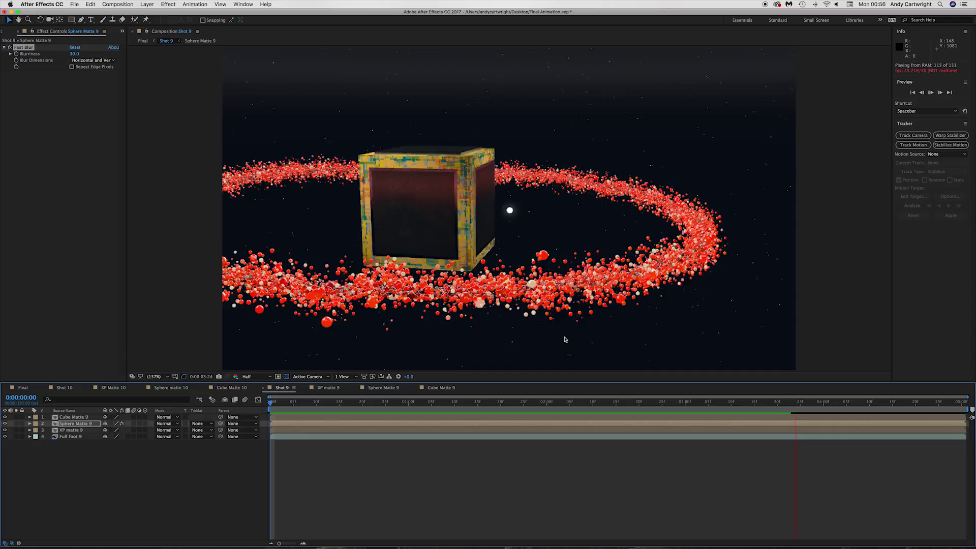
key("space")
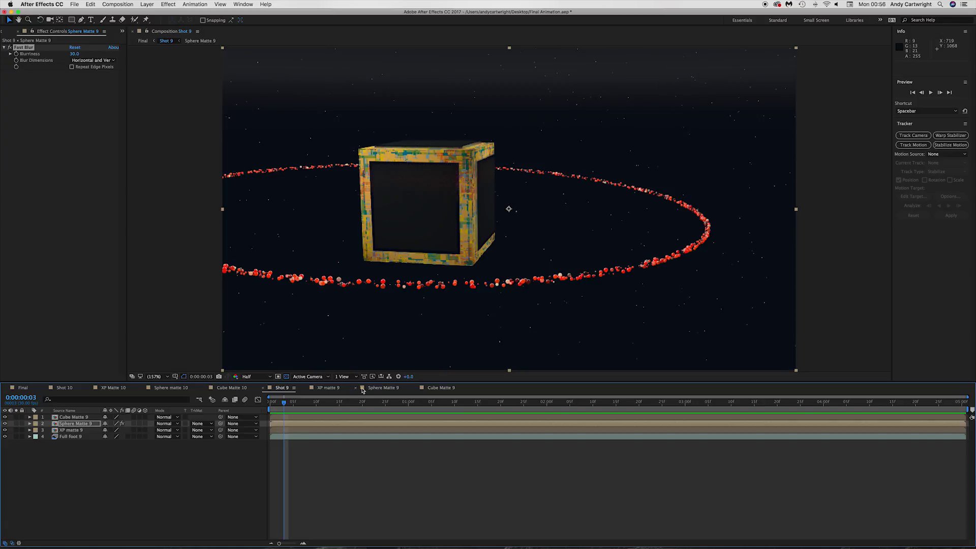
key("space")
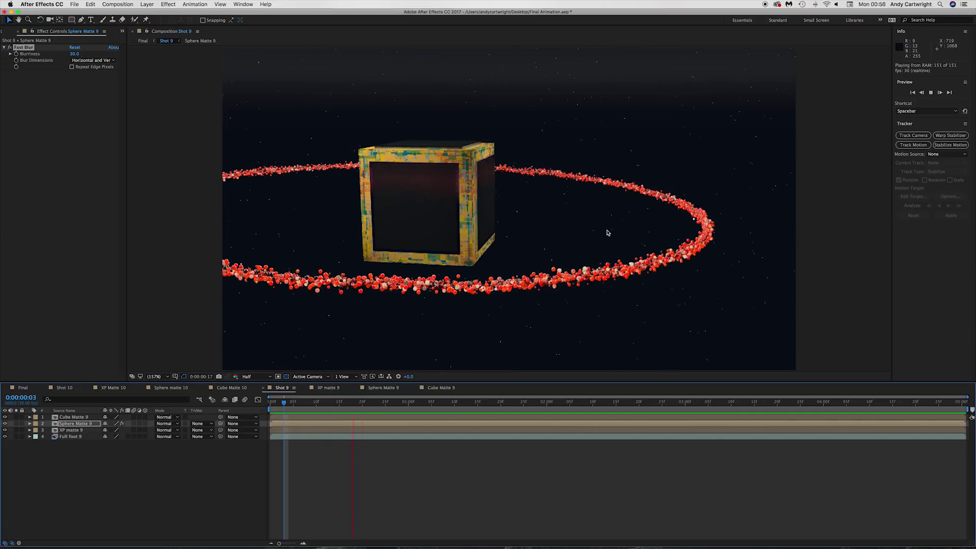
key("space")
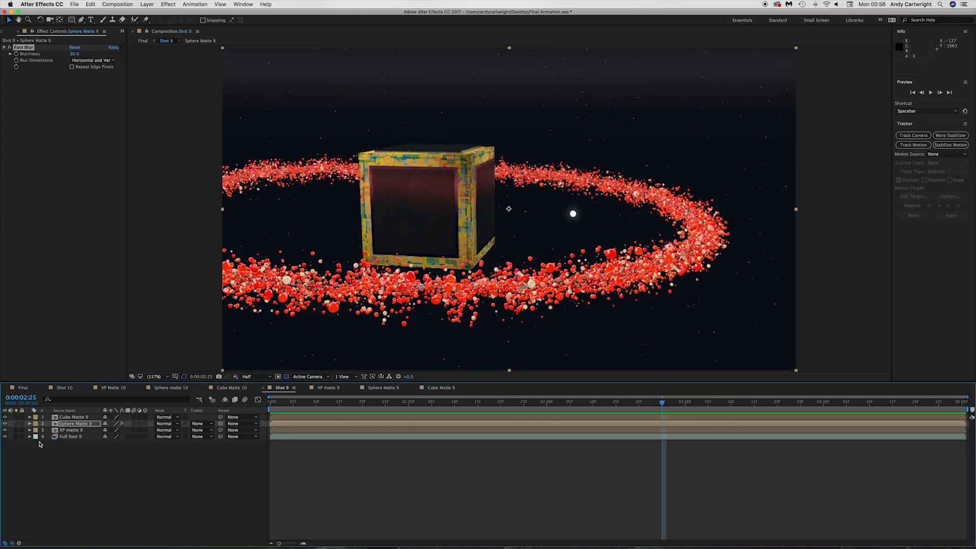
Apply the Stylize Glow effect to the XP matte 9 layer in Shot 9 and return to the first frame
left_click(65, 431)
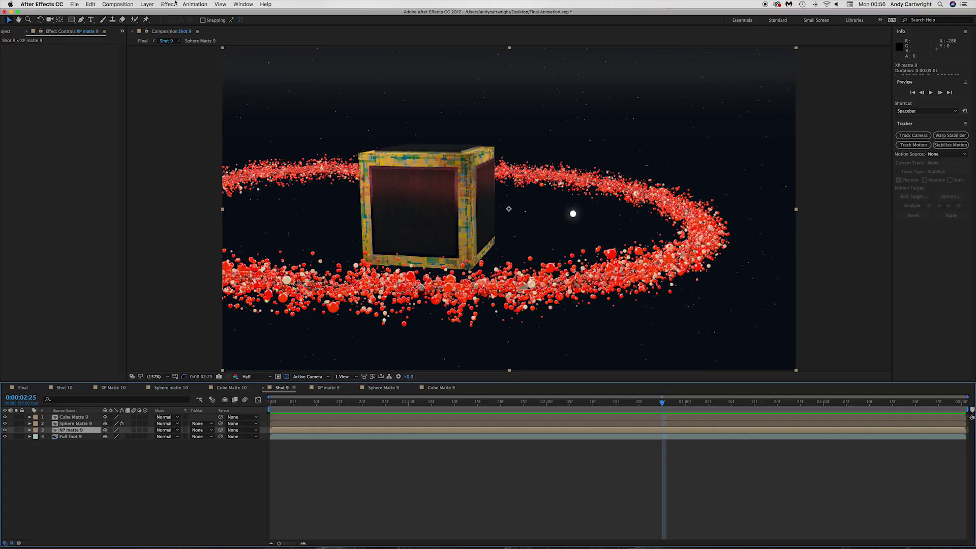
left_click(203, 5)
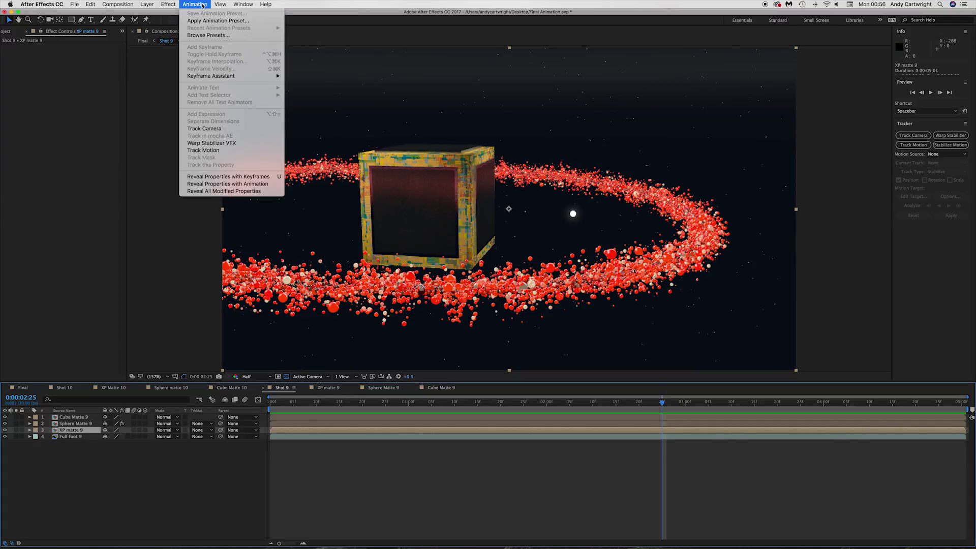
mouse_move(168, 4)
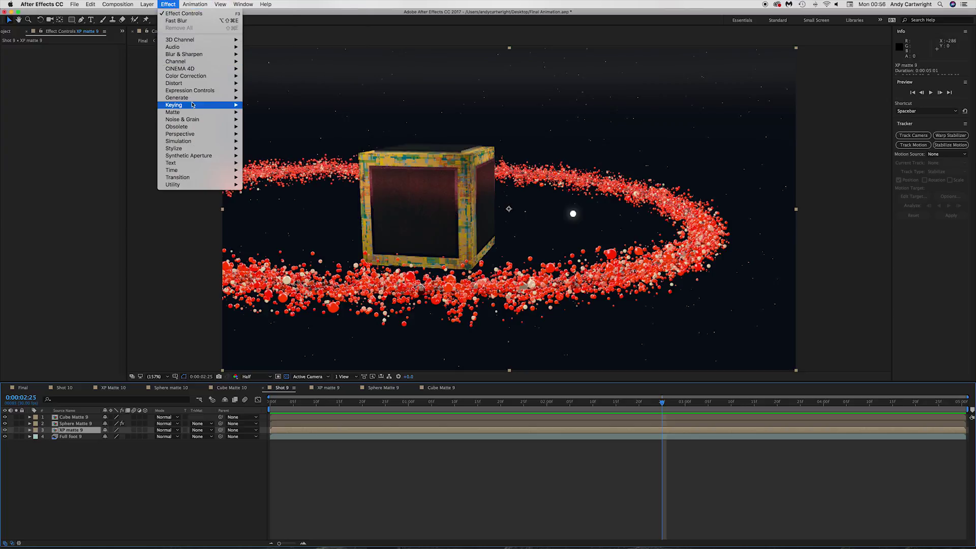
mouse_move(191, 85)
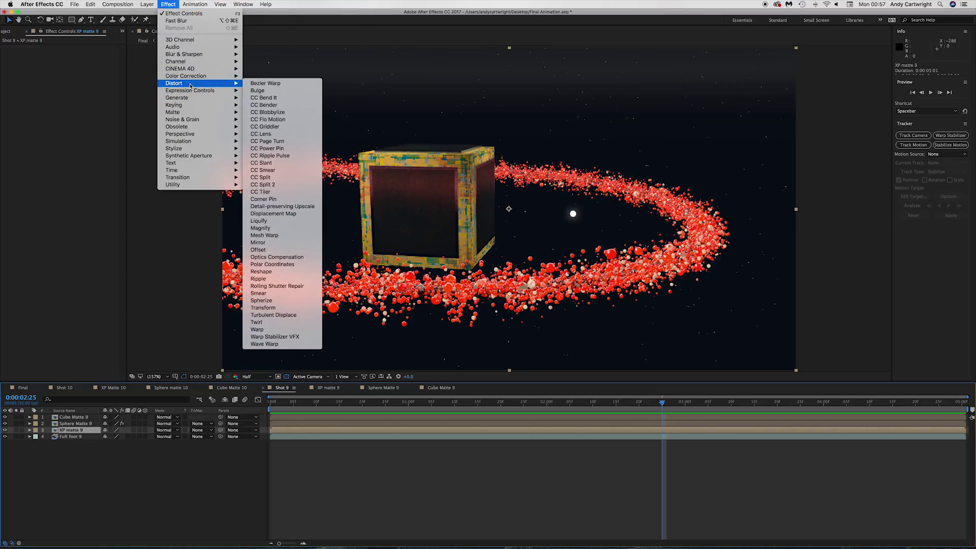
mouse_move(186, 149)
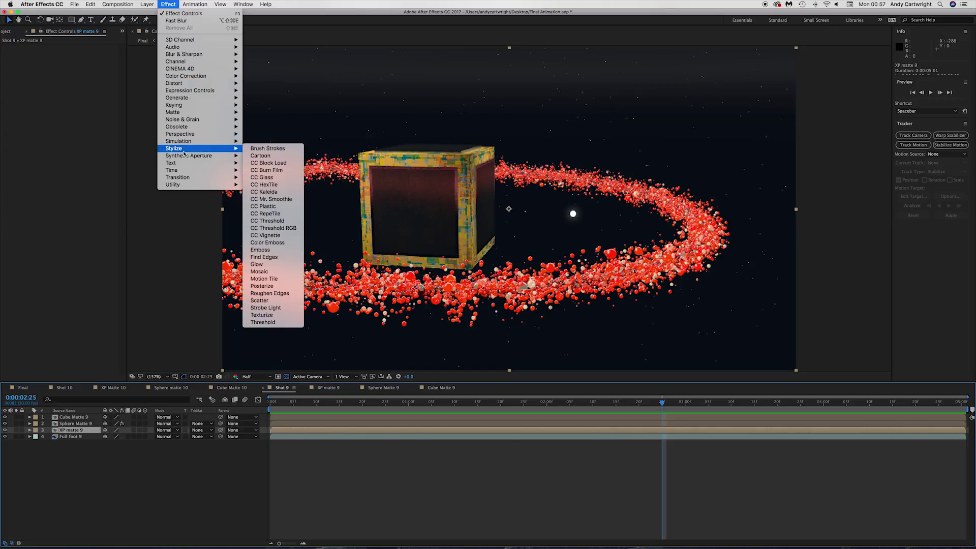
left_click(280, 265)
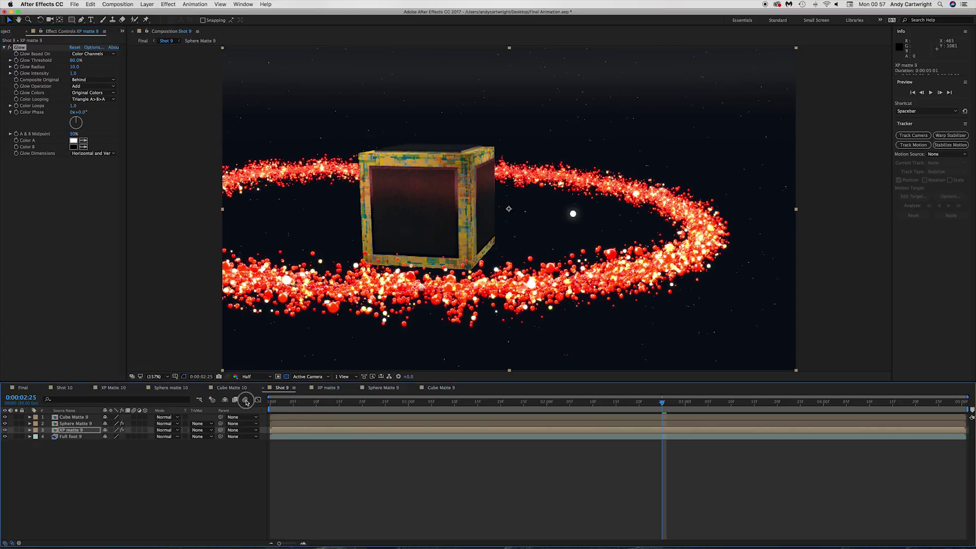
key("Home")
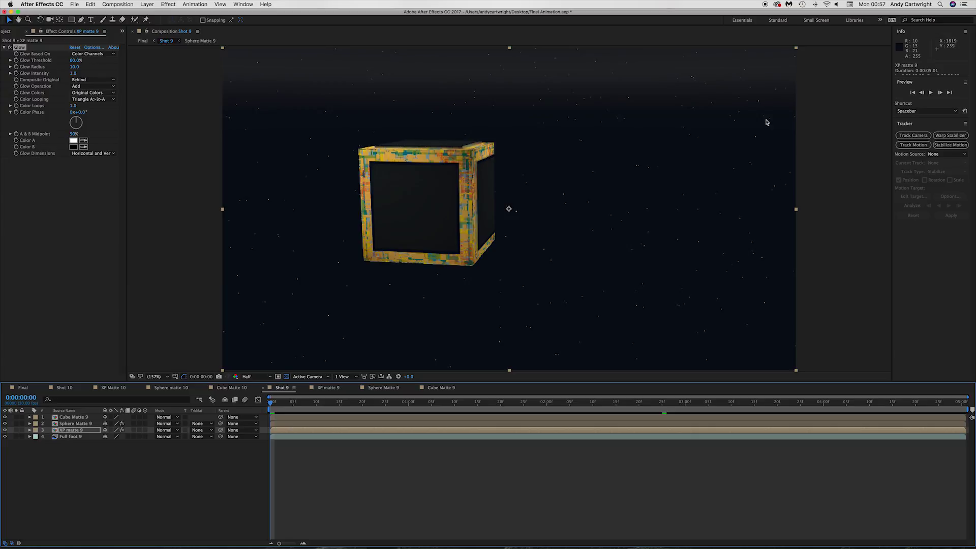
Import the PNG sequence from Shot 8's Full render folder on the Desktop into the project
right_click(38, 245)
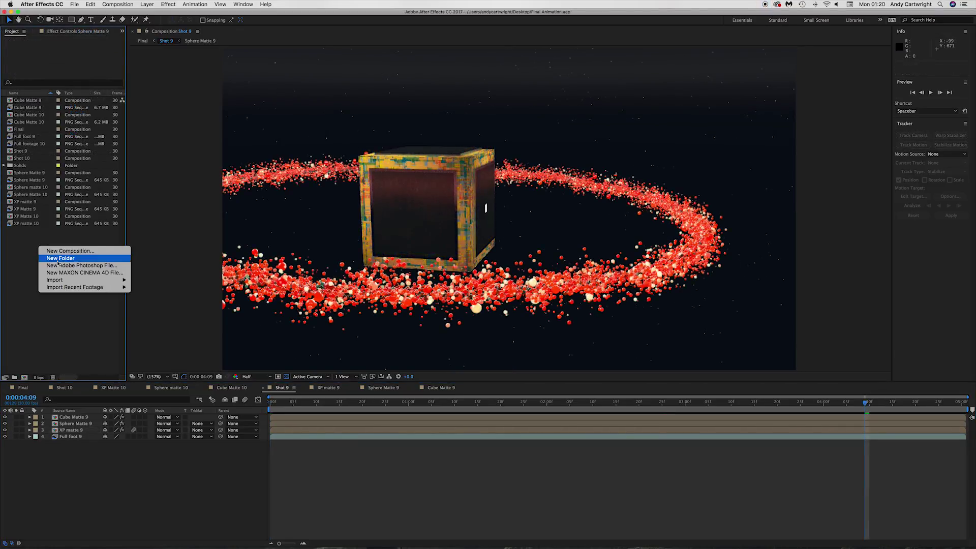
mouse_move(58, 280)
left_click(164, 279)
left_click(475, 79)
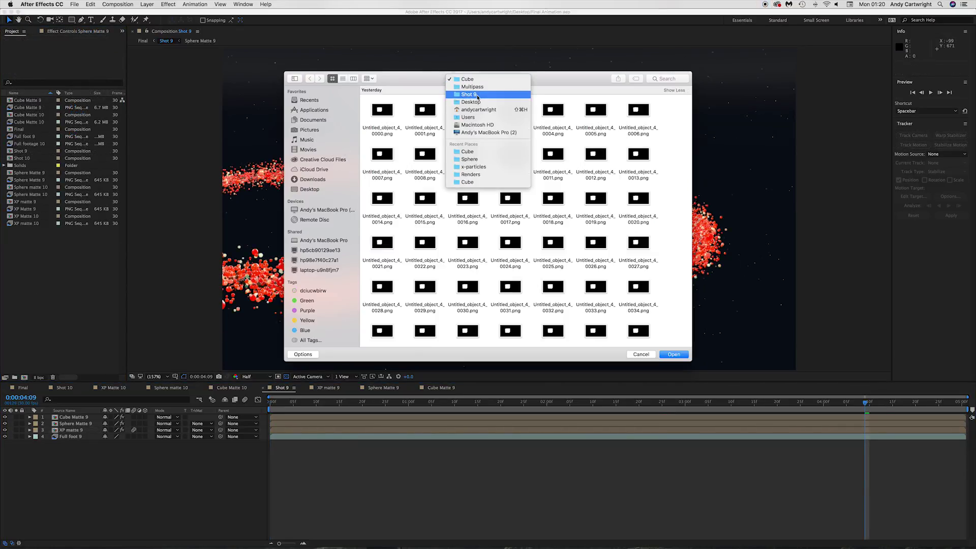
left_click(468, 94)
left_click(475, 79)
left_click(470, 87)
scroll(461, 249, "down", 3)
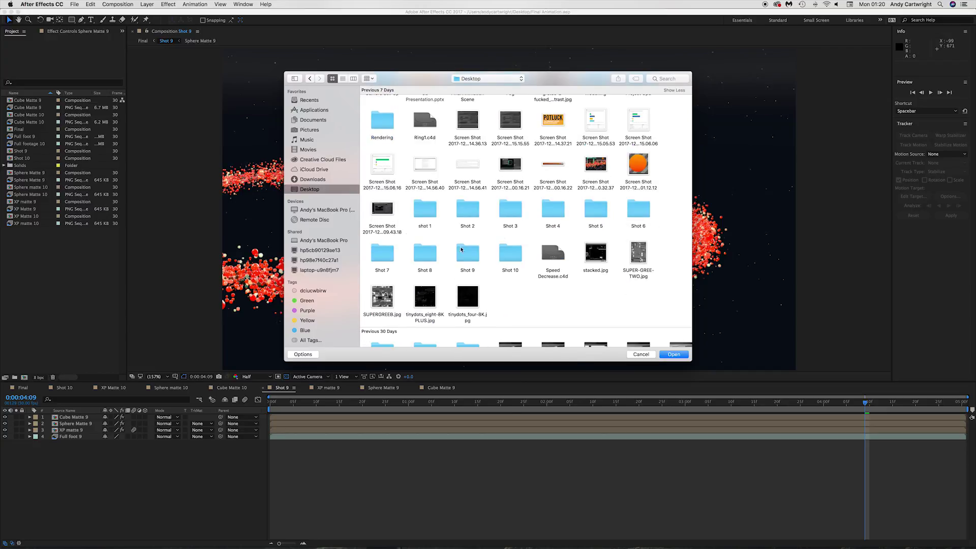
double_click(461, 249)
double_click(381, 114)
left_click(382, 106)
left_click(673, 354)
Rename the imported full render footage as Full foot 8
key("Return")
type("Full foot 8")
key("Return")
Create a new composition from the Full foot 8 footage and name it Shot 8
left_click_drag(24, 138, 24, 377)
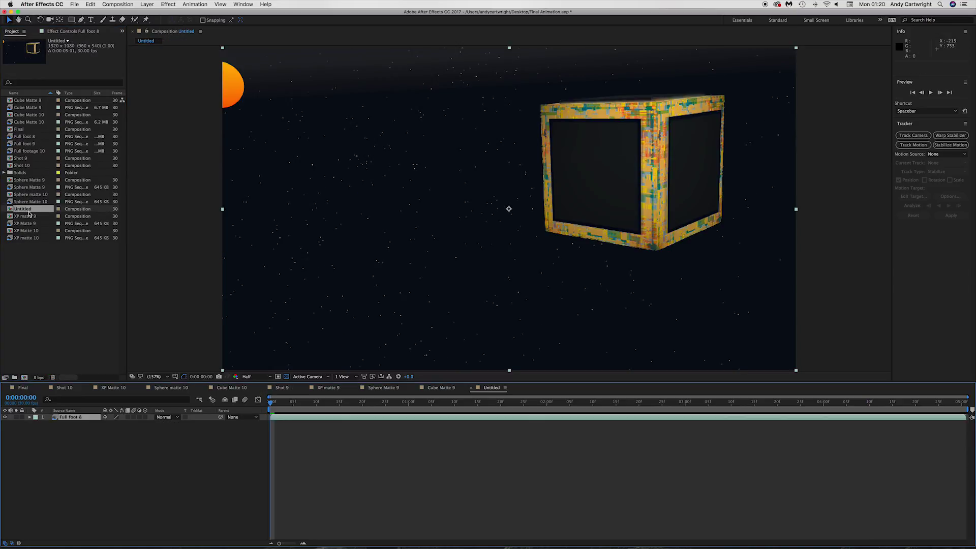
key("shift+s")
key("h")
key("o")
key("t")
key("space")
left_click(23, 210)
key("Return")
type("Shot 8")
key("Return")
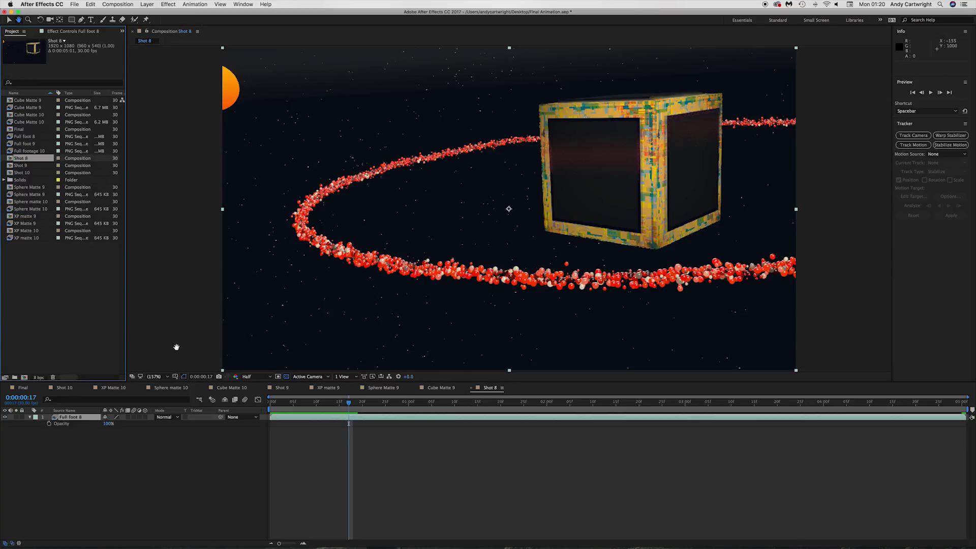
Restore the Selection tool at Shot 8's first frame and save the project
key("Home")
key("v")
left_click(77, 429)
key("super+s")
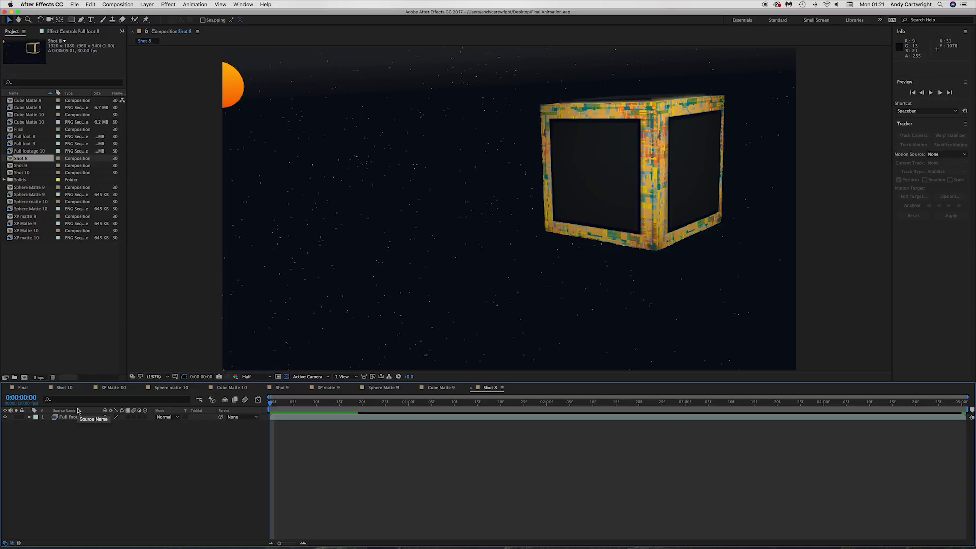
Import the PNG sequence from Shot 8's xpartciles multipass folder and name the footage XP Matte 8
right_click(34, 273)
left_click(152, 303)
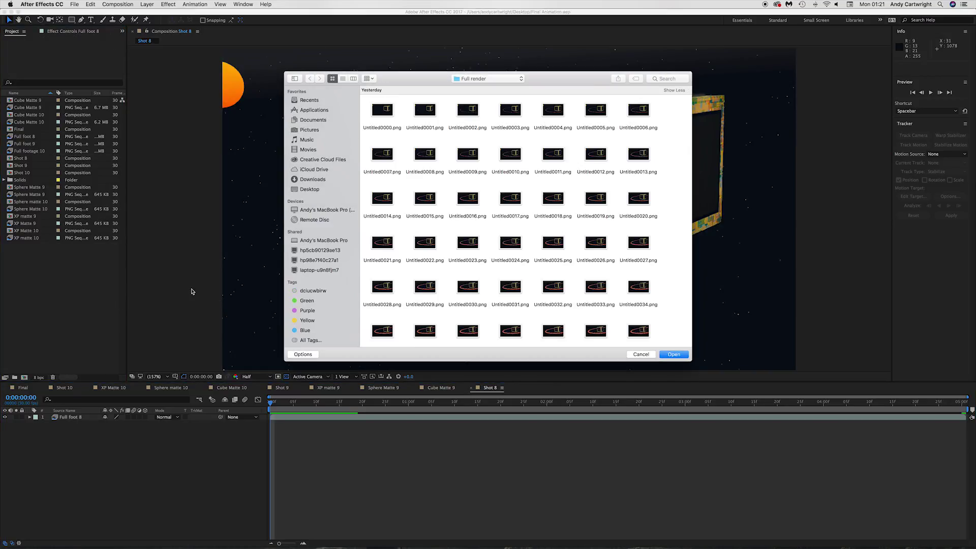
left_click(472, 79)
left_click(472, 101)
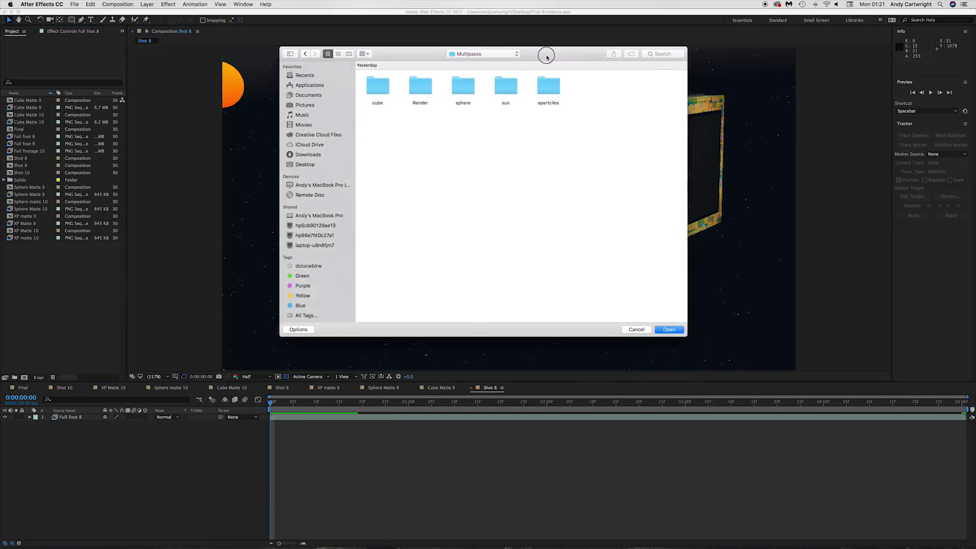
key("Return")
key("Return")
key("Return")
type("XP Matte 8")
key("Return")
Create a new composition from the XP Matte 8 footage and name it XP Matte 8
left_click_drag(25, 216, 24, 377)
key("Return")
type("XP Matte 8")
key("Return")
Place Full foot 8 beneath the XP Matte 8 layer and set its track matte to Luma Matte "XP Matte 8"
left_click_drag(24, 136, 70, 425)
left_click(199, 424)
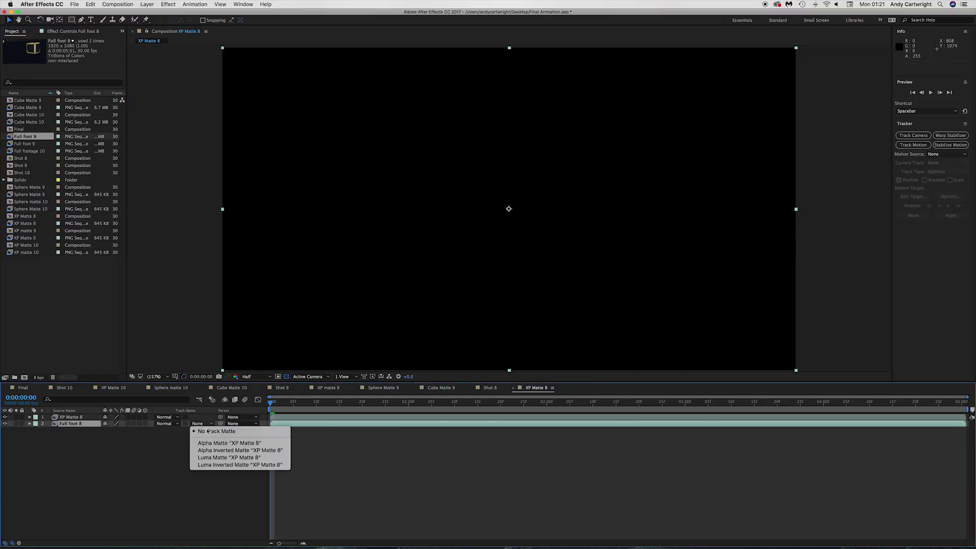
left_click(218, 460)
key("space")
left_click(286, 377)
Save the project and add the XP Matte 8 composition above Full foot 8 in Shot 8
left_click(198, 469)
key("super+s")
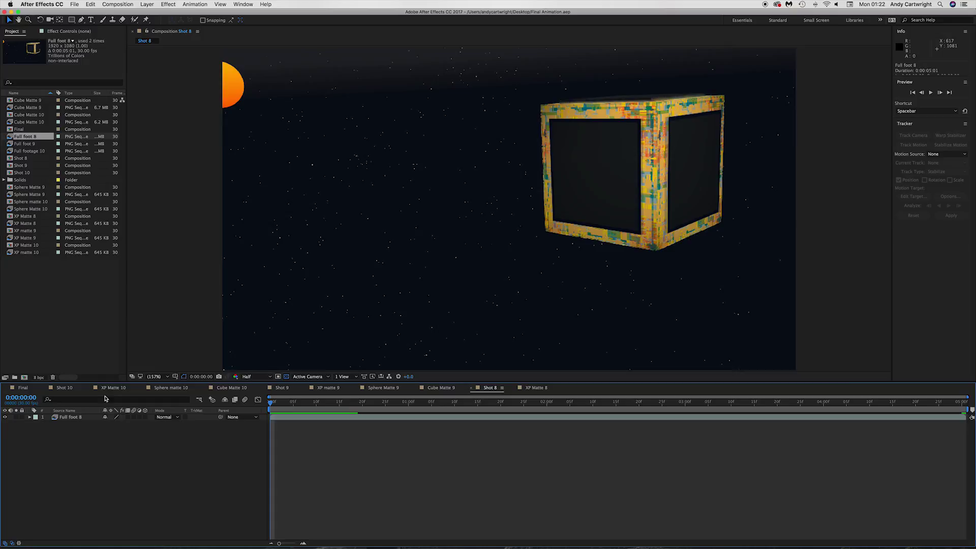
left_click_drag(32, 219, 77, 418)
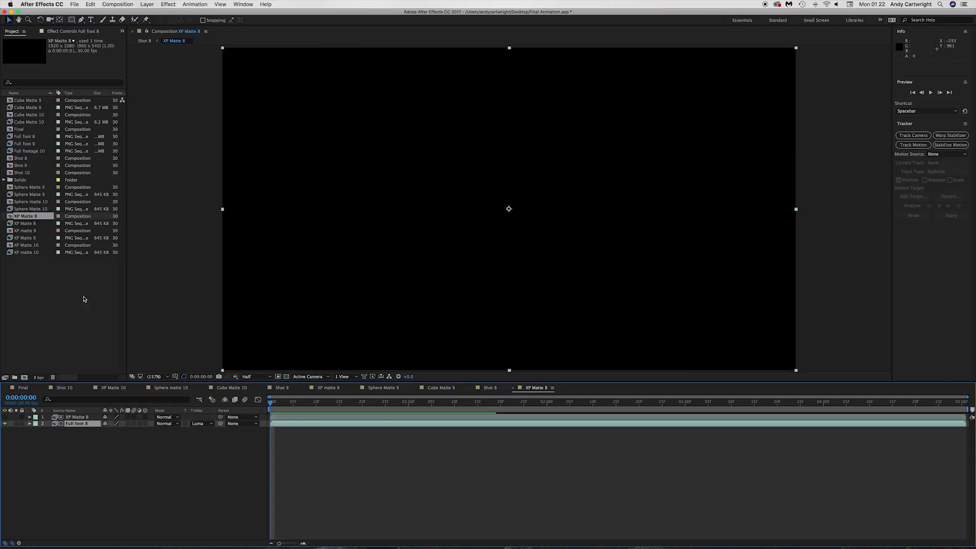
Import the PNG sequence from Shot 8's sphere multipass folder and name the footage Sphere matte 8
right_click(84, 299)
mouse_move(84, 308)
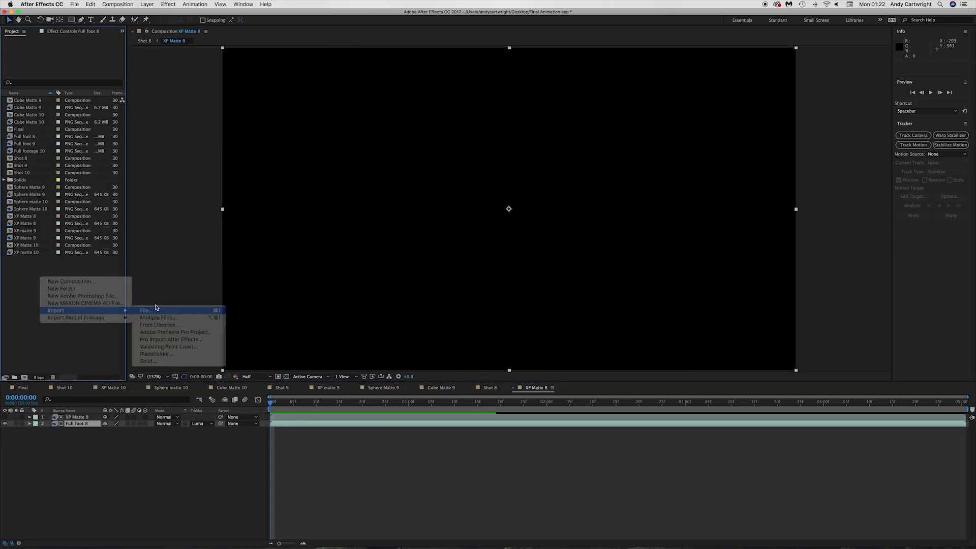
left_click(154, 308)
left_click(488, 78)
left_click(491, 89)
left_click(467, 110)
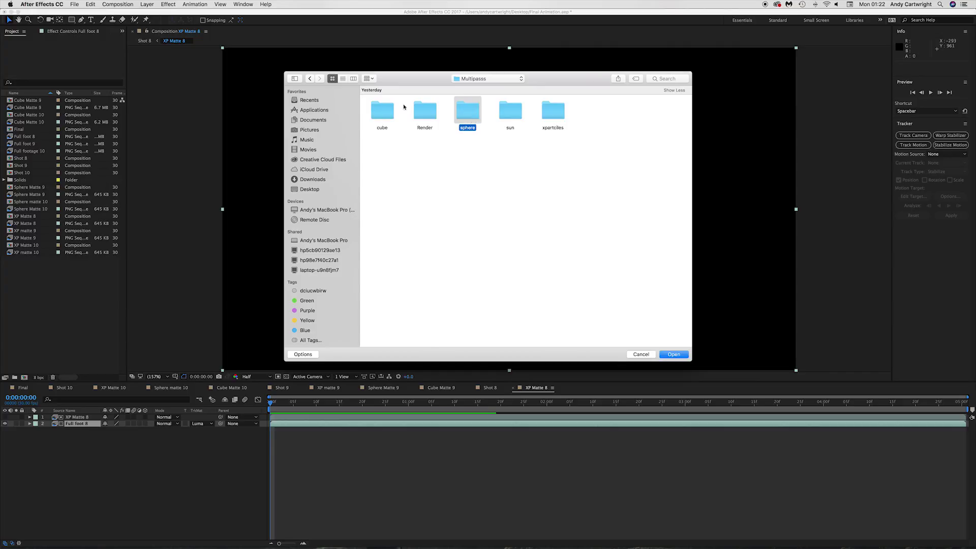
double_click(386, 110)
left_click(674, 354)
type("Sphere matte 8")
key("Return")
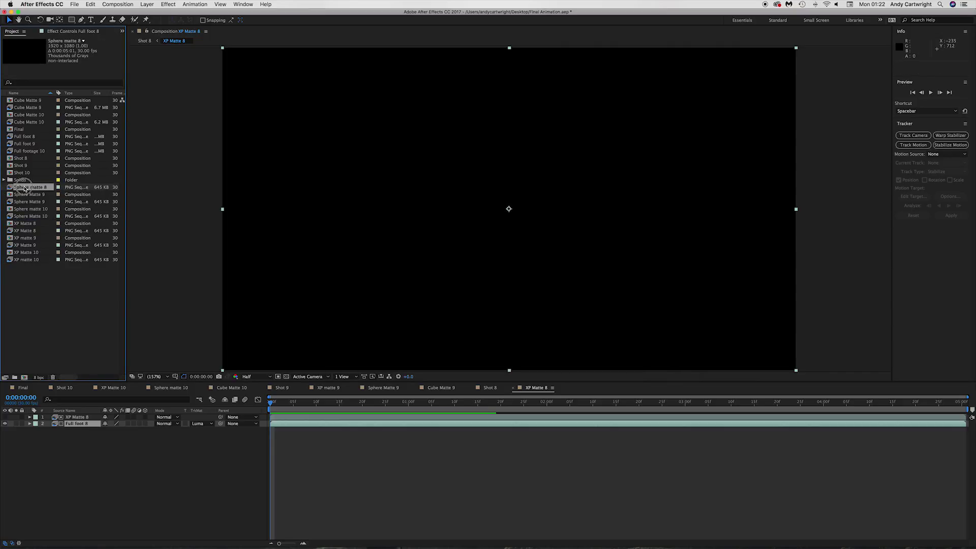
Create a new composition from the Sphere matte 8 footage and name it sphere matte 8
left_click_drag(23, 187, 24, 378)
key("Return")
type("sphere matte ")
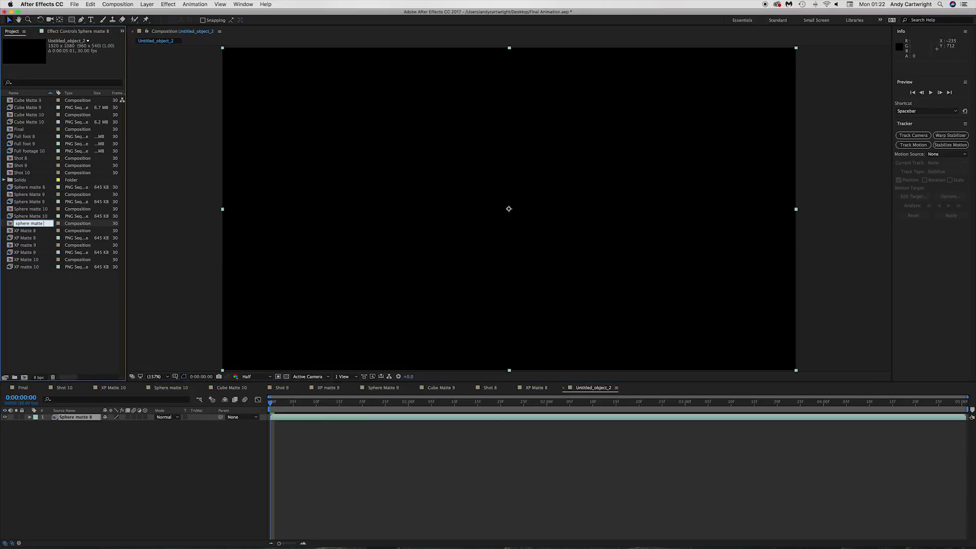
type("8")
key("Return")
Place Full foot 8 beneath the matte layer in the sphere matte 8 composition and play back Shot 8
left_click_drag(24, 136, 78, 435)
key("space")
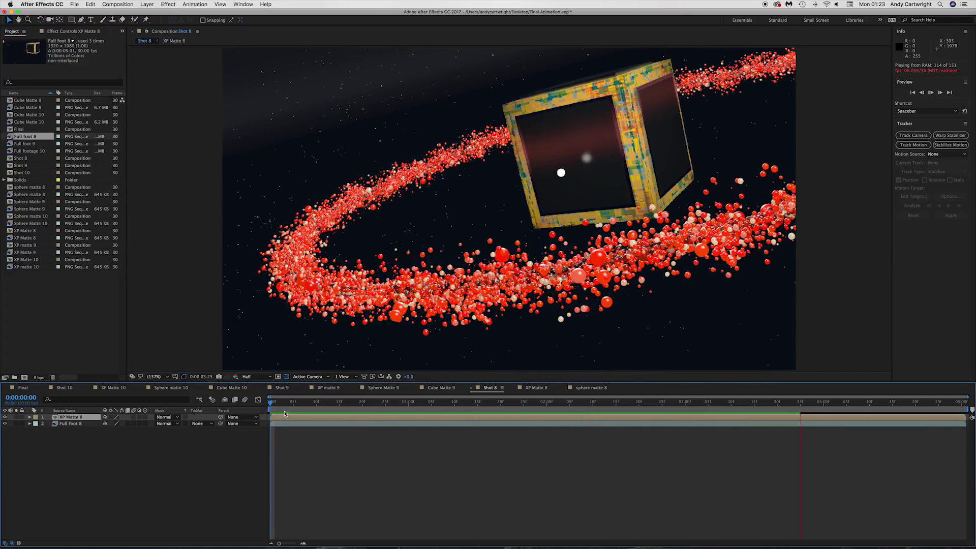
key("space")
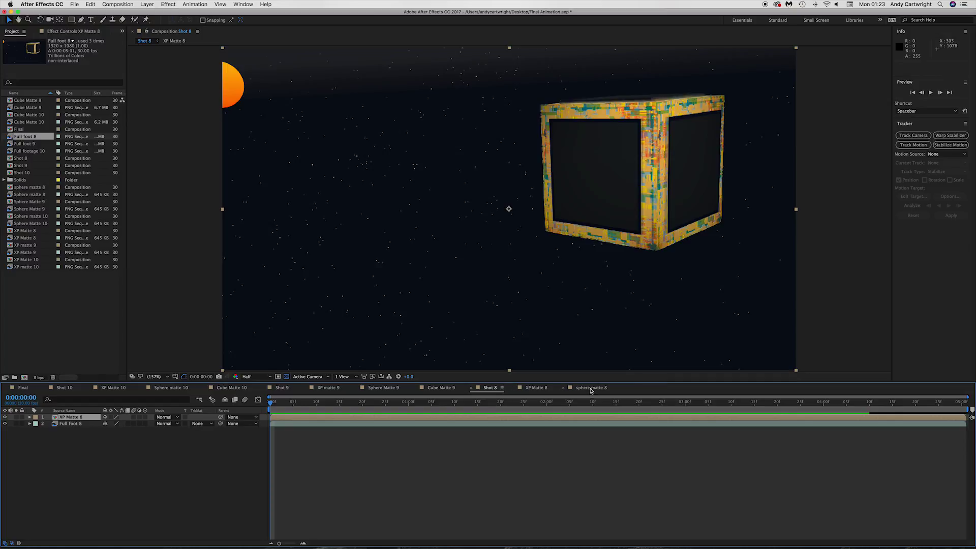
Import the PNG sequence from Shot 8's cube multipass folder and name the footage Cube matte 8
right_click(64, 287)
mouse_move(84, 321)
left_click(170, 321)
left_click(476, 82)
left_click(473, 87)
double_click(388, 113)
left_click(388, 113)
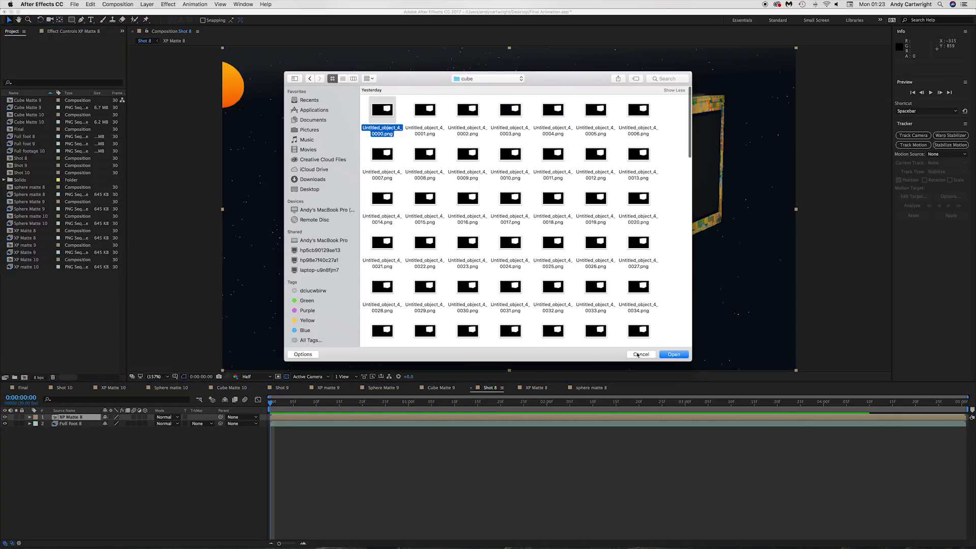
left_click(674, 354)
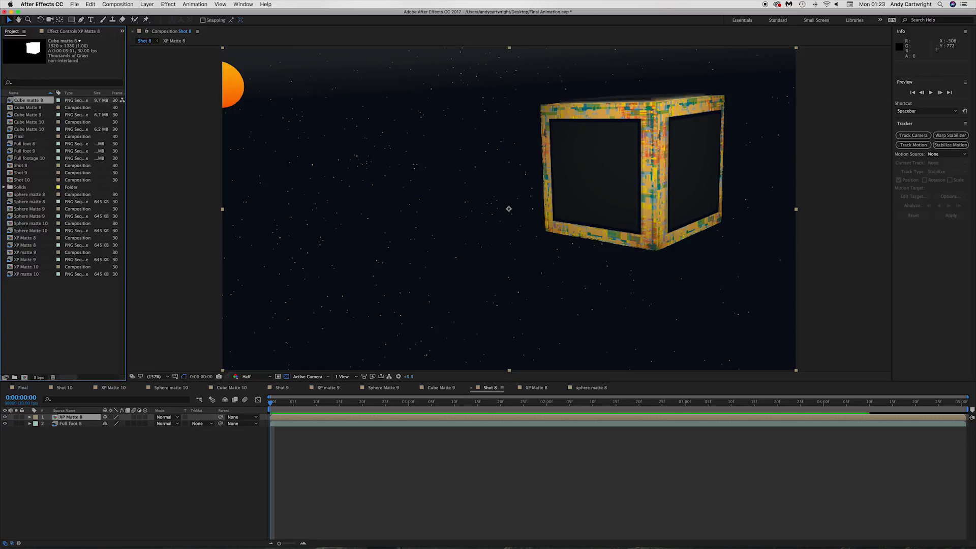
Create a new composition from the Cube matte 8 footage and name it cube matte 8
left_click_drag(28, 100, 24, 377)
key("Return")
type("cub")
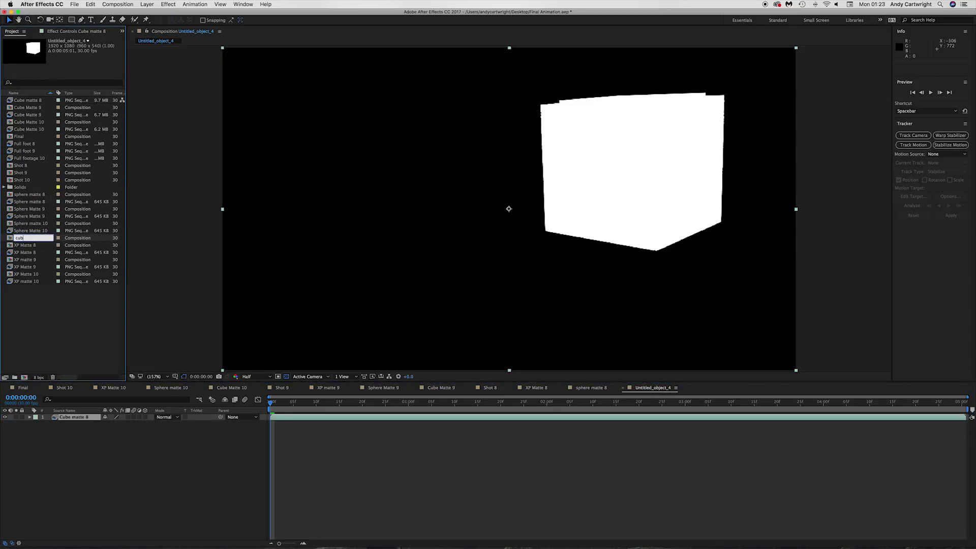
type("e matte 8")
key("Return")
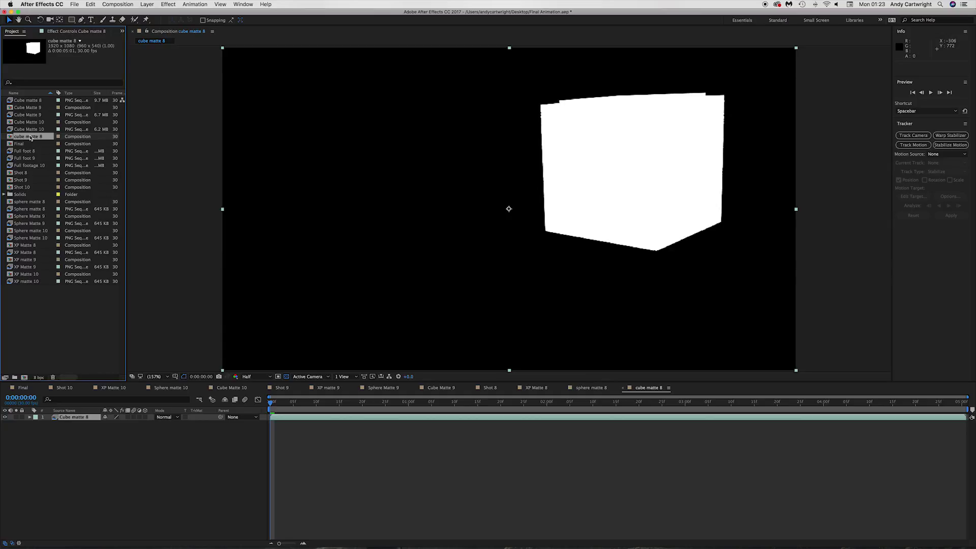
Place Full foot 8 beneath the Cube matte 8 layer, set its track matte to Luma, and turn off the transparency grid
left_click(25, 151)
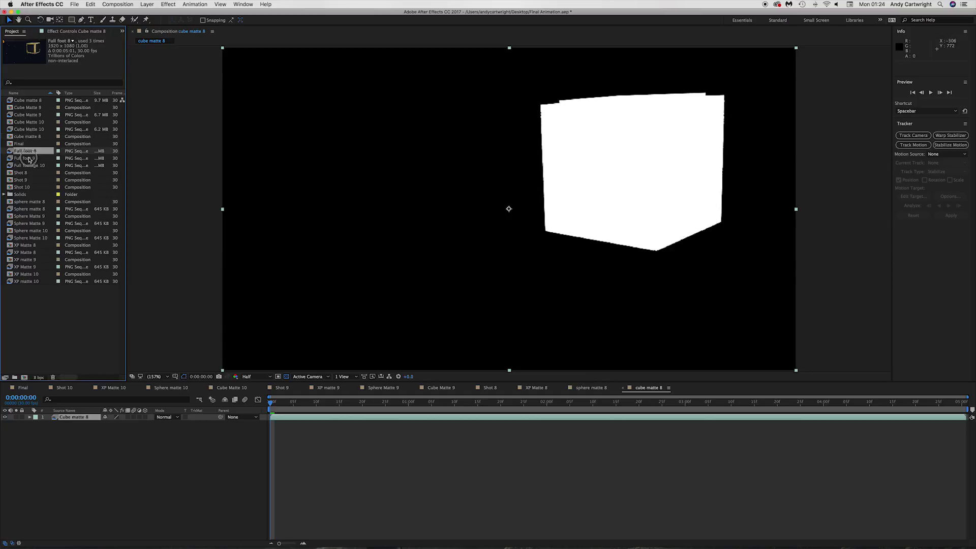
left_click_drag(24, 151, 76, 425)
left_click(202, 423)
left_click(213, 457)
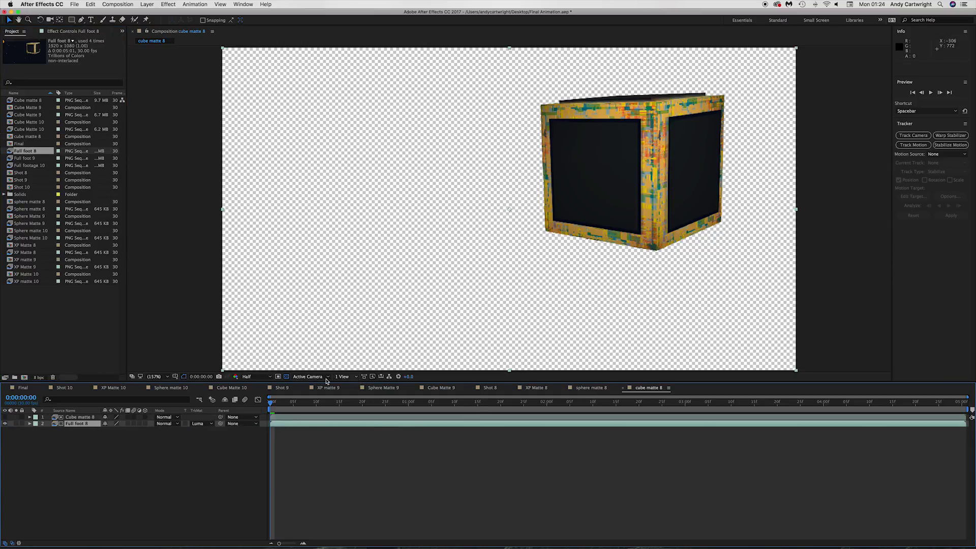
left_click(286, 376)
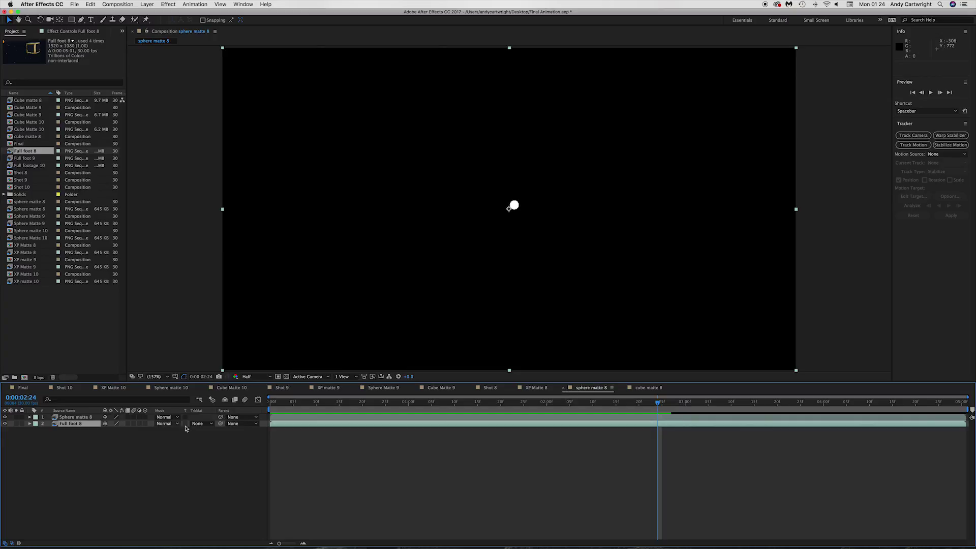
Set Full foot 8's track matte to Luma in the sphere matte 8 composition and save the project
left_click(202, 424)
left_click(214, 457)
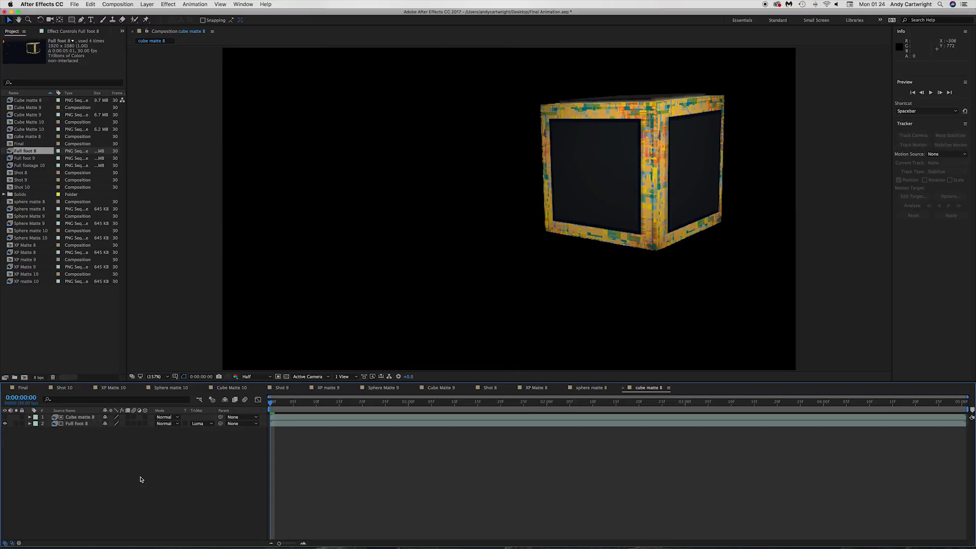
key("super+s")
Import the PNG sequence from Shot 8's sun multipass folder into the project
right_click(28, 300)
left_click(139, 336)
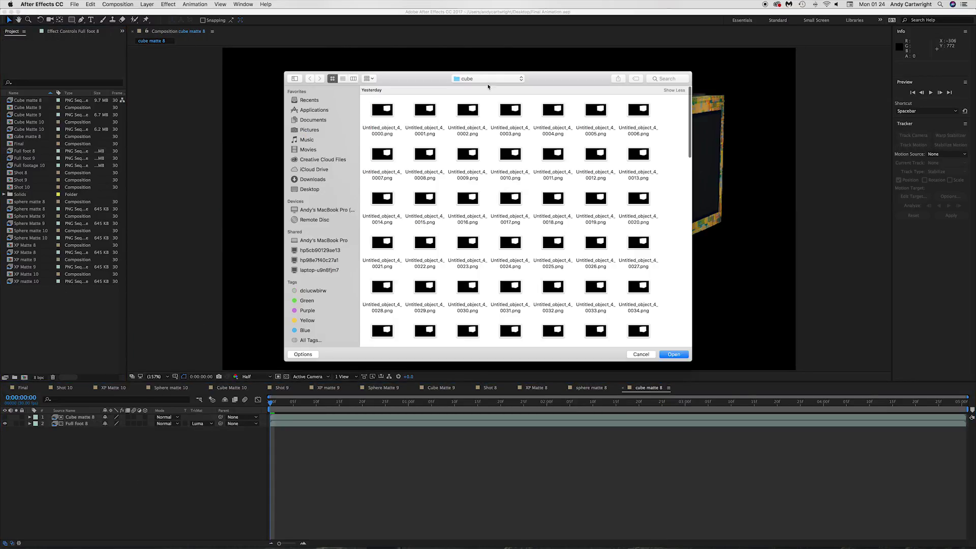
double_click(509, 109)
left_click(382, 110)
left_click(673, 354)
key("space")
Rename the imported sun footage as Sun Matte 8
type("Sune Matte 8")
key("Return")
key("Return")
left_click(25, 245)
key("BackSpace")
key("Return")
Capitalize "Matte" in the names of the XP Matte 10 footage and the Sphere Matte 10 composition
left_click(33, 291)
key("Return")
left_click(21, 289)
key("Return")
left_click(29, 231)
key("Return")
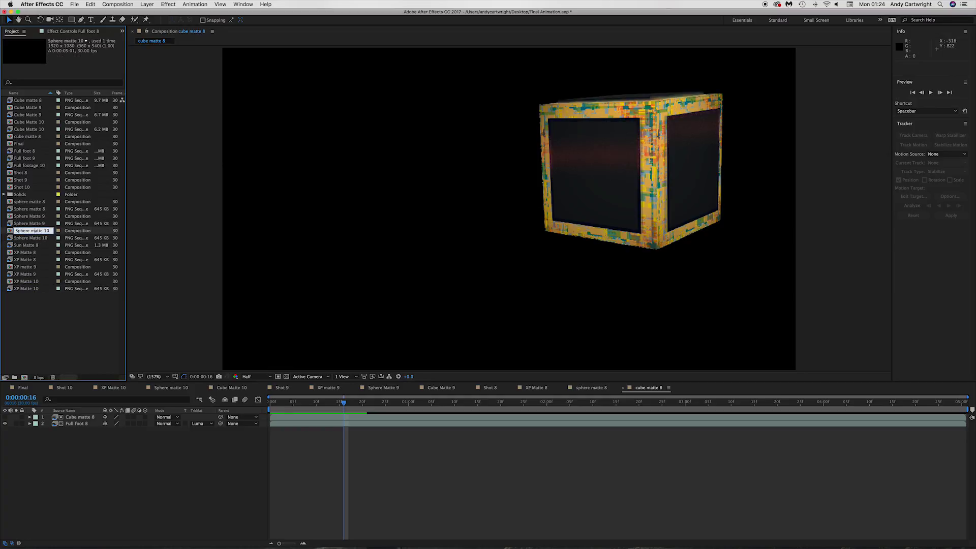
key("Return")
Rename both the sphere footage and the sphere composition of Shot 8 as Sphere Matte 8
left_click(29, 209)
key("Return")
left_click(30, 209)
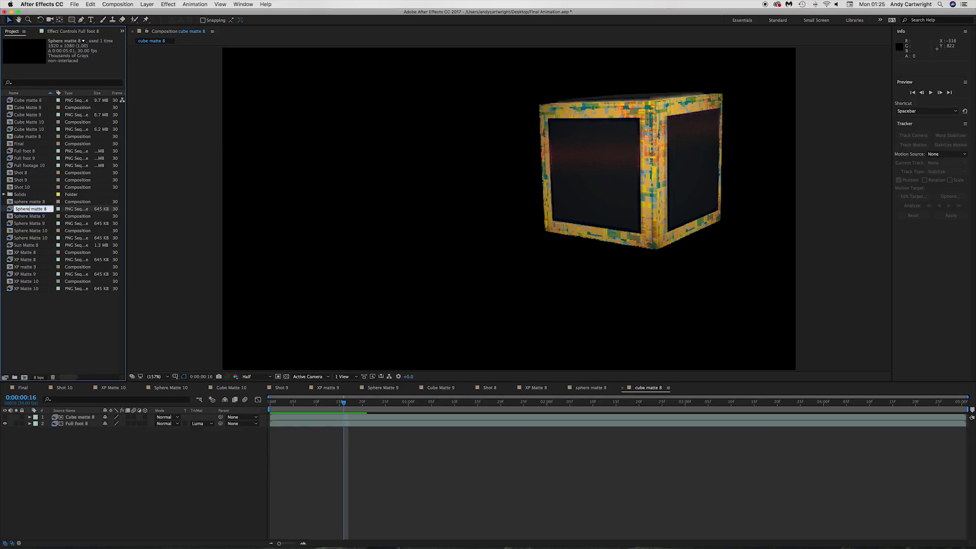
key("Return")
left_click(25, 201)
key("Return")
left_click(16, 202)
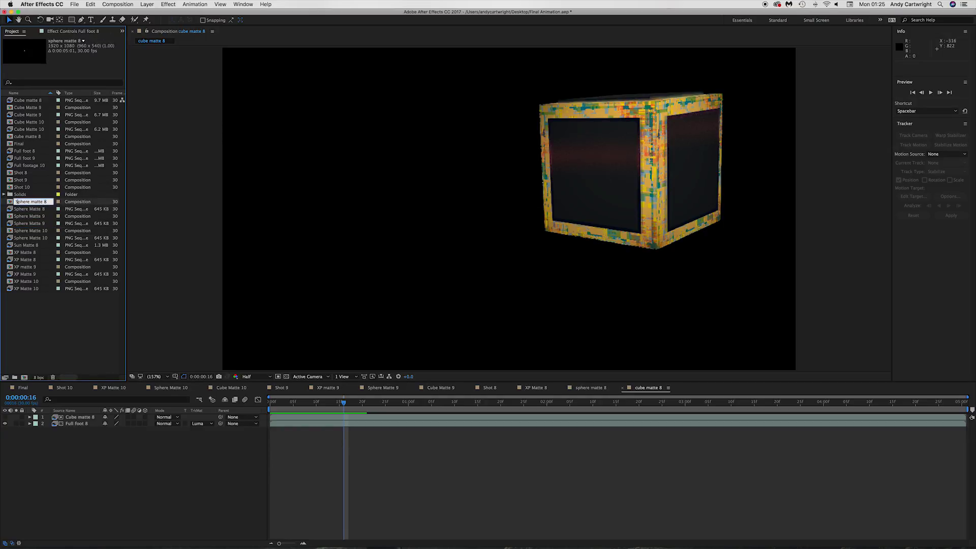
key("Delete")
type("M")
key("Return")
Rename the full render footage of Shots 9 and 8 as Full footage 9 and Full footage 8
left_click(25, 158)
key("Return")
left_click(34, 158)
key("Return")
key("Up")
key("Return")
type("age")
key("Return")
Rename both the cube composition and the cube footage of Shot 8 as Cube Matte 8
key("Up")
key("Up")
key("Return")
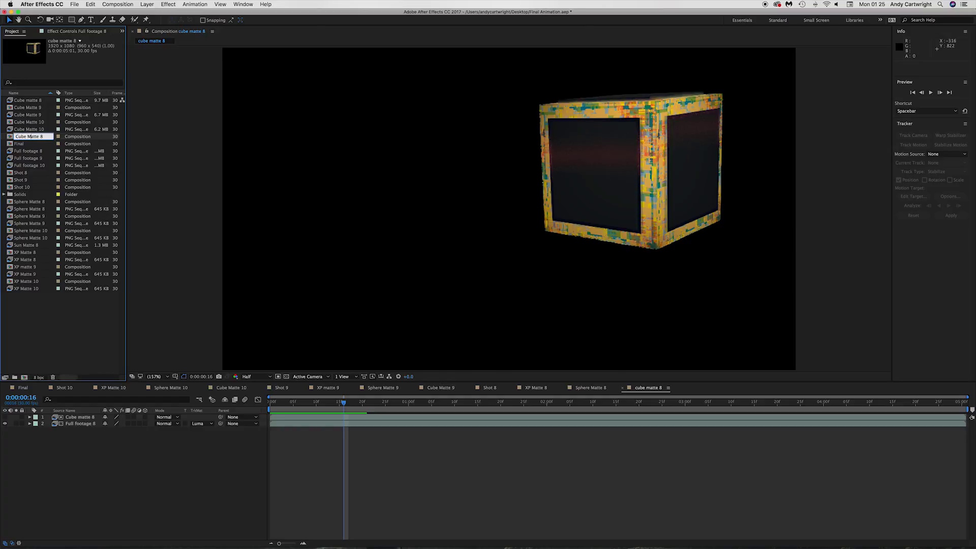
left_click(42, 100)
key("Return")
type("M")
key("Return")
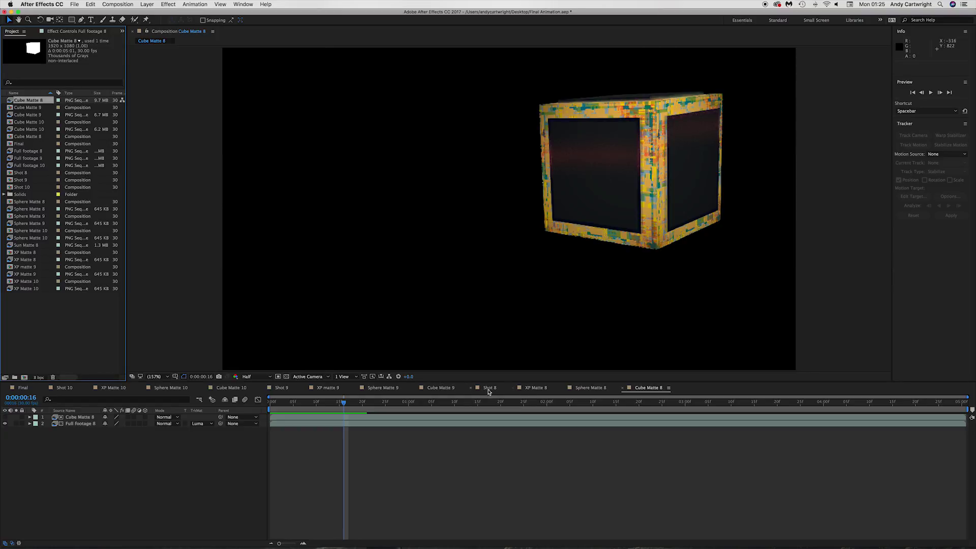
Create a new composition from the Sun Matte 8 footage and name it Sun Matte 8
left_click_drag(25, 246, 23, 377)
key("Return")
type("Sun Matte 8")
key("Return")
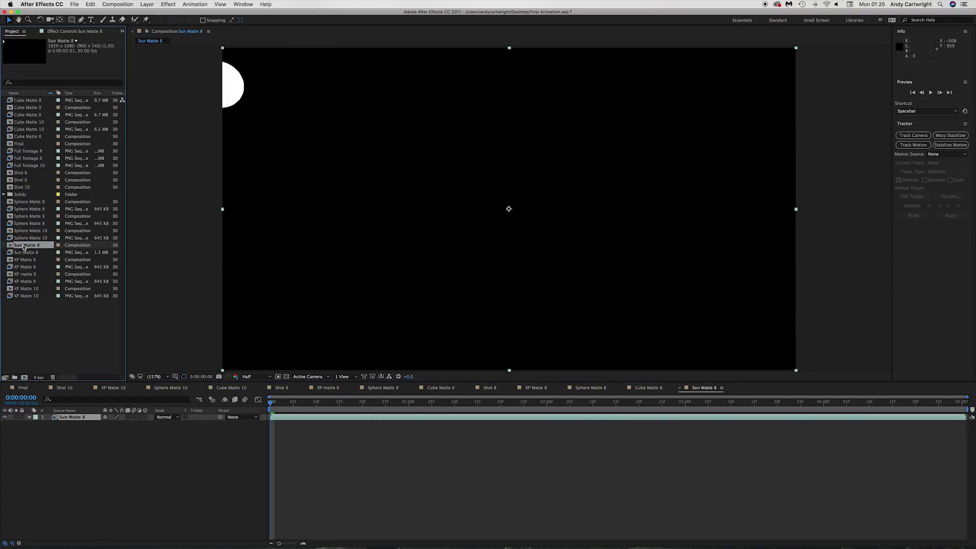
Place Full footage 8 beneath the Sun Matte 8 layer and set its track matte to Luma
left_click_drag(28, 151, 63, 427)
left_click(197, 424)
left_click(216, 460)
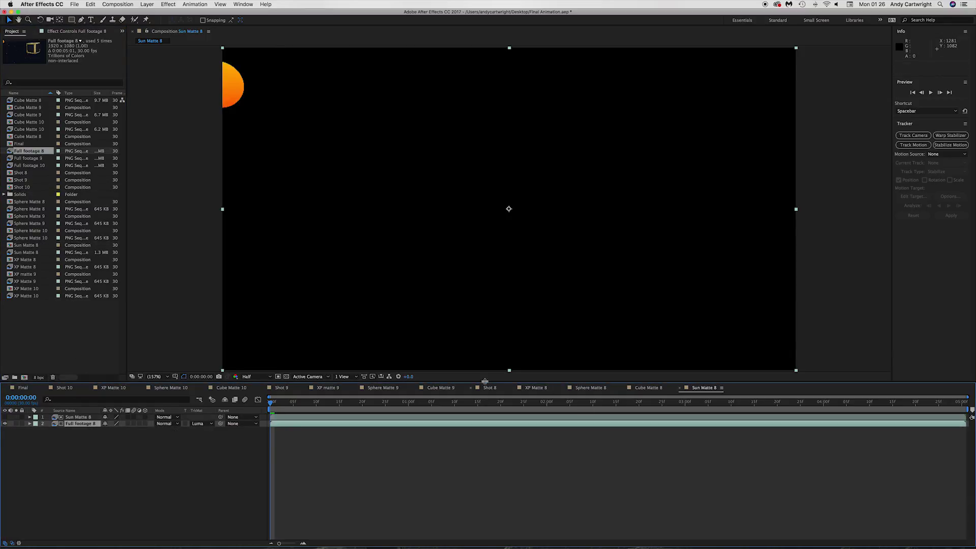
Stack the Sphere Matte 8, Cube Matte 8 and Sun Matte 8 compositions at the top of Shot 8 and save
left_click(489, 387)
left_click_drag(31, 202, 71, 417)
left_click_drag(29, 137, 71, 418)
left_click_drag(31, 246, 72, 418)
left_click(117, 496)
key("super+s")
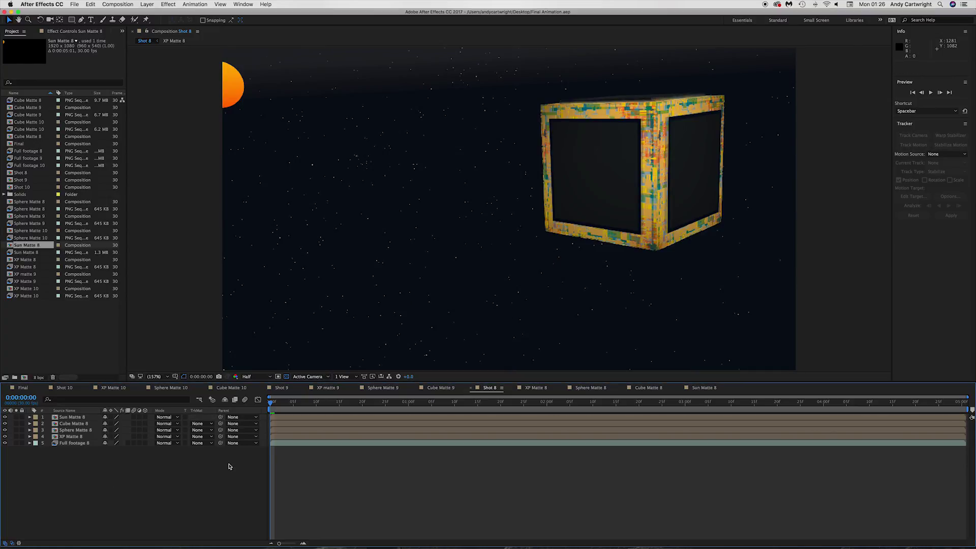
Add Shot 8 as the top layer of Final, shift Shots 9 and 10 to follow it in sequence, and save
left_click(26, 388)
left_click_drag(21, 174, 71, 416)
left_click_drag(409, 424, 604, 432)
key("super+z")
left_click(448, 430, "shift")
left_click(562, 464)
key("super+s")
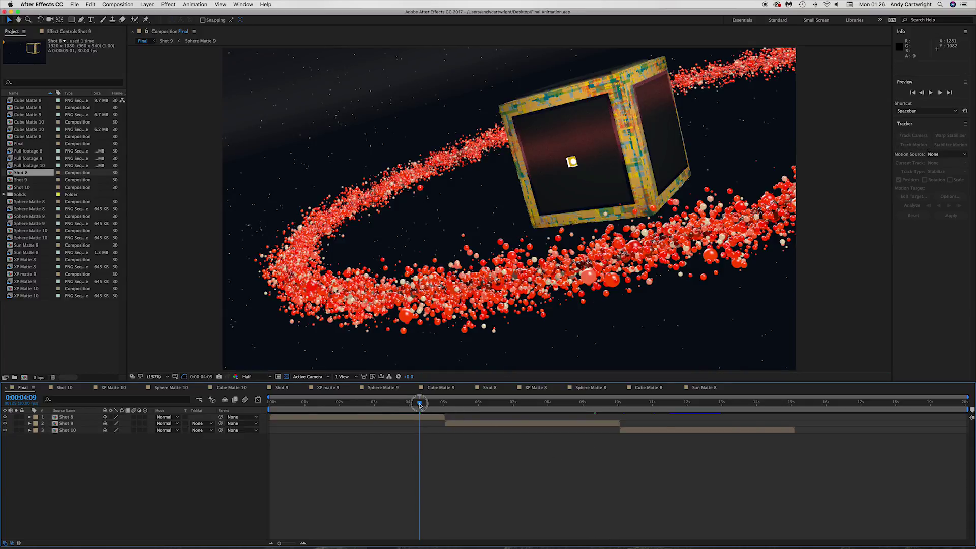
Play back the Final composition from its first frame
key("Home")
key("space")
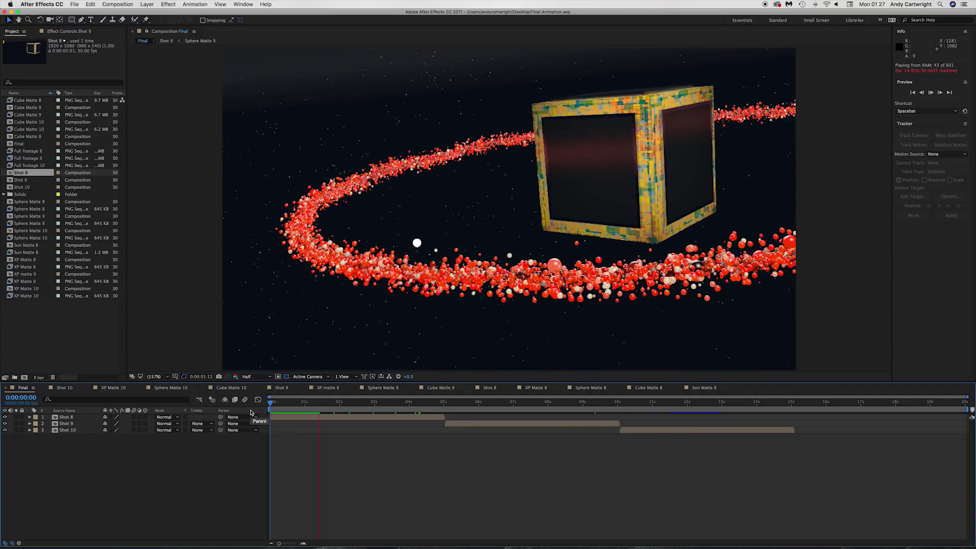
key("space")
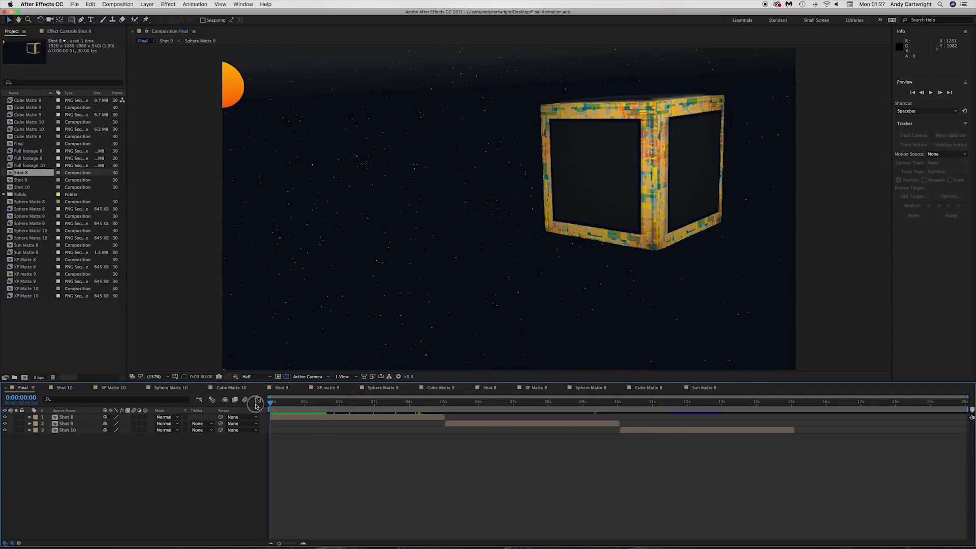
Import the full render PNG sequence from the Shot 7 folder on the Desktop
right_click(50, 341)
mouse_move(76, 346)
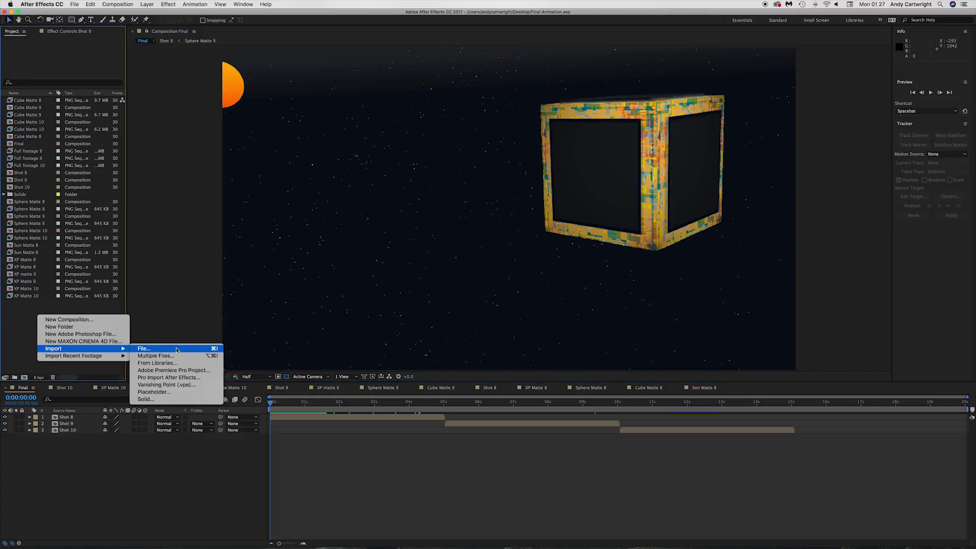
left_click(147, 348)
left_click(485, 79)
left_click(492, 102)
scroll(523, 214, "down", 1)
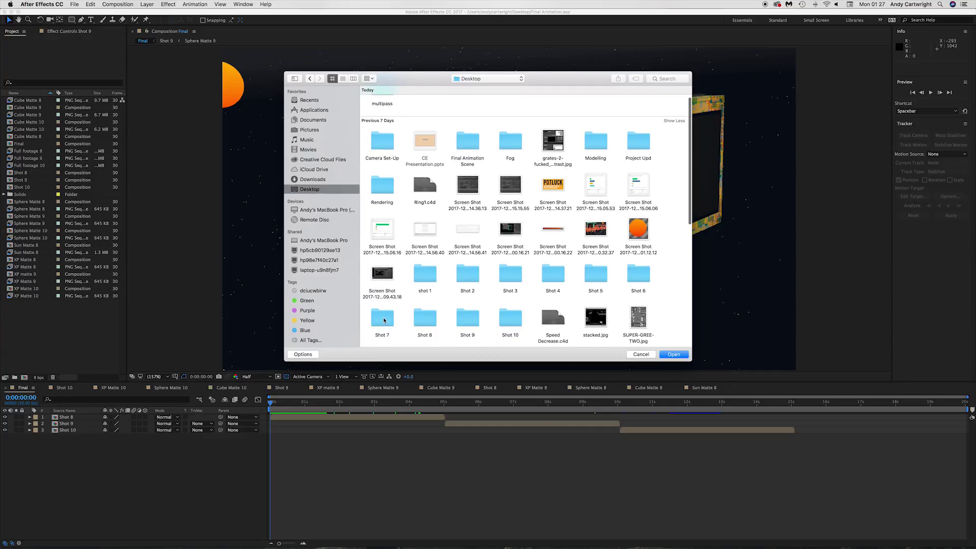
double_click(583, 317)
double_click(425, 110)
key("Return")
Rename the imported Shot 7 render footage as Full Footage 7
left_click(27, 261)
type("Full Footage 7")
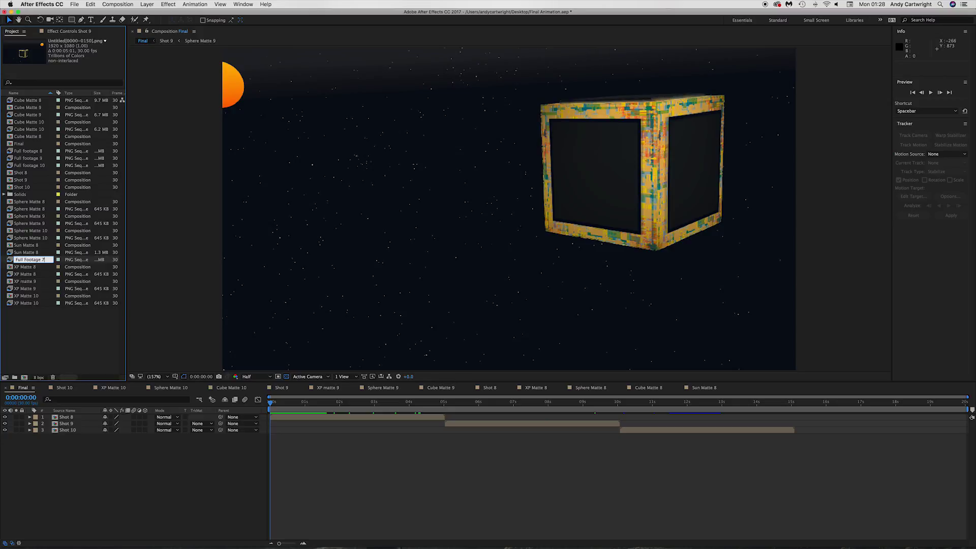
key("Return")
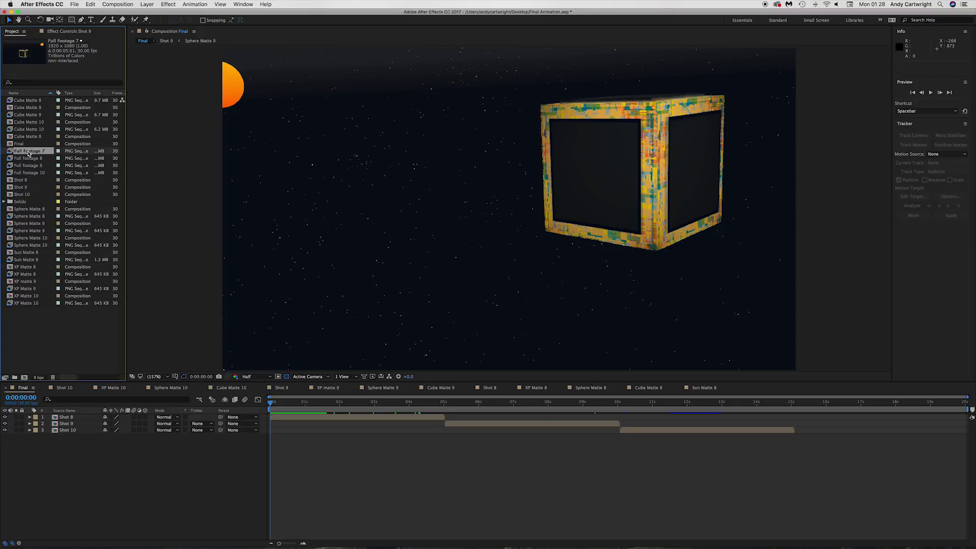
Create a composition from the Full Footage 7 sequence and name it Shot 7
left_click_drag(28, 153, 25, 377)
left_click(22, 268)
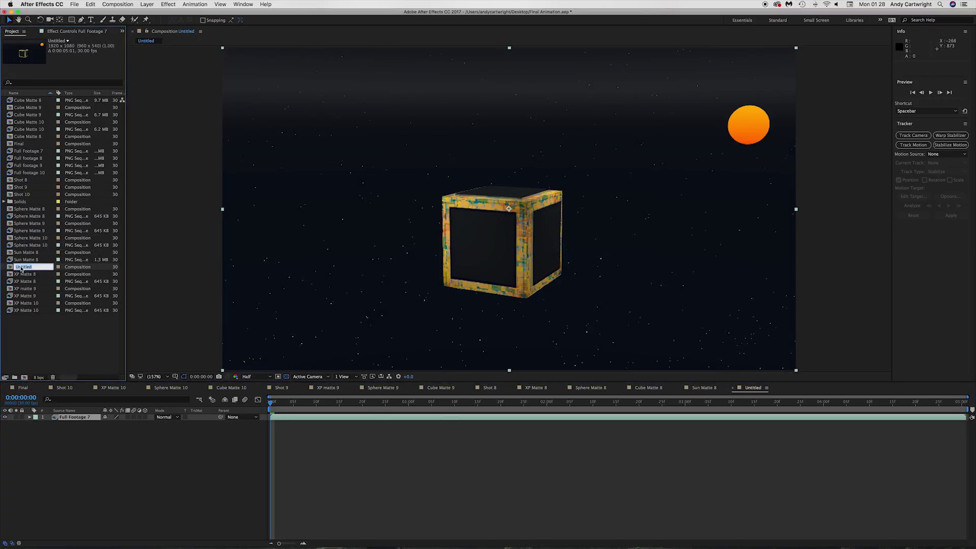
key("Return")
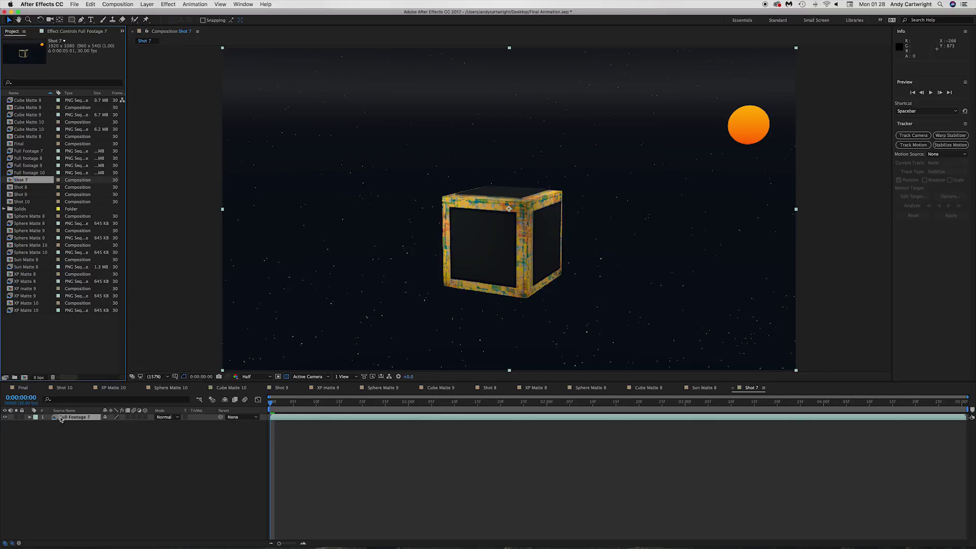
left_click(21, 188)
left_click(21, 182)
left_click(493, 388)
left_click(752, 388)
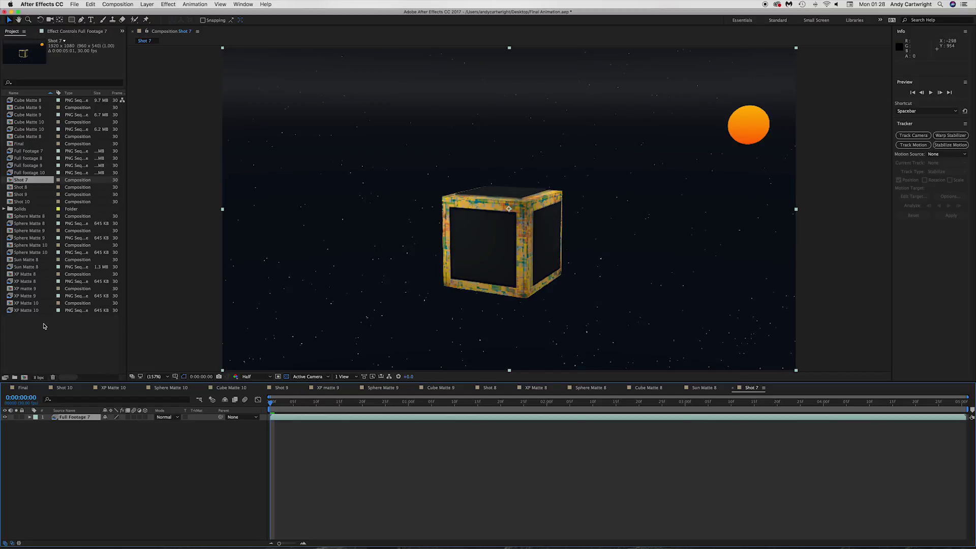
Import the xparticles PNG sequence from Shot 7's multi-pass folder and rename the footage XP Matte 7
right_click(27, 334)
mouse_move(72, 364)
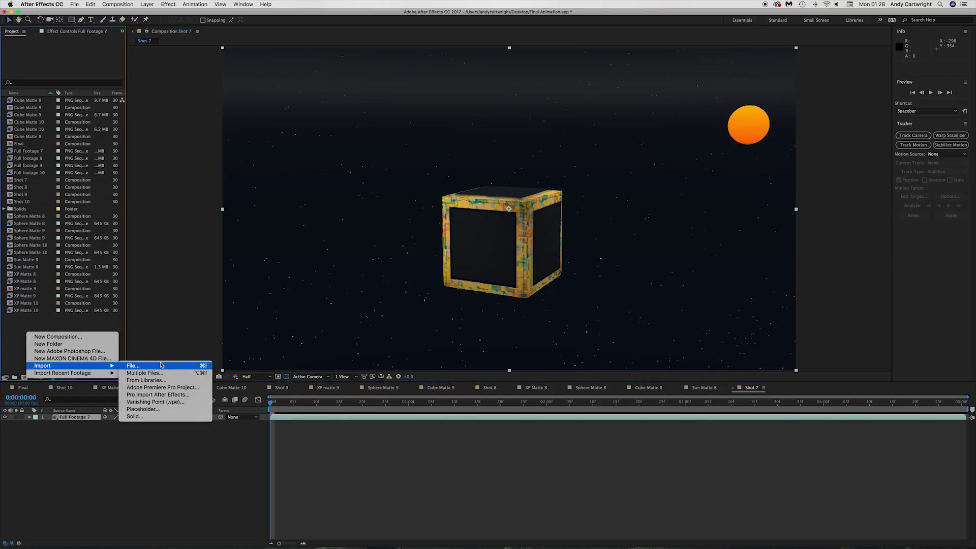
left_click(152, 365)
left_click(481, 78)
left_click(476, 88)
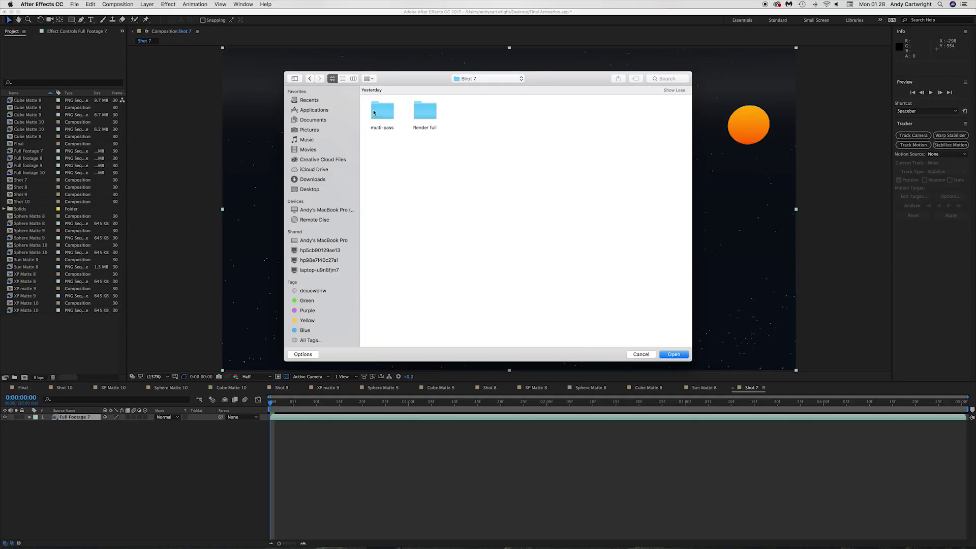
double_click(553, 110)
left_click(382, 113)
left_click(673, 354)
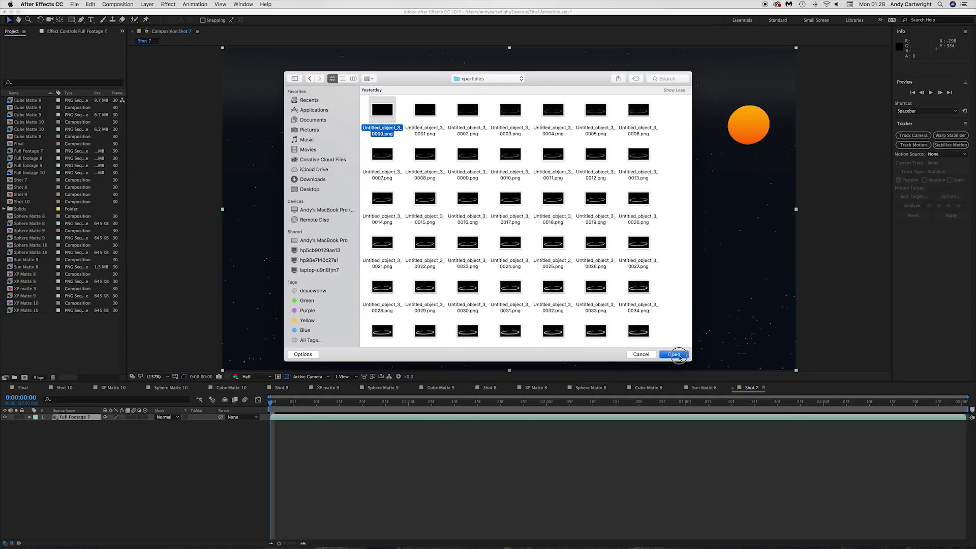
key("Return")
type("X")
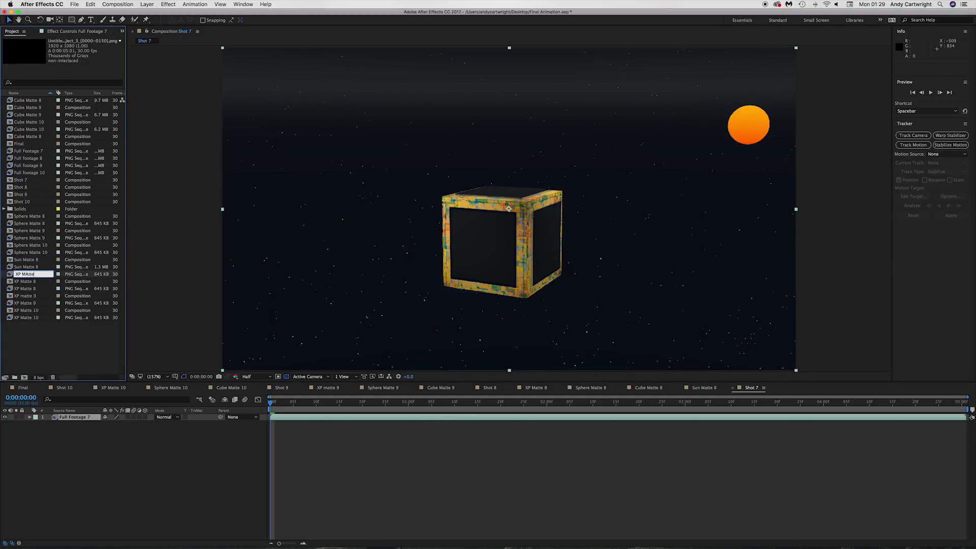
type("P Matte 7")
key("Return")
Create a composition from the XP Matte 7 footage and name it XP Matte 7
left_click_drag(25, 324, 28, 378)
key("Return")
key("Return")
left_click(26, 275)
key("Return")
type("XP Matte 7")
key("Return")
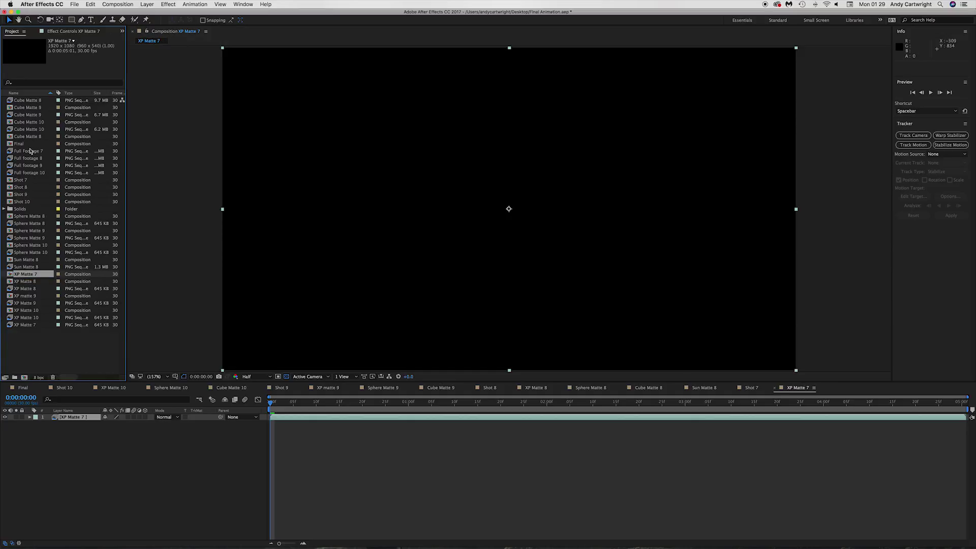
Place Full Footage 7 beneath the XP Matte 7 layer and set its track matte to Luma
left_click_drag(30, 151, 333, 444)
left_click(201, 424)
left_click(213, 451)
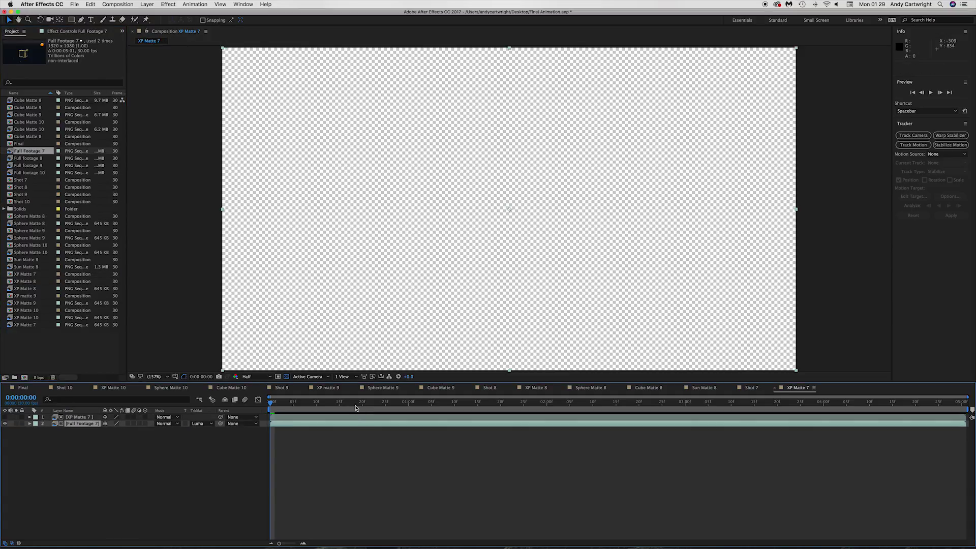
Turn off the transparency grid, preview the XP Matte 7 composition, and save the project
left_click(286, 377)
key("space")
key("super+s")
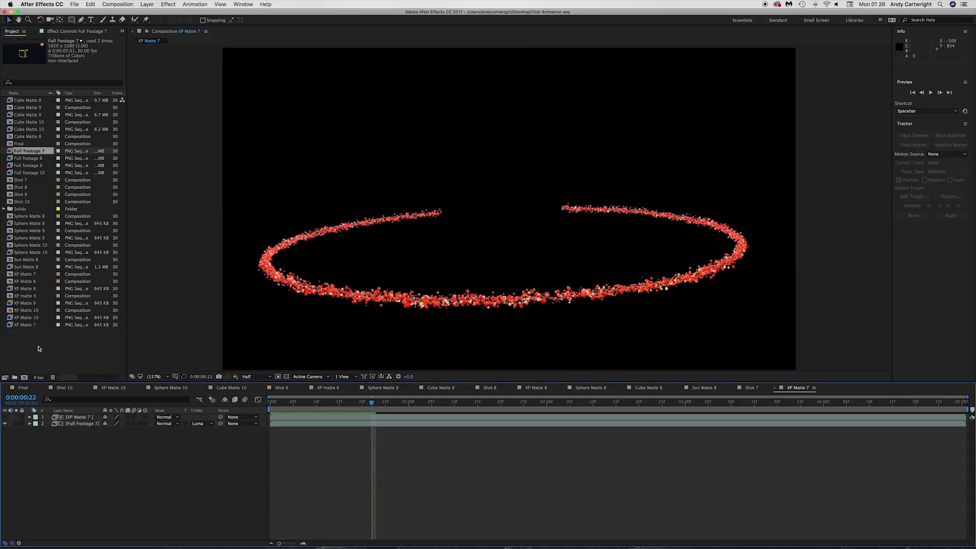
Inspect Shot 7's remaining multi-pass frames without importing them, and play back the Shot 7 composition
right_click(39, 349)
left_click(218, 370)
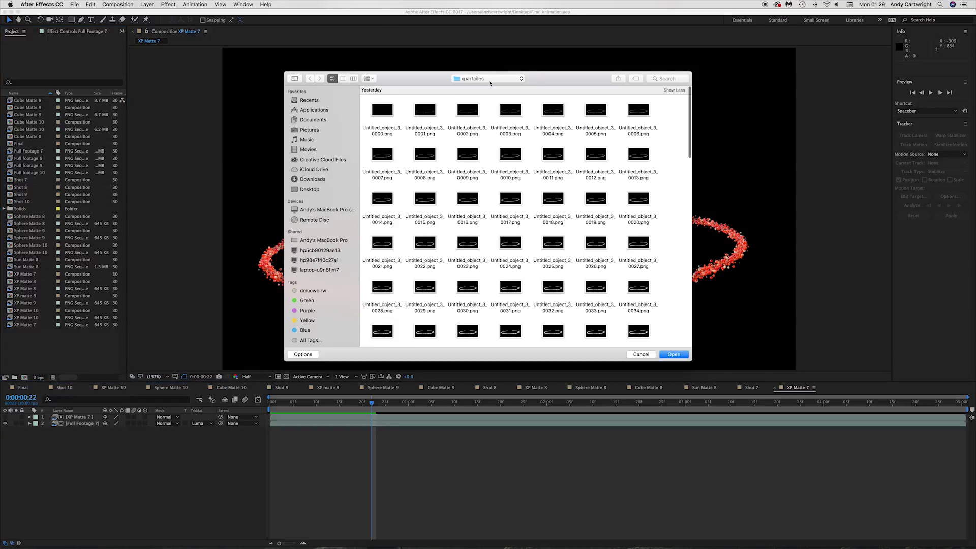
left_click(489, 78)
left_click(475, 89)
double_click(462, 120)
scroll(467, 224, "down", 15)
left_click(467, 228)
key("space")
key("space")
key("Escape")
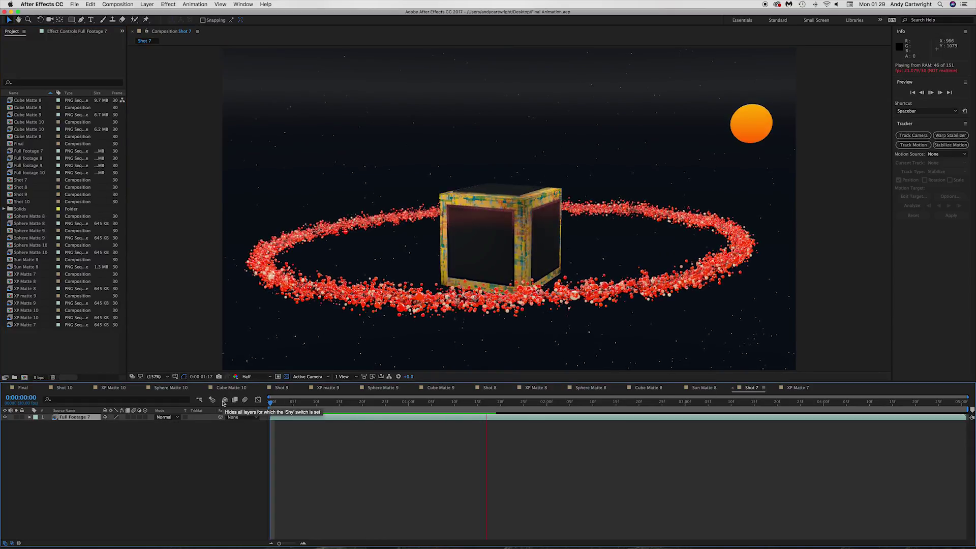
key("space")
Import the cube's object-buffer PNG sequence from Shot 7's multi-pass folder and rename the footage Cube Matte 7
right_click(23, 340)
mouse_move(76, 372)
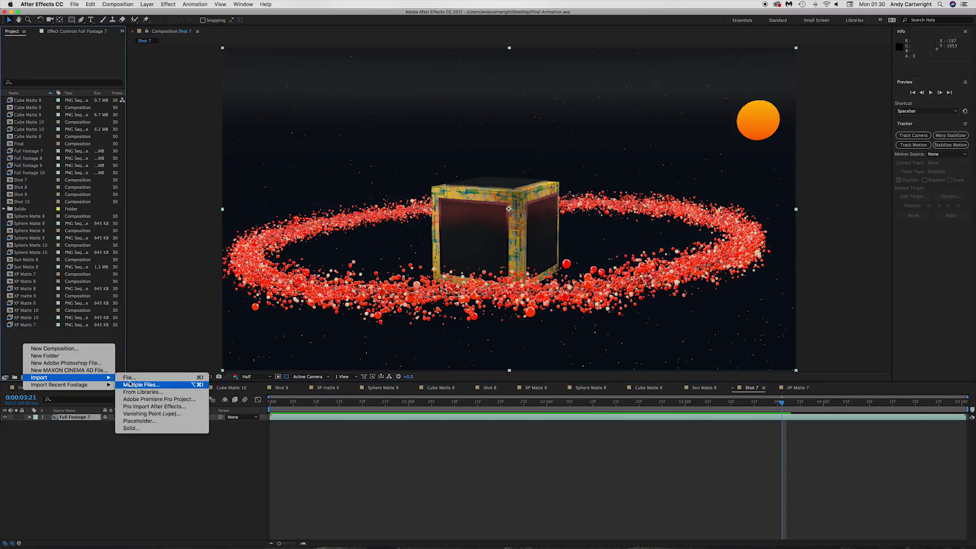
left_click(152, 378)
left_click(472, 79)
left_click(474, 87)
double_click(383, 112)
left_click(384, 112)
left_click(673, 354)
type("Cube Matte 7")
key("Return")
Create a composition from the Cube Matte 7 footage and name it Cube Matte 7
left_click_drag(28, 101, 24, 377)
left_click(22, 283)
key("Return")
type("Cube Matte 7")
key("Return")
Place Full Footage 7 beneath the Cube Matte 7 layer, set its track matte to Luma, and save the project
left_click_drag(29, 166, 153, 427)
left_click(203, 424)
left_click(214, 458)
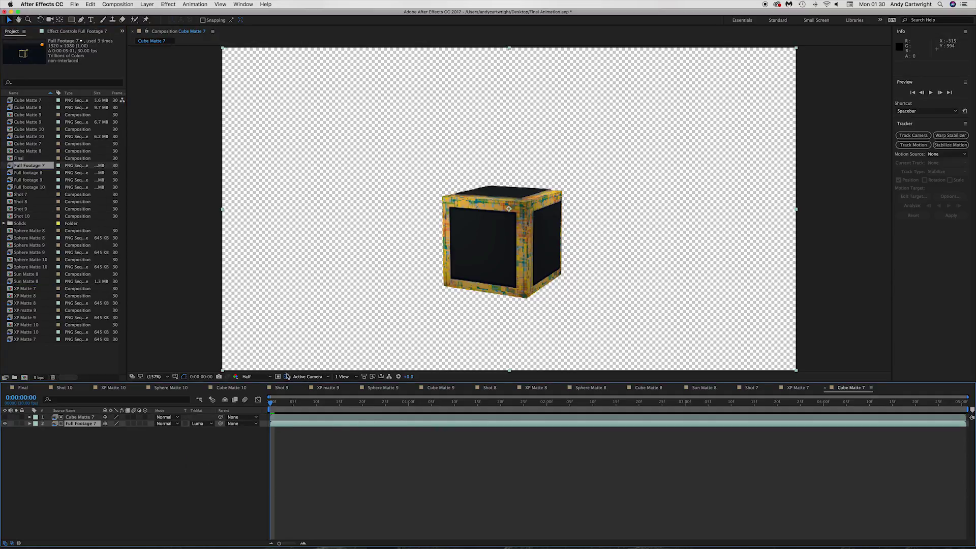
key("super+s")
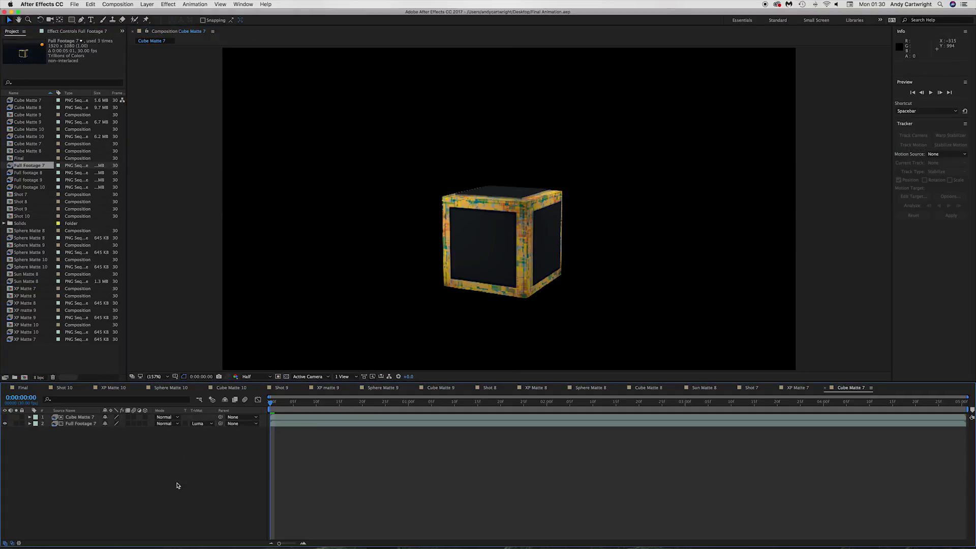
Import the sun's Untitled_object_1 PNG sequence from Shot 7's multi-pass renders and rename the footage Sun Matte 7
left_click_drag(133, 382, 133, 421)
left_click(797, 427)
left_click(851, 426)
right_click(38, 375)
left_click(140, 402)
left_click(488, 78)
left_click(488, 96)
double_click(510, 108)
left_click(673, 355)
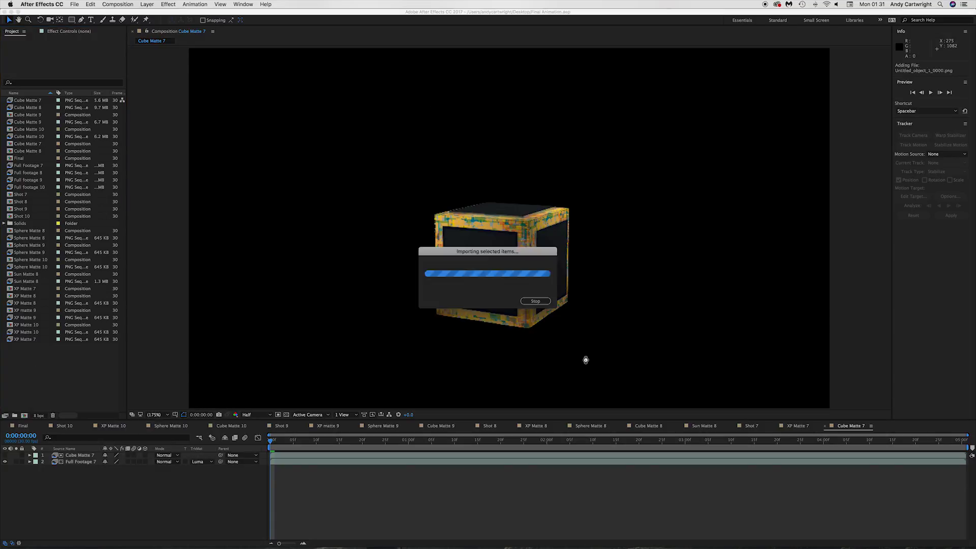
key("Return")
type("Sun Matte 7")
key("Return")
Create a composition from the Sun Matte 7 footage and name it Sun Matte 7
left_click_drag(23, 275, 24, 416)
key("Return")
key("Escape")
left_click(32, 296)
key("Return")
type("Sun")
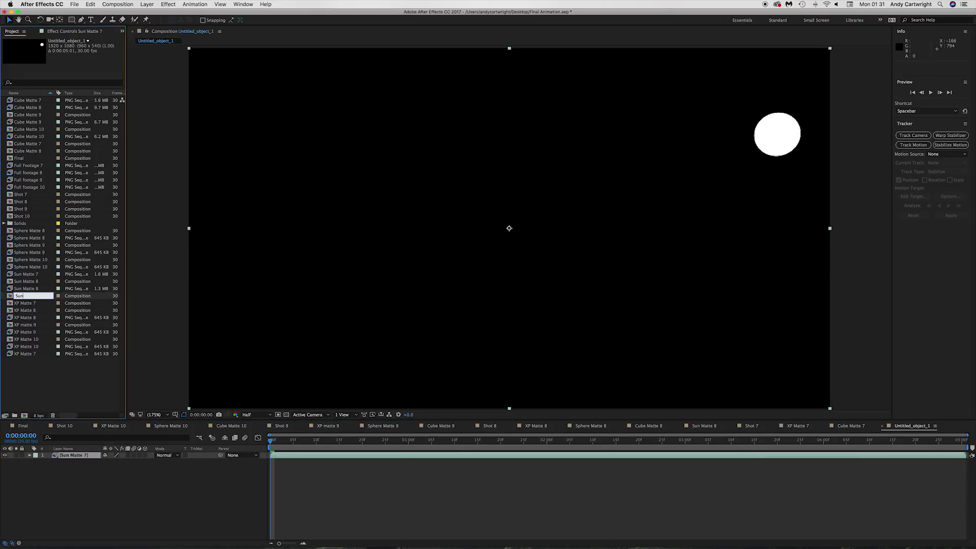
type(" Matte 7")
key("Return")
Place Full Footage 7 beneath the Sun Matte 7 layer and set its track matte to Luma
left_click_drag(28, 165, 85, 463)
left_click(199, 462)
left_click(214, 491)
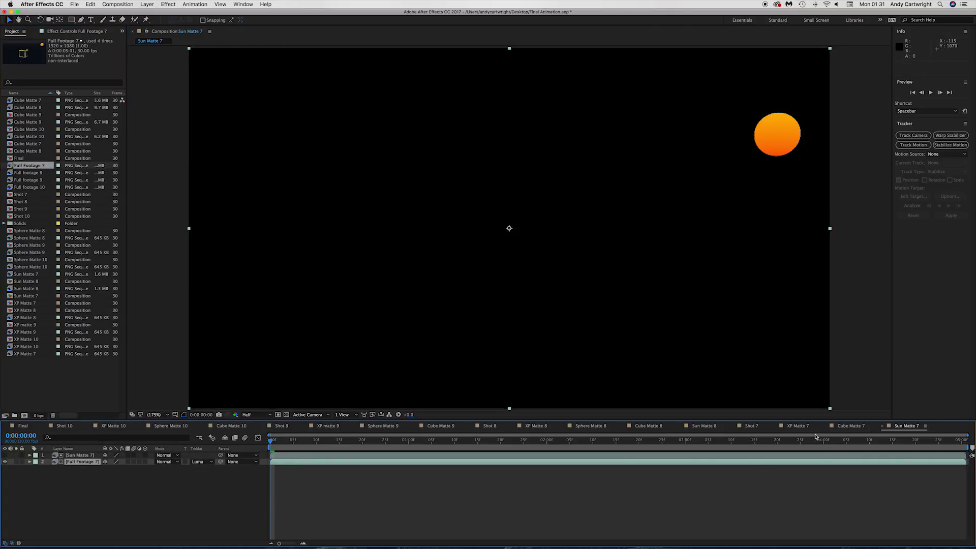
Add the Sun Matte 7, Cube Matte 7 and XP Matte 7 compositions above Full Footage 7 in the Shot 7 composition
left_click(751, 425)
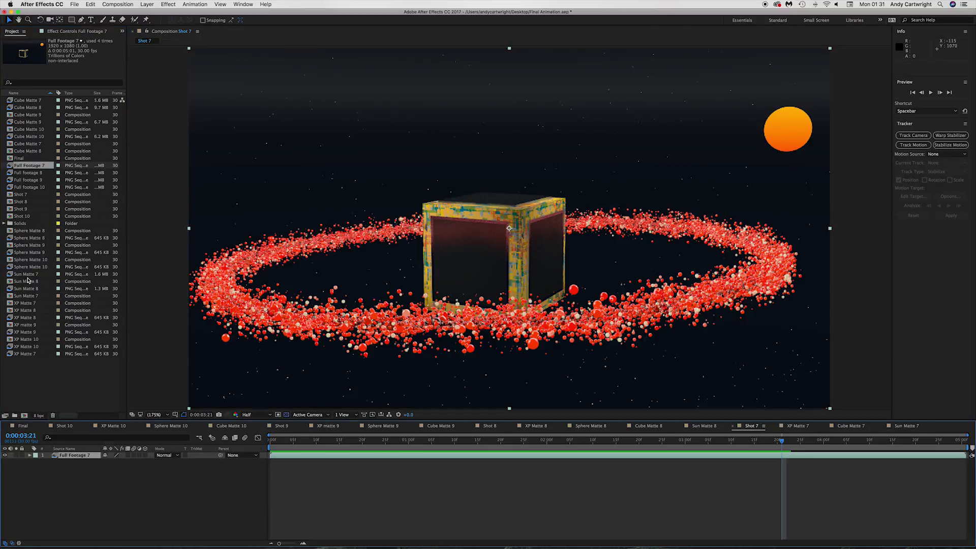
left_click(25, 296)
key("super+slash")
left_click_drag(30, 305, 63, 460)
left_click_drag(28, 143, 72, 459)
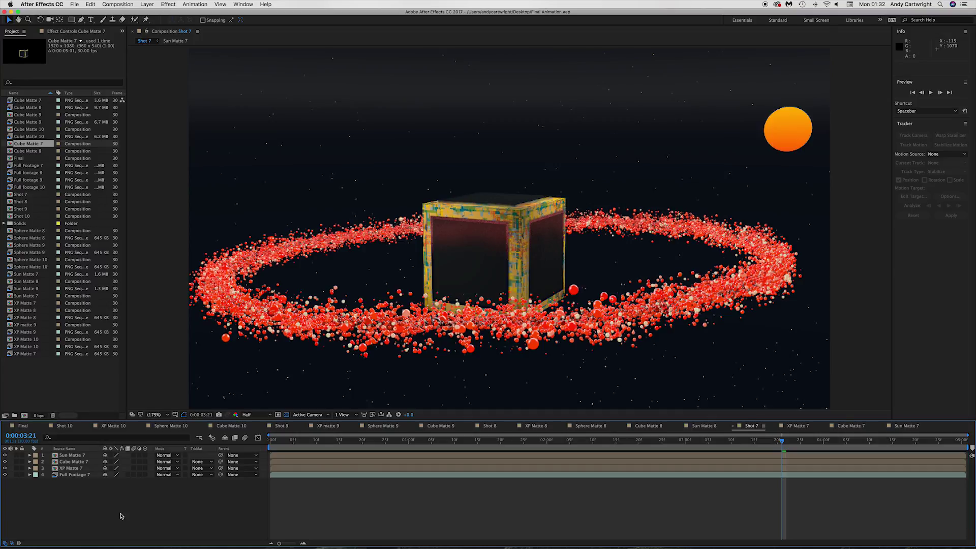
Close the open XP Matte 10, Sphere Matte 10 and Cube Matte 10 timelines
left_click(90, 427)
left_click(90, 427)
left_click(90, 426)
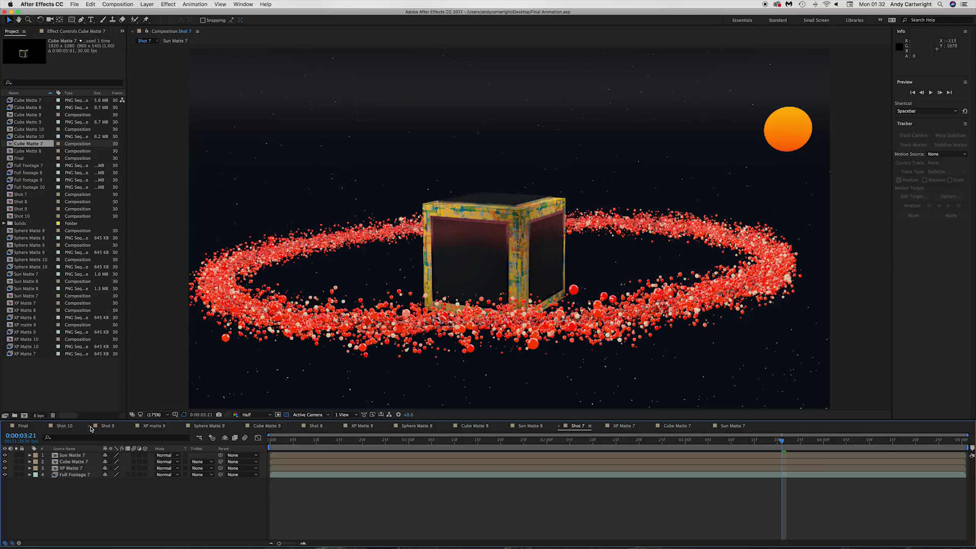
right_click(45, 375)
left_click(45, 362)
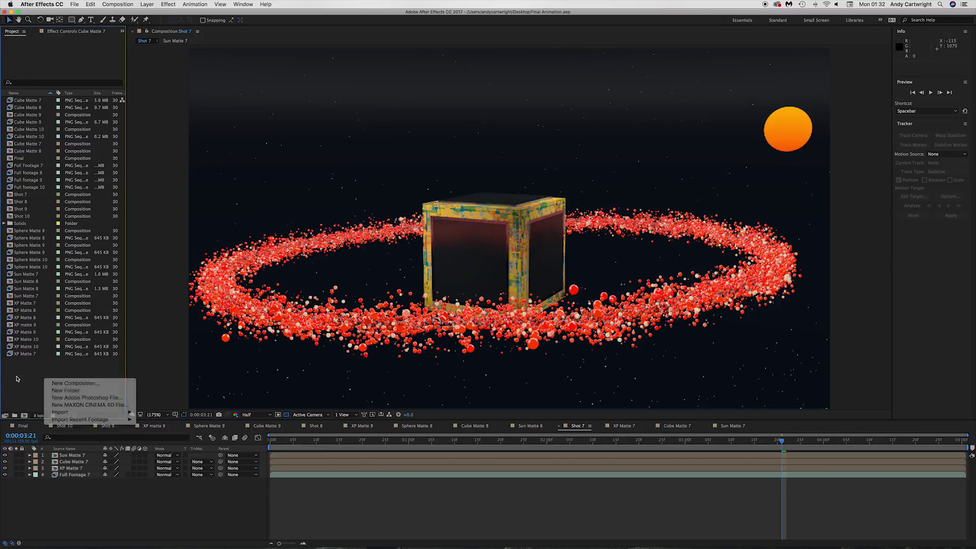
left_click(23, 216)
left_click(24, 187, "super")
left_click(21, 136, "super")
left_click(21, 130, "super")
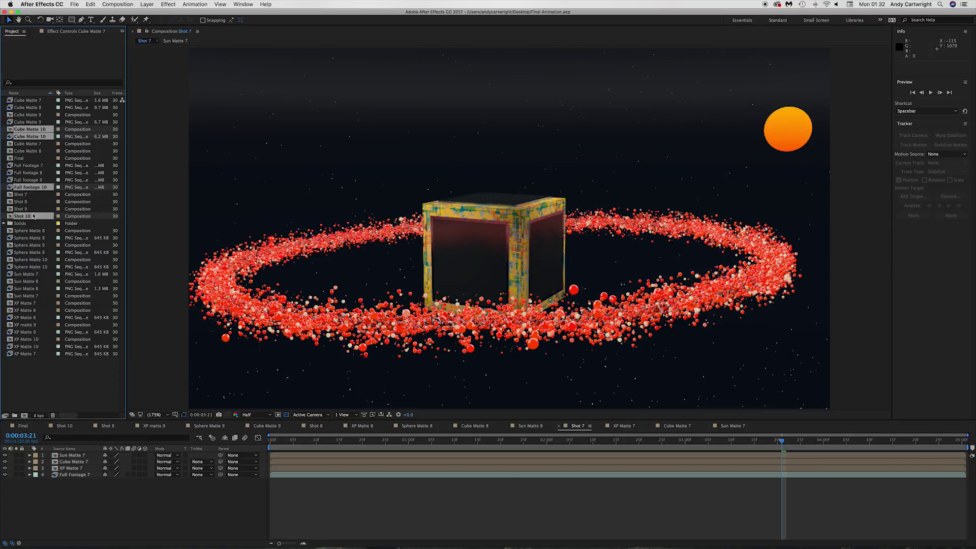
left_click(28, 267, "super")
left_click(28, 259, "super")
left_click(25, 346, "super")
left_click(25, 339, "super")
right_click(33, 340)
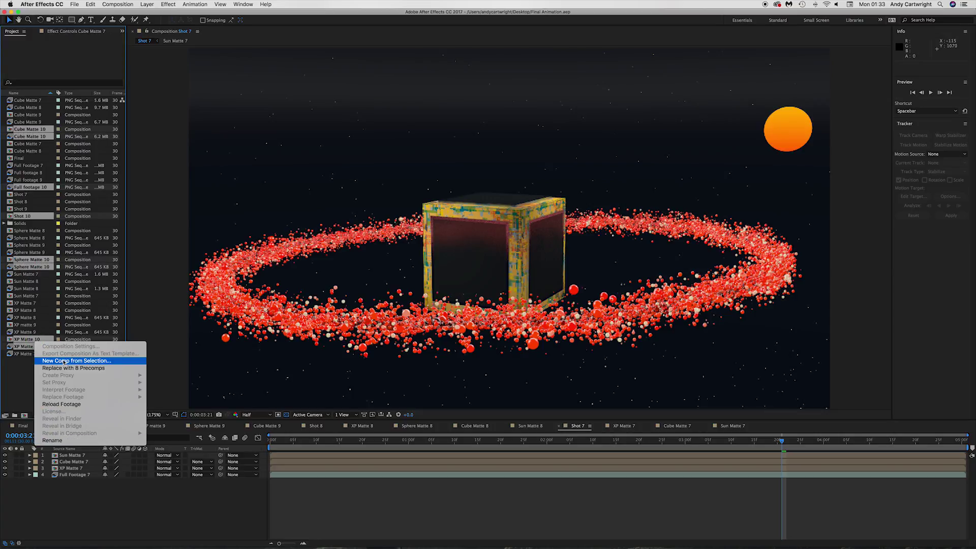
left_click(25, 374)
Create a project folder named Shot 10
right_click(26, 374)
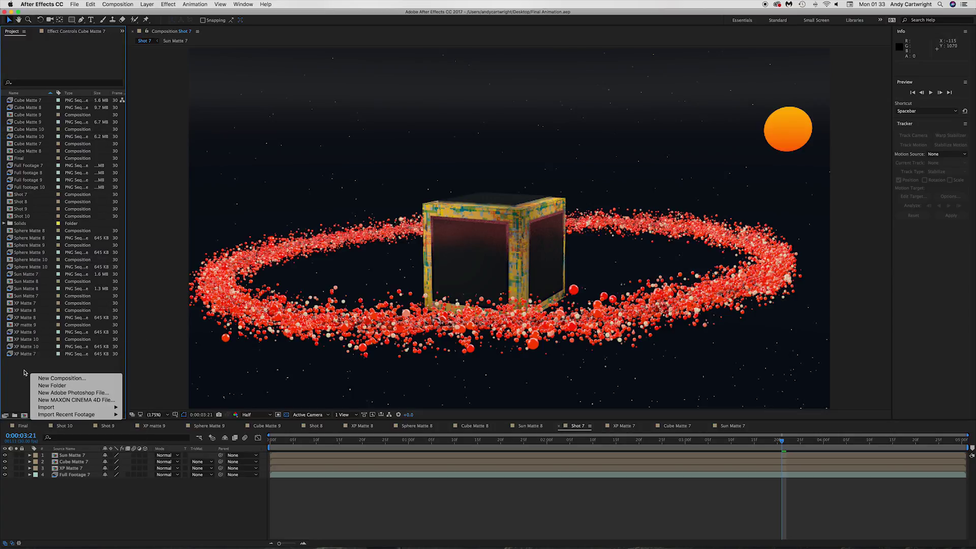
left_click(40, 385)
type("Shot 10")
key("Return")
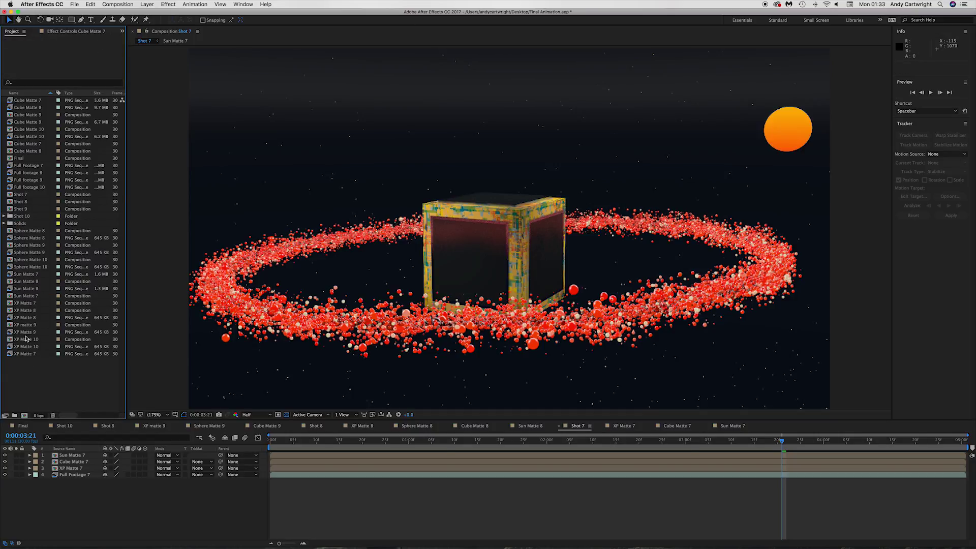
Move Full footage 10 and the cube, sphere and XP Matte 10 compositions and footage into the Shot 10 folder
left_click(26, 339)
left_click(26, 346, "super")
left_click(26, 267, "super")
left_click(26, 259, "super")
left_click(30, 187, "super")
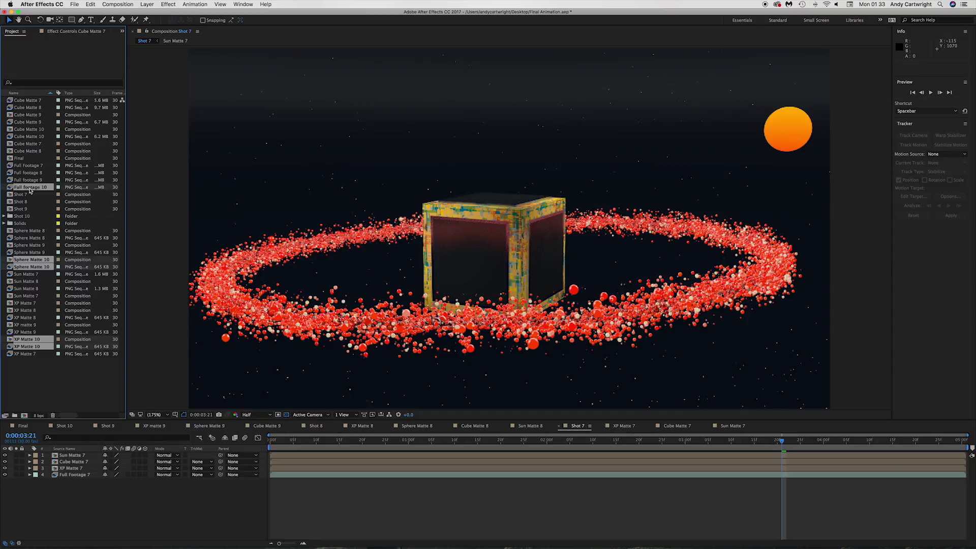
left_click(29, 129, "super")
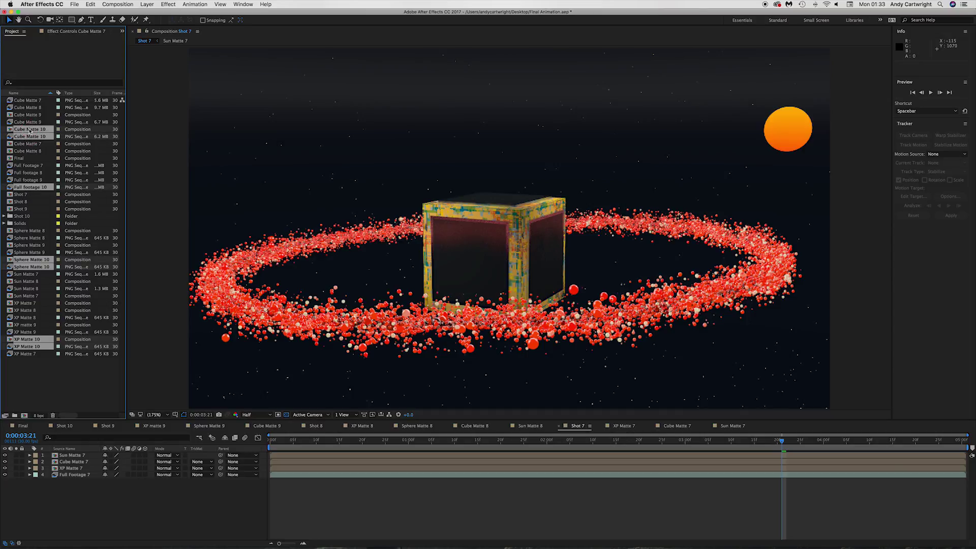
left_click_drag(30, 129, 31, 217)
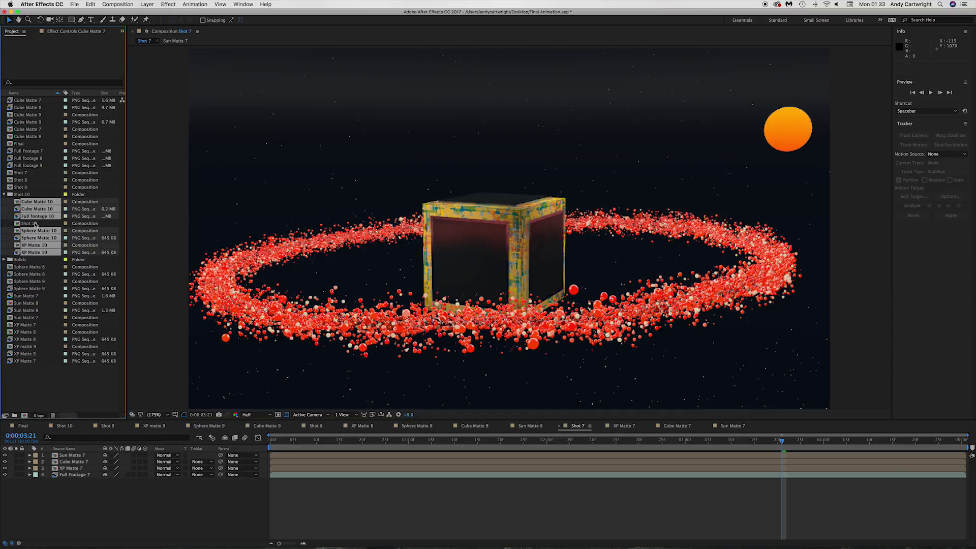
left_click(4, 195)
Create a project folder named Shot 9
right_click(45, 351)
left_click(61, 356)
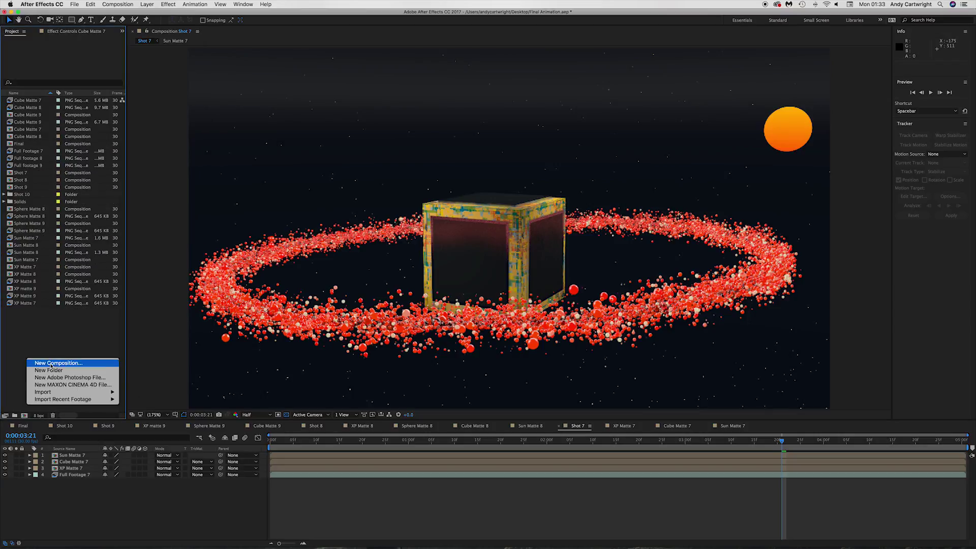
left_click(49, 370)
type("Shot 9")
key("Return")
Move the Shot 9 composition, Full footage 9, and the cube, sphere and XP Matte 9 items into the Shot 9 folder
left_click(26, 303)
left_click(25, 296, "super")
left_click(30, 238, "super")
left_click(29, 231, "super")
left_click(25, 194, "super")
left_click(29, 165, "super")
left_click(31, 123, "super")
left_click(33, 116, "super")
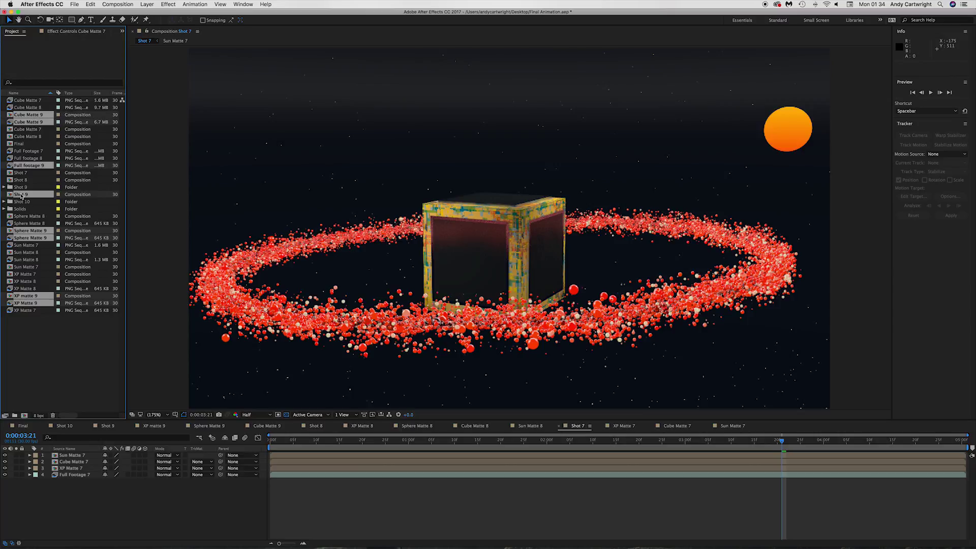
key("Delete")
left_click(5, 166)
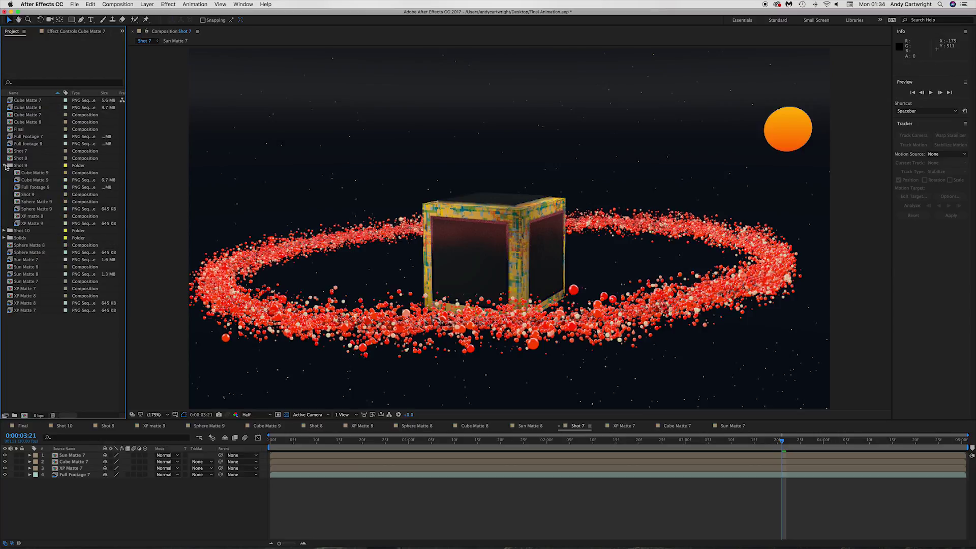
left_click(5, 165)
left_click(4, 172)
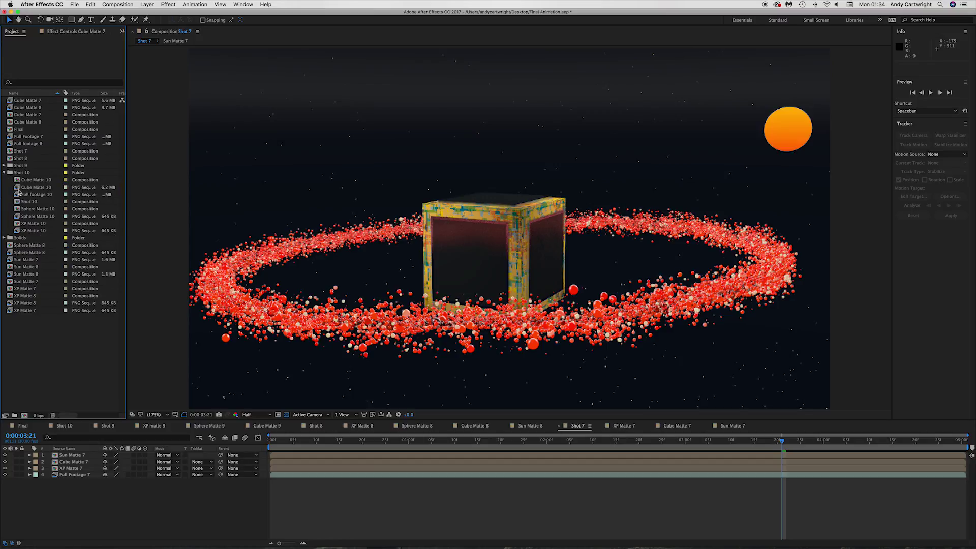
left_click(4, 172)
Create a project folder named Shot 8
right_click(41, 288)
left_click(46, 301)
type("Shot 8")
key("Return")
Move the Shot 8 composition, Full footage 8, and the cube, sphere and XP Matte 8 compositions and footage into the Shot 8 folder
left_click(36, 108)
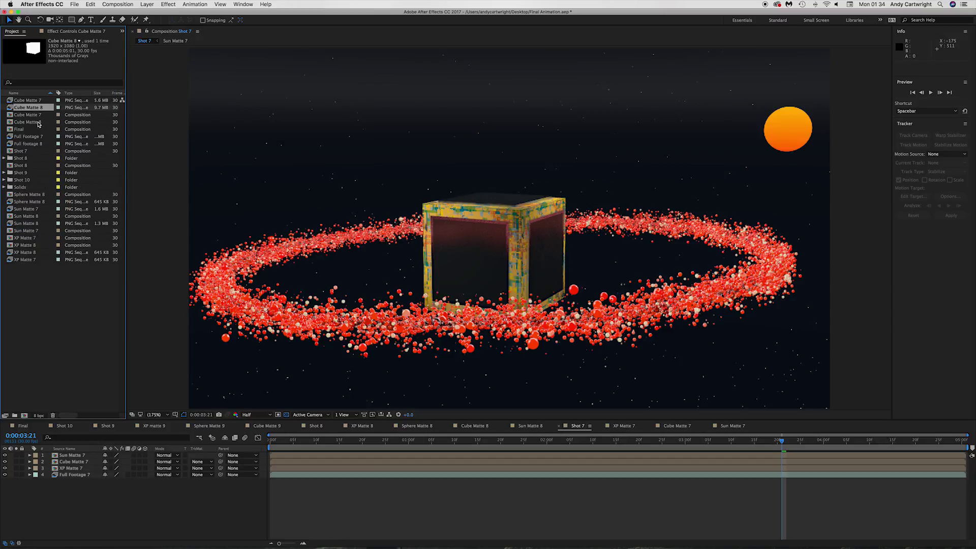
left_click(30, 122, "super")
left_click(28, 144, "super")
left_click(21, 166, "super")
left_click(29, 195, "super")
left_click(29, 202, "super")
left_click(24, 245, "super")
left_click(25, 253, "super")
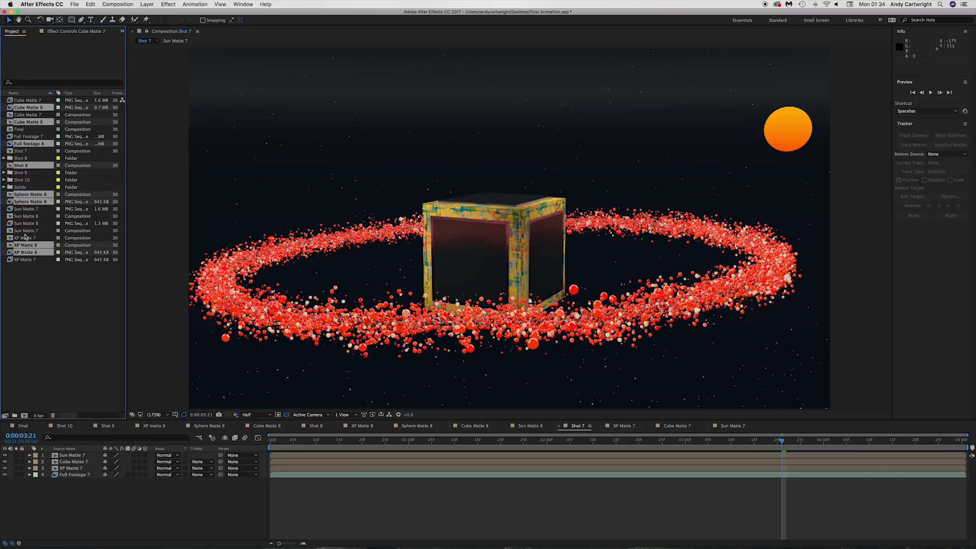
left_click_drag(21, 165, 23, 159)
Create a project folder named Shot 7
right_click(55, 245)
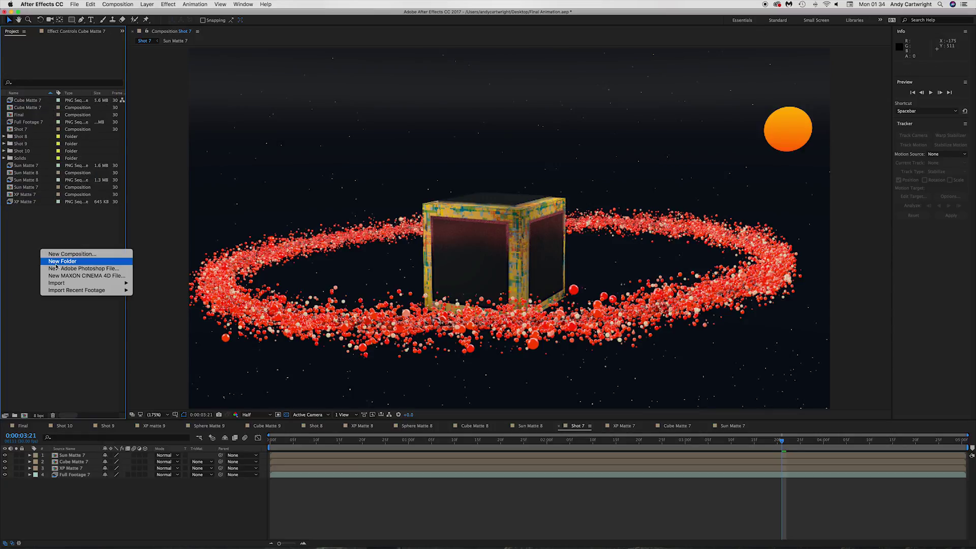
left_click(56, 257)
key("Return")
Move the remaining Sun Matte 8 composition and footage from the project's top level into a shot folder
left_click(27, 209)
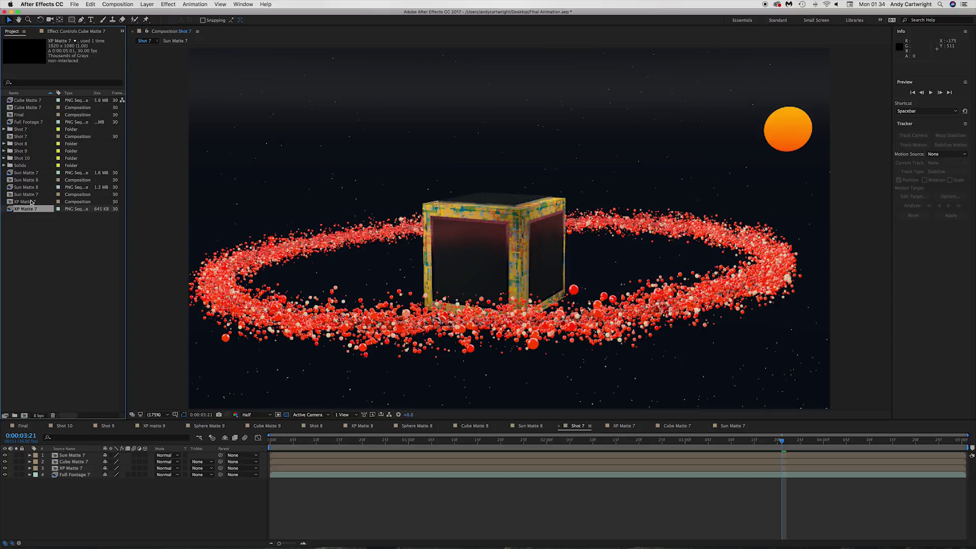
left_click(27, 188)
left_click(25, 180, "super")
left_click_drag(26, 180, 22, 132)
Move the Shot 7 composition, Full Footage 7, and the cube, sun and XP Matte 7 items into the Shot 7 folder
left_click(25, 195)
left_click(26, 188, "super")
left_click(26, 180, "super")
left_click(26, 173, "super")
left_click(21, 136, "super")
left_click(25, 122, "super")
left_click(26, 107, "super")
left_click(26, 100, "super")
left_click(20, 115, "super")
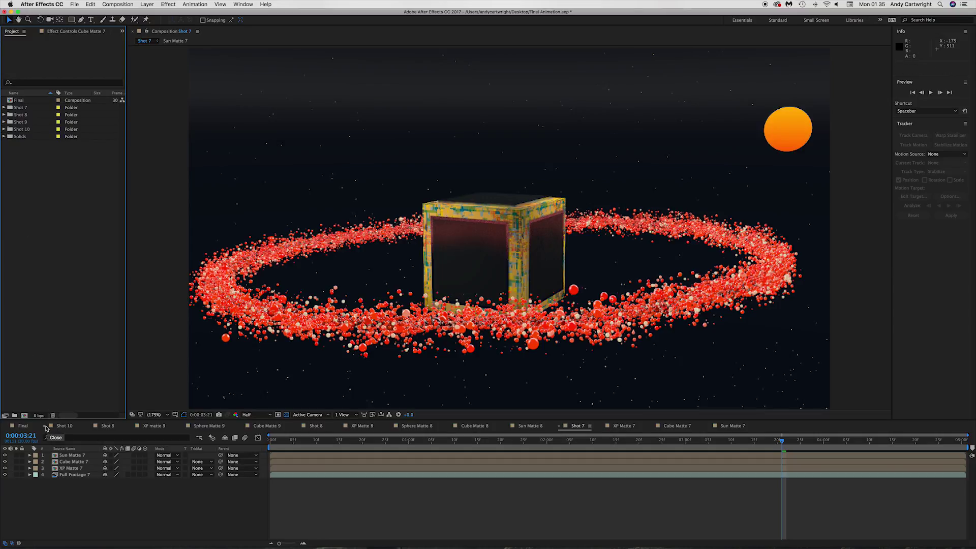
Create a project folder named Shot 6
right_click(29, 224)
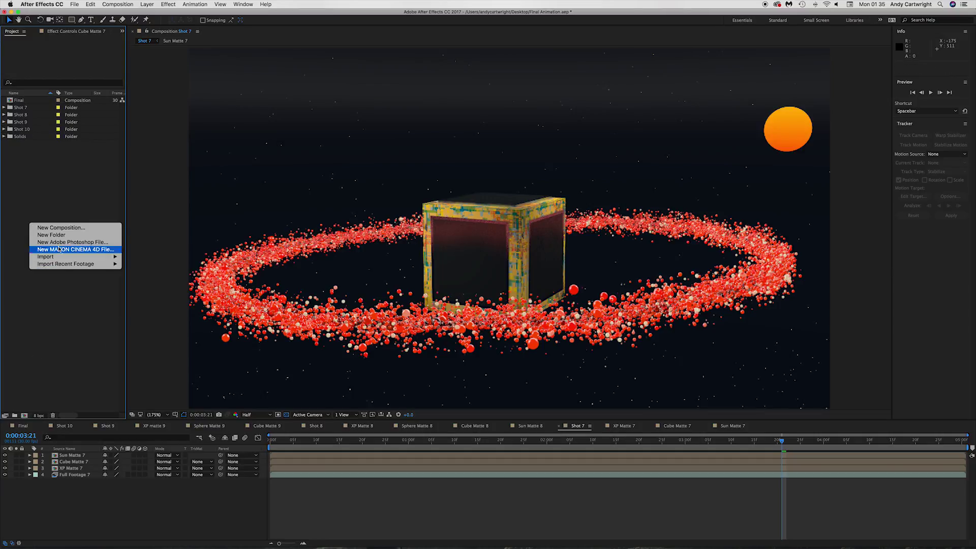
left_click(55, 229)
type("Shot 6")
key("Return")
Start a file import and browse to the render folder inside the Desktop's Shot 6 folder
right_click(29, 213)
left_click(142, 242)
left_click(493, 79)
left_click(471, 100)
left_click(630, 224)
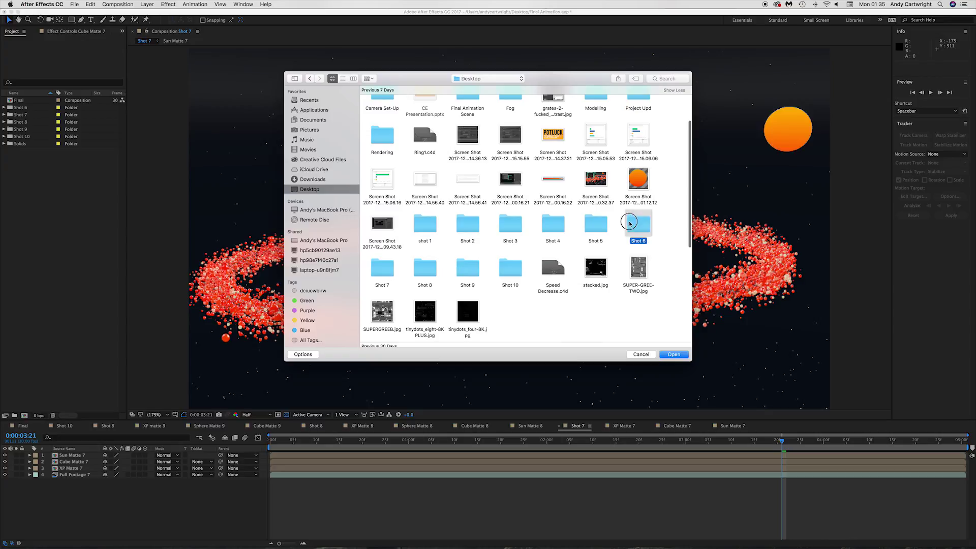
double_click(629, 224)
double_click(389, 109)
Arrange the Shot 6 render files by date modified and import them as a PNG sequence
scroll(396, 243, "down", 3)
scroll(391, 178, "up", 3)
left_click(369, 79)
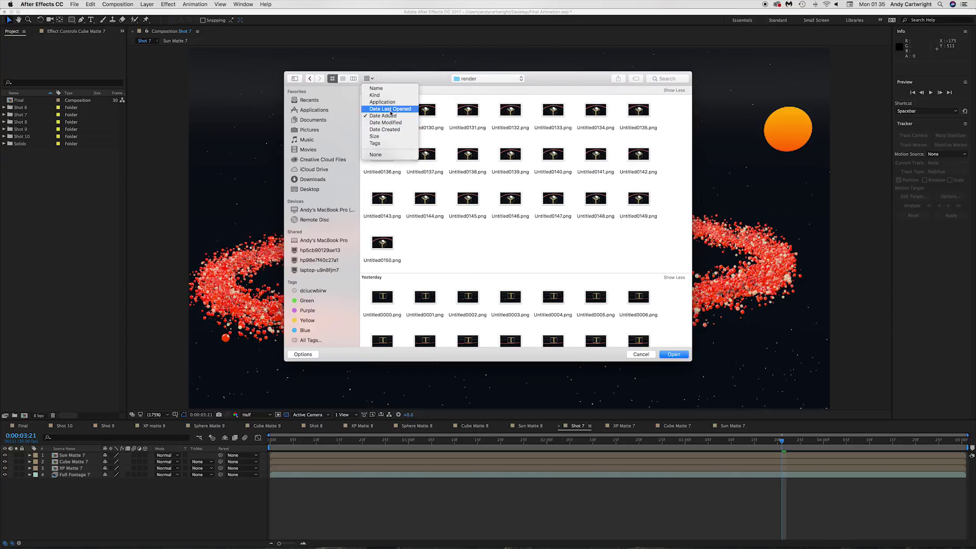
left_click(385, 123)
left_click(383, 299)
left_click(312, 353)
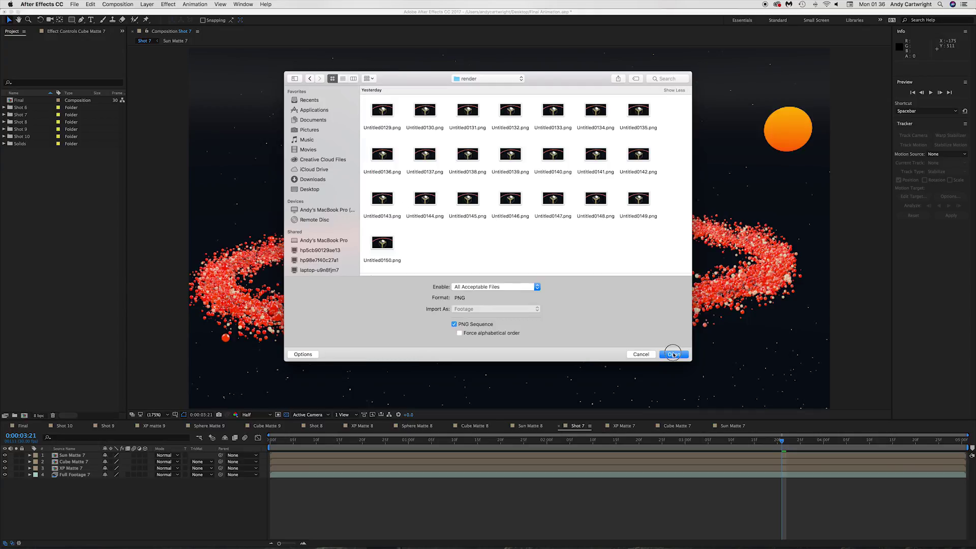
left_click(673, 354)
key("Delete")
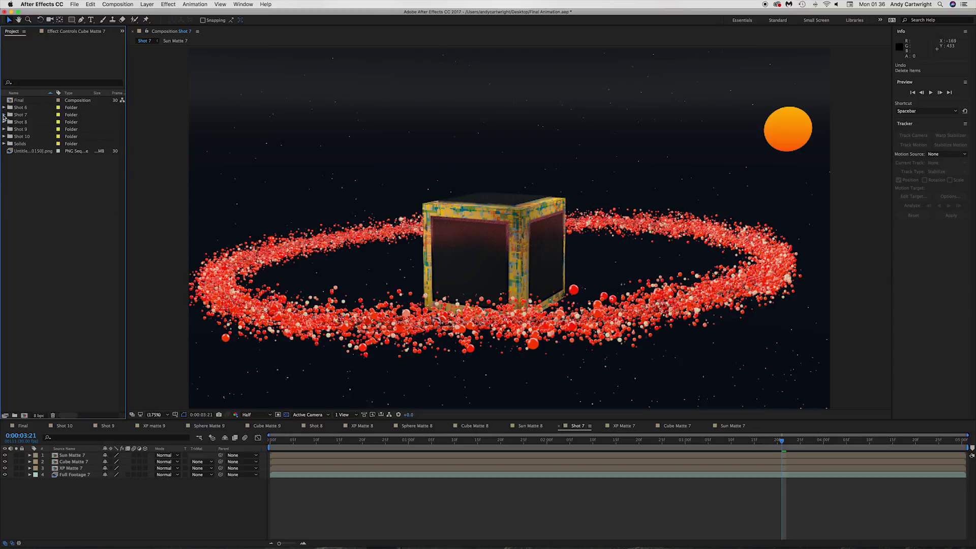
Rename the imported render sequence as Full Footage 6
left_click(19, 154)
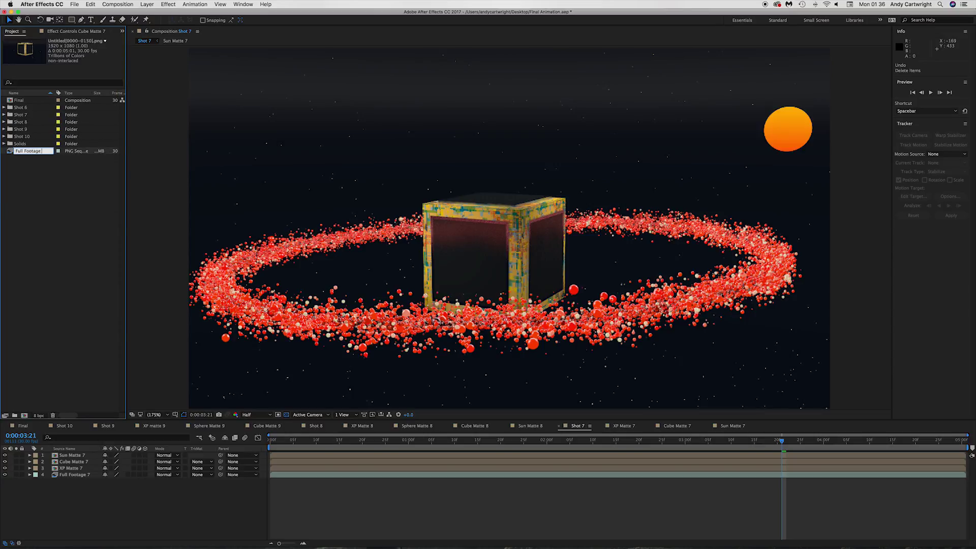
type("6")
key("Return")
Create a composition named Shot 6 from Full Footage 6 and move both items into the Shot 6 folder
left_click_drag(23, 107, 24, 415)
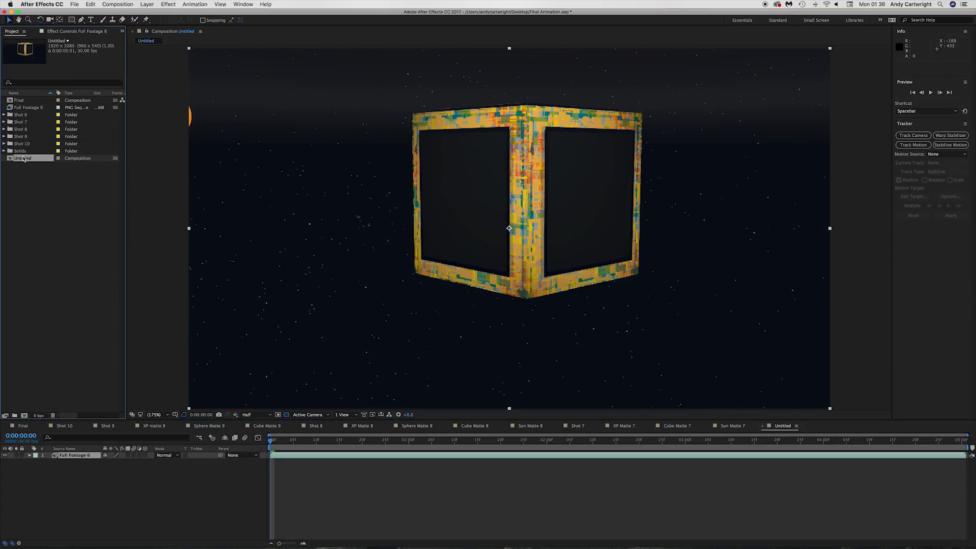
type("Shot 6")
key("Return")
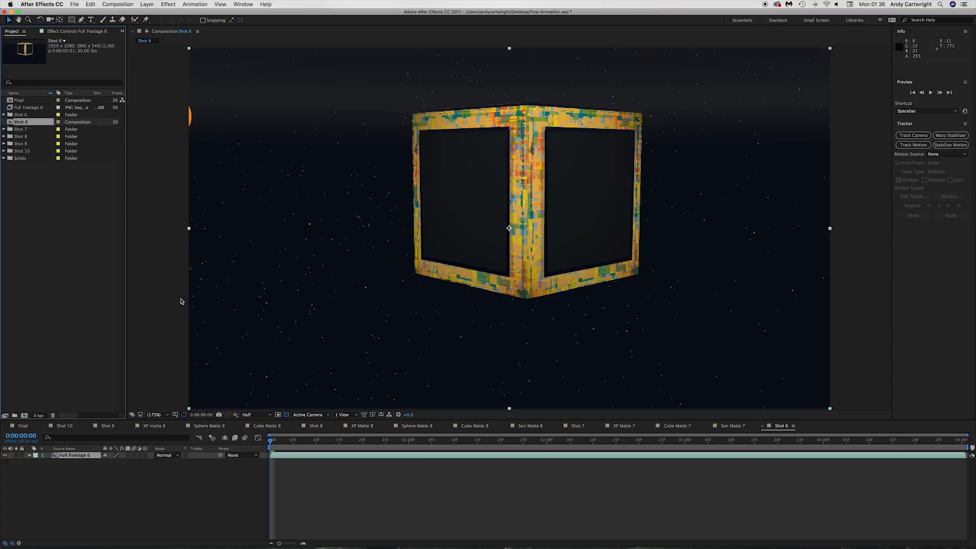
left_click(25, 109, "super")
left_click_drag(25, 108, 24, 116)
right_click(39, 253)
mouse_move(105, 288)
left_click(147, 288)
left_click(481, 79)
left_click(477, 88)
double_click(383, 114)
scroll(467, 195, "down", 10)
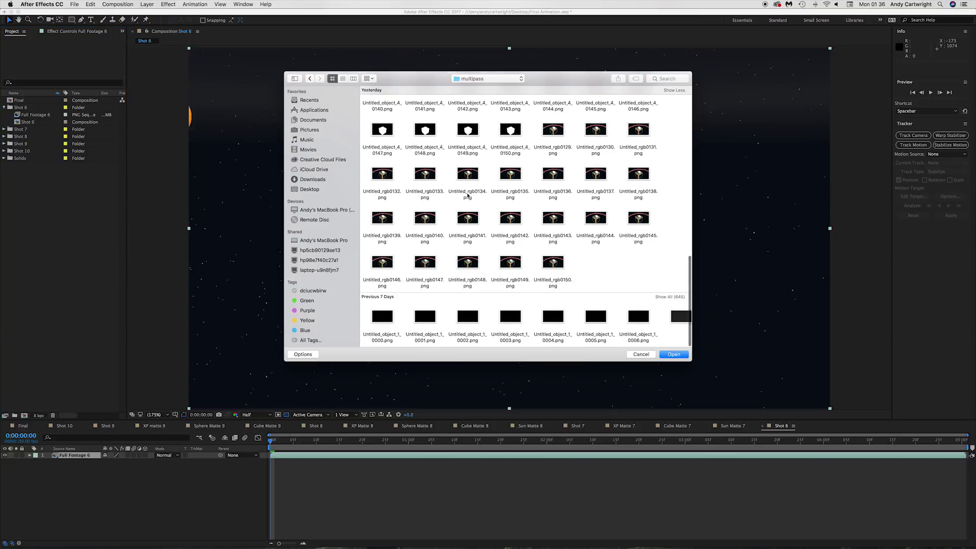
scroll(467, 196, "down", 5)
left_click(640, 355)
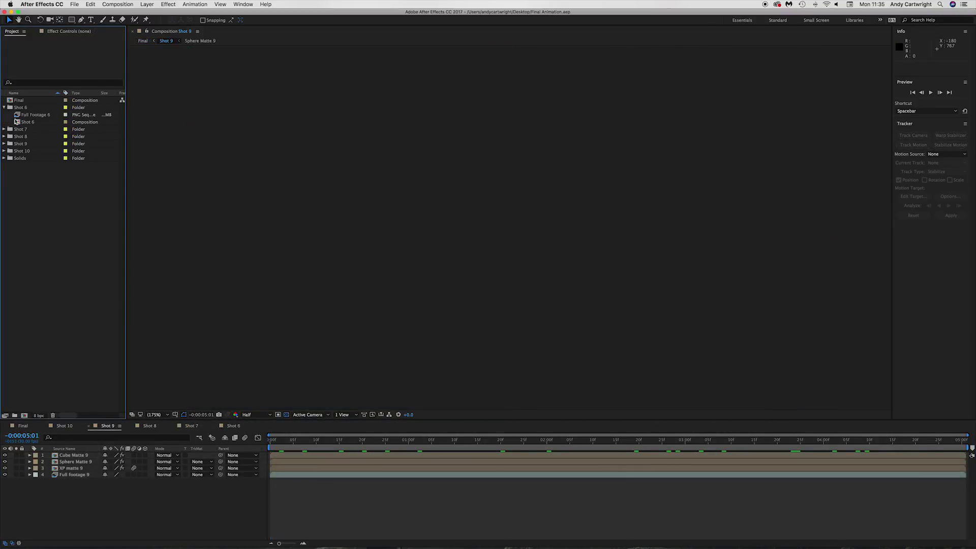
right_click(25, 245)
mouse_move(102, 279)
left_click(167, 279)
left_click(488, 78)
left_click(490, 91)
double_click(382, 109)
scroll(508, 203, "down", 3)
left_click(641, 355)
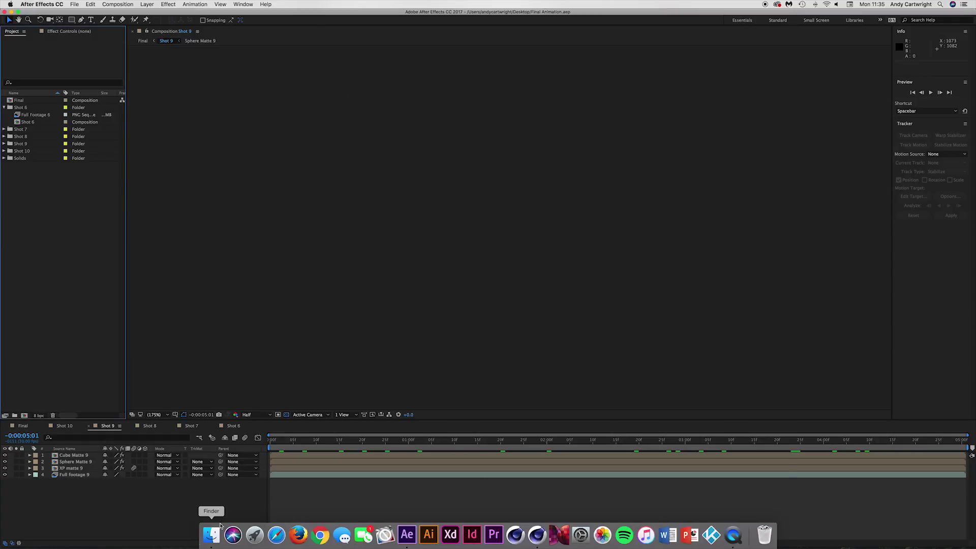
Switch to Finder, enlarge the Desktop window and open the multipass folder of Shot 6
left_click(210, 534)
scroll(564, 277, "down", 5)
scroll(565, 277, "up", 10)
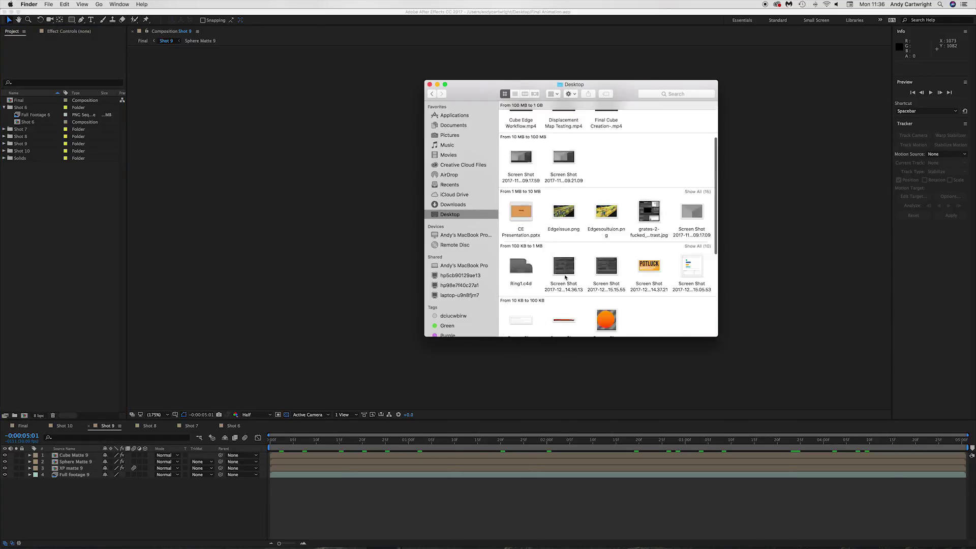
left_click_drag(425, 203, 201, 199)
left_click_drag(432, 337, 431, 500)
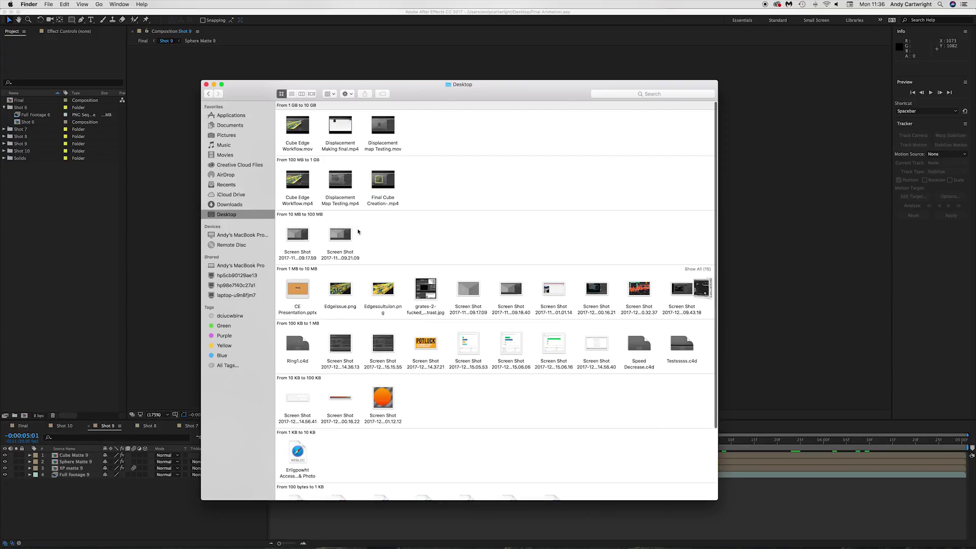
scroll(457, 330, "down", 3)
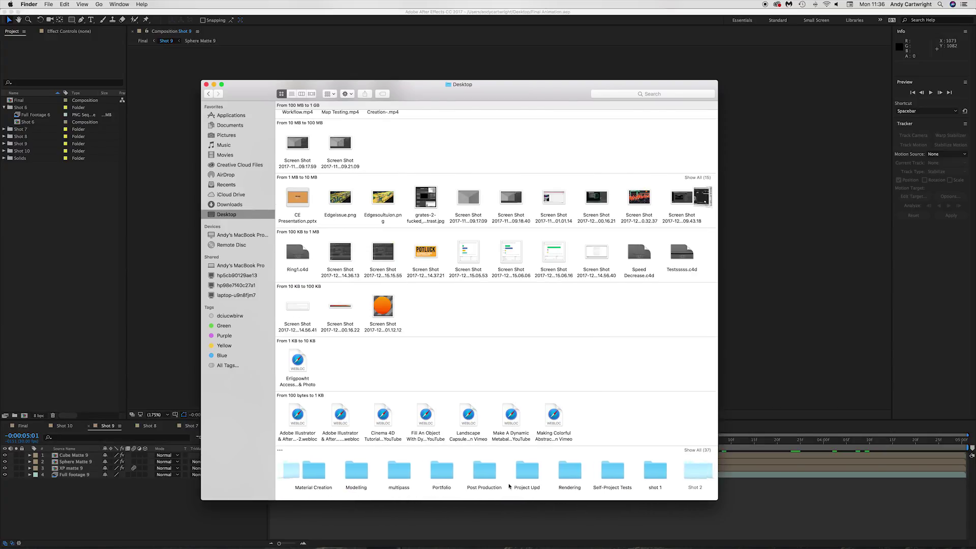
double_click(507, 480)
double_click(298, 117)
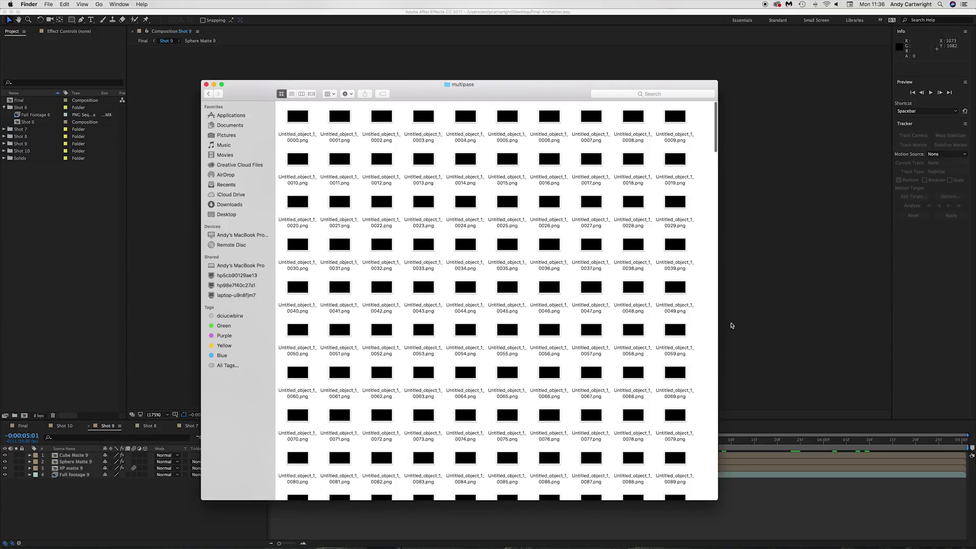
Widen the multipass window and create five new folders beside the image files by duplicating a new folder
left_click_drag(718, 315, 857, 311)
right_click(749, 157)
left_click(766, 164)
key("Return")
key("super+d")
key("super+d")
key("super+d")
key("super+d")
Rename the five new multipass folders as cube, sphere, sun, xp and render
left_click(746, 177)
type("cube")
key("Return")
left_click(764, 231)
type("sphere")
key("Return")
left_click(791, 178)
left_click(829, 196)
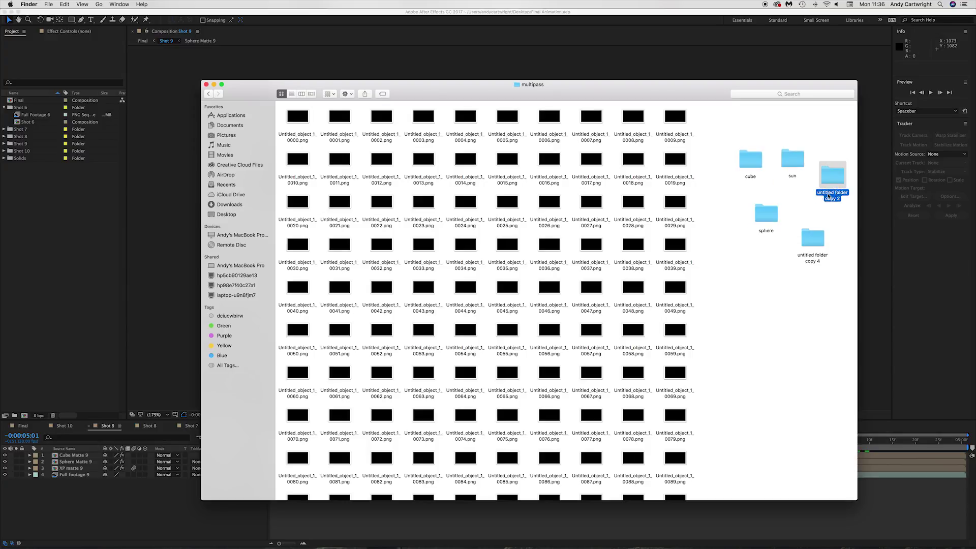
left_click(817, 256)
key("Return")
Move the Untitled_rgb images into the render folder
scroll(777, 260, "down", 20)
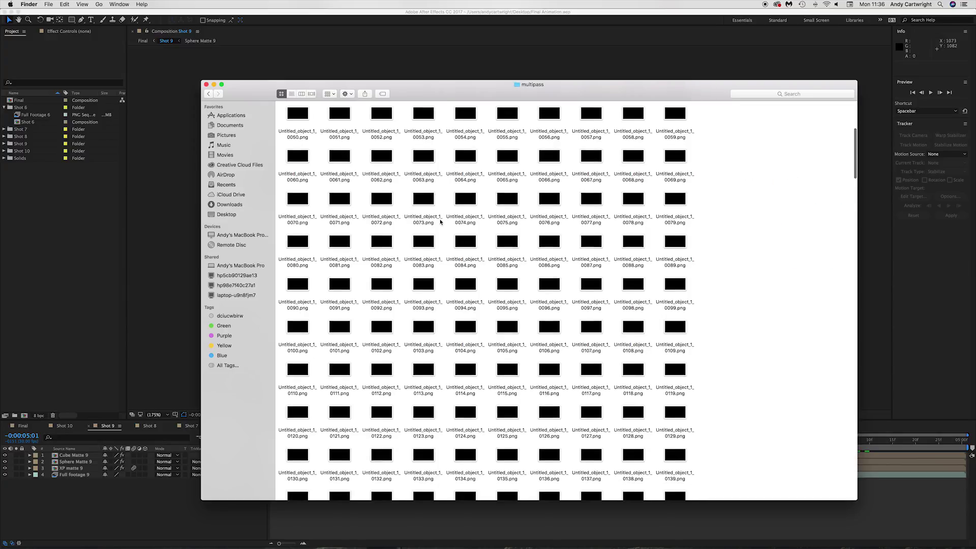
left_click_drag(624, 487, 461, 167)
left_click_drag(740, 186, 812, 239)
Move the Untitled_object_4 images into the cube folder
scroll(737, 356, "down", 20)
left_click_drag(704, 478, 412, 193)
left_click_drag(728, 189, 602, 362)
Move the Untitled_object_3 images into the xp folder
left_click_drag(711, 483, 316, 337)
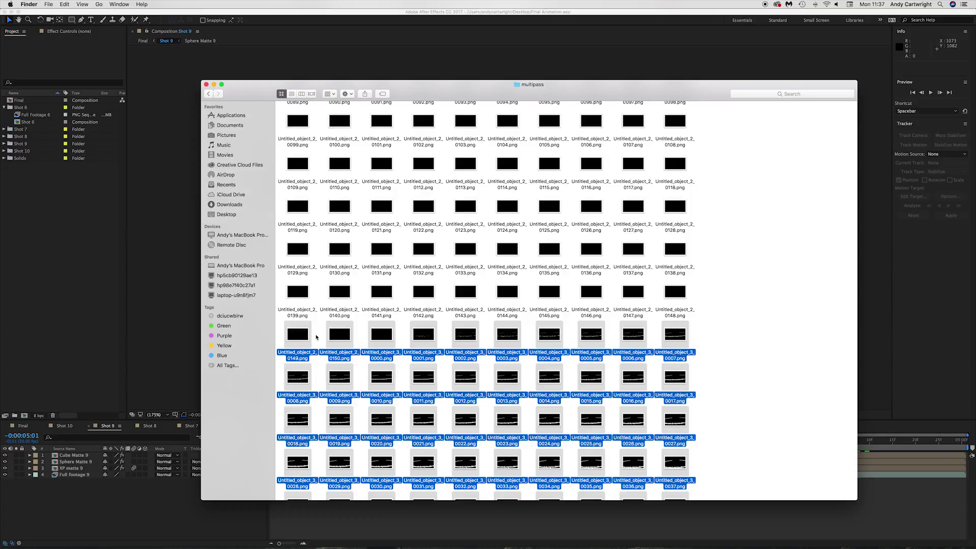
left_click_drag(394, 336, 678, 344)
scroll(677, 343, "up", 20)
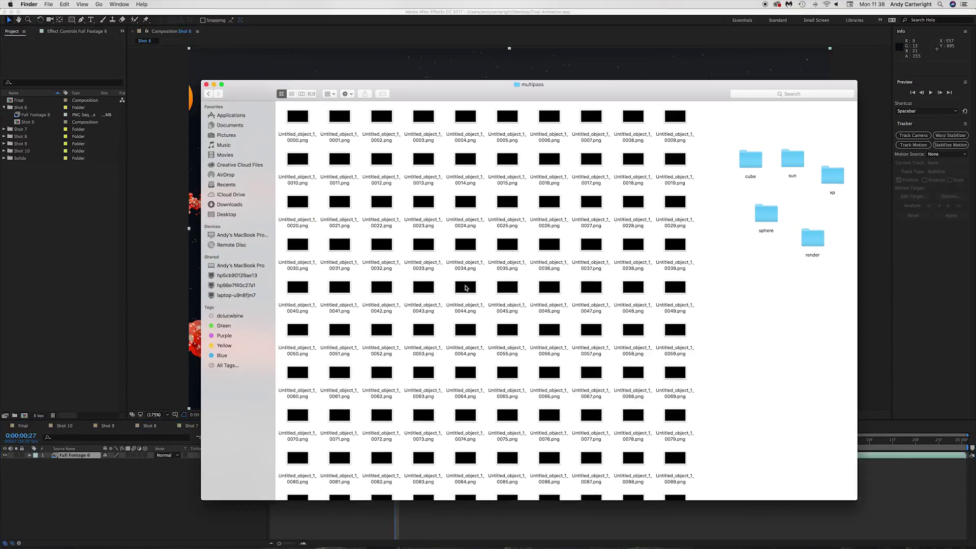
Preview an object buffer image and move all Untitled_object_1 images into the sun folder
scroll(297, 291, "down", 3)
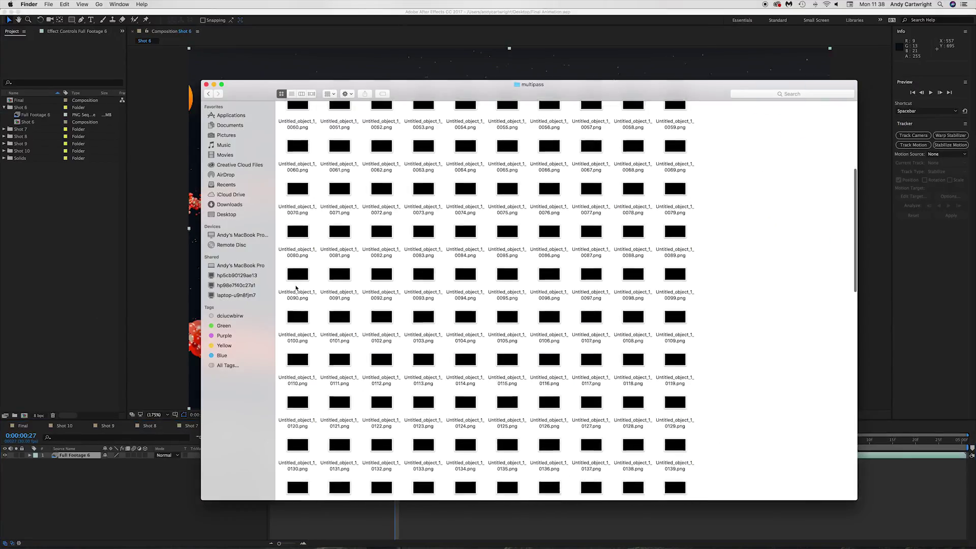
scroll(296, 291, "down", 5)
left_click(299, 407)
key("space")
key("space")
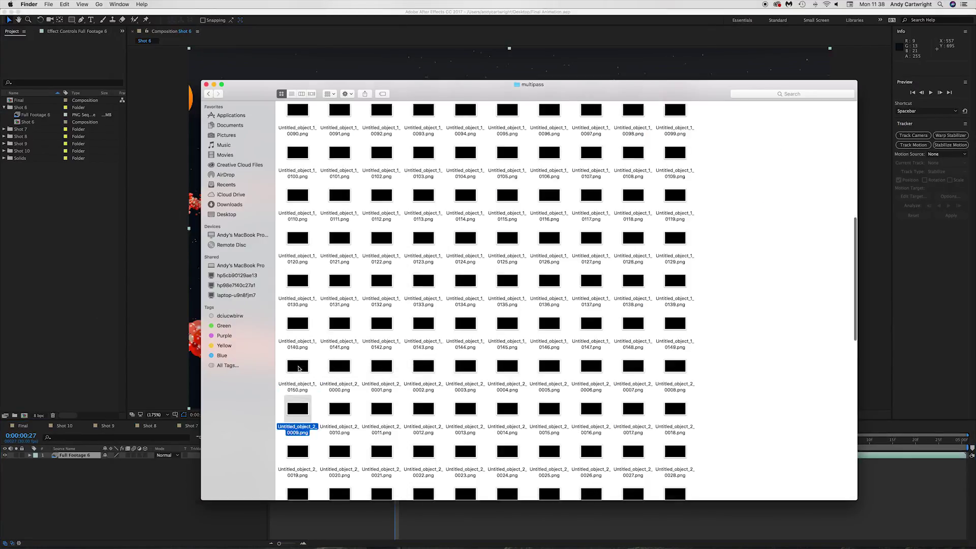
scroll(300, 305, "up", 15)
left_click(299, 120)
left_click_drag(278, 104, 675, 476)
scroll(661, 458, "down", 2)
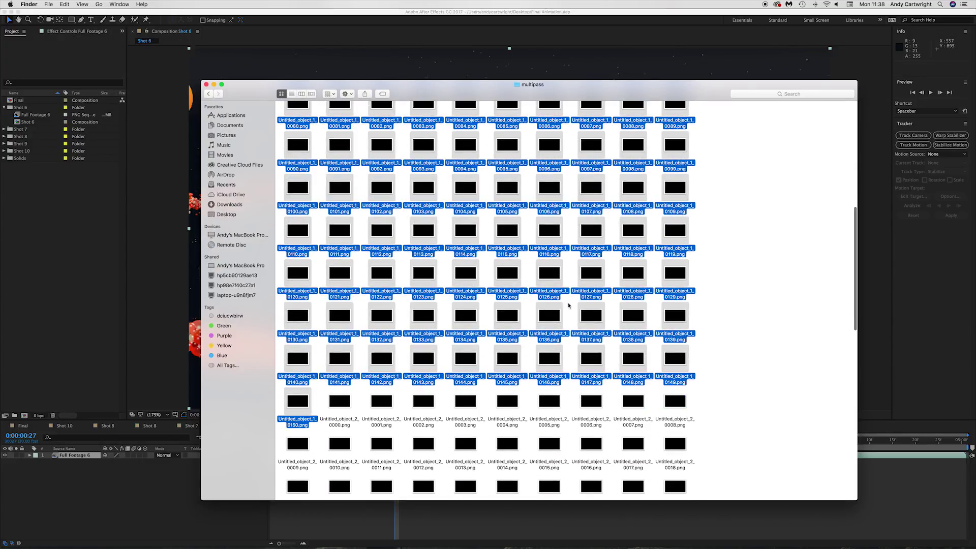
scroll(566, 305, "up", 15)
left_click_drag(794, 161, 793, 160)
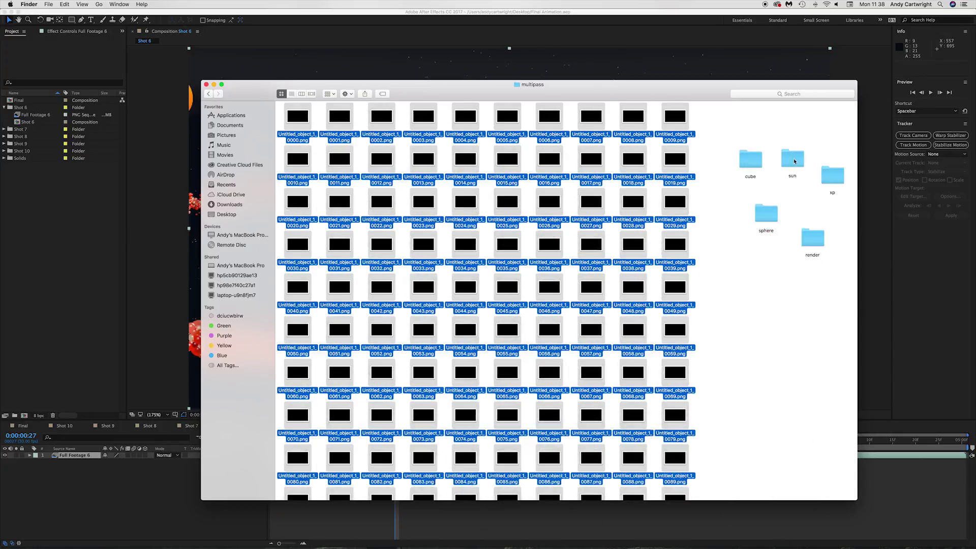
Move the Untitled_object_2 images into the sphere folder and clean up the arrangement of the multipass folder's icons
scroll(686, 354, "down", 15)
left_click_drag(752, 457, 297, 437)
left_click_drag(648, 491, 766, 213)
left_click(347, 94)
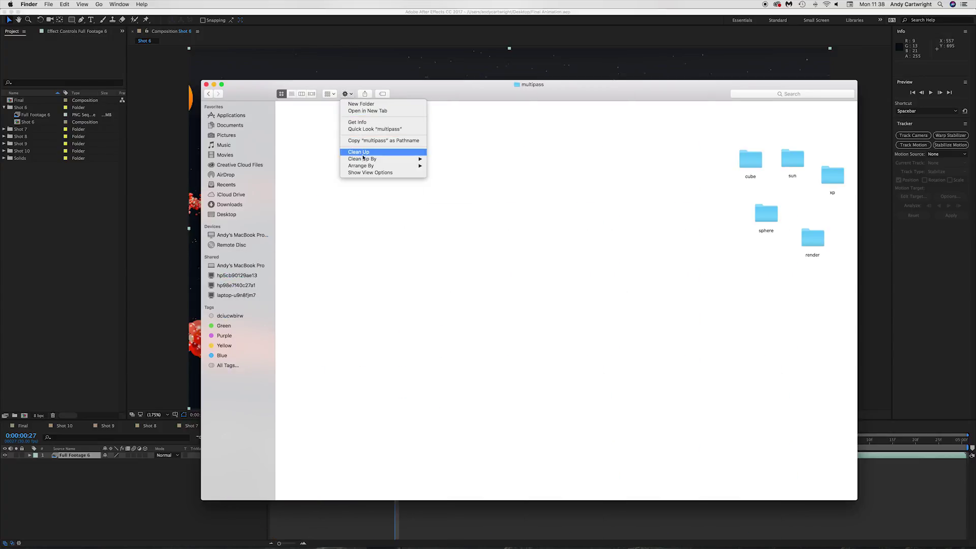
left_click(358, 152)
Check the item counts of the cube, render, sphere, sun and xp folders, and close the Finder window
left_click(300, 125)
key("space")
key("Right")
key("Right")
key("Right")
key("Right")
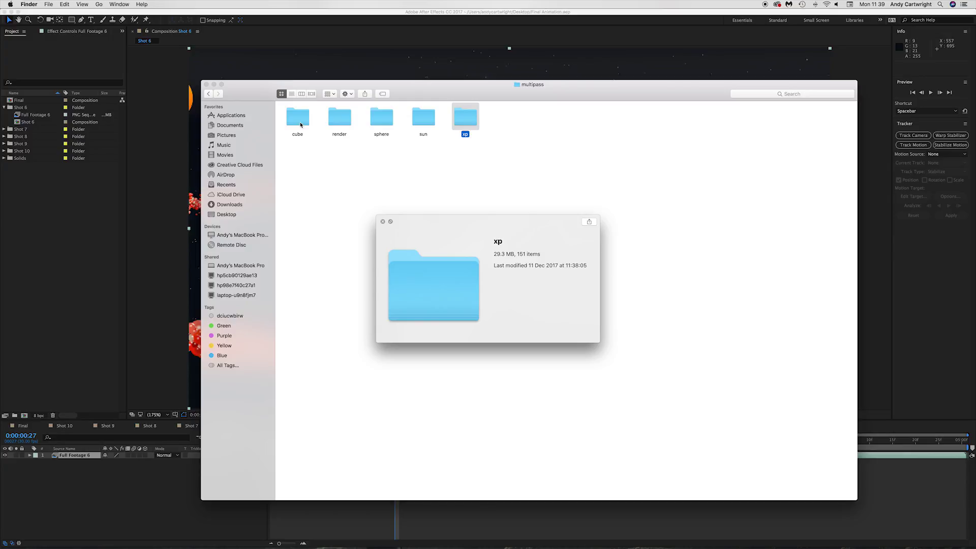
left_click(418, 191)
left_click(206, 84)
key("space")
Open an enlarged Finder window on the Desktop and examine the files inside a shot folder's first subfolder
left_click(211, 534)
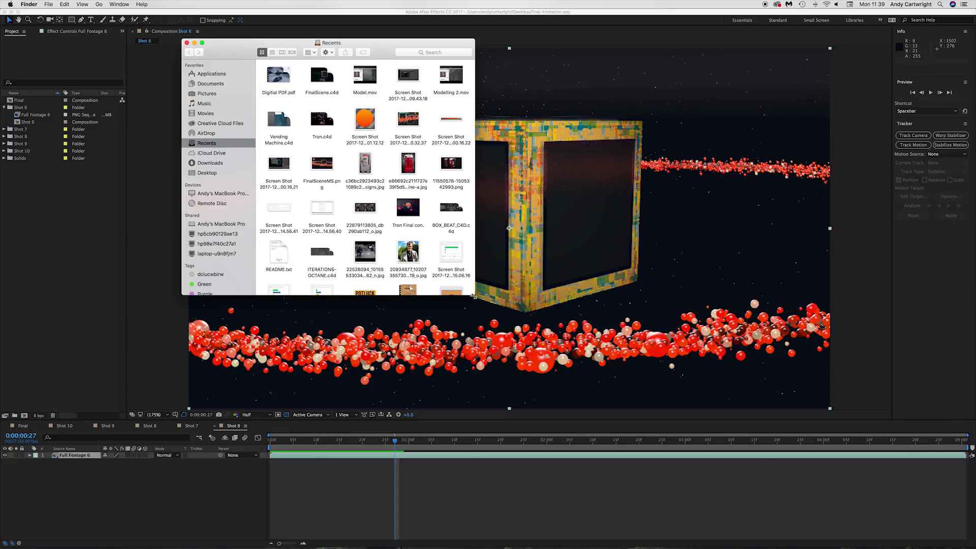
left_click_drag(473, 296, 750, 430)
left_click(206, 173)
scroll(466, 296, "down", 2)
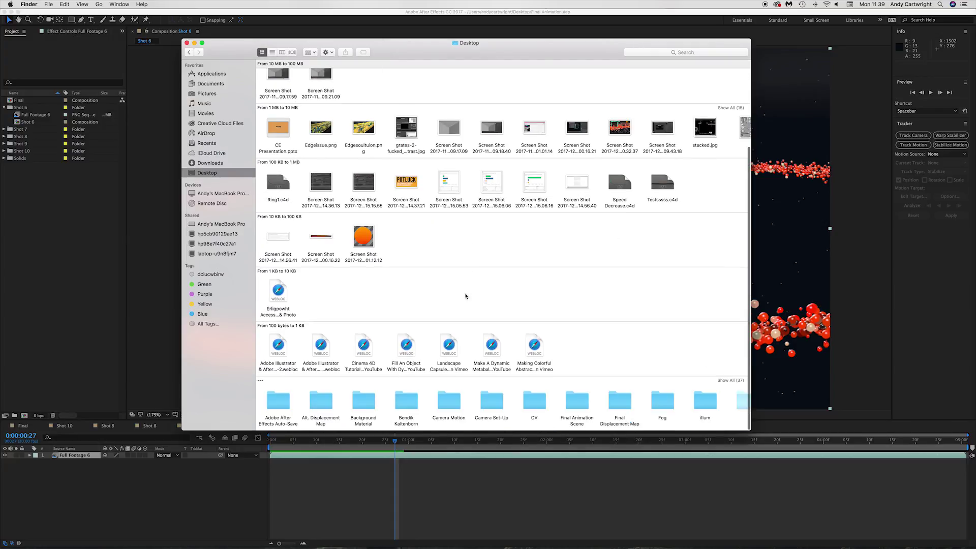
scroll(509, 402, "right", 5)
double_click(645, 401)
double_click(280, 80)
scroll(330, 127, "down", 1)
scroll(356, 152, "up", 1)
key("super+bracketleft")
Open the Desktop in a second Finder tab, check the multipass folder's details and skim its images
left_click(213, 174, "super")
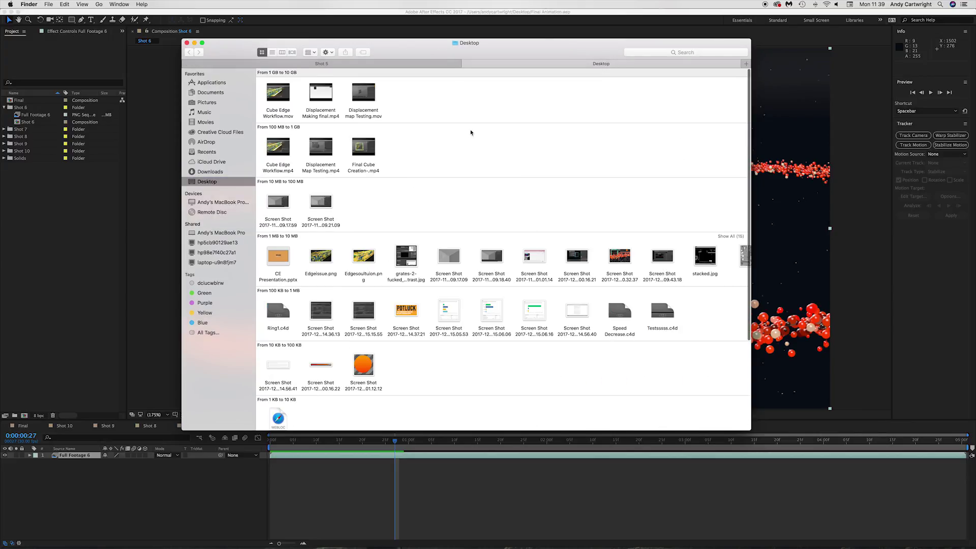
left_click(207, 151)
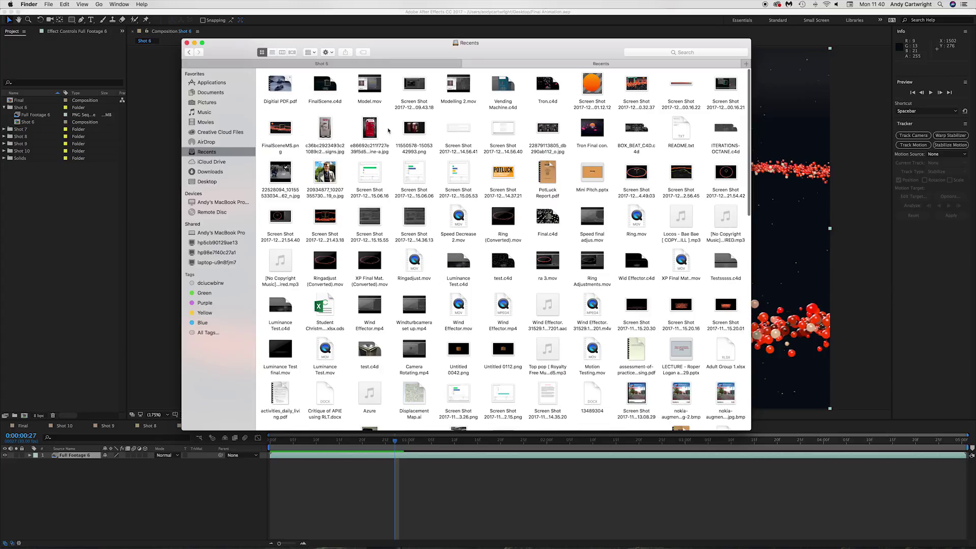
key("super+bracketleft")
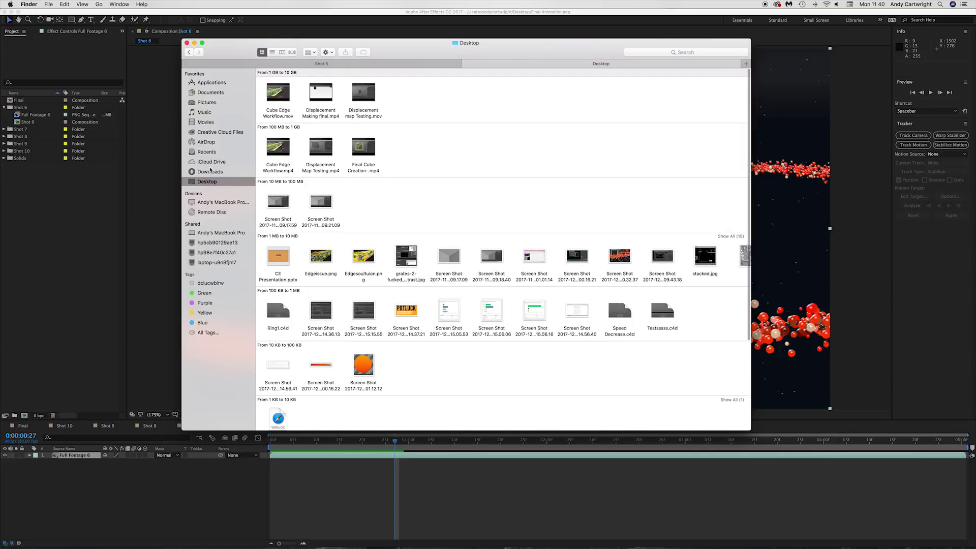
scroll(509, 405, "right", 10)
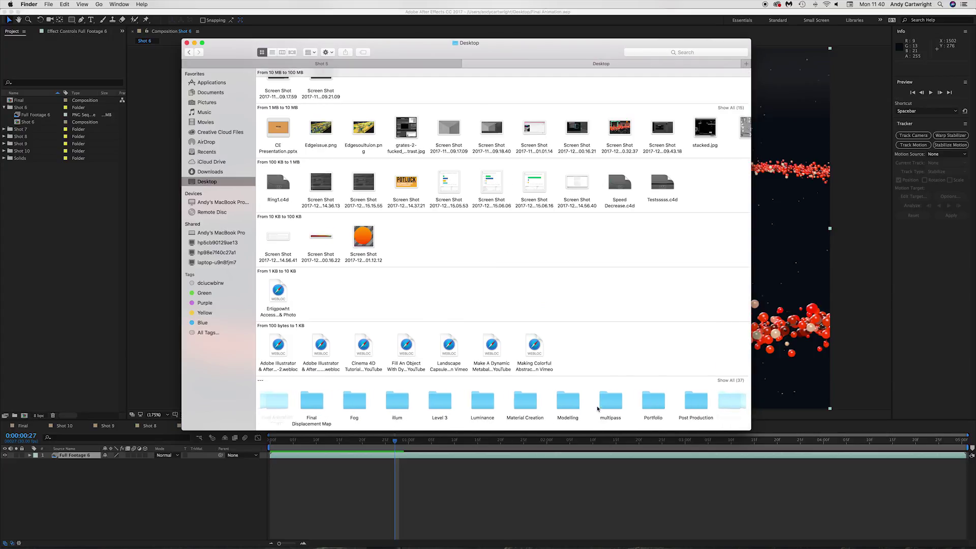
left_click(607, 401)
key("space")
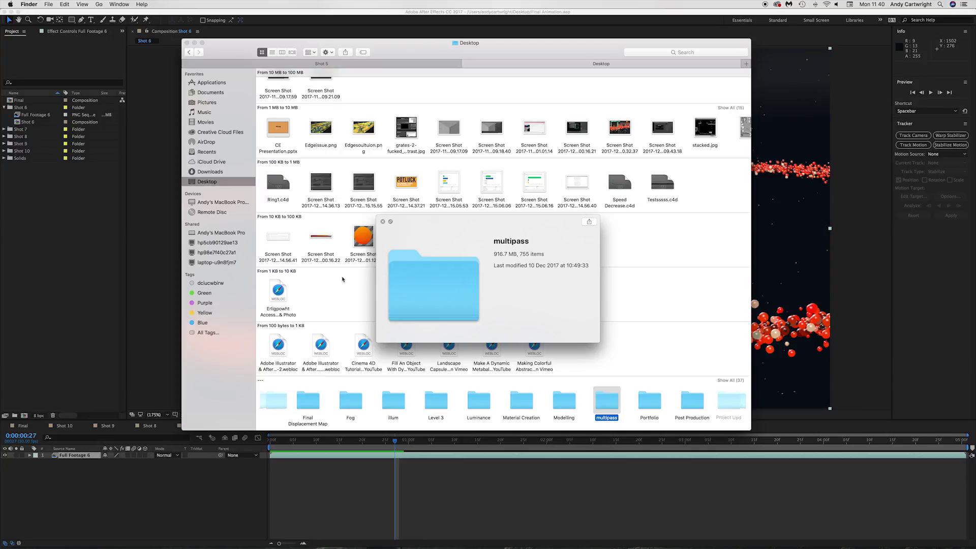
key("space")
double_click(606, 400)
scroll(558, 285, "down", 20)
scroll(558, 286, "up", 5)
Compare the first image in the shot's render folder with the Untitled_rgb images in the multipass folder
left_click(327, 63)
double_click(281, 89)
left_click(284, 94)
key("space")
key("space")
left_click(584, 62)
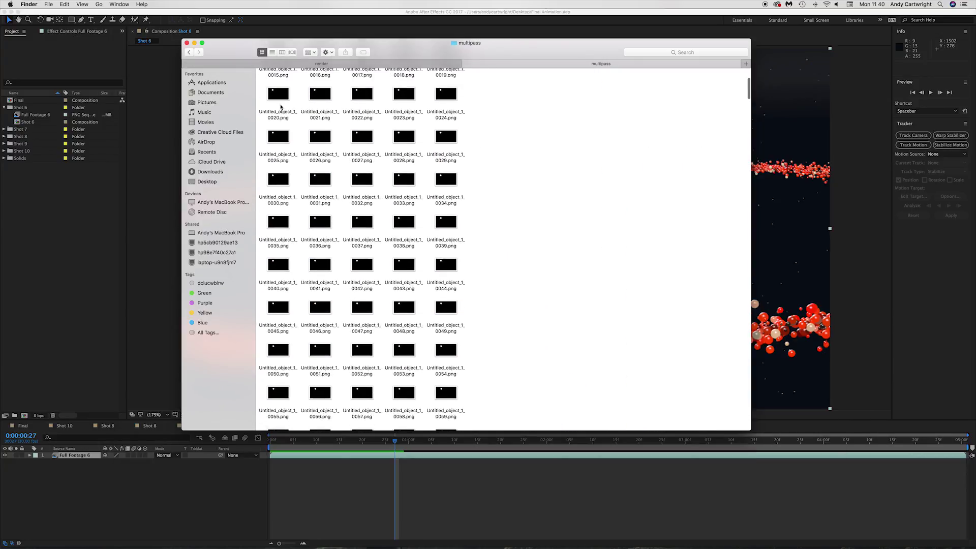
scroll(281, 106, "down", 15)
key("space")
scroll(280, 152, "up", 10)
left_click(281, 109)
key("Left")
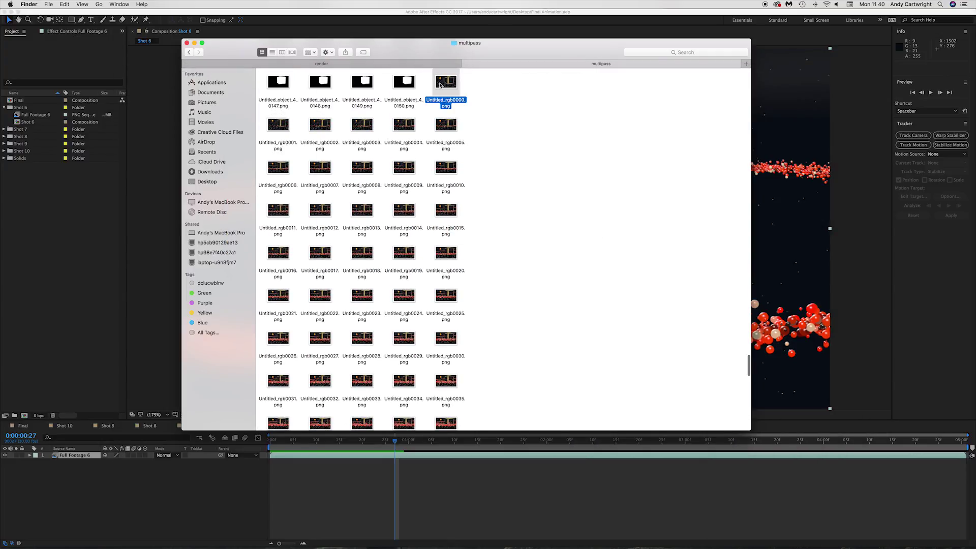
Move the multipass folder from the Desktop into the shot folder that holds the render subfolder, and open it
left_click(381, 64)
left_click(279, 84)
key("super+Up")
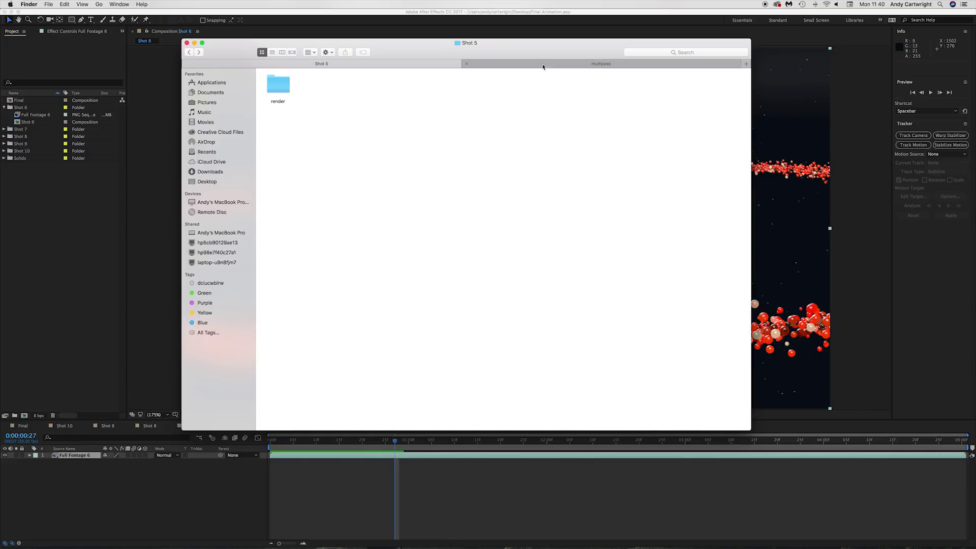
left_click(544, 65)
key("super+shift+d")
left_click_drag(604, 402, 394, 129)
double_click(343, 95)
Create a new folder beside the multipass images, duplicate it four times and spread the copies apart
right_click(543, 129)
left_click(554, 135)
key("super+d")
key("super+d")
key("super+d")
key("super+d")
left_click(569, 237)
left_click_drag(580, 170, 627, 244)
left_click_drag(568, 157, 556, 194)
Rename two of the new folders as cube and xp
left_click(549, 150)
key("Return")
type("cube")
key("Return")
left_click(556, 195)
key("Return")
type("xp")
key("Return")
Rename the other three new folders as sphere, sun and render
left_click(631, 177)
key("Return")
type("sphere")
key("Return")
left_click(700, 109)
key("Return")
type("su")
left_click(624, 262)
key("Return")
type("rend")
Move the five named folders together to the empty space beside the first Untitled_rgb images
scroll(490, 197, "up", 5)
left_click_drag(530, 235, 733, 429)
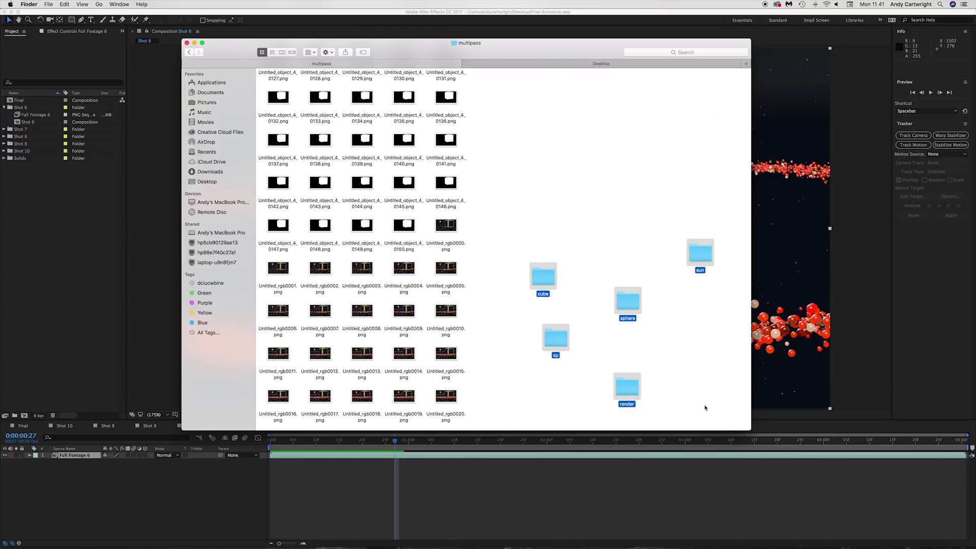
left_click(706, 406)
Look through the Untitled_rgb sequence and preview the odd-looking frame 0103 and the frame before it
scroll(499, 226, "down", 2)
left_click(446, 178)
scroll(469, 250, "down", 15)
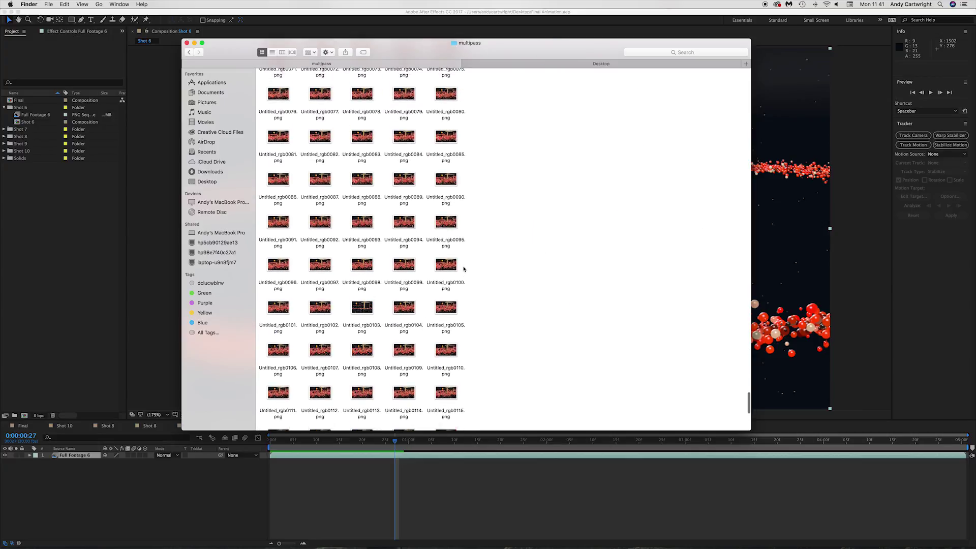
left_click(359, 301)
key("space")
key("space")
key("Left")
key("space")
key("space")
scroll(530, 354, "down", 5)
Move the Untitled_rgb images into the render folder and shift the five folders up beside the remaining images
left_click_drag(493, 410, 272, 206)
left_click_drag(278, 220, 626, 339)
left_click_drag(517, 233, 722, 421)
left_click_drag(630, 316, 622, 157)
Select the Untitled_object_4 images and move them into the cube folder
scroll(478, 280, "down", 10)
left_click_drag(491, 410, 266, 206)
scroll(538, 168, "down", 5)
scroll(536, 170, "up", 8)
left_click_drag(524, 223, 484, 294)
left_click_drag(240, 286, 280, 205)
left_click_drag(433, 150, 526, 173)
Preview an object buffer image and reposition the folders beside the images still to sort
left_click(280, 121)
key("space")
key("space")
left_click_drag(500, 252, 683, 411)
left_click_drag(589, 403, 603, 263)
Move the Untitled_object_2 images into the sphere folder
scroll(412, 285, "down", 20)
left_click_drag(463, 401, 291, 155)
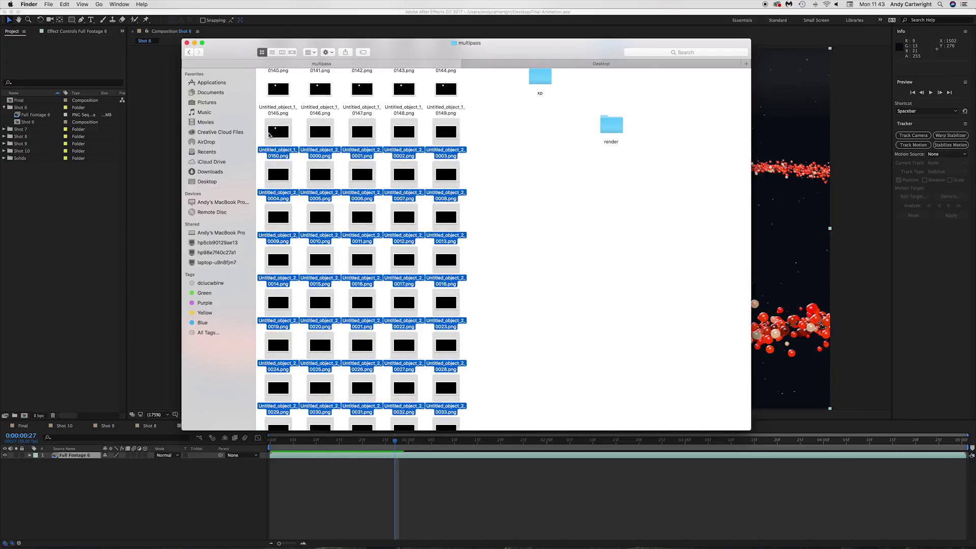
scroll(452, 219, "up", 3)
left_click_drag(546, 180, 611, 115)
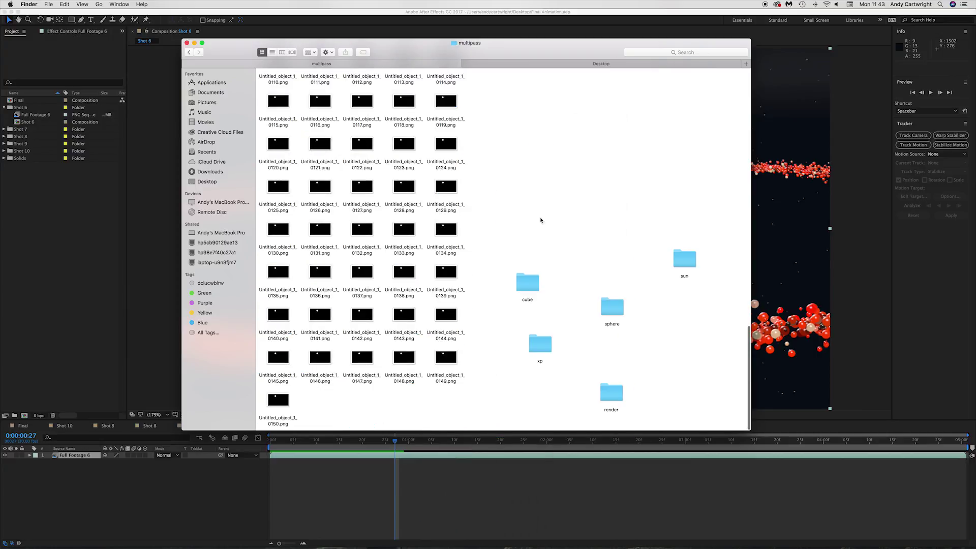
Check the sphere folder's item details and skim the images inside it
left_click(614, 310)
key("space")
key("space")
double_click(613, 307)
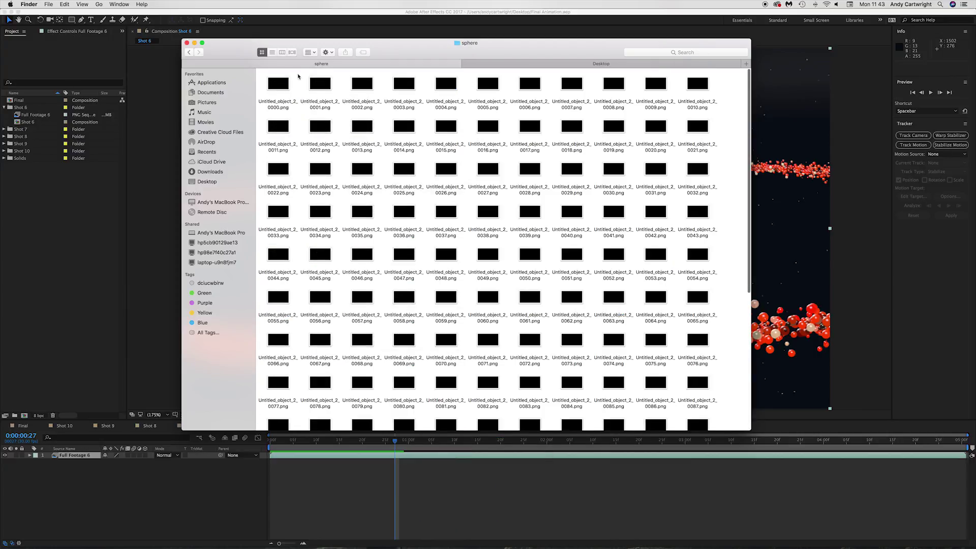
scroll(573, 254, "down", 10)
Check the item counts of the xp, sphere, sun and render folders in the multipass folder
left_click_drag(616, 402, 586, 170)
left_click_drag(524, 347, 542, 348)
left_click(543, 348)
key("space")
left_click(612, 307)
left_click(684, 259)
left_click(614, 399)
left_click(616, 180)
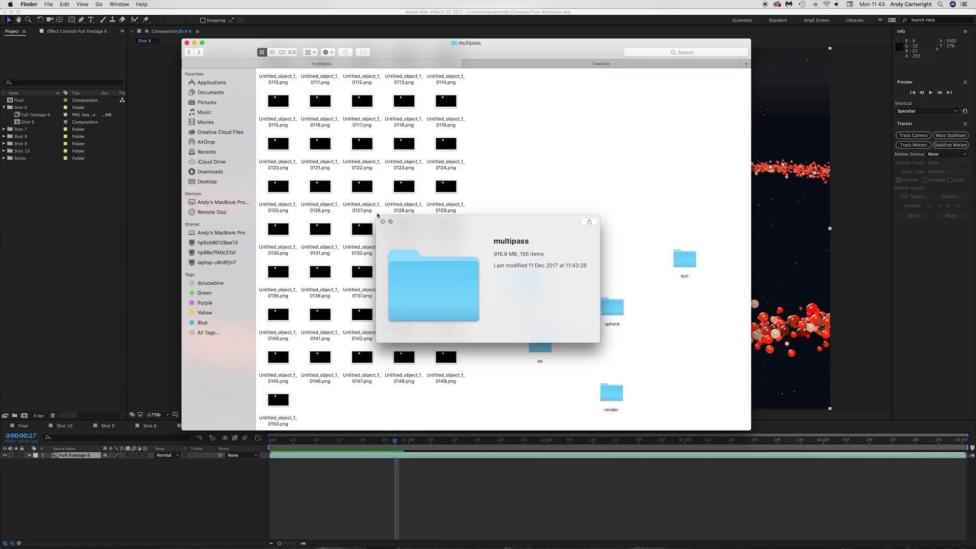
key("space")
Move all Untitled_object_1 images into the sun folder
left_click_drag(445, 407, 275, 82)
scroll(275, 127, "up", 15)
scroll(448, 357, "down", 20)
left_click_drag(449, 357, 689, 262)
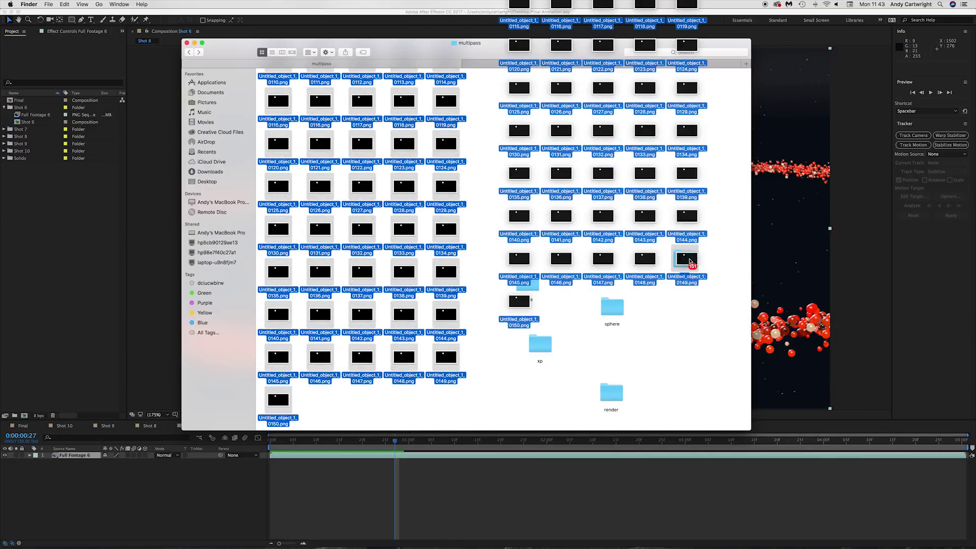
Clean up the arrangement of the multipass folder's icons and close the Desktop tab
left_click(328, 52)
left_click(353, 111)
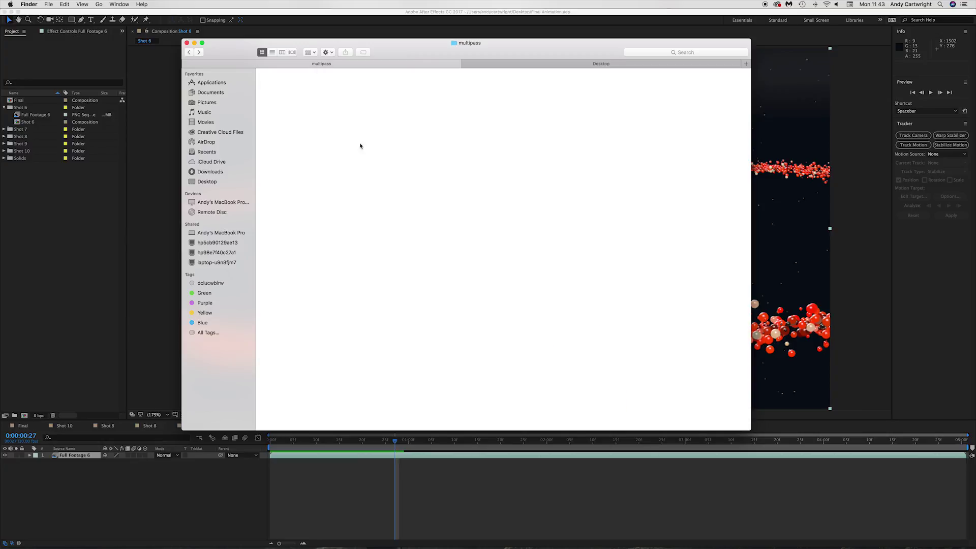
key("super+a")
left_click(328, 52)
left_click(370, 160)
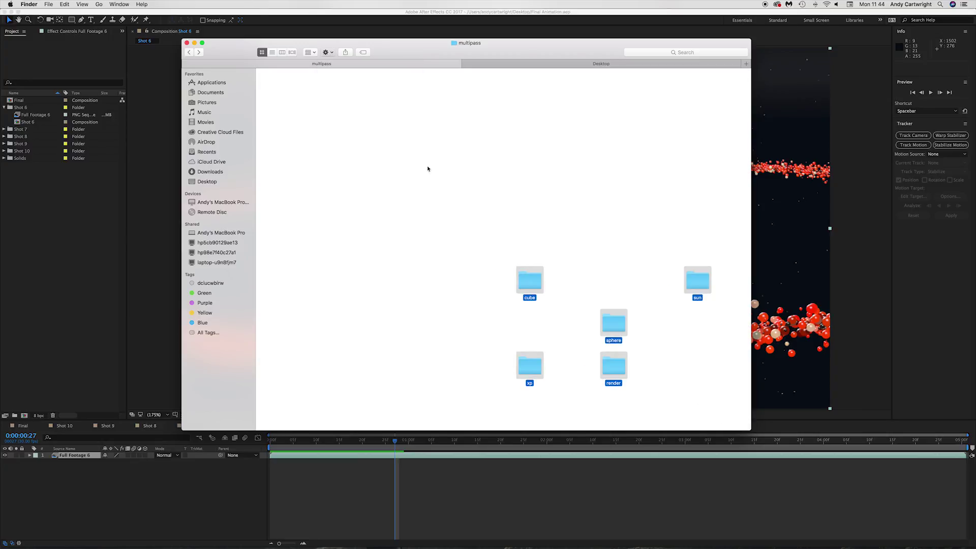
left_click(465, 63)
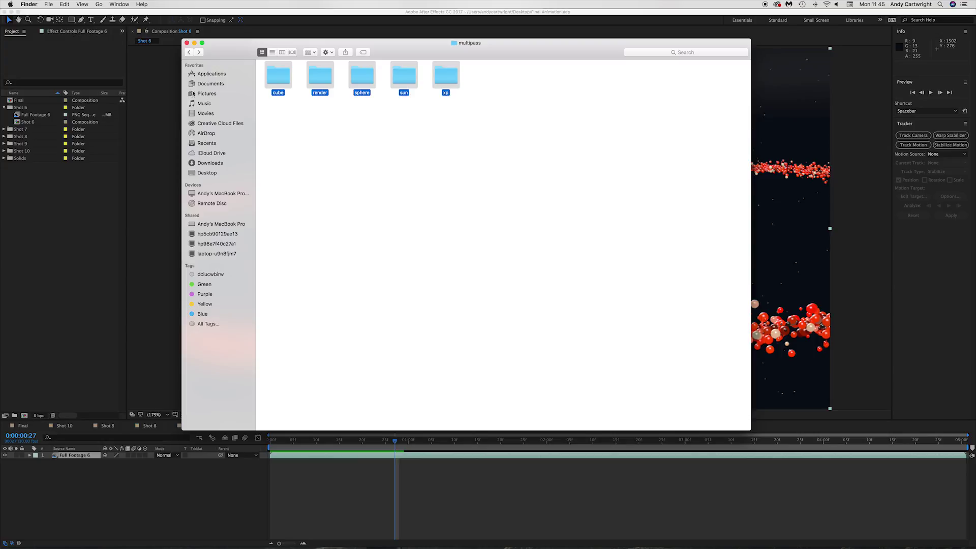
Browse the folders on the Desktop and examine a shot folder's multipass and render subfolders
left_click(207, 173)
scroll(586, 422, "right", 3)
scroll(586, 421, "right", 3)
double_click(563, 401)
left_click(344, 86)
left_click(350, 133)
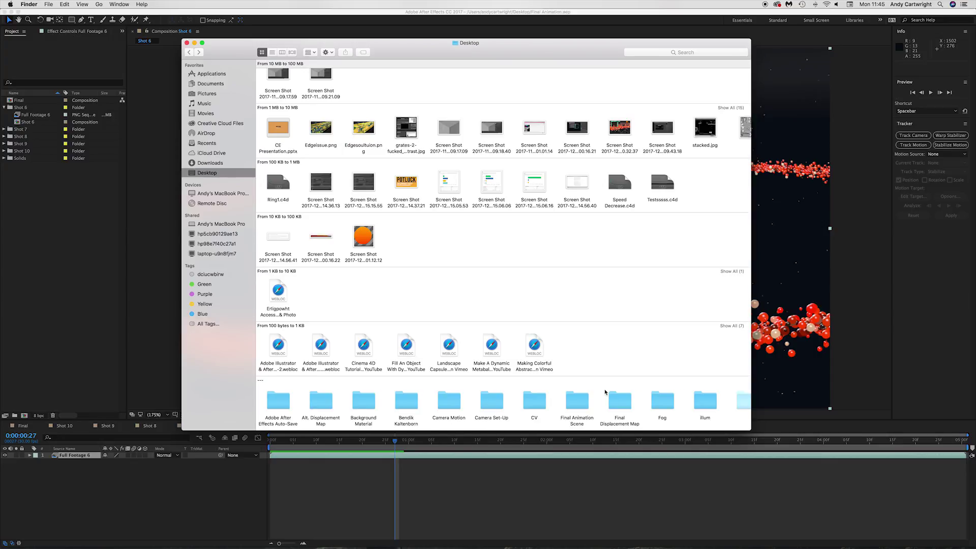
scroll(612, 406, "right", 5)
scroll(612, 405, "right", 3)
double_click(636, 402)
double_click(278, 88)
key("super+[")
double_click(316, 87)
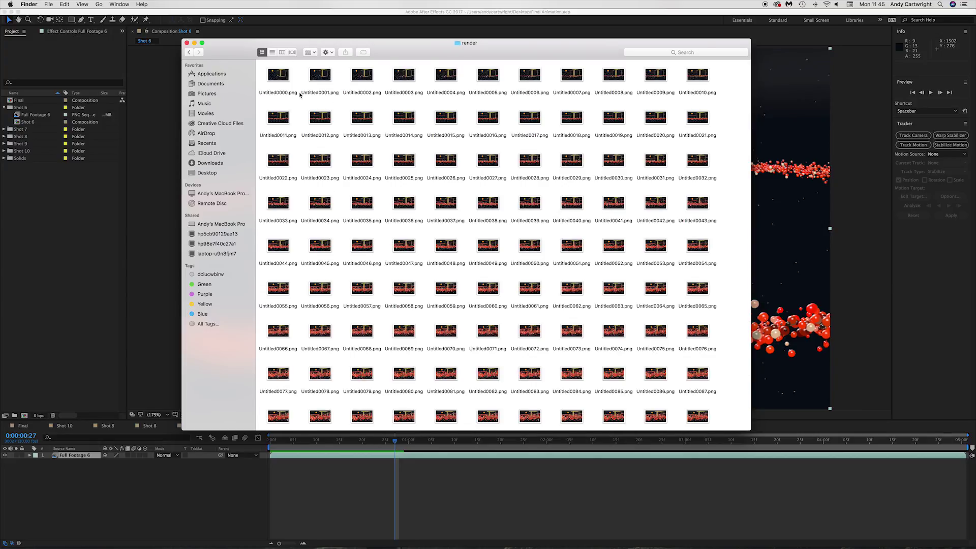
Open the Shot 6 folder on the Desktop and examine the files inside its first subfolder
left_click(206, 173)
scroll(612, 406, "right", 4)
left_click(656, 401)
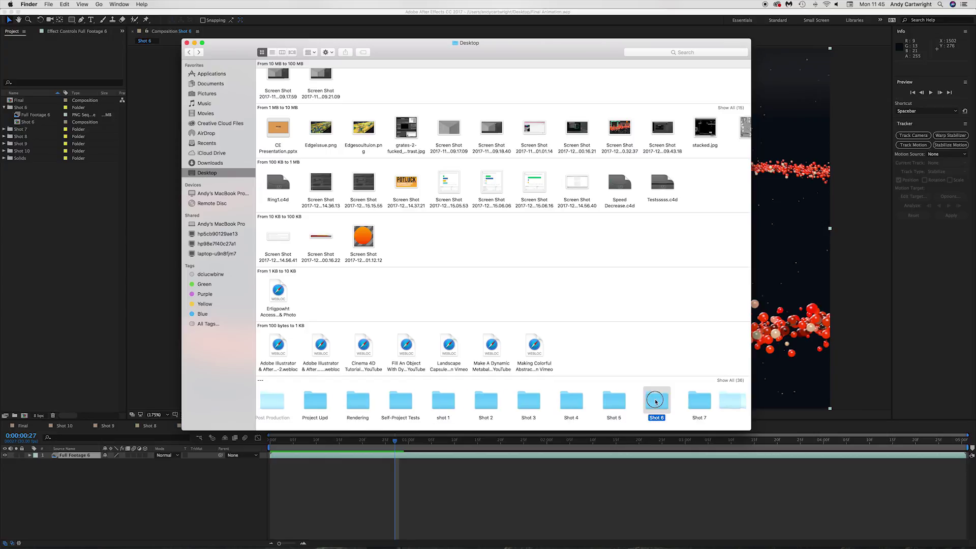
double_click(656, 401)
double_click(277, 76)
double_click(278, 76)
left_click(279, 75)
scroll(279, 204, "down", 2)
key("super+[")
Move the Finder window aside, switch back to After Effects and preview the Shot 6 composition
left_click_drag(496, 50, 848, 23)
left_click(236, 445)
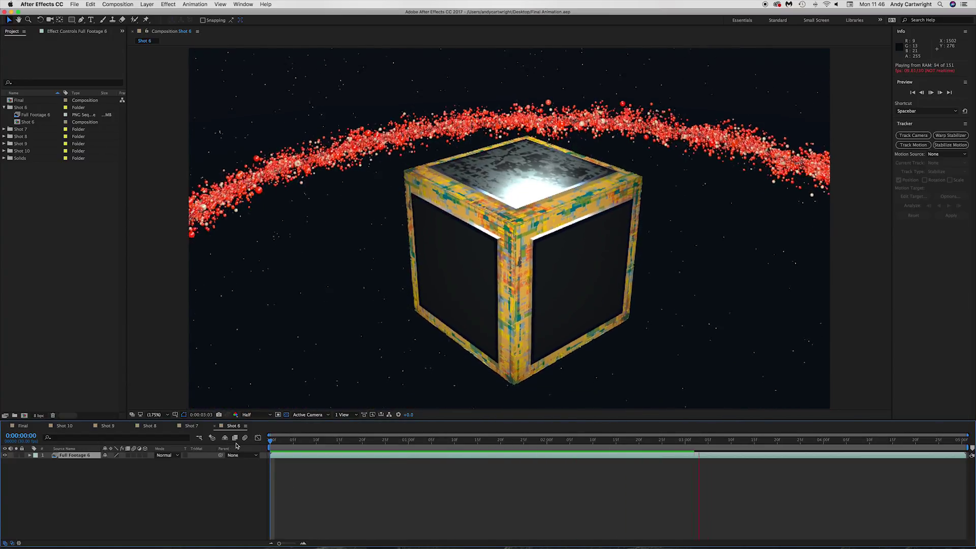
key("space")
Import the Untitled_object_4 images from the multipass cube folder as a PNG sequence
right_click(50, 247)
mouse_move(92, 280)
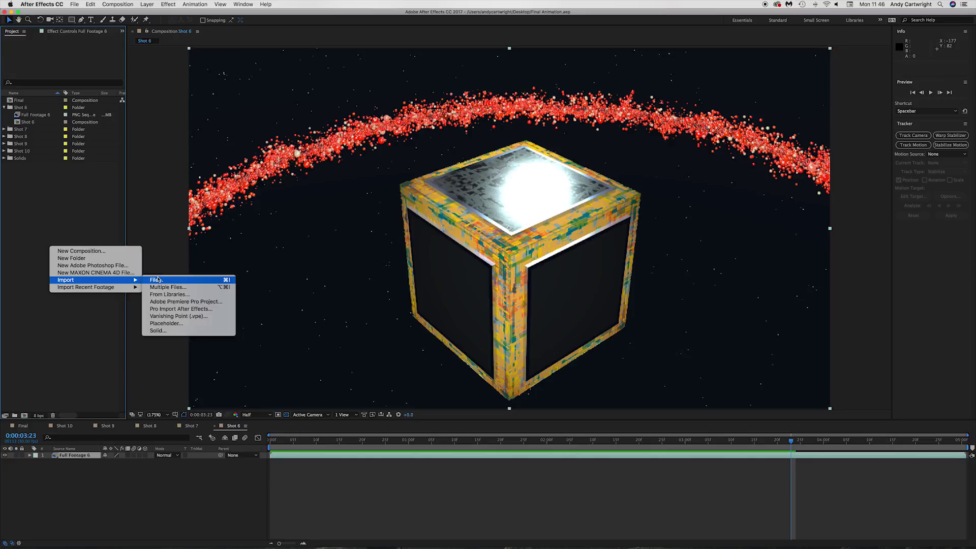
left_click(157, 279)
left_click(488, 78)
left_click(478, 89)
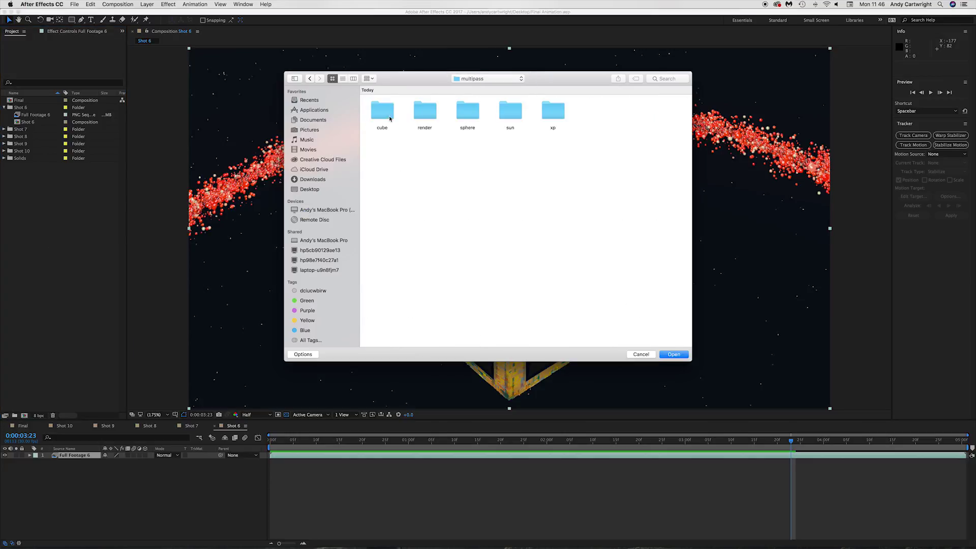
double_click(389, 118)
left_click(382, 110)
left_click(303, 354)
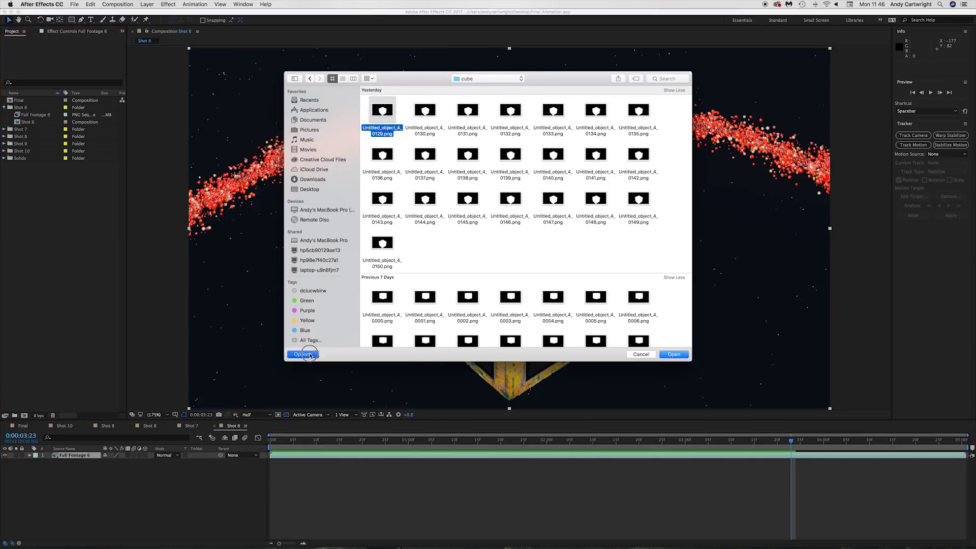
left_click(674, 354)
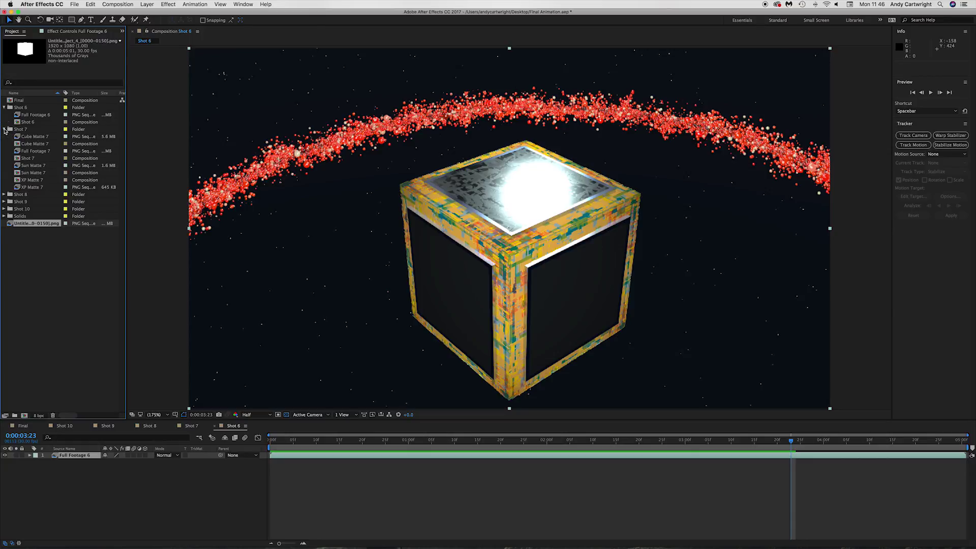
Rename the imported cube PNG sequence as Cube Matte 6
key("Return")
type("Cube Matte 6")
key("Return")
Create a composition named Cube MAtte 6 from the Cube Matte 6 sequence and file both in the Shot 6 folder
left_click_drag(31, 102, 24, 415)
key("Return")
type("Cube MAtte 6")
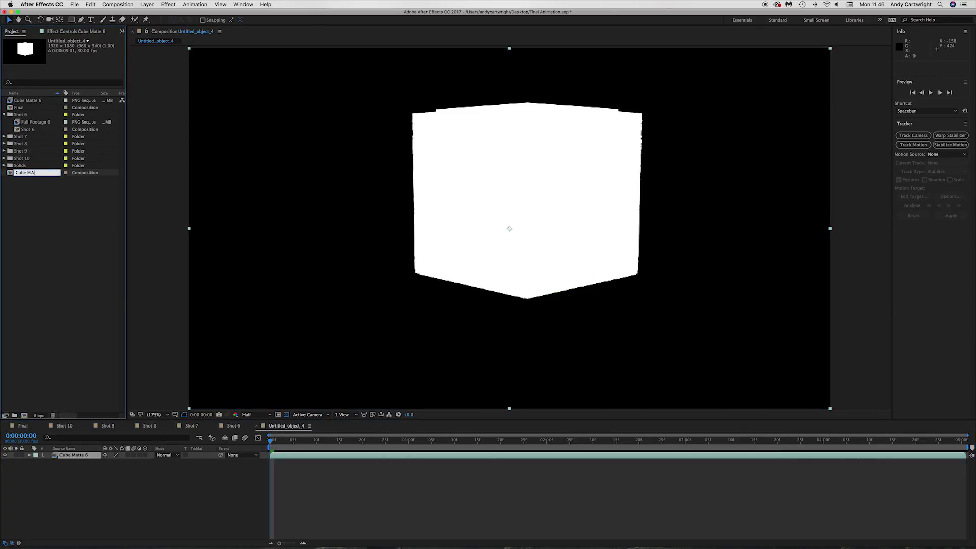
key("Return")
left_click(35, 110, "shift")
Add Full Footage 6 below the Cube Matte 6 layer and set its track matte to Luma Matte "Cube Matte 6"
left_click_drag(35, 110, 59, 461)
left_click(200, 461)
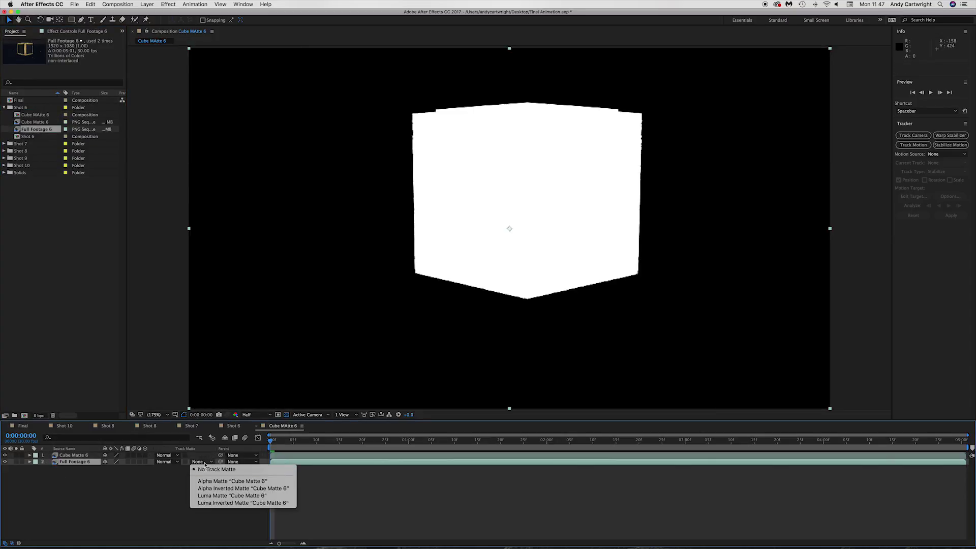
left_click(214, 494)
left_click(286, 414)
Add the Cube MAtte 6 composition above Full Footage 6 in the Shot 6 composition
left_click(249, 427)
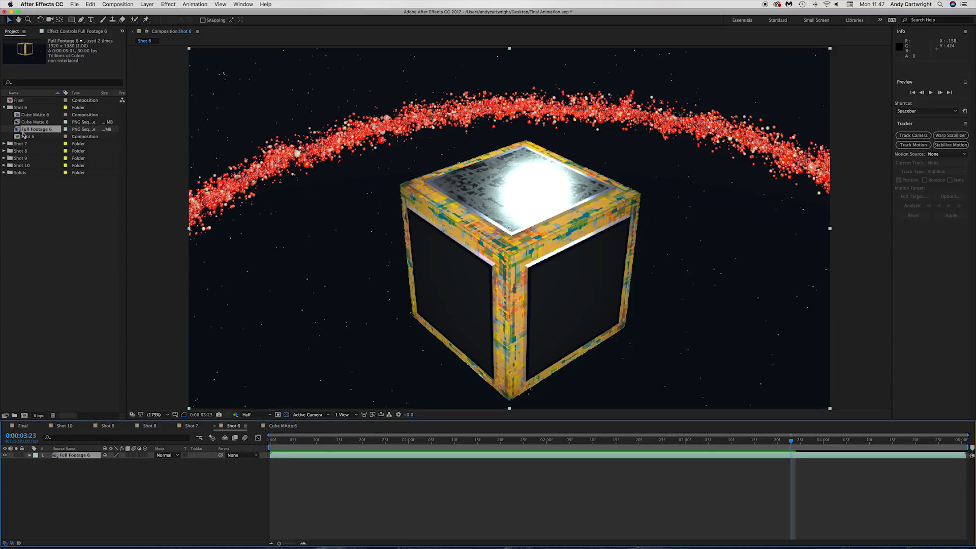
left_click(35, 115)
left_click_drag(43, 115, 69, 455)
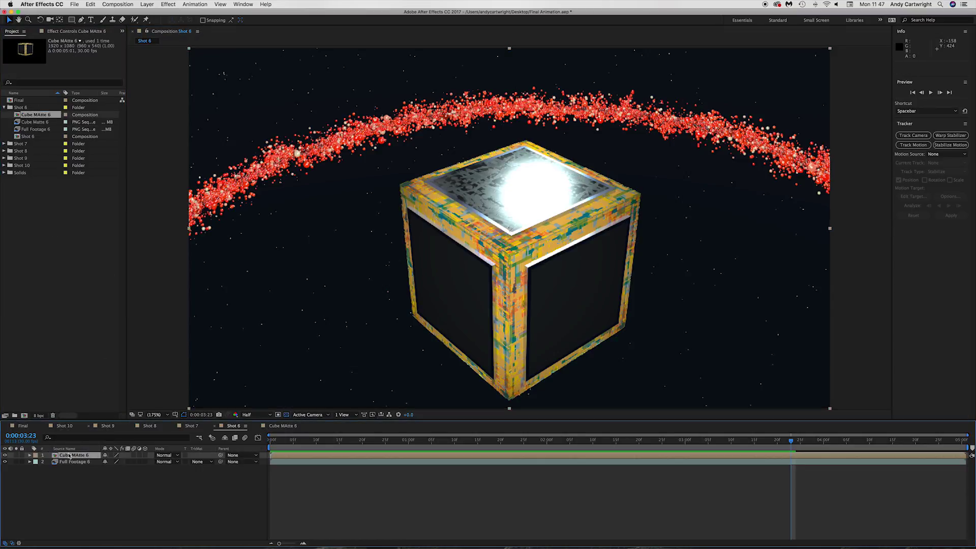
Import the image sequence from Shot 6's multipass sun folder and name it Sun Matte 6
right_click(31, 275)
mouse_move(92, 306)
left_click(140, 306)
left_click(466, 94)
double_click(511, 111)
double_click(382, 110)
key("Return")
type("Sun Matte 6")
key("Return")
Create a composition named Sun Matte 6 from the sun sequence and file both in the Shot 6 folder
left_click_drag(25, 180, 24, 416)
key("Return")
type("Sun Matte 6")
key("Return")
left_click(21, 181, "shift")
Add Full Footage 6 below the Sun Matte 6 layer with a luma matte and preview the isolated sun
left_click_drag(21, 181, 61, 478)
left_click(198, 461)
left_click(223, 491)
key("space")
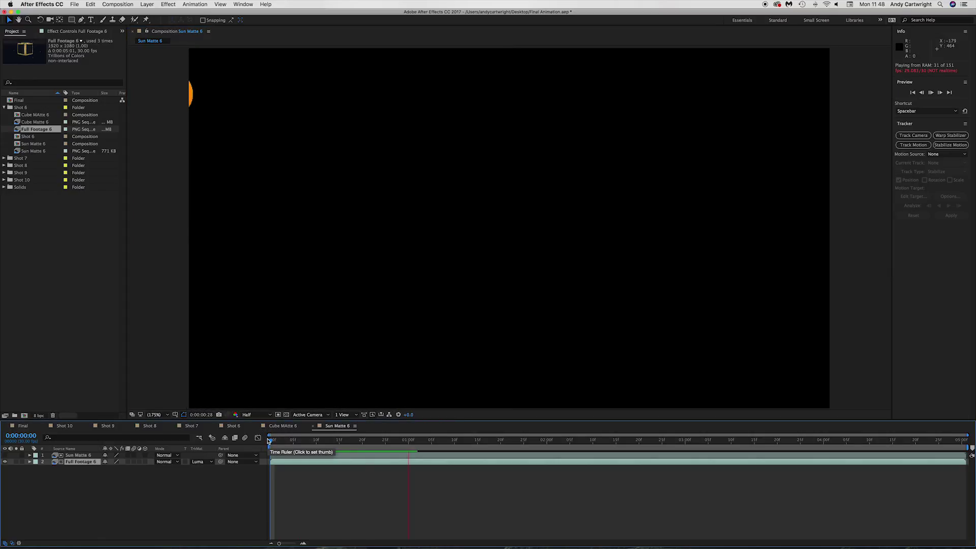
key("space")
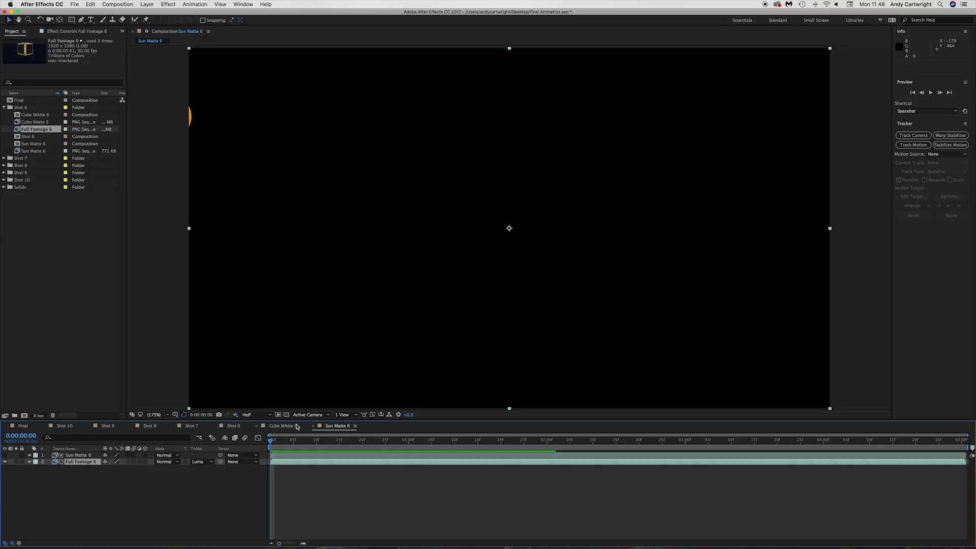
Import the Untitled_object_3 images from Shot 6's multipass xp folder as a PNG sequence and name it XP Matte 6
left_click(229, 424)
left_click_drag(270, 440, 298, 419)
right_click(61, 235)
left_click(226, 264)
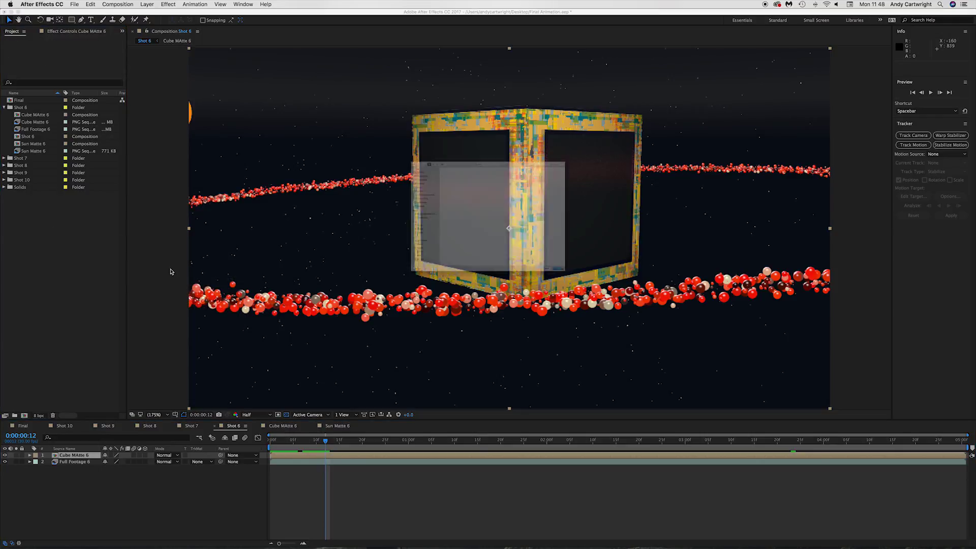
left_click(486, 78)
left_click(473, 83)
double_click(553, 112)
left_click(383, 110)
left_click(674, 354)
key("Return")
type("XP Matte 6")
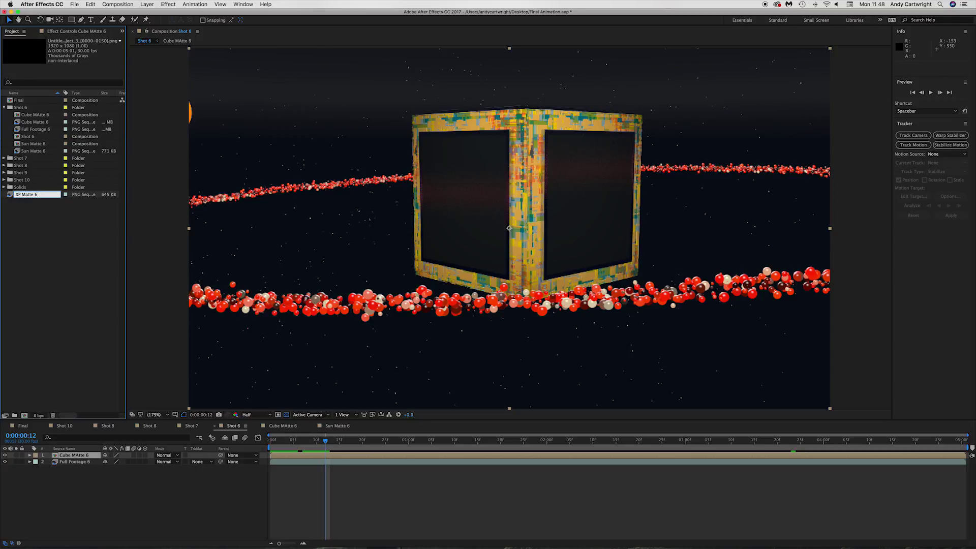
key("Return")
Create a composition named XP Matte 6 from the particle sequence and file both in the Shot 6 folder
left_click_drag(27, 194, 24, 415)
key("Return")
type("XP Matte 6")
key("Return")
left_click(24, 202, "shift")
left_click_drag(24, 202, 20, 109)
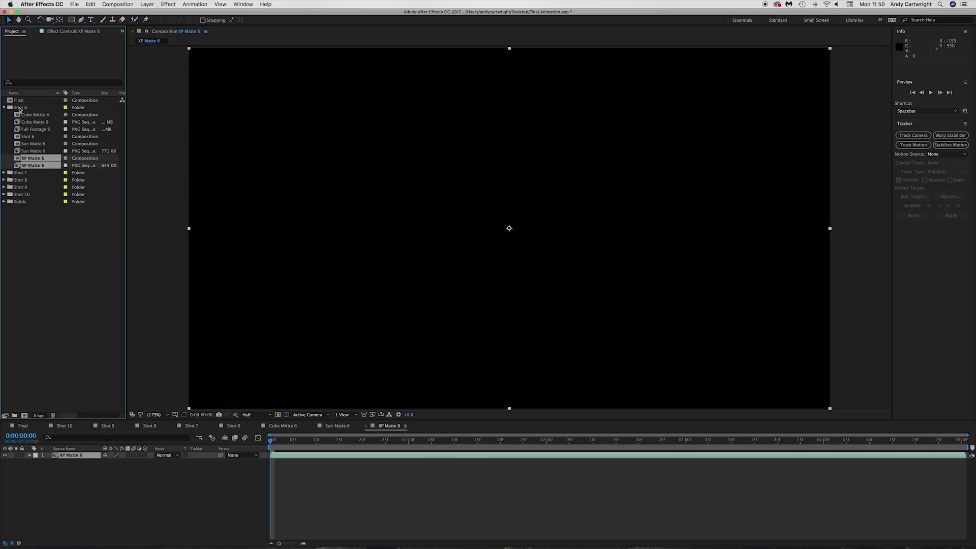
Add Full Footage 6 below the XP Matte 6 layer with a luma matte, and preview the Cube MAtte 6 composition
left_click_drag(35, 129, 76, 461)
left_click(201, 462)
left_click(229, 493)
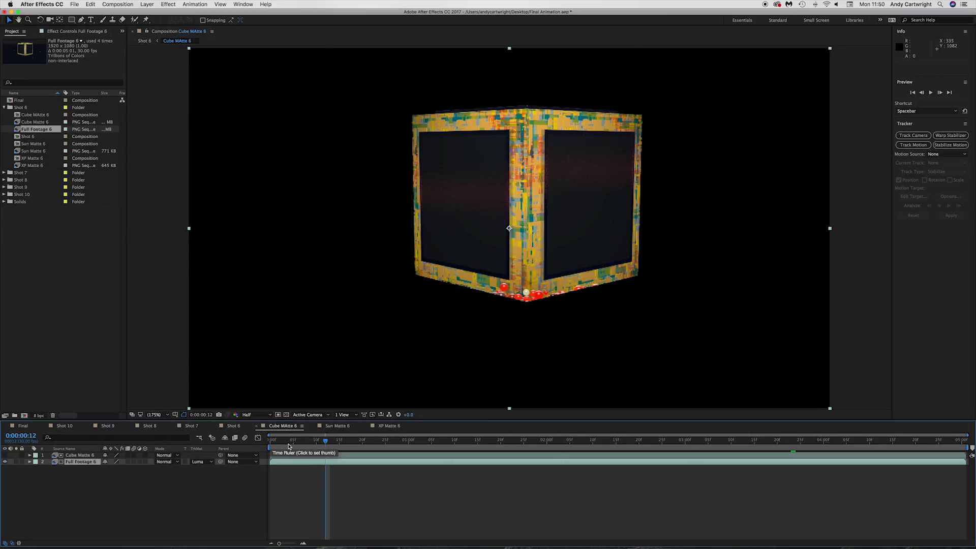
key("space")
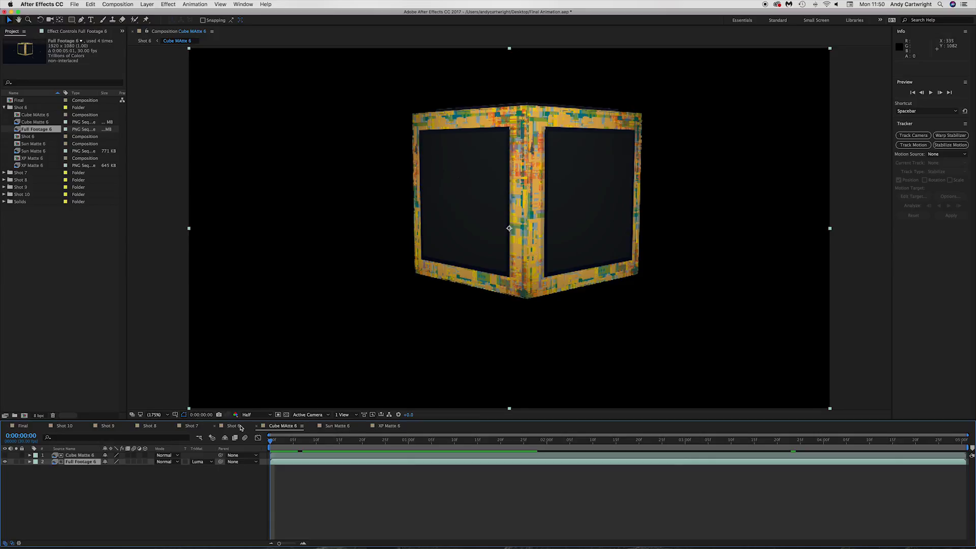
Add the Sun Matte 6 and XP Matte 6 compositions on top of the Shot 6 composition and save the project
left_click(232, 426)
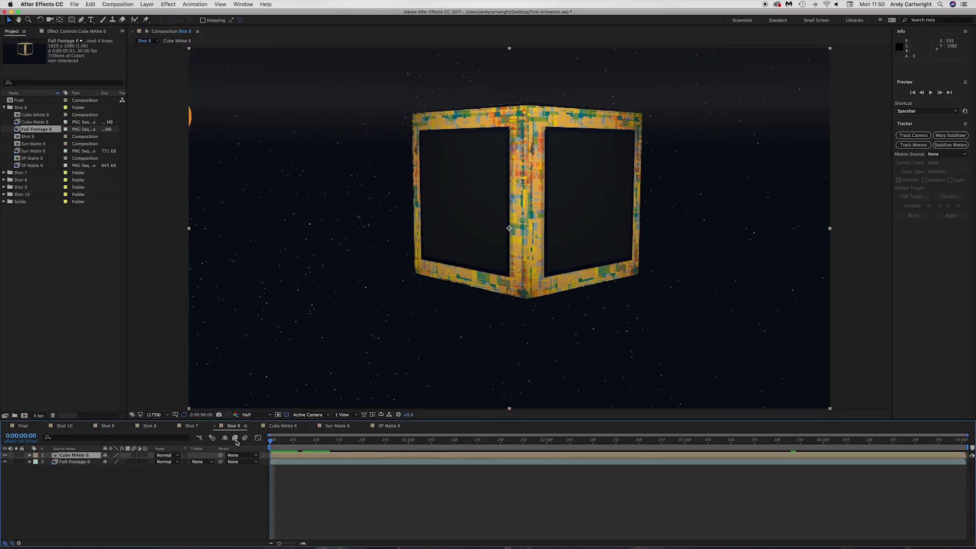
left_click(34, 144)
key("super+slash")
left_click(31, 158)
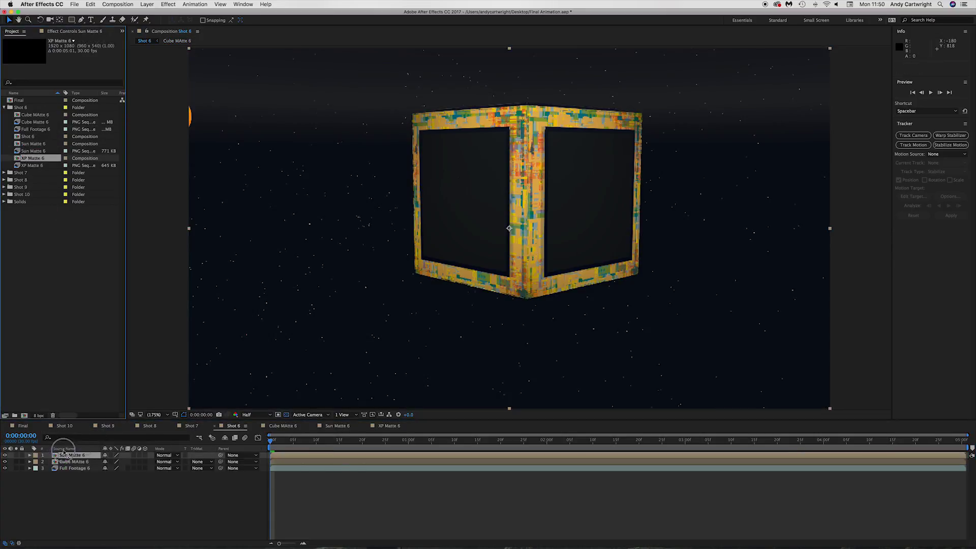
key("super+slash")
key("super+s")
Close the three Shot 6 matte compositions and compare the Shot 7 and Shot 6 timelines
left_click(257, 426)
left_click(257, 425)
left_click(257, 426)
left_click(193, 426)
left_click(231, 425)
left_click(190, 425)
left_click(232, 425)
Collapse the Shot 6 folder and create a new project folder named Shot 5
left_click(4, 108)
right_click(27, 211)
left_click(49, 222)
type("Shot 5")
key("Return")
right_click(21, 109)
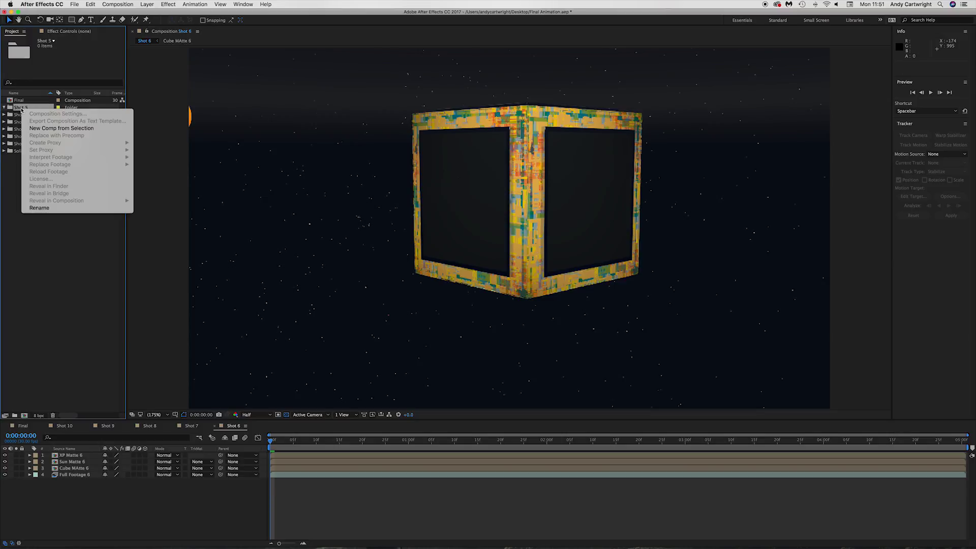
Import the images from the Desktop Shot 5 render folder as a PNG sequence
right_click(13, 188)
mouse_move(41, 222)
left_click(119, 223)
left_click(488, 78)
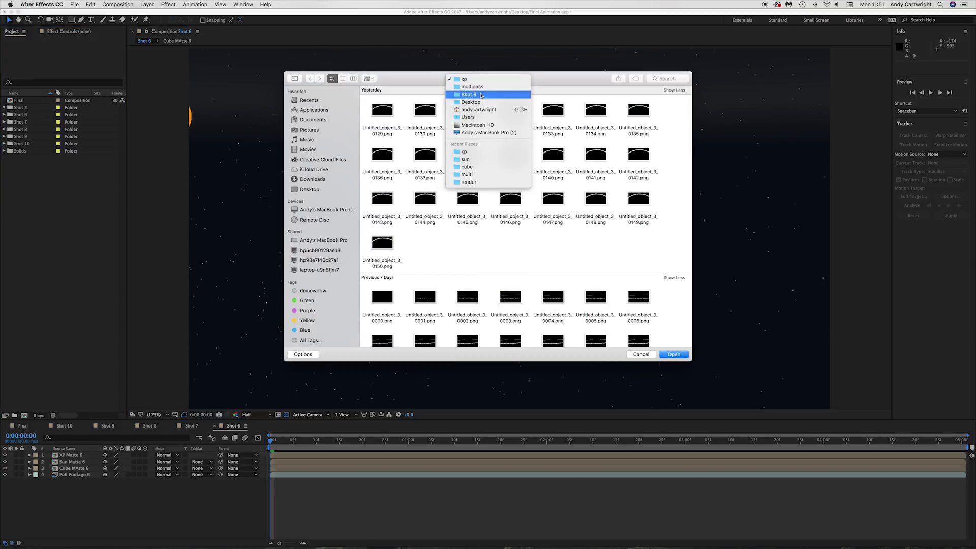
left_click(471, 110)
double_click(376, 303)
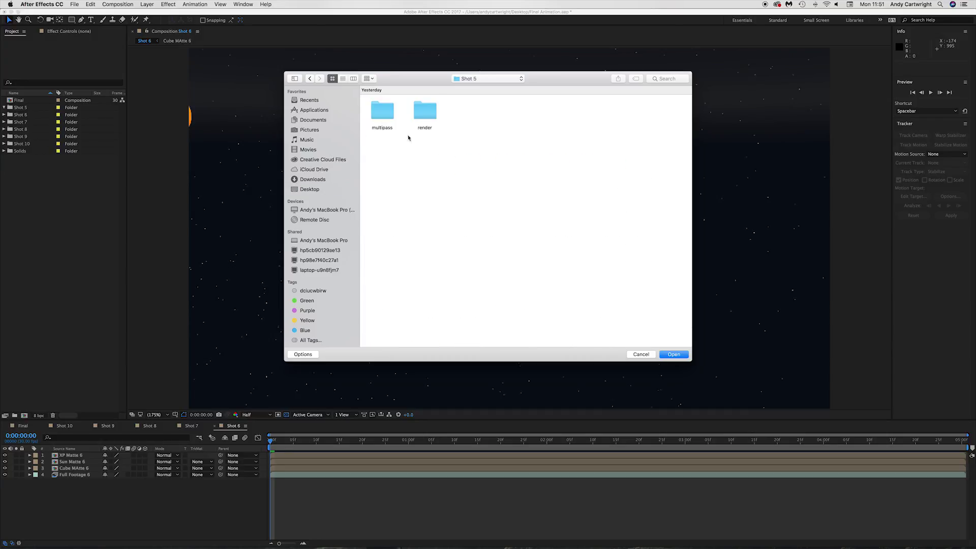
double_click(424, 110)
left_click(382, 110)
left_click(303, 354)
key("Return")
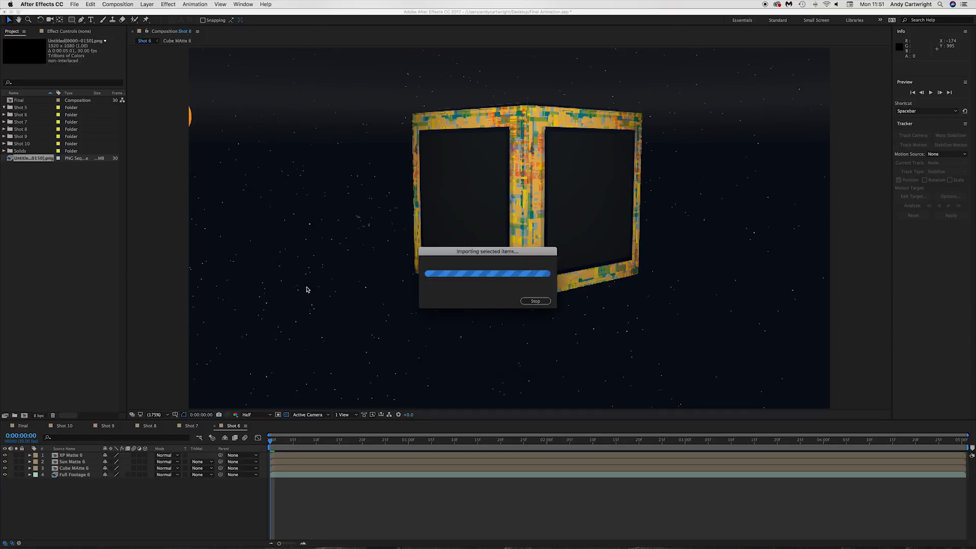
Rename the imported render sequence as Full Footage 5
key("Return")
type("Full Footage 5")
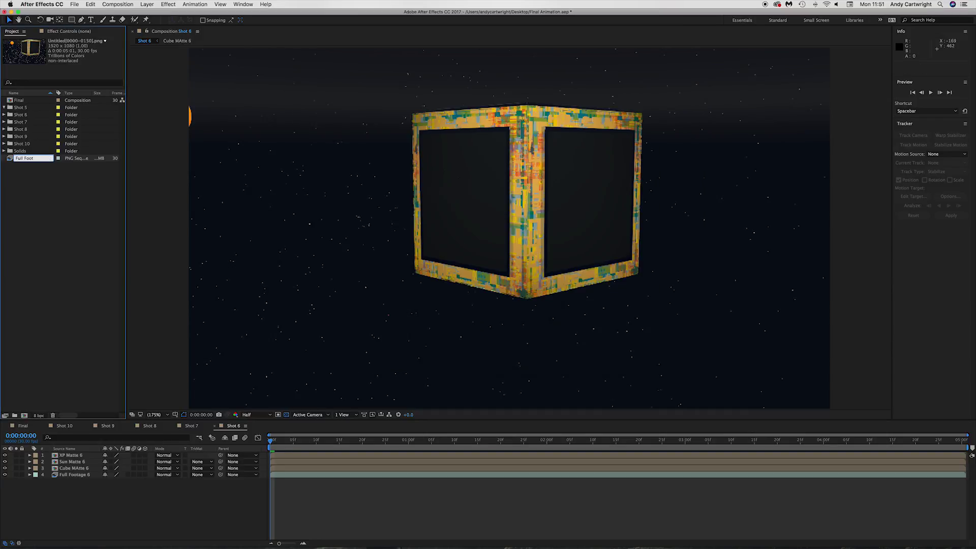
key("Return")
Create a composition named Shot 5 from Full Footage 5 within the Shot 5 folder and preview it
left_click_drag(25, 107, 23, 416)
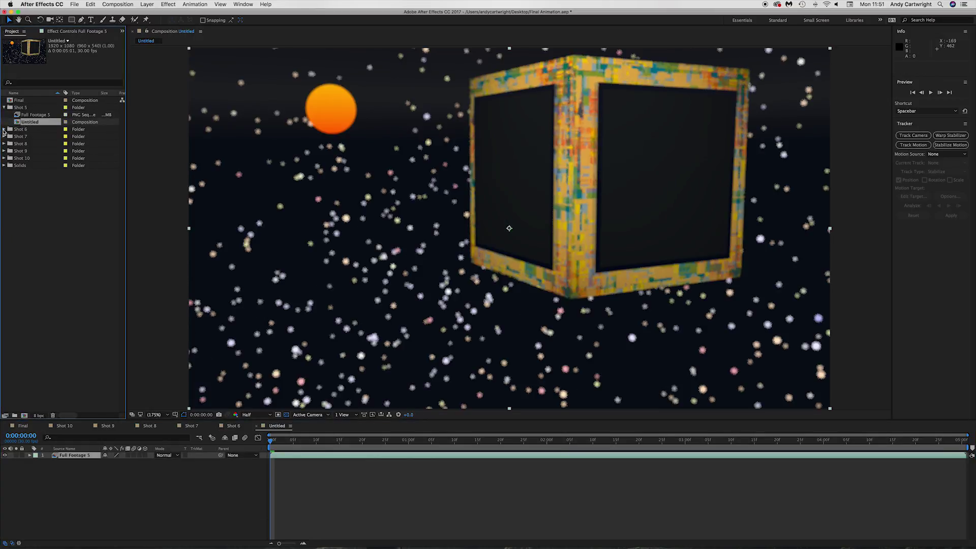
key("Return")
type("Shot 5")
key("Return")
key("space")
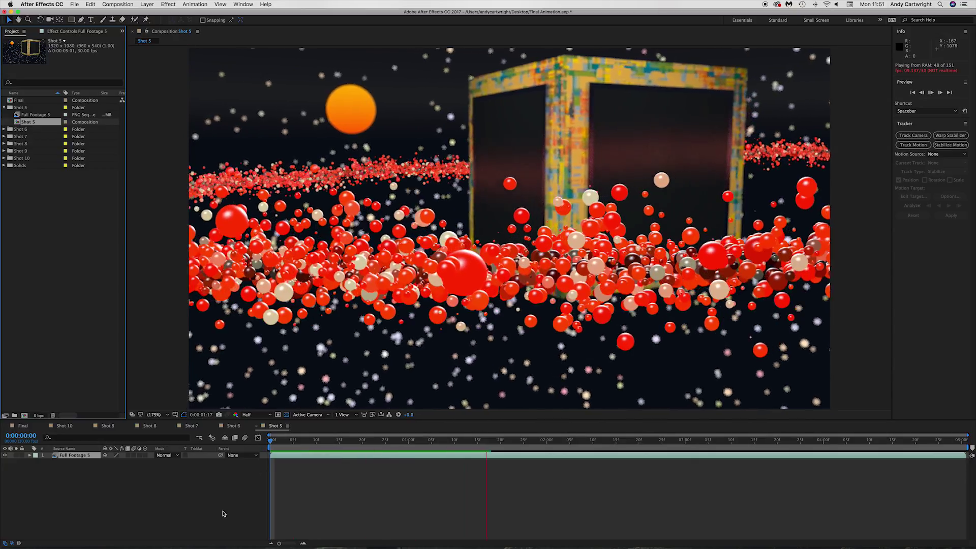
left_click(268, 441)
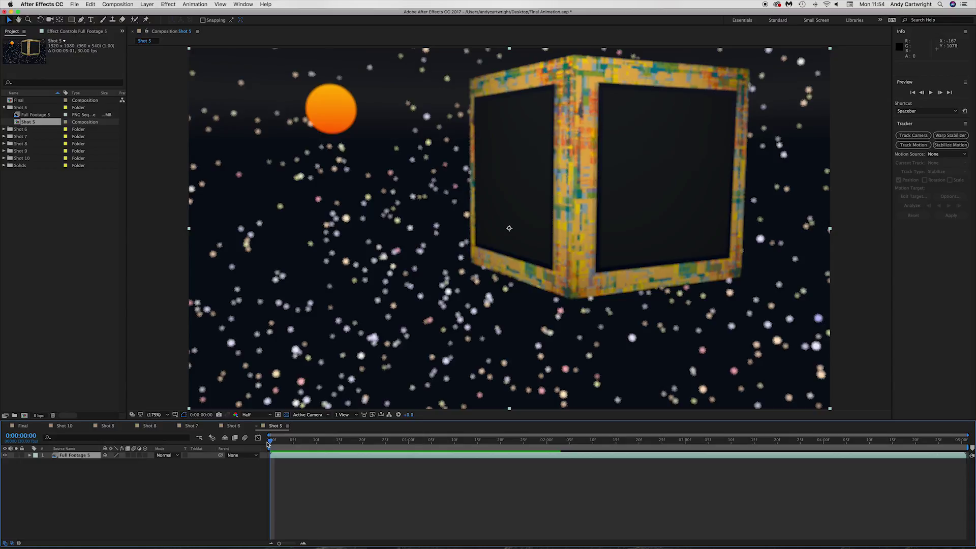
Import the Untitled_object_4 images from Shot 5's multipass cube folder as a PNG sequence and name it Cube Matte 5
right_click(56, 238)
mouse_move(76, 272)
left_click(178, 270)
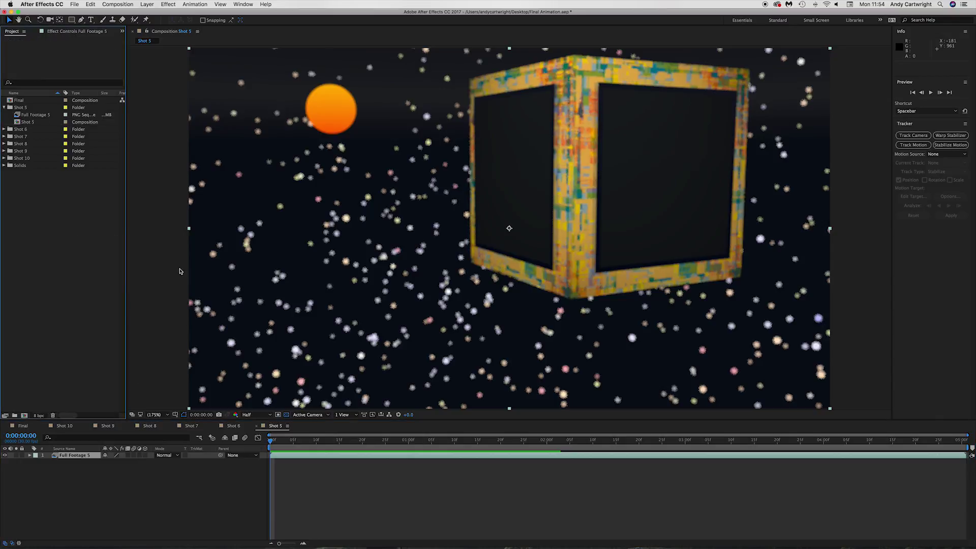
left_click(486, 79)
left_click(469, 86)
double_click(382, 110)
double_click(382, 109)
left_click(674, 354)
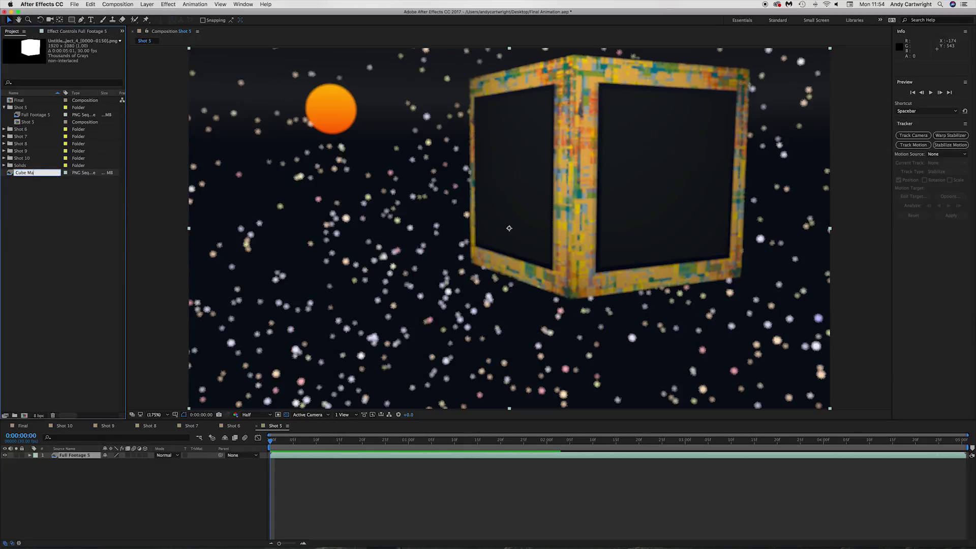
Create a composition named Cube Matte 5 from the cube sequence and file both in the Shot 5 folder
left_click_drag(30, 100, 24, 415)
left_click(28, 180)
key("Return")
type("Cube Matte 5")
key("Return")
left_click(29, 108, "shift")
Add Full Footage 5 below the Cube Matte 5 layer and set its track matte to Luma Matte "Cube Matte 5"
left_click_drag(30, 107, 76, 462)
left_click(197, 462)
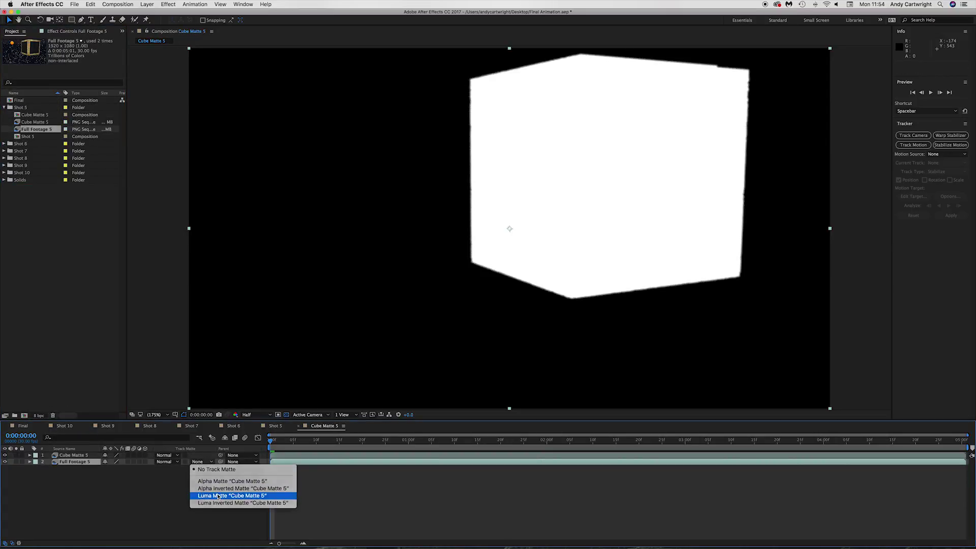
left_click(239, 497)
left_click(287, 414)
Import the Untitled_object_3 images from Shot 5's multipass xp folder as a PNG sequence and name it XP Matte 5
right_click(41, 219)
mouse_move(76, 253)
left_click(161, 253)
left_click(489, 79)
left_click(486, 120)
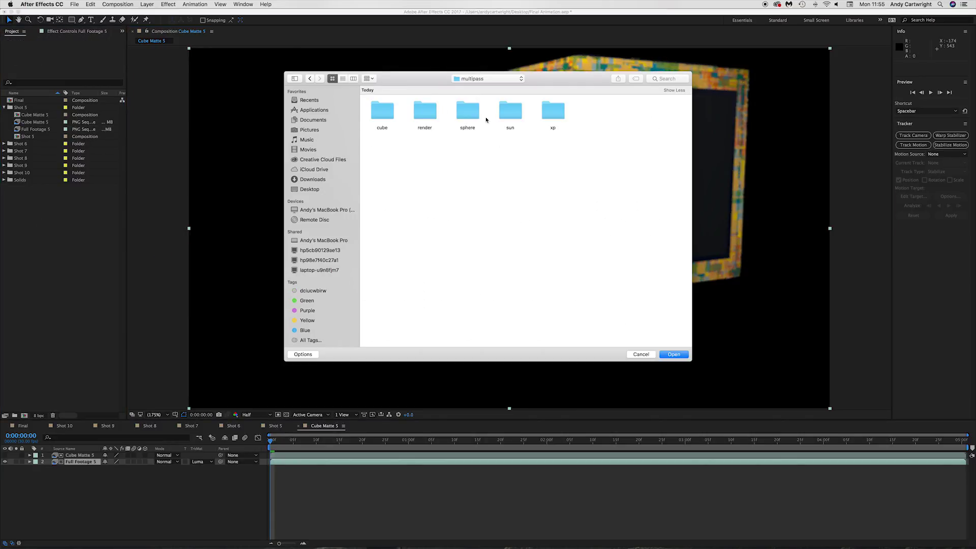
double_click(552, 111)
left_click(384, 108)
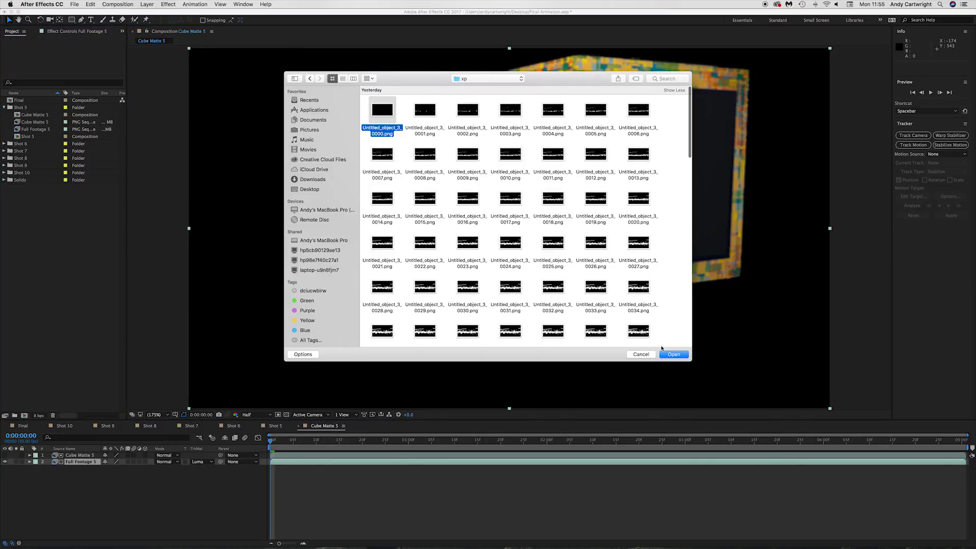
left_click(674, 355)
type("XP Matte 5")
key("Return")
Create a composition named XP Matte 5 from the particle sequence and file both in the Shot 5 folder
left_click_drag(25, 187, 24, 415)
type("XP Matte 5")
key("Return")
left_click(24, 194, "shift")
Isolate the particles by adding Full Footage 5 below the XP Matte 5 layer with a luma matte, and save the project
left_click_drag(25, 194, 82, 464)
left_click(199, 462)
left_click(222, 495)
key("space")
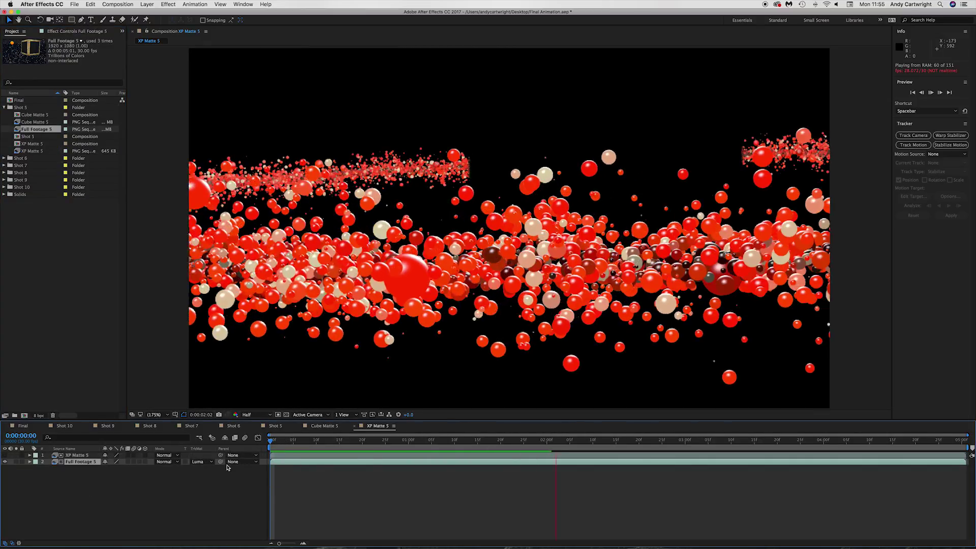
key("space")
key("super+s")
Import the image sequence from Shot 5's multipass sun folder and name it Sun Matte 5
left_click(275, 425)
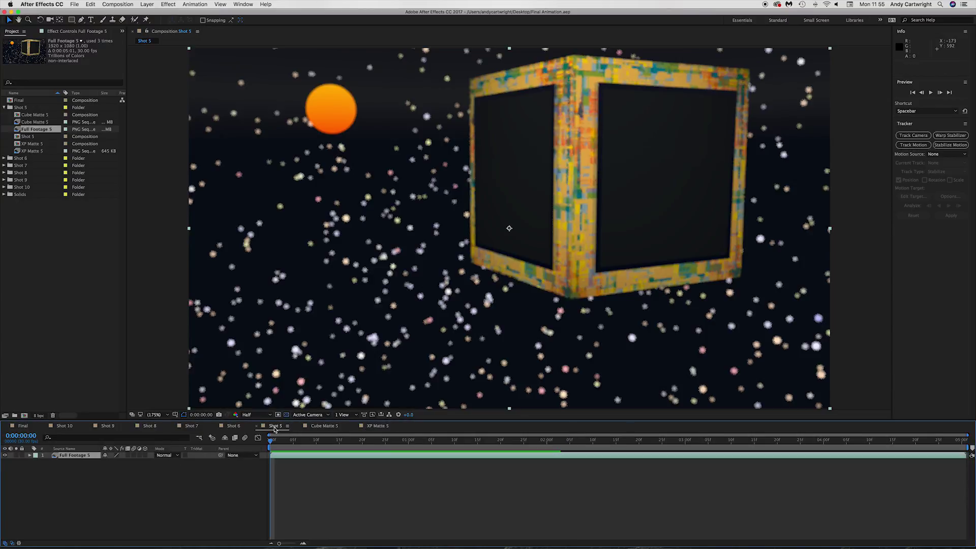
right_click(20, 261)
mouse_move(127, 294)
left_click(238, 294)
left_click(491, 78)
left_click(493, 89)
double_click(510, 109)
left_click(382, 111)
left_click(673, 354)
key("Return")
type("Sun Matte 5")
key("Return")
Create a composition named Sun Matte 5 from the sun sequence and file both in the Shot 5 folder
left_click_drag(36, 201, 25, 416)
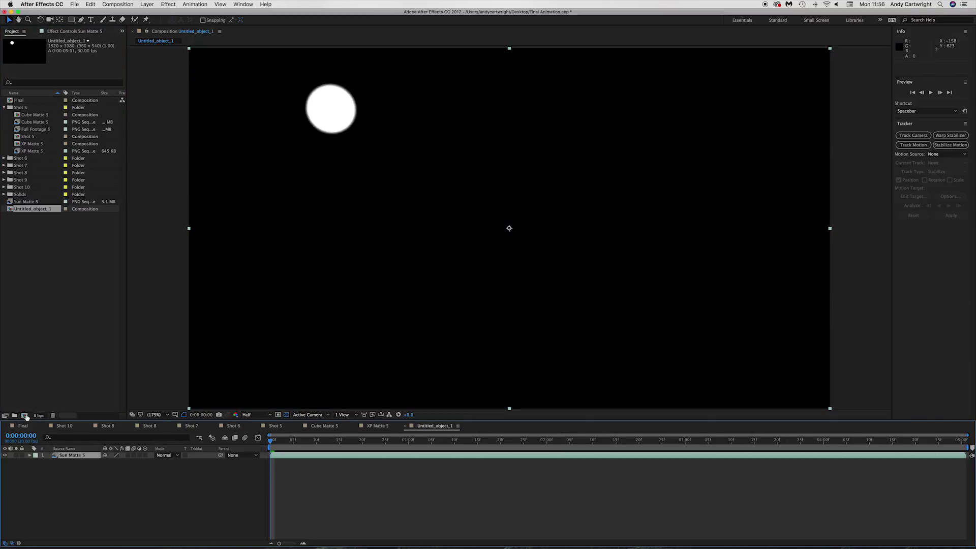
key("Return")
type("Sun Matte 5")
key("Return")
left_click(27, 209, "shift")
Add Full Footage 5 below the Sun Matte 5 layer and set its track matte to luma
left_click_drag(27, 209, 199, 467)
left_click(200, 466)
left_click(214, 496)
left_click(80, 358)
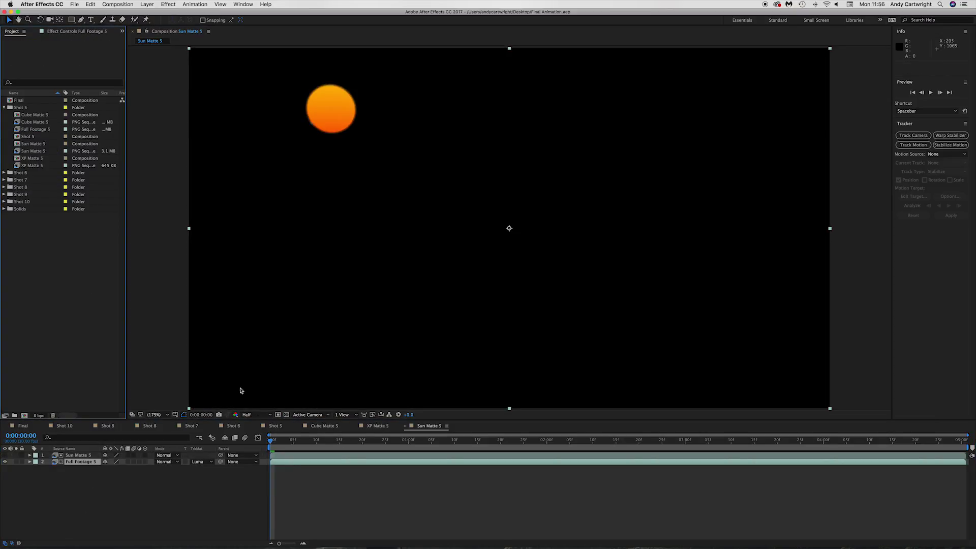
Preview Shot 5 and stack the XP Matte 5, Cube Matte 5 and Sun Matte 5 compositions above Full Footage 5, with the sun topmost
left_click(275, 426)
key("space")
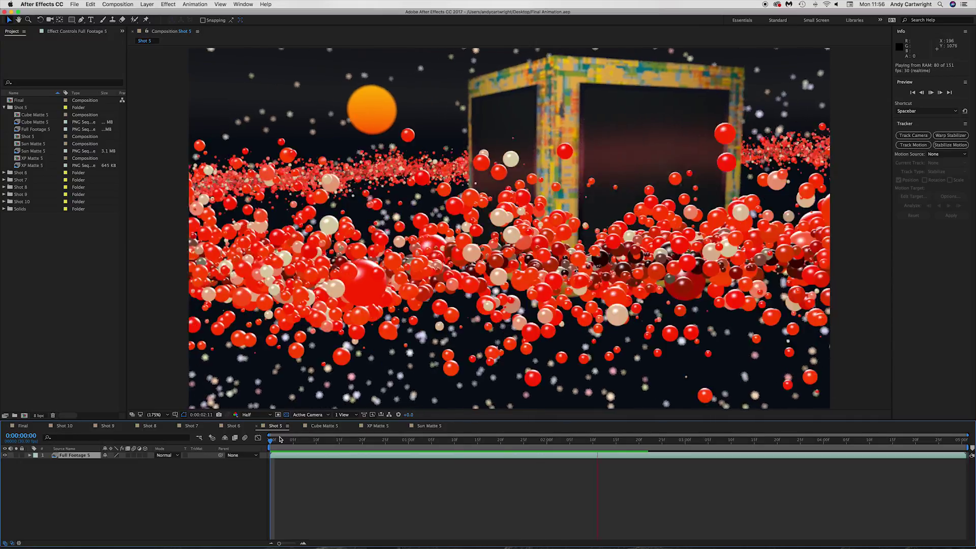
left_click(127, 512)
left_click_drag(27, 161, 65, 458)
left_click_drag(30, 114, 65, 456)
left_click_drag(33, 144, 55, 454)
left_click(87, 502)
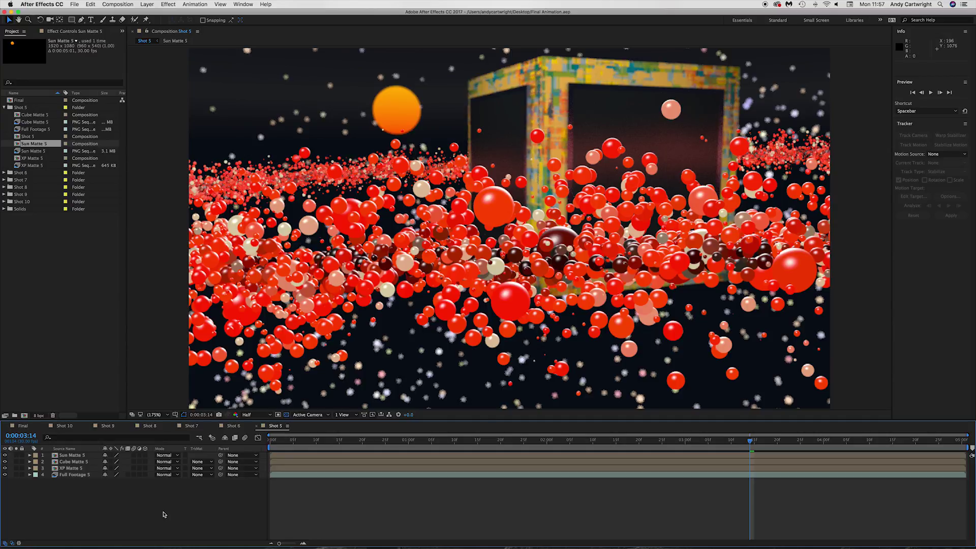
Collapse the Shot 5 folder and create a new project folder named Shot 4
left_click(4, 108)
right_click(34, 209)
mouse_move(52, 245)
left_click(55, 220)
type("Shot ")
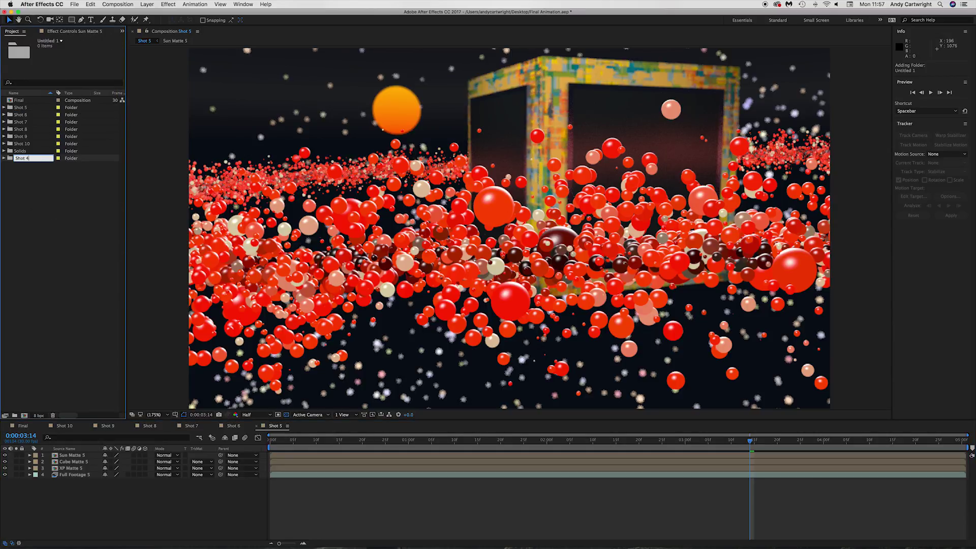
type("4")
key("Return")
Import the PNG sequence from the render folder inside Shot 4 on the Desktop
right_click(20, 216)
mouse_move(46, 251)
left_click(128, 252)
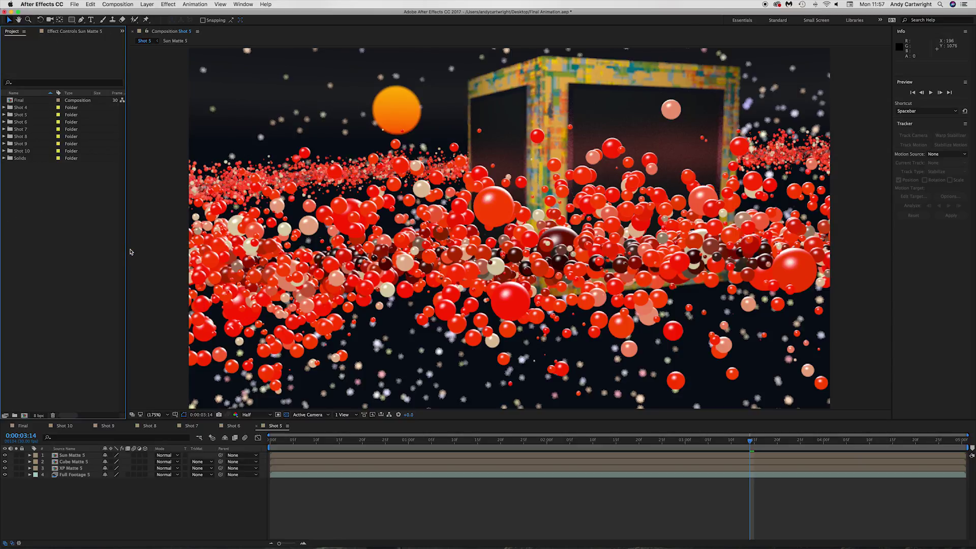
left_click(470, 80)
left_click(470, 88)
left_click(472, 80)
left_click(473, 87)
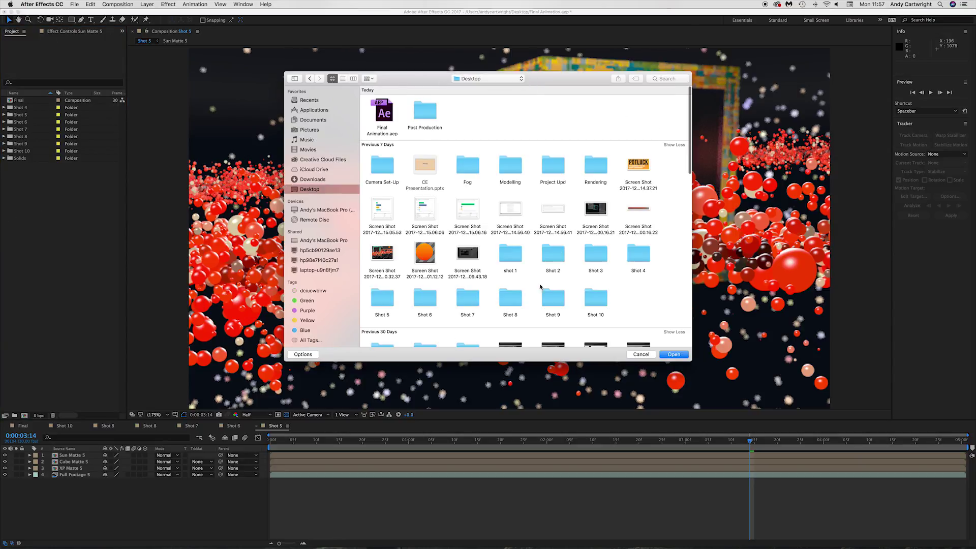
double_click(639, 255)
double_click(425, 110)
left_click(382, 110)
left_click(674, 355)
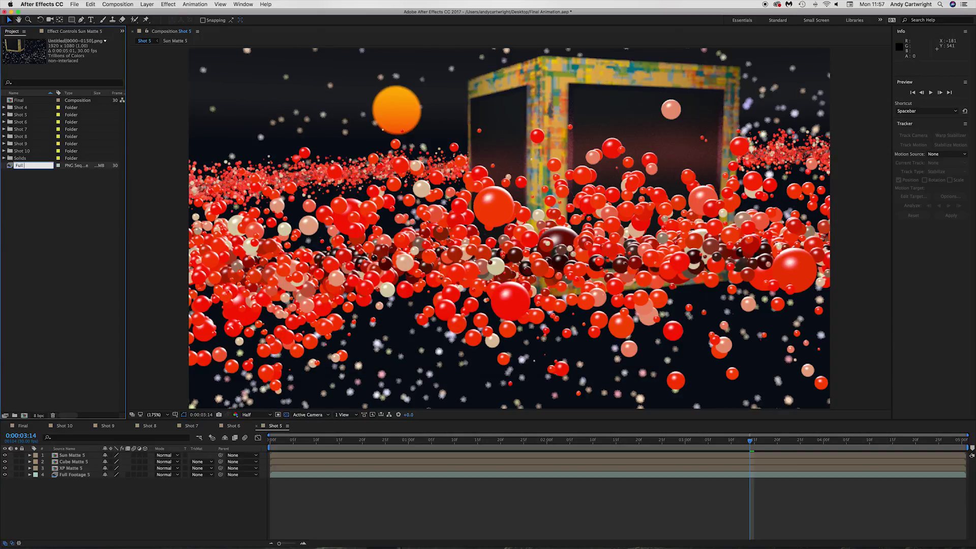
Name the imported sequence Full Footage 4, create a composition named Shot 4 from it in the Shot 4 folder, and save the project
left_click_drag(20, 108, 23, 415)
double_click(20, 108)
key("End")
left_click(29, 122)
key("Return")
type("Shot 4")
key("Return")
key("space")
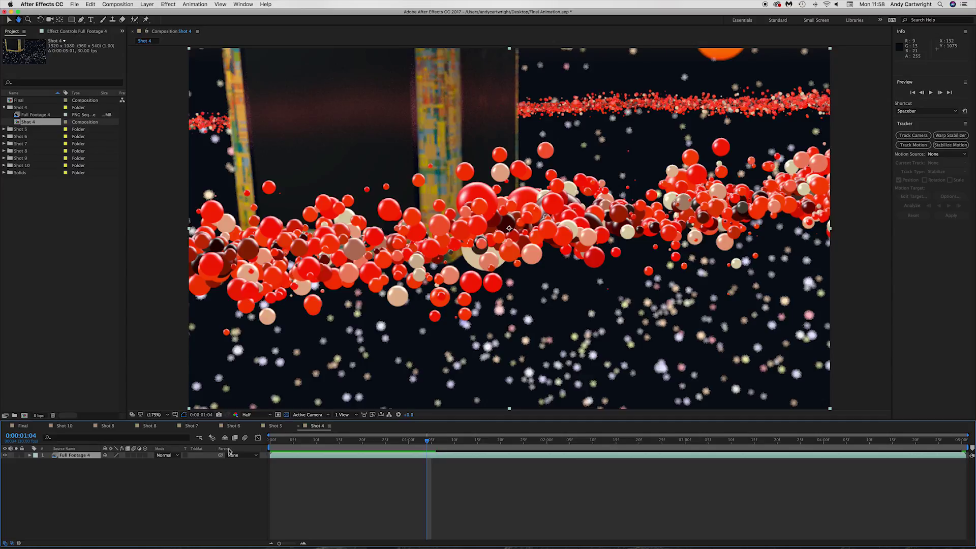
key("super+s")
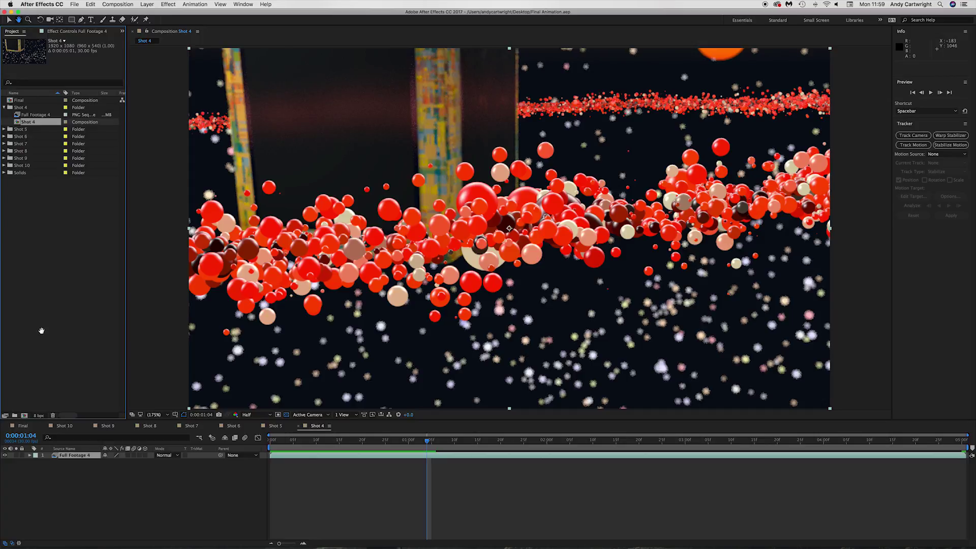
Switch to Finder, open Shot 4's multi folder and enlarge its window to leave free space beside the images
left_click(213, 534)
left_click(309, 151)
scroll(610, 381, "right", 5)
left_click(714, 380)
double_click(714, 380)
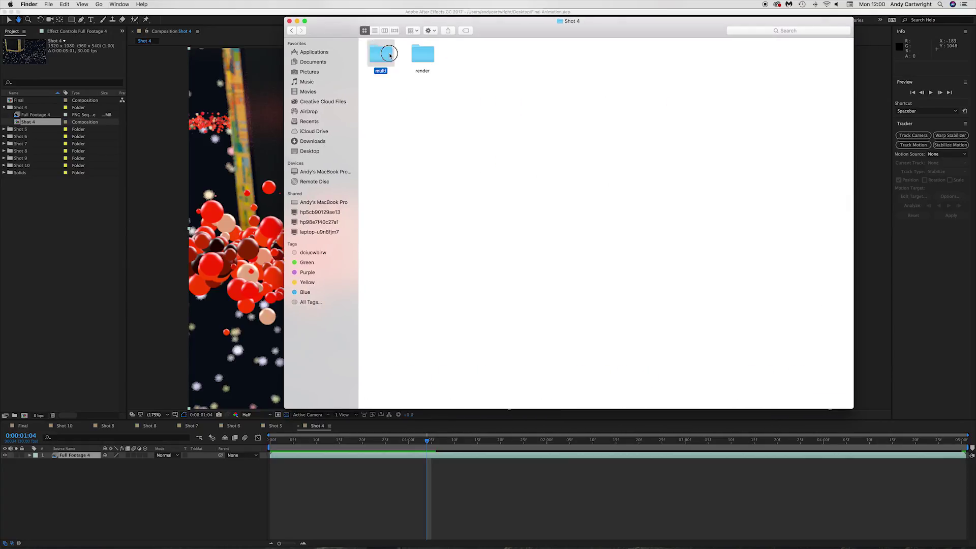
double_click(381, 53)
left_click_drag(559, 21, 346, 13)
left_click_drag(637, 272, 854, 273)
Create a new folder in Shot 4's multi folder and duplicate it four times
right_click(687, 84)
left_click(701, 91)
key("super+d")
left_click_drag(713, 102, 740, 89)
key("super+d")
key("super+d")
key("super+d")
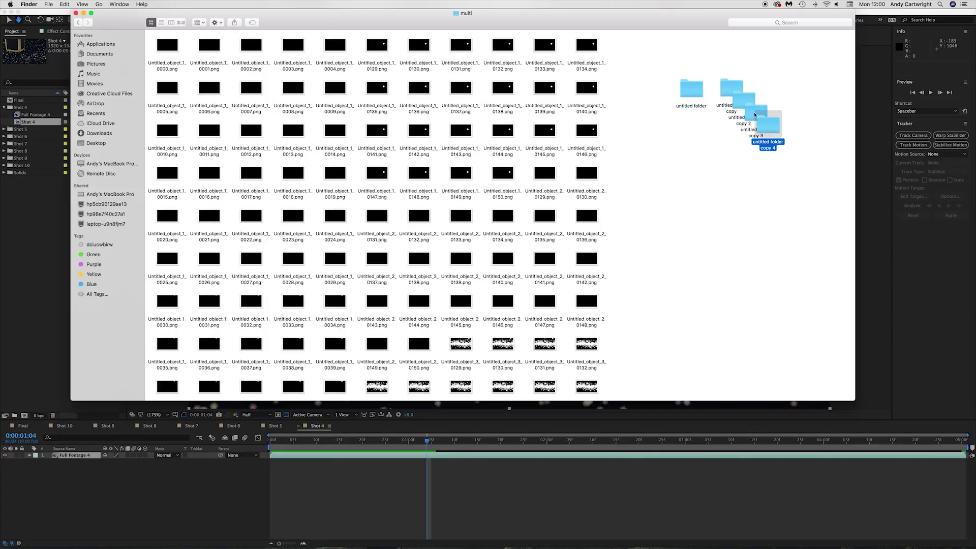
Rename the five new folders as render, cube, sphere, xp and sun
left_click(692, 106)
key("Return")
type("render")
left_click(694, 131)
key("Return")
type("cube")
left_click(741, 165)
key("Return")
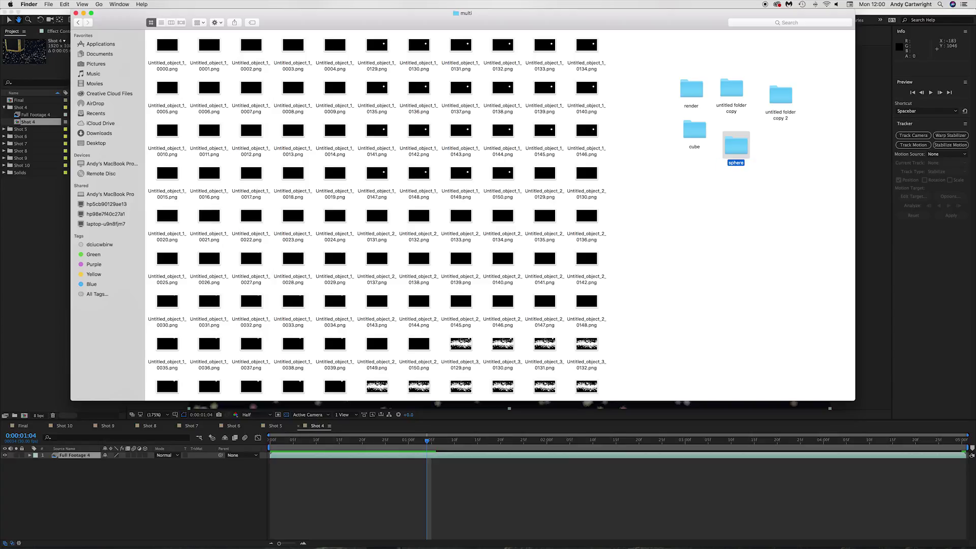
left_click(731, 105)
key("Return")
type("xp")
left_click(776, 112)
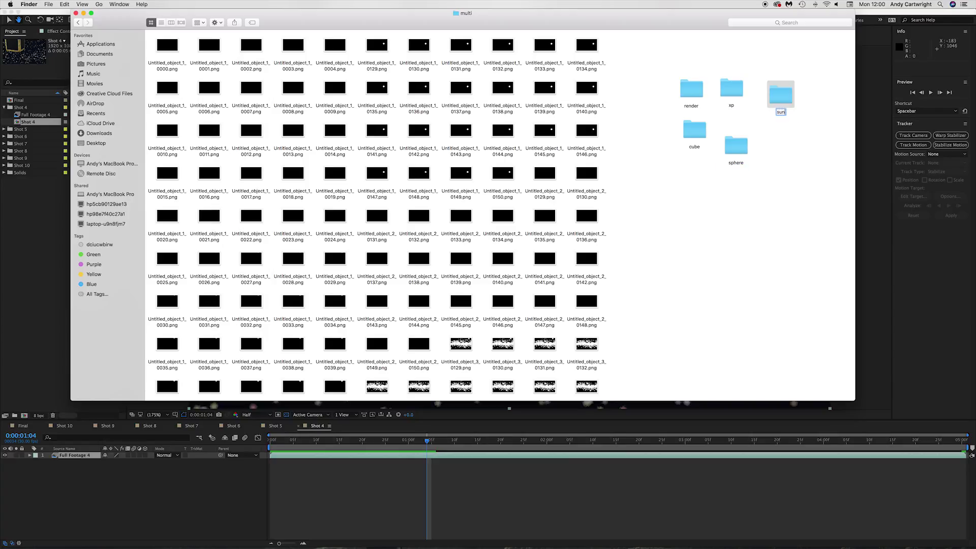
Try to move the upper block of Untitled_object_1 and Untitled_object_2 images into the sun folder, and undo the move
left_click(420, 345)
left_click(161, 50, "shift")
left_click_drag(652, 334, 114, 36)
left_click(461, 344, "shift")
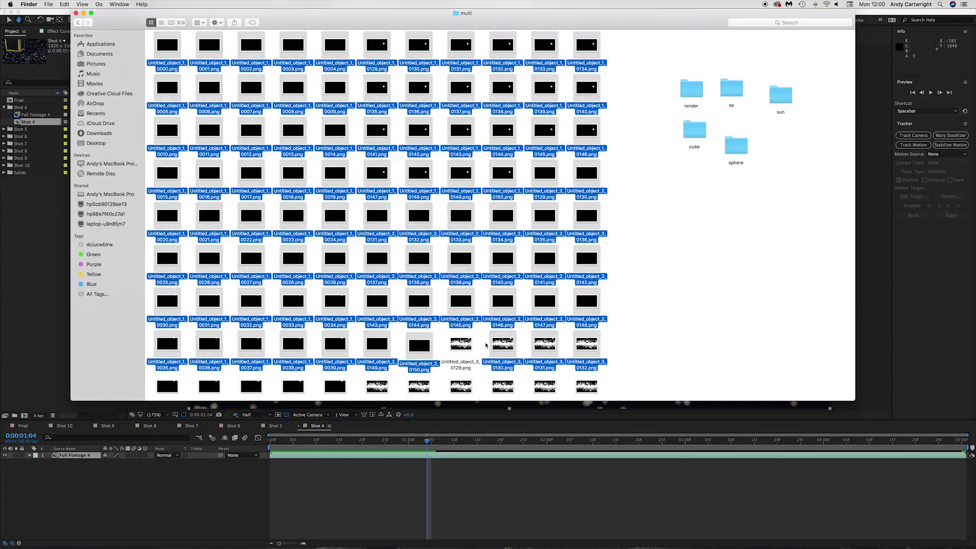
left_click(503, 345, "shift")
left_click(543, 345, "shift")
left_click(582, 346, "shift")
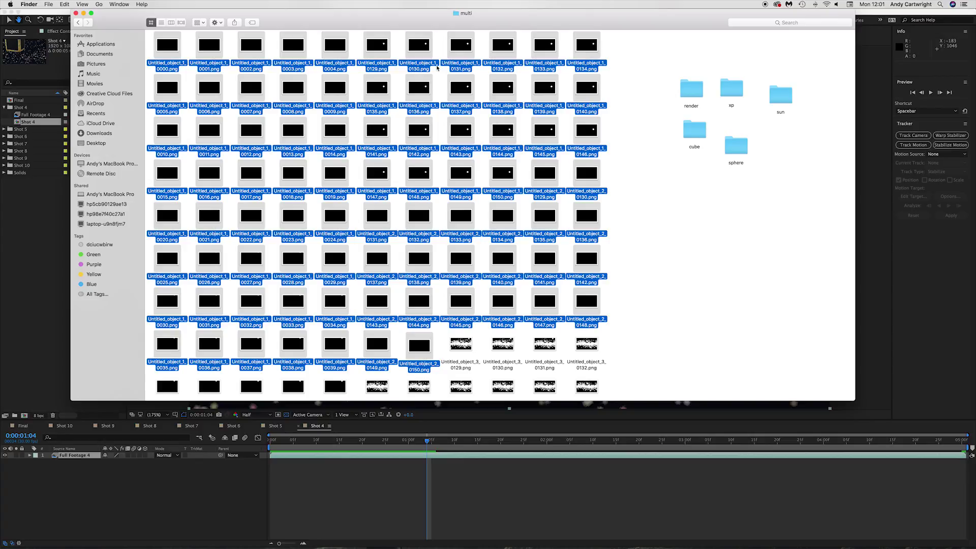
left_click_drag(790, 98, 790, 98)
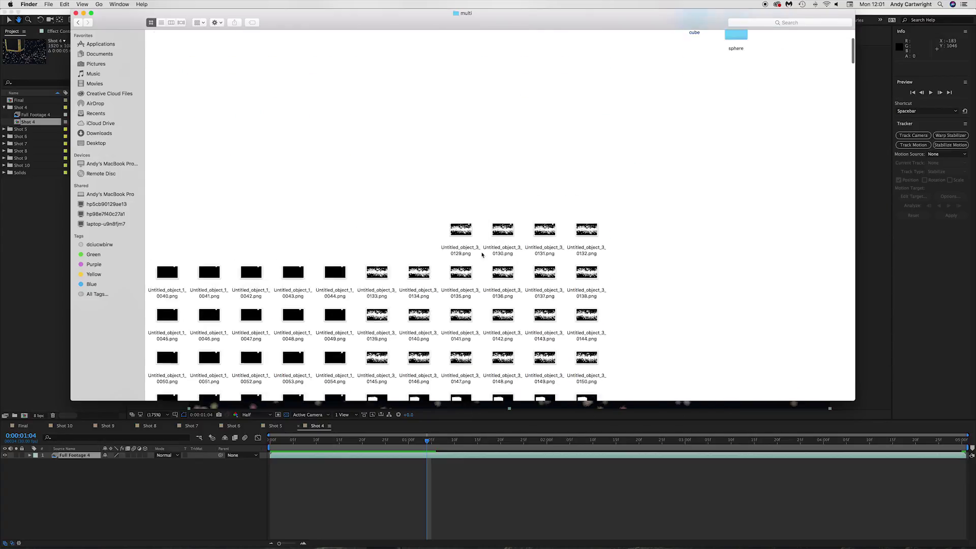
key("super+z")
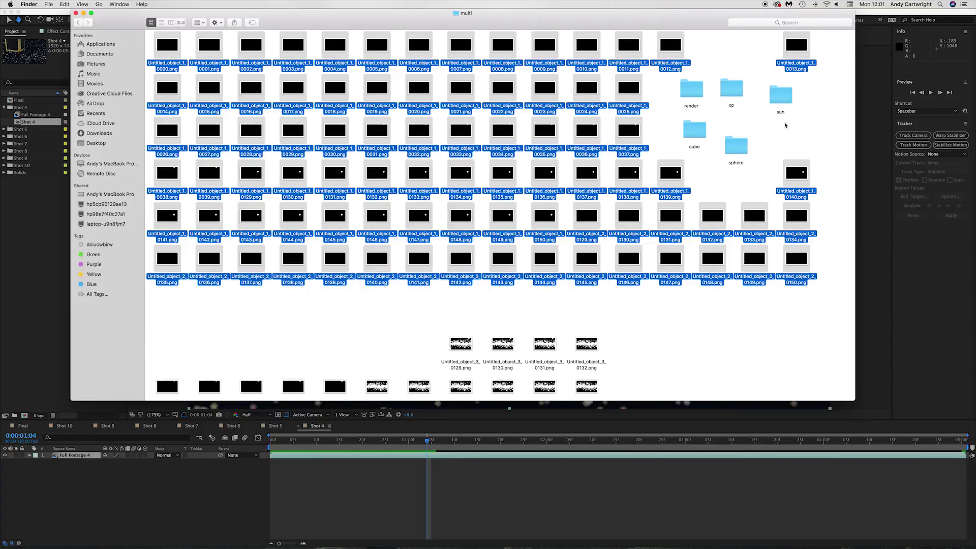
left_click(723, 313)
Move the main block of Untitled_rgb images into the render folder
scroll(502, 316, "down", 15)
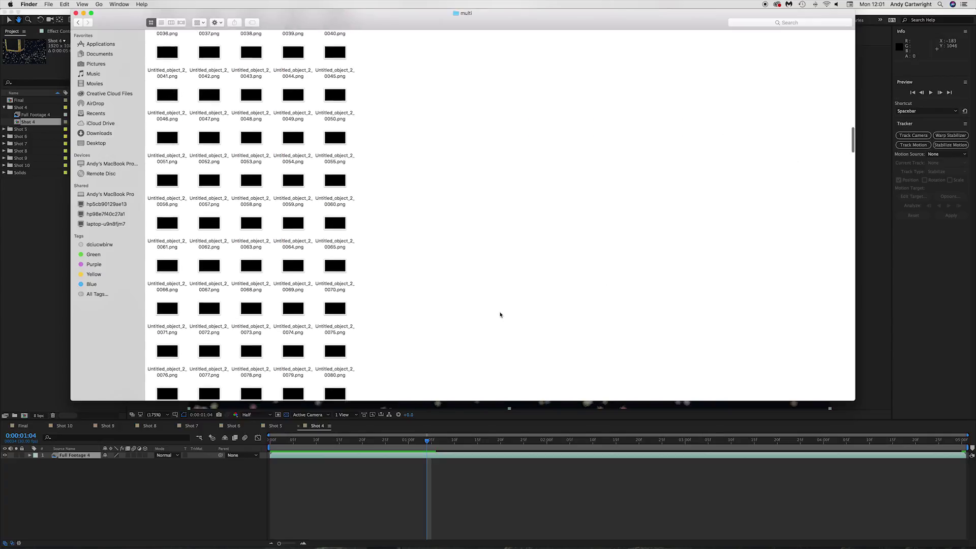
scroll(363, 352, "up", 10)
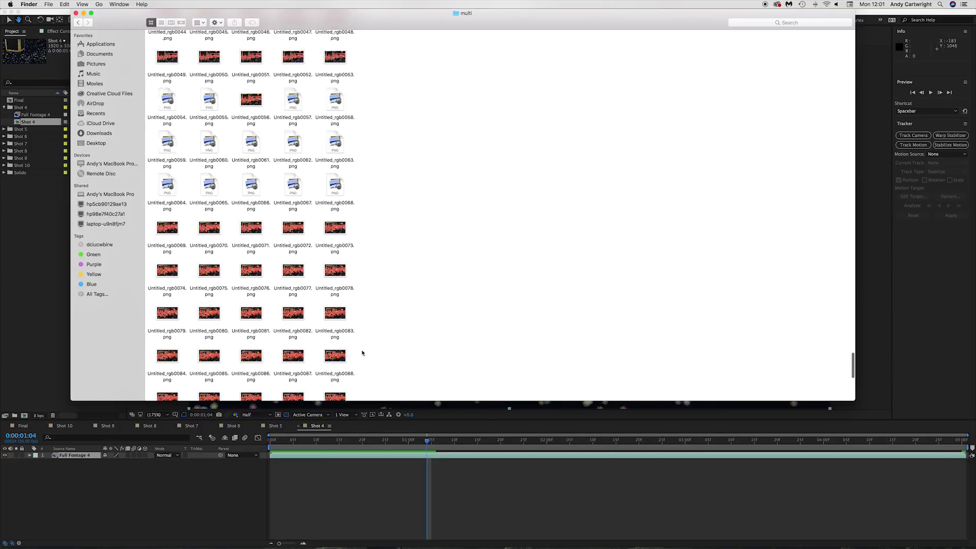
scroll(363, 352, "up", 5)
left_click_drag(150, 185, 349, 436)
scroll(217, 192, "up", 15)
scroll(217, 192, "up", 3)
left_click(167, 311, "super")
left_click_drag(659, 66, 691, 90)
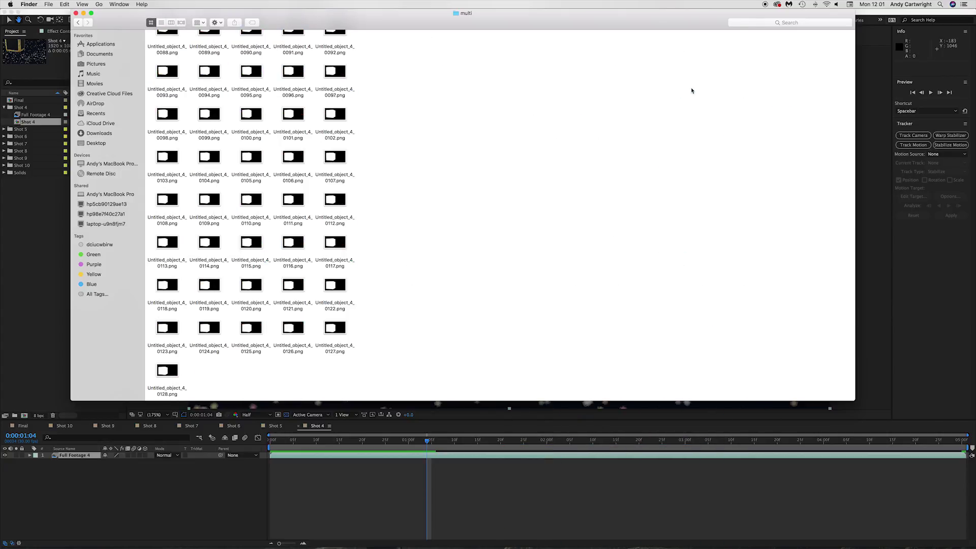
Move the Untitled_object_4 images 0000 to 0128 into the cube folder, leaving out the Untitled_object_3 images
scroll(361, 327, "up", 20)
left_click_drag(385, 181, 144, 485)
scroll(183, 284, "up", 18)
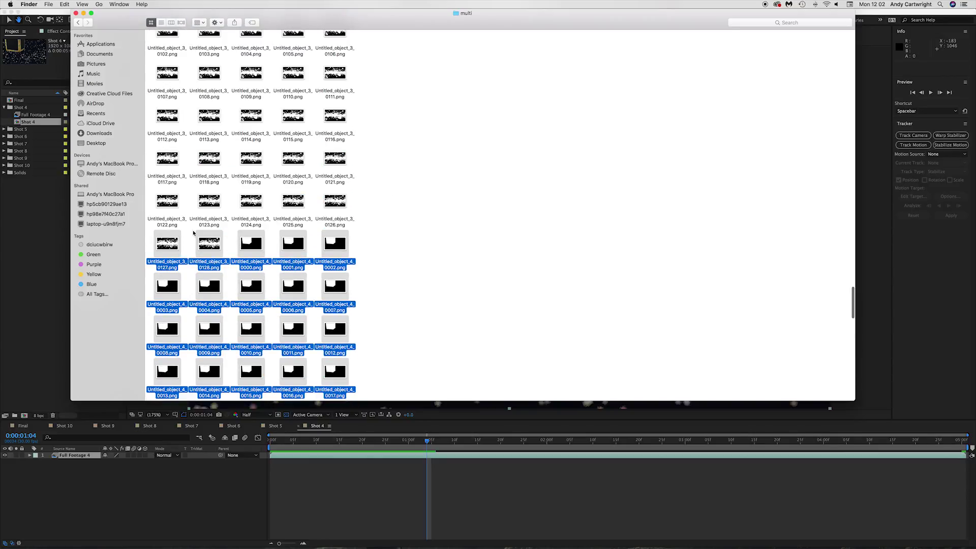
left_click(207, 243, "super")
left_click(171, 241, "super")
left_click_drag(721, 55, 694, 133)
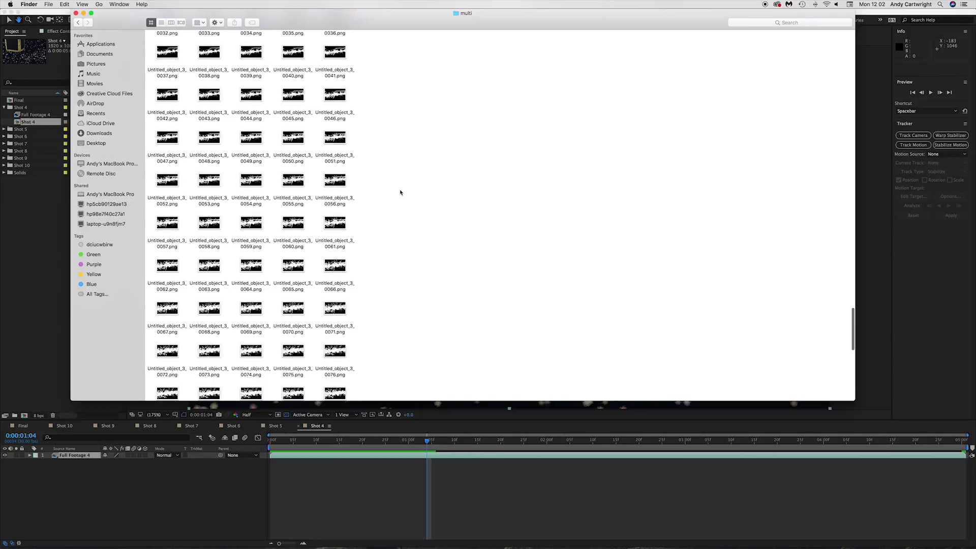
Move the Untitled_object_3 images 0000 to 0128 into the xp folder
left_click(293, 189)
left_click_drag(366, 223, 165, 414)
scroll(315, 198, "up", 2)
scroll(316, 198, "up", 15)
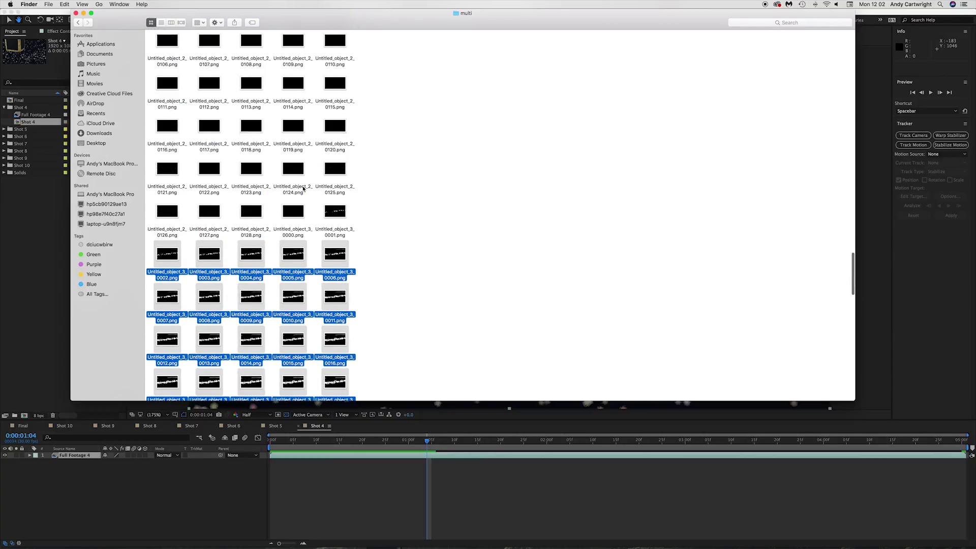
left_click_drag(674, 72, 731, 89)
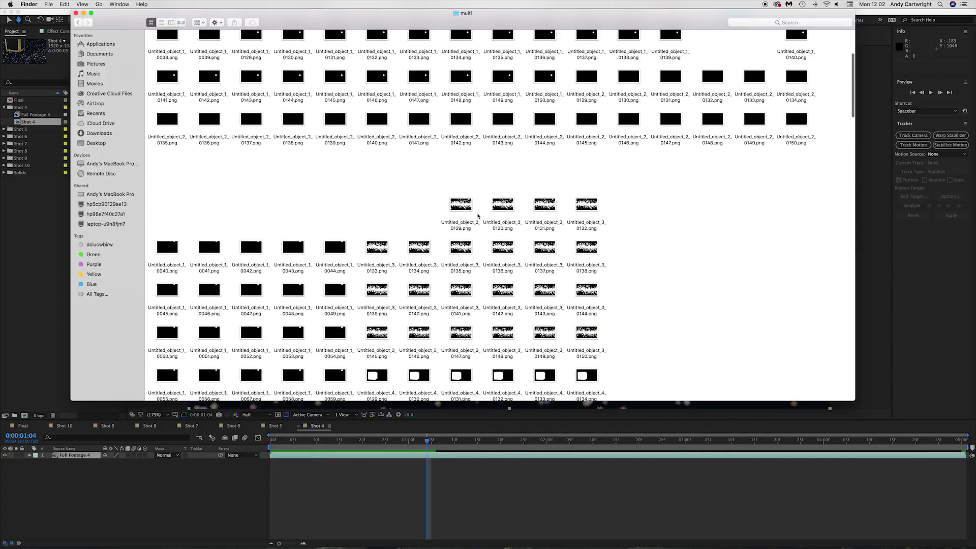
Move the remaining Untitled_object_3 images 0129 to 0150 into the xp folder and check its item count
left_click_drag(370, 149, 599, 308)
scroll(599, 308, "up", 5)
left_click_drag(589, 347, 732, 95)
scroll(732, 95, "up", 3)
left_click(732, 95)
key("space")
key("space")
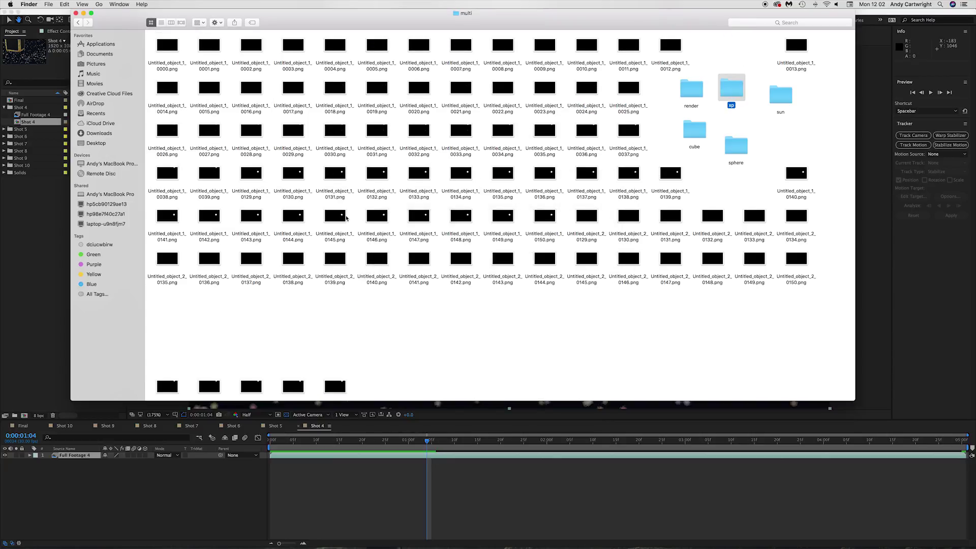
Move the Untitled_object_4 images 0129 to 0150 into the cube folder, leaving out the Untitled_rgb images
scroll(415, 157, "down", 10)
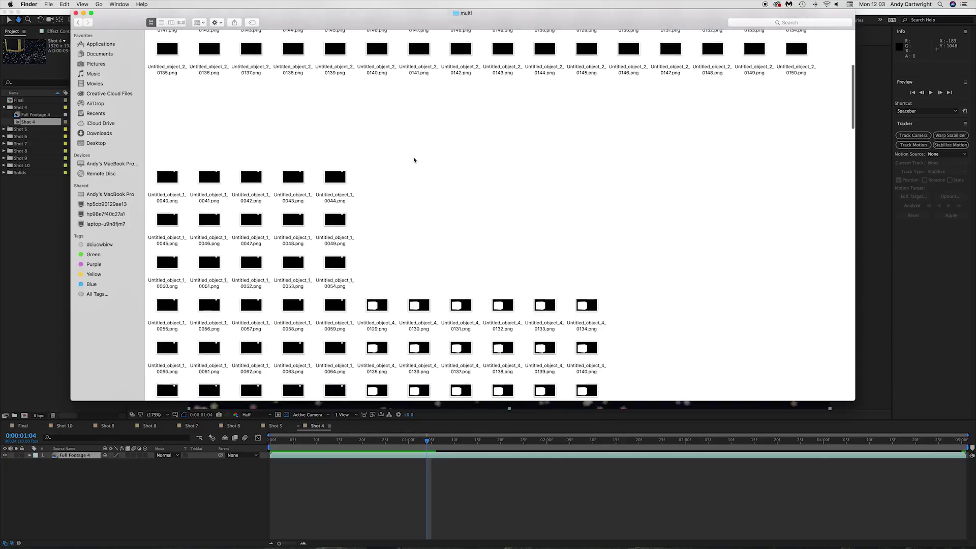
left_click_drag(371, 109, 696, 133)
left_click(544, 270, "super")
left_click(586, 269, "super")
scroll(588, 277, "up", 5)
scroll(711, 193, "up", 8)
scroll(442, 297, "down", 6)
scroll(442, 297, "down", 6)
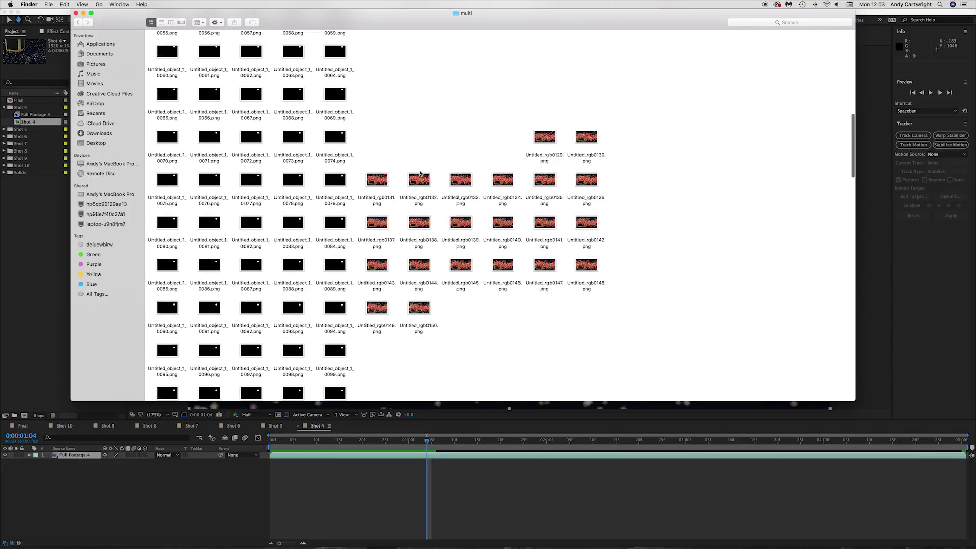
Move the Untitled_rgb images 0129 to 0150 into the render folder
left_click_drag(378, 101, 598, 333)
scroll(708, 178, "up", 5)
scroll(706, 265, "up", 10)
left_click_drag(587, 267, 691, 90)
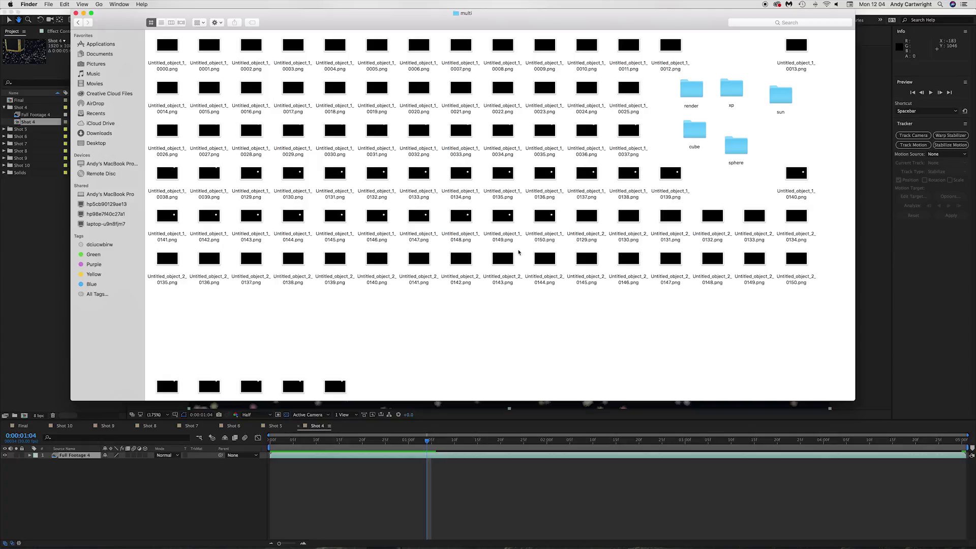
Move the Untitled_object_2 images 0129 to 0150 into the sphere folder and all Untitled_object_1 images into the sun folder
left_click_drag(158, 305, 824, 257)
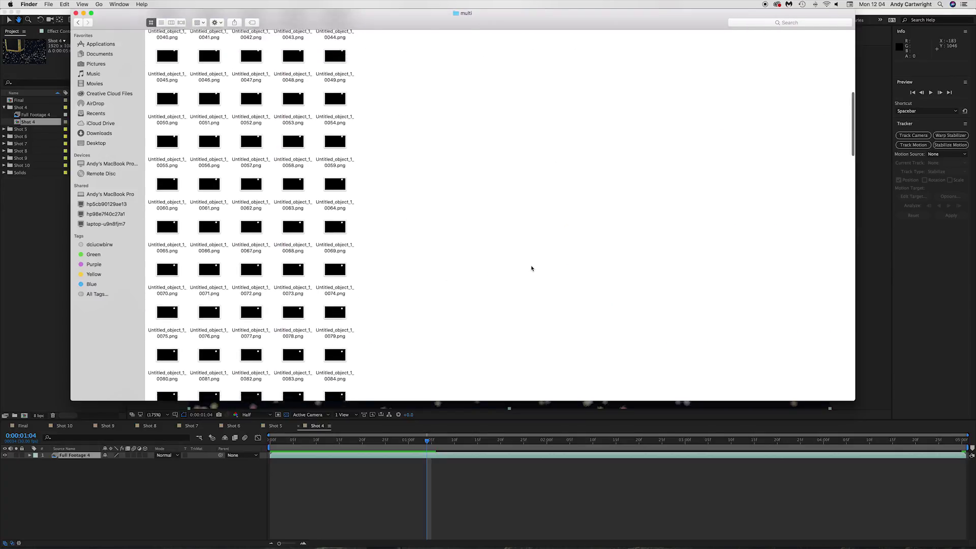
left_click_drag(596, 277, 735, 147)
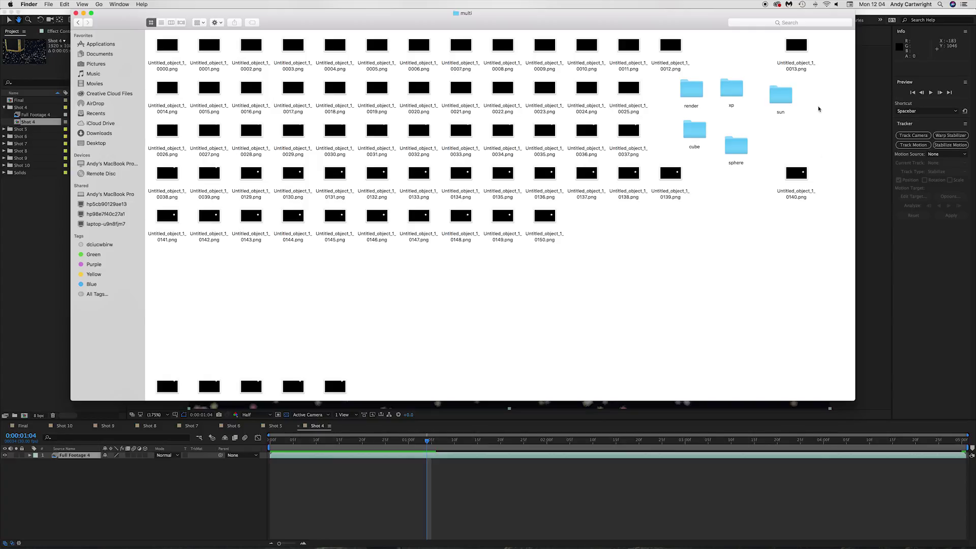
left_click_drag(150, 39, 701, 84)
left_click_drag(781, 102, 781, 102)
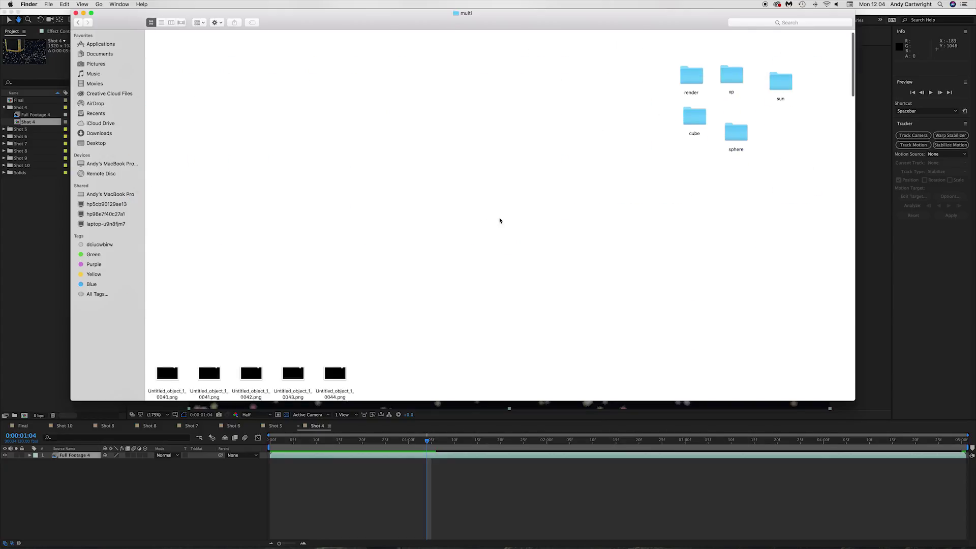
left_click_drag(157, 135, 560, 160)
scroll(785, 56, "up", 2)
left_click(781, 97)
key("space")
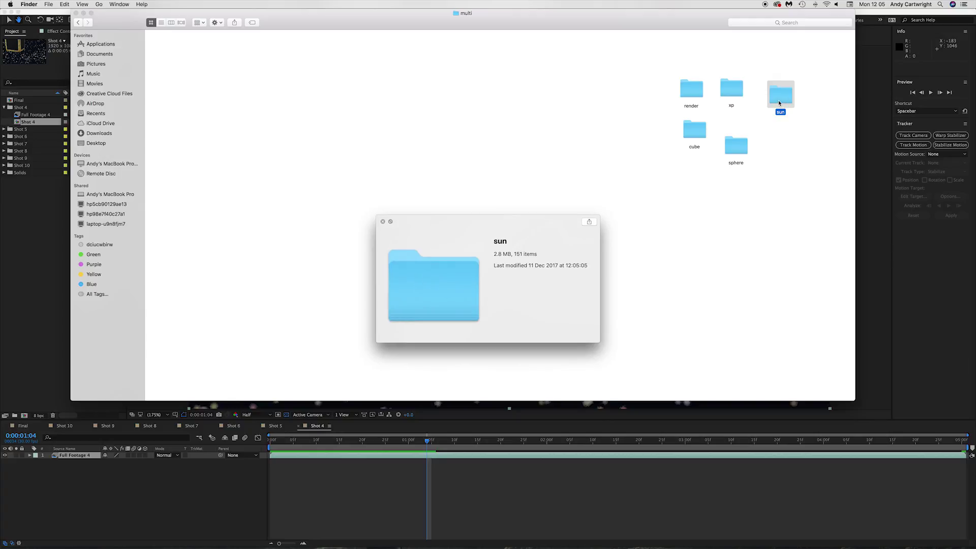
key("space")
Move the remaining Untitled_object_2 images into the sphere folder and check the item counts of the sorted folders
scroll(781, 96, "down", 20)
left_click_drag(163, 103, 375, 401)
scroll(312, 216, "up", 10)
left_click_drag(332, 313, 731, 145)
left_click(693, 87)
key("space")
key("Right")
key("Right")
key("Down")
key("Left")
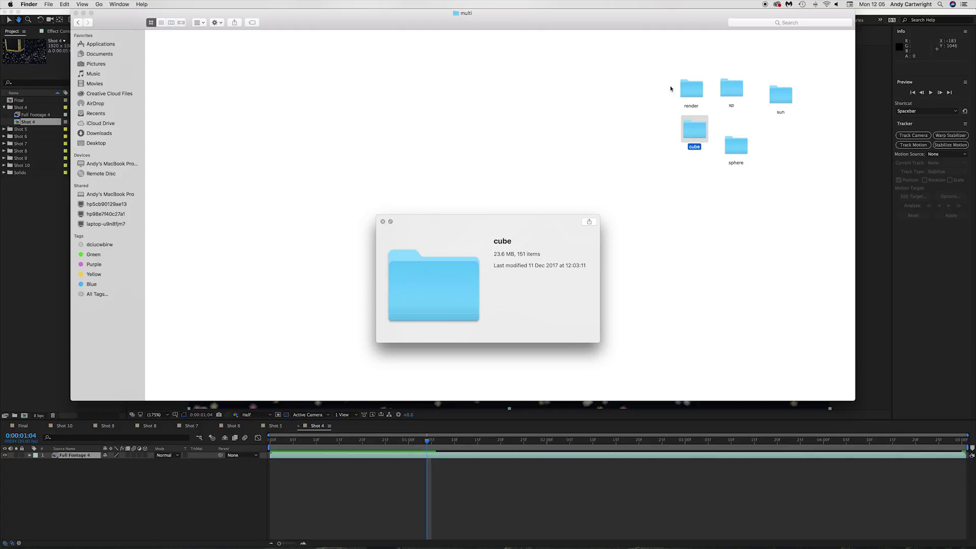
key("space")
Go back to the Desktop and open the multi folder inside Shot 3
left_click(217, 22)
left_click(330, 130)
left_click(77, 22)
left_click(78, 22)
left_click(77, 22)
scroll(666, 368, "right", 3)
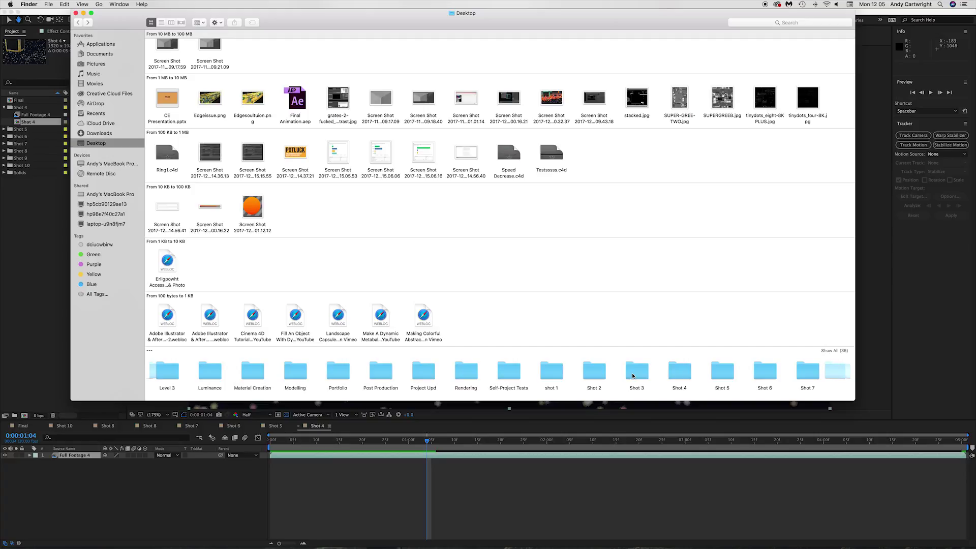
double_click(636, 371)
key("super+Down")
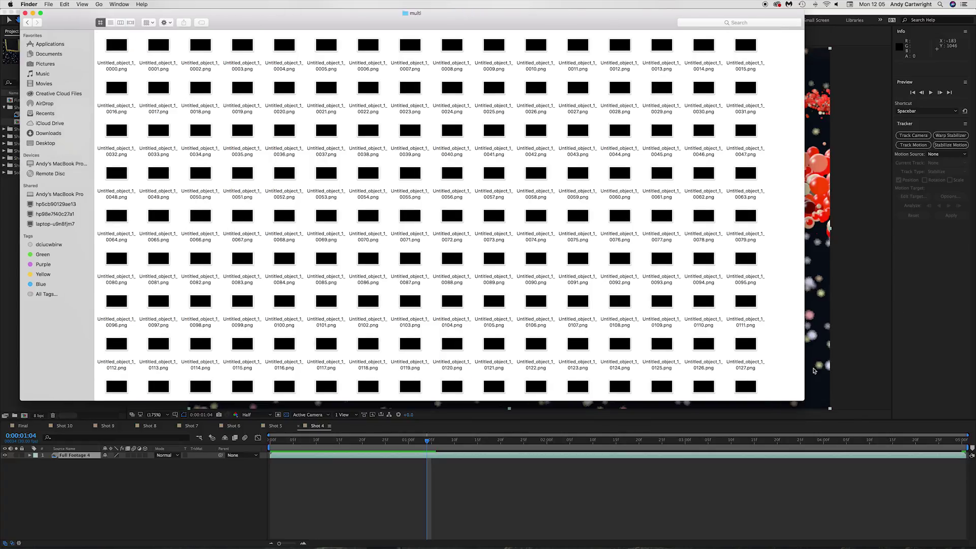
Create a new folder in Shot 3's multi folder, duplicate it four times and spread the copies apart
right_click(817, 62)
left_click(829, 66)
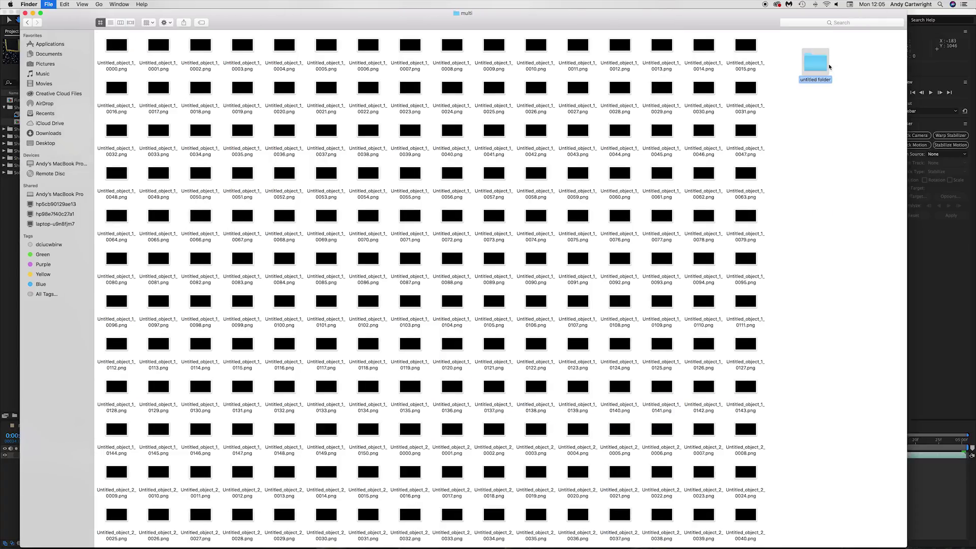
key("super+d")
key("super+d")
left_click_drag(840, 89, 861, 96)
left_click_drag(823, 68, 805, 118)
Rename the five new folders in Shot 3's multi folder as cube, render, xp, sphere and sun
left_click(816, 79)
left_click(805, 137)
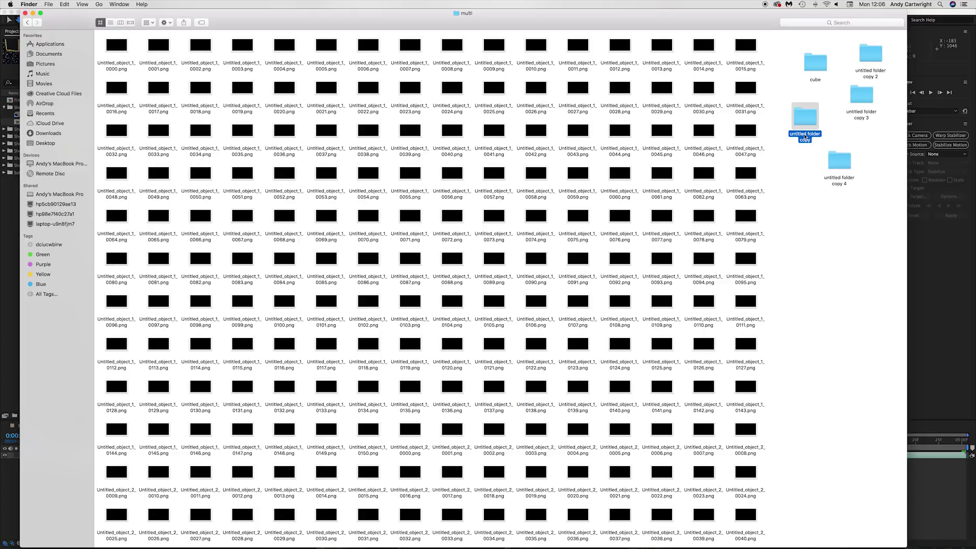
left_click(857, 115)
left_click(837, 176)
key("Return")
type("sphere")
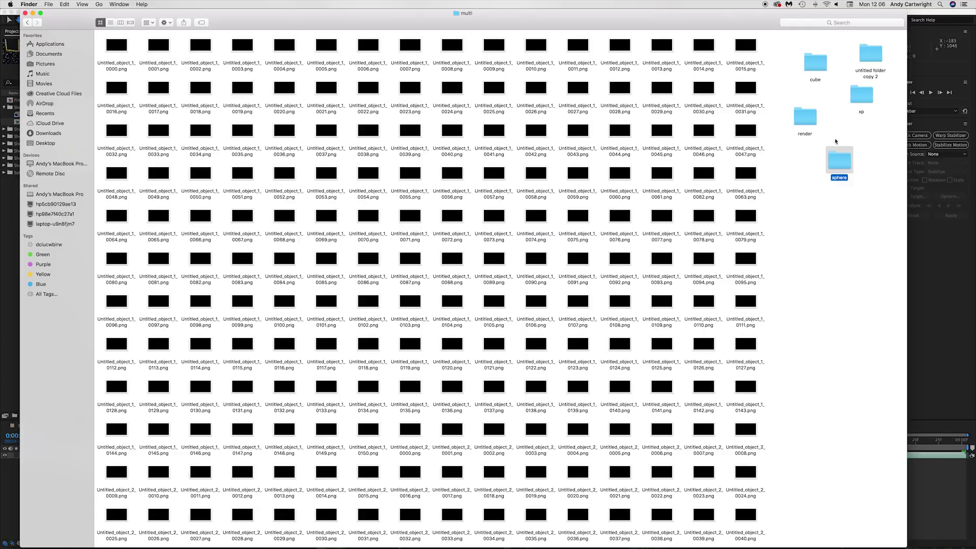
left_click(882, 71)
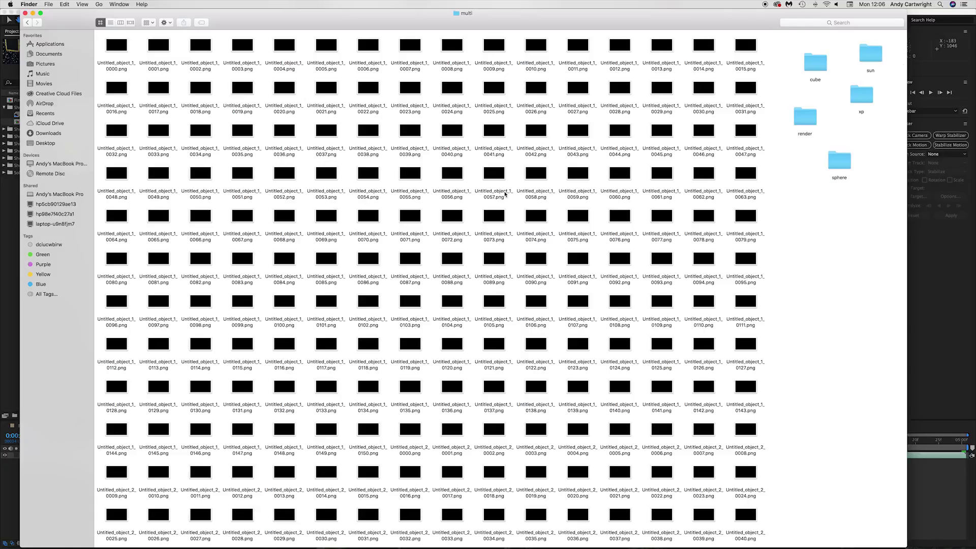
Look over the frames in Shot 3's render folder and return to the multi folder
key("super+bracketleft")
double_click(151, 48)
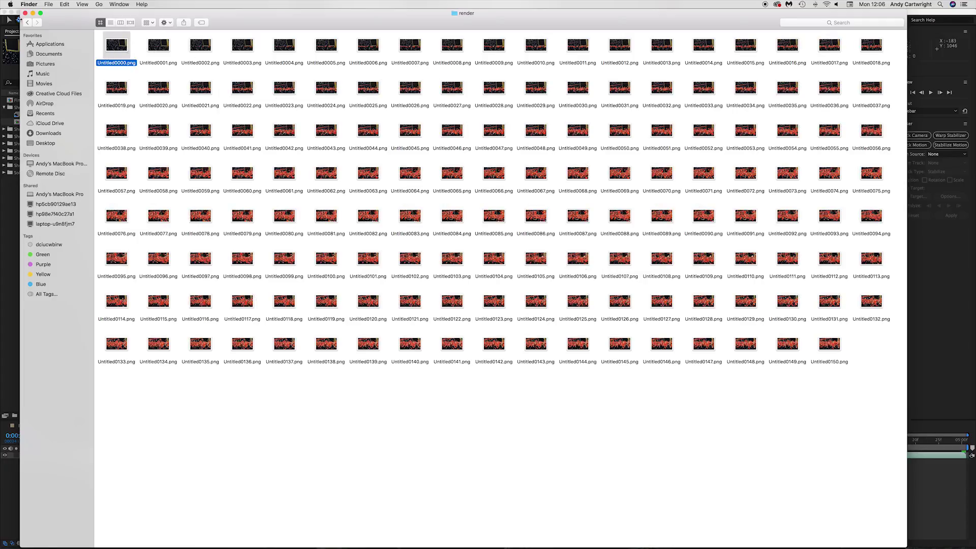
key("super+bracketleft")
double_click(115, 44)
Move all the Untitled_rgb images in Shot 3's multi folder into the render folder
scroll(159, 148, "down", 20)
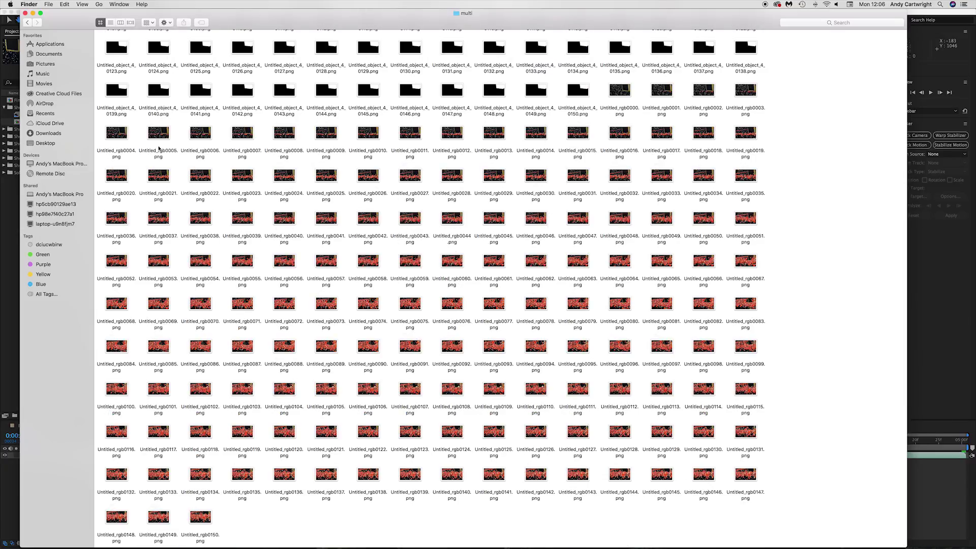
left_click_drag(760, 539, 102, 147)
left_click_drag(615, 89, 781, 112)
key("super+BackSpace")
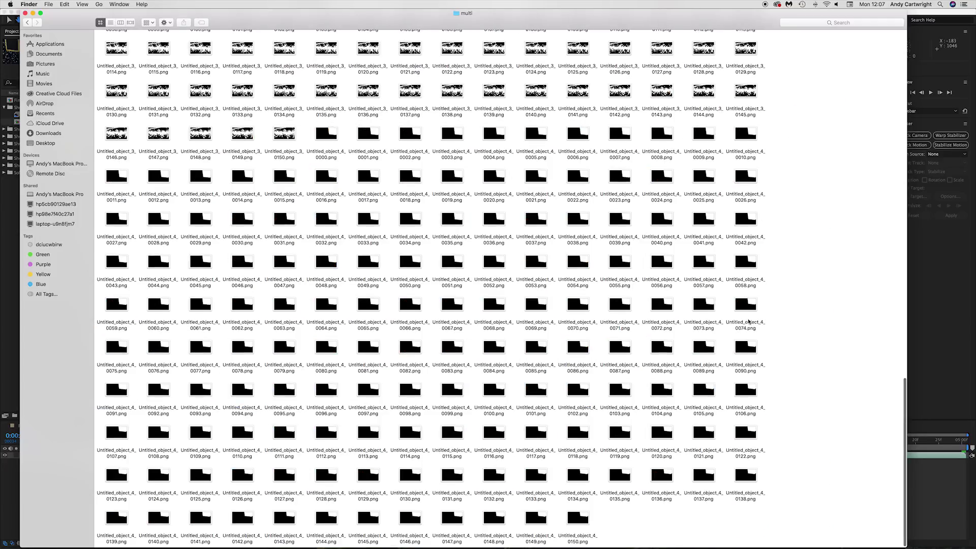
Move all the Untitled_object_4 images, 0000 to 0150, into the cube folder
left_click_drag(755, 516, 699, 142)
scroll(859, 93, "up", 4)
key("super+BackSpace")
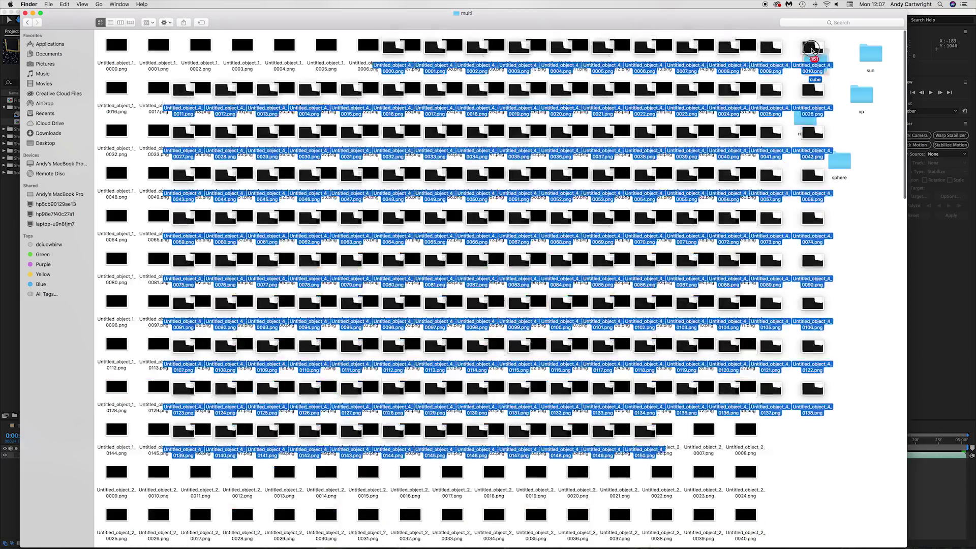
Move all the Untitled_object_3 images into the xp folder
scroll(703, 444, "down", 15)
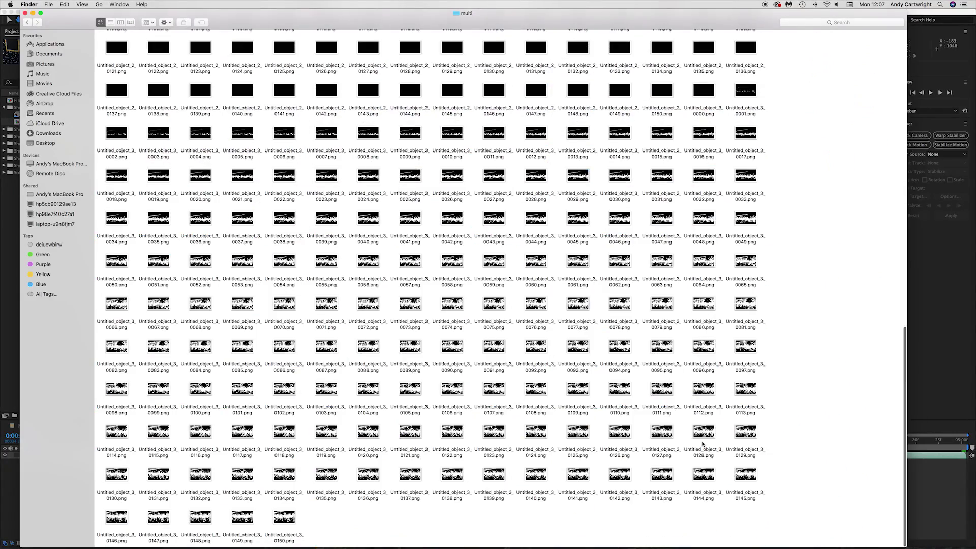
left_click_drag(758, 503, 706, 122)
scroll(777, 177, "up", 8)
scroll(777, 177, "down", 5)
left_click_drag(834, 92, 859, 105)
Move the Untitled_object_2 images 0000 to 0150 into the sphere folder and the remaining Untitled_object_1 images into the sun folder
scroll(810, 208, "down", 15)
left_click(283, 224)
key("space")
key("space")
left_click_drag(729, 529, 113, 154)
left_click(116, 135, "super")
left_click(367, 133, "super")
left_click(325, 134, "super")
left_click(284, 133, "super")
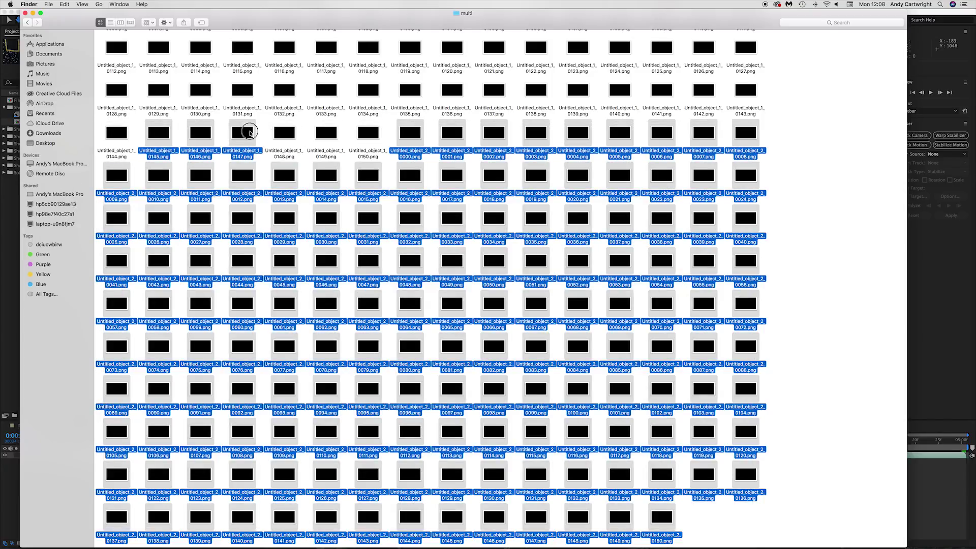
left_click(244, 132, "super")
left_click(200, 133, "super")
left_click(149, 134, "super")
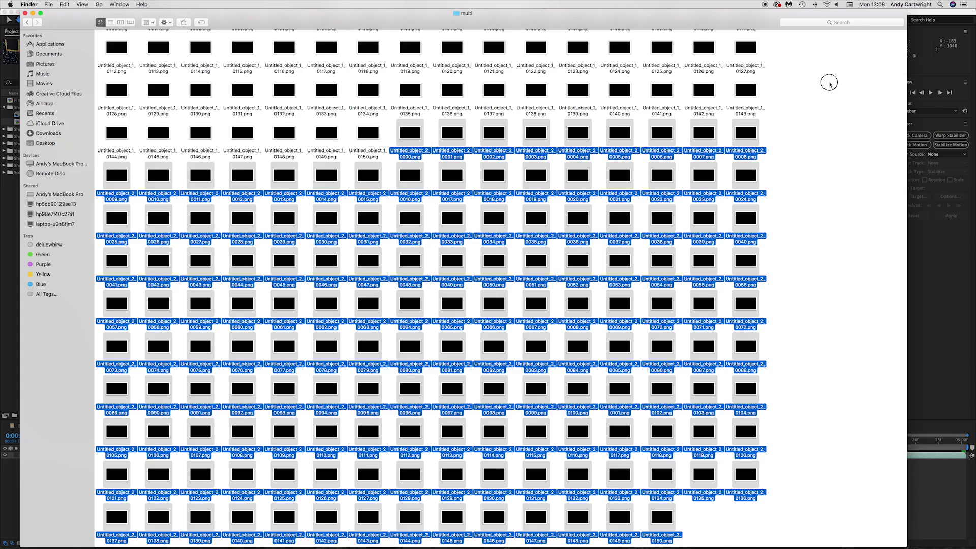
key("super+BackSpace")
left_click_drag(749, 437, 101, 43)
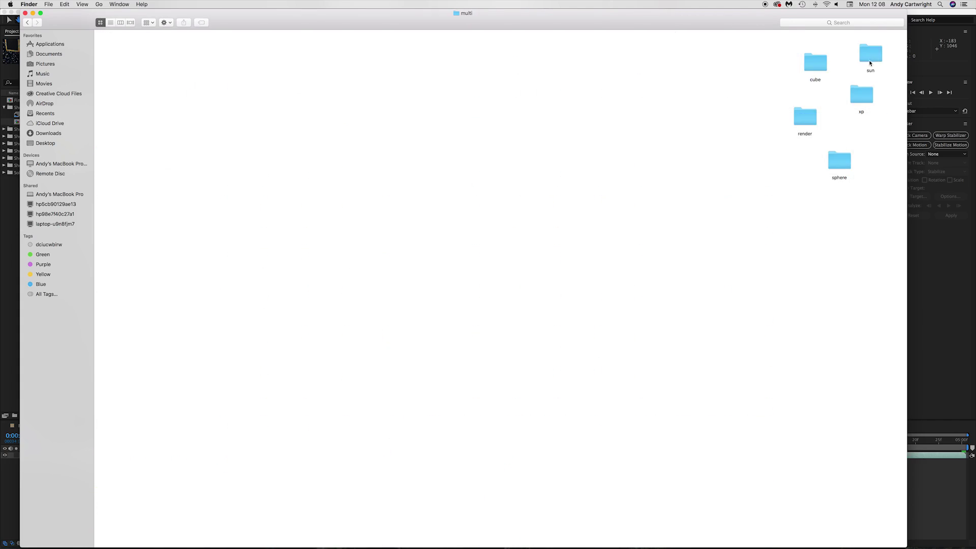
Go back out of the Shot 3 folder, close the Finder window and switch to After Effects
left_click(172, 22)
mouse_move(198, 84)
left_click(254, 87)
left_click(28, 23)
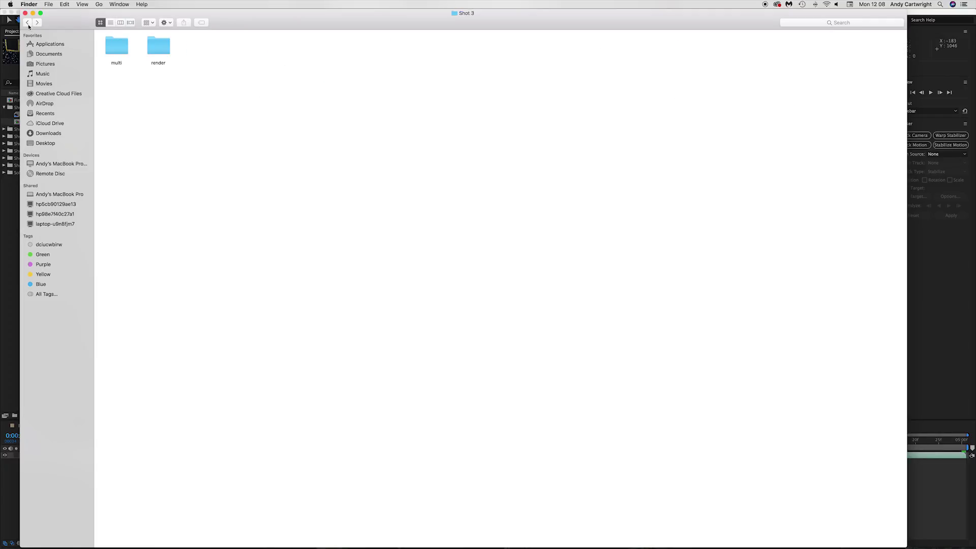
left_click(27, 23)
double_click(252, 518)
left_click(25, 13)
left_click(264, 445)
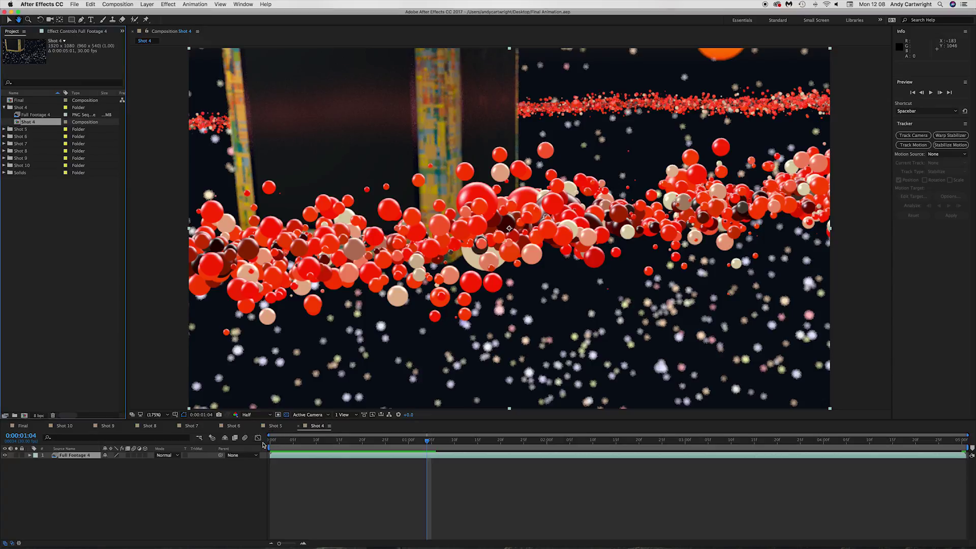
Import the Untitled_object_4 PNG sequence from the cube folder of Shot 4's multi folder
right_click(46, 209)
left_click(86, 287)
right_click(45, 225)
left_click(61, 213)
right_click(53, 261)
mouse_move(92, 295)
left_click(157, 296)
left_click(487, 79)
left_click(479, 88)
double_click(384, 110)
double_click(384, 111)
left_click(376, 109)
left_click(672, 354)
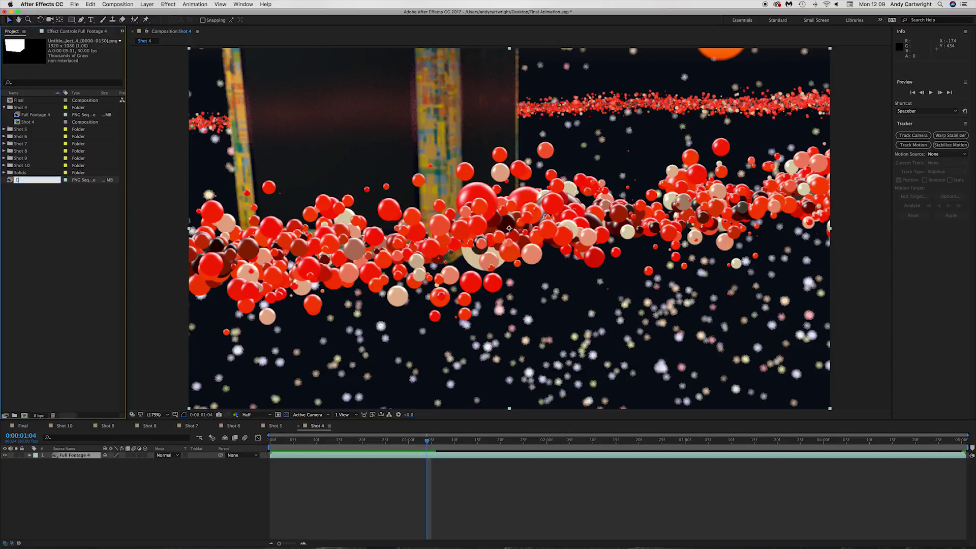
Name both the cube sequence and a new composition made from it Cube Matte 4, and file them in the Shot 4 folder
key("Return")
left_click_drag(24, 101, 25, 416)
left_click(27, 188)
key("Return")
type("Cube Matte 4")
key("Return")
left_click(31, 107, "shift")
Place Full Footage 4 beneath Cube Matte 4 in the composition and set its track matte to Luma Matte
left_click_drag(30, 107, 81, 463)
left_click(200, 462)
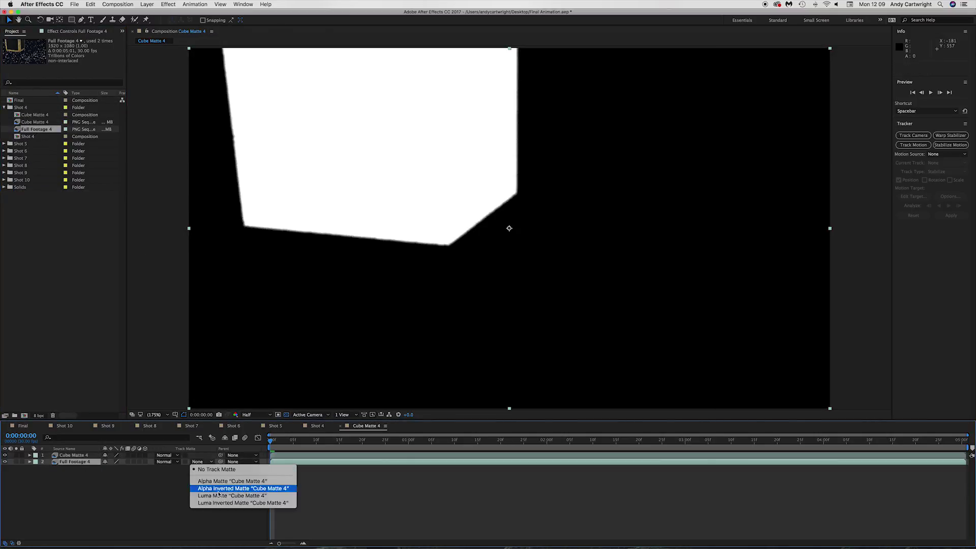
left_click(218, 491)
Return to the Shot 4 composition and import the Untitled_object_1 PNG sequence from Shot 4's sun folder
right_click(52, 244)
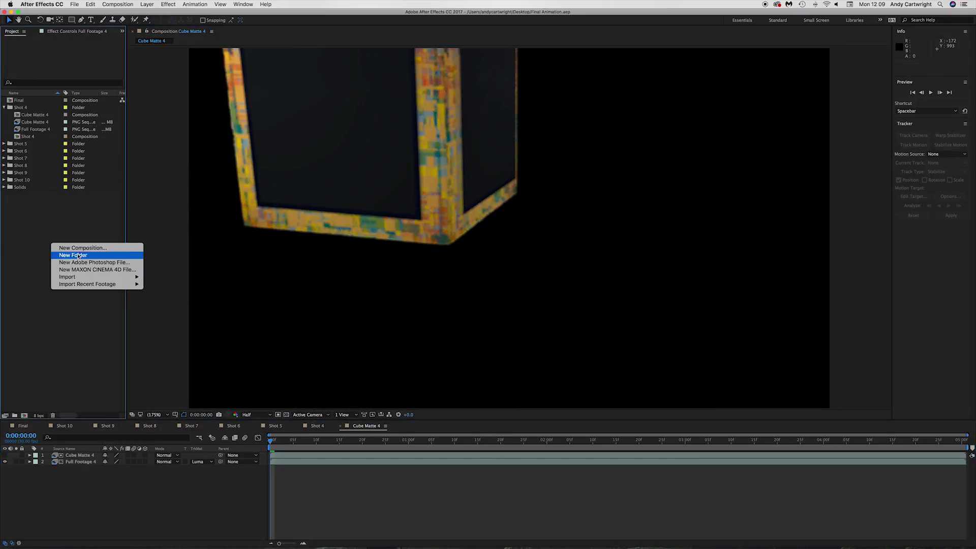
key("Escape")
left_click(311, 426)
left_click(616, 443)
left_click_drag(616, 447, 1, 298)
right_click(20, 218)
mouse_move(51, 254)
left_click(155, 253)
left_click(475, 80)
left_click(467, 87)
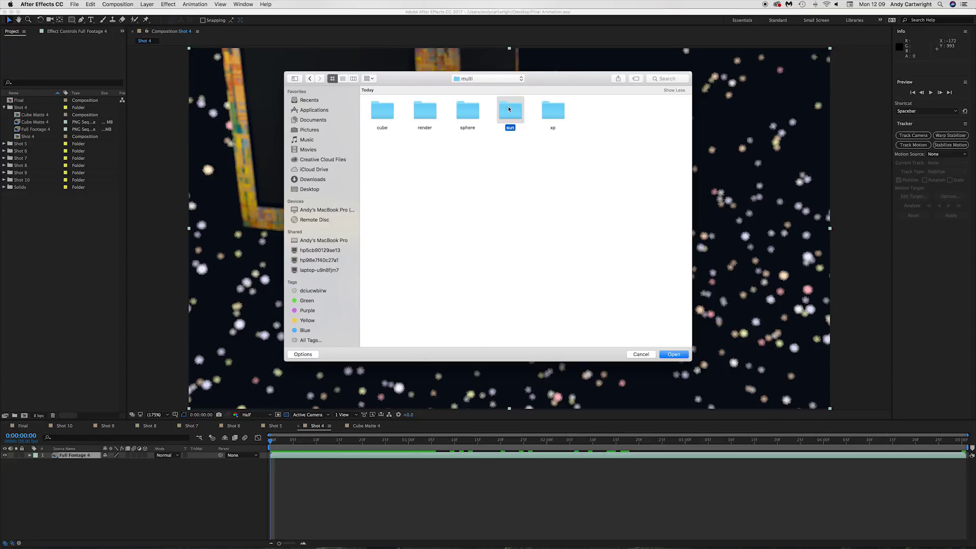
double_click(509, 109)
key("Return")
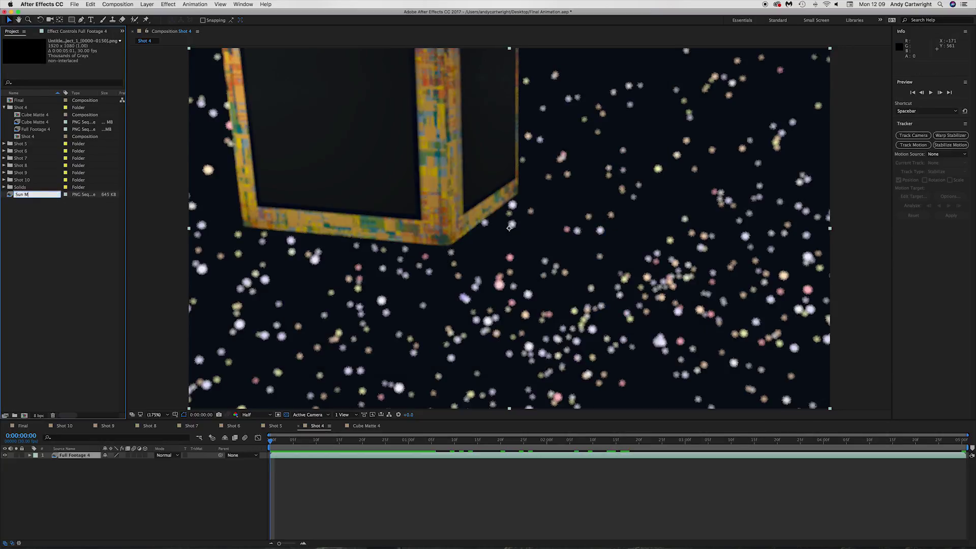
Name both the sun sequence and a new composition made from it Sun Matte 4, and file them in the Shot 4 folder
left_click_drag(34, 368, 24, 416)
type("Sun Matte 4")
key("Return")
left_click(25, 194, "shift")
Place Full Footage 4 beneath Sun Matte 4 with Luma Matte as its track matte, and preview the composition
left_click_drag(26, 195, 76, 517)
left_click(198, 462)
left_click(219, 495)
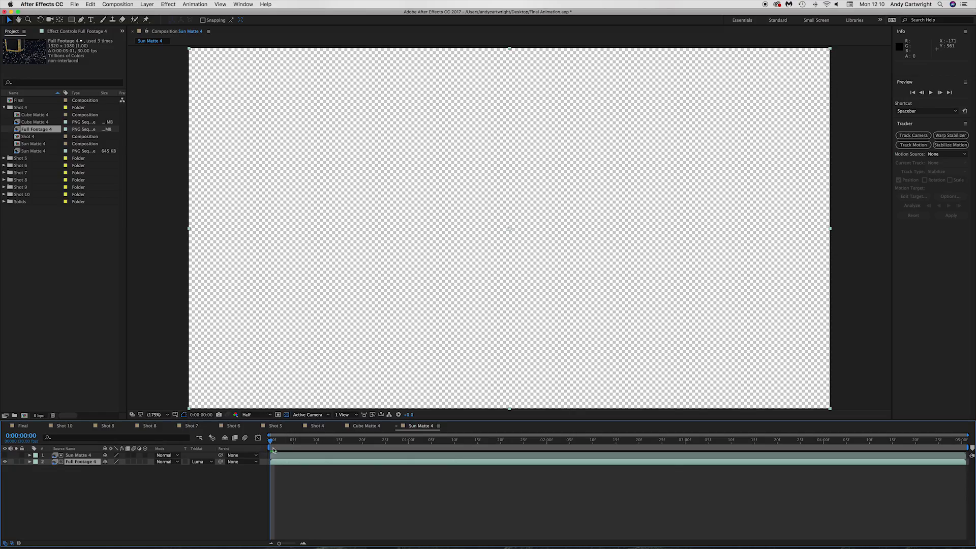
key("space")
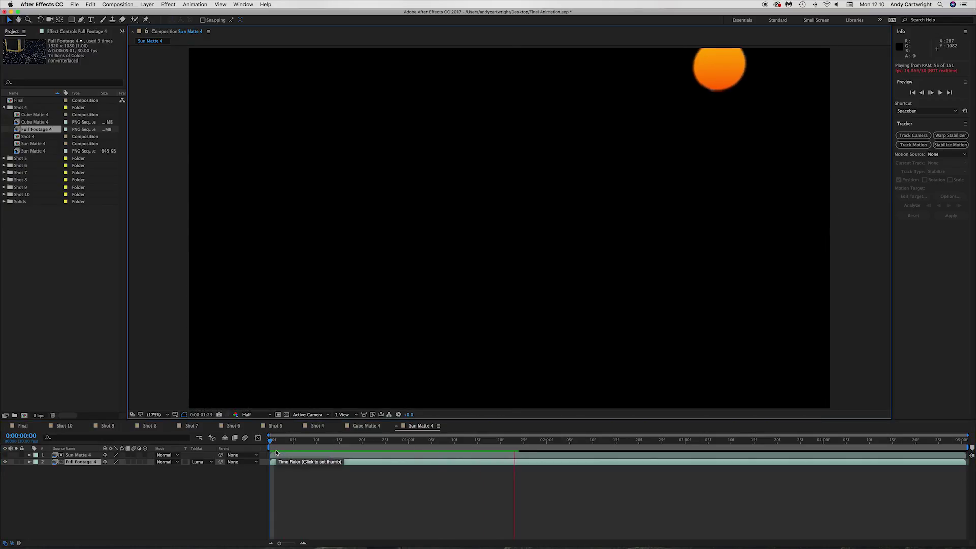
Import the Untitled_object_3 PNG sequence from the xp folder of Shot 4's multi folder
left_click(48, 311)
right_click(53, 246)
mouse_move(102, 285)
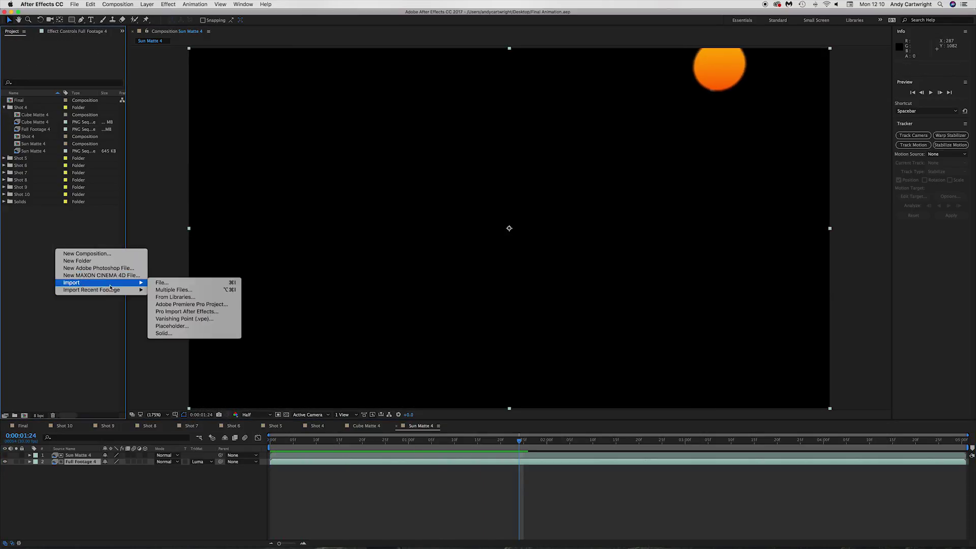
left_click(163, 283)
left_click(491, 79)
left_click(497, 88)
double_click(471, 111)
left_click(382, 111)
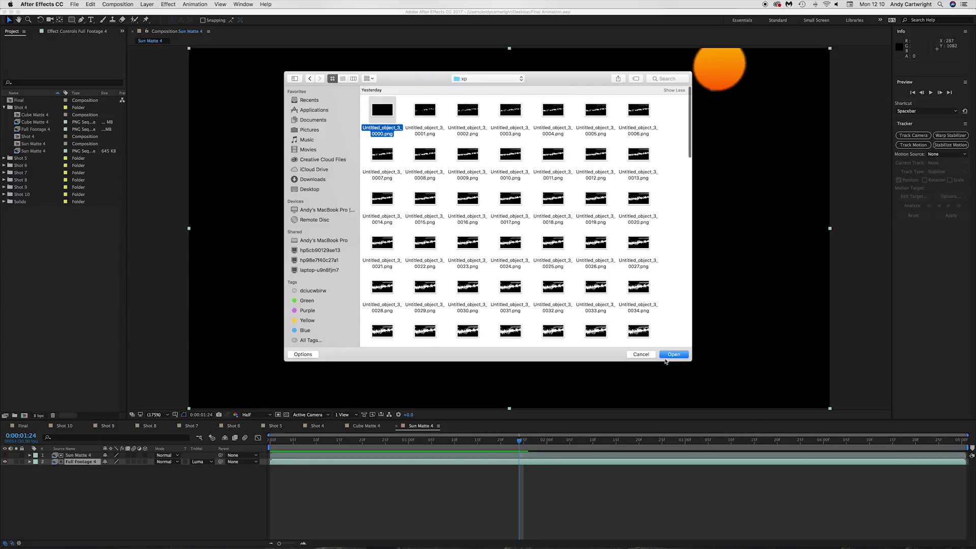
left_click(669, 355)
Name both the xp sequence and a new composition made from it XP Matte 4, and file them in the Shot 4 folder
left_click_drag(44, 208, 23, 416)
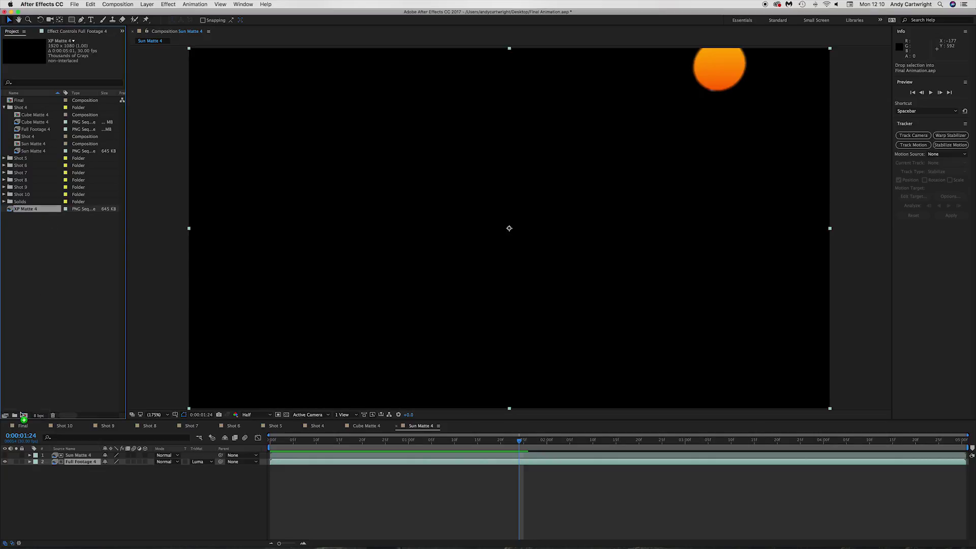
key("Return")
type("XP Matte 4")
key("Return")
left_click(25, 216, "shift")
Place Full Footage 4 beneath XP Matte 4 with Luma Matte as its track matte, and save the project
left_click_drag(25, 216, 76, 462)
left_click(199, 462)
left_click(218, 496)
key("space")
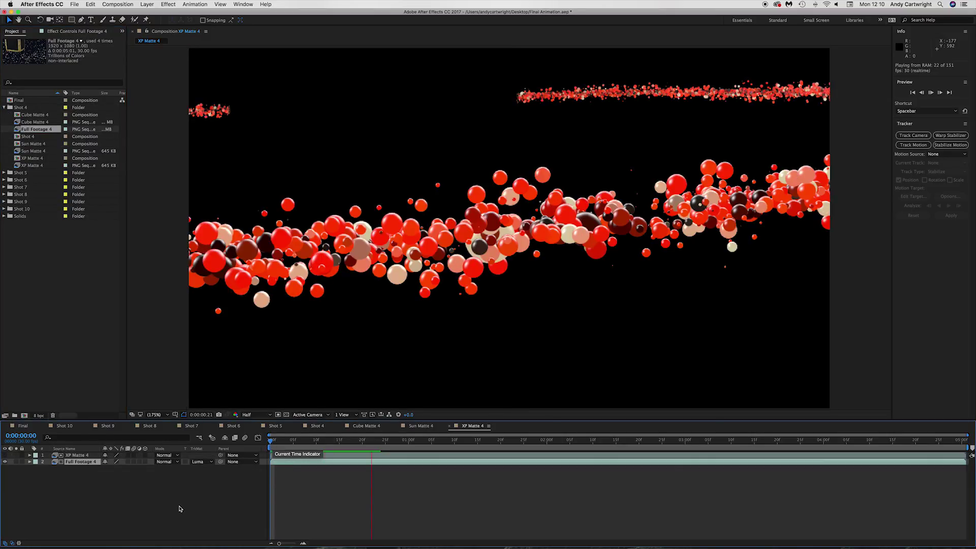
key("super+s")
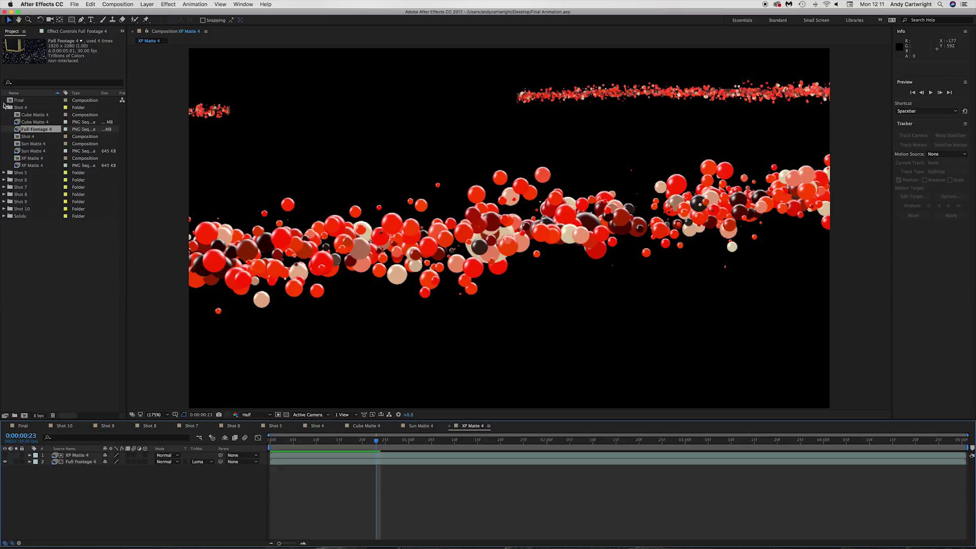
Layer the Cube Matte 4, Sun Matte 4 and XP Matte 4 compositions above Full Footage 4 in the Shot 4 composition
double_click(28, 137)
left_click_drag(34, 115, 62, 455)
left_click_drag(32, 143, 53, 455)
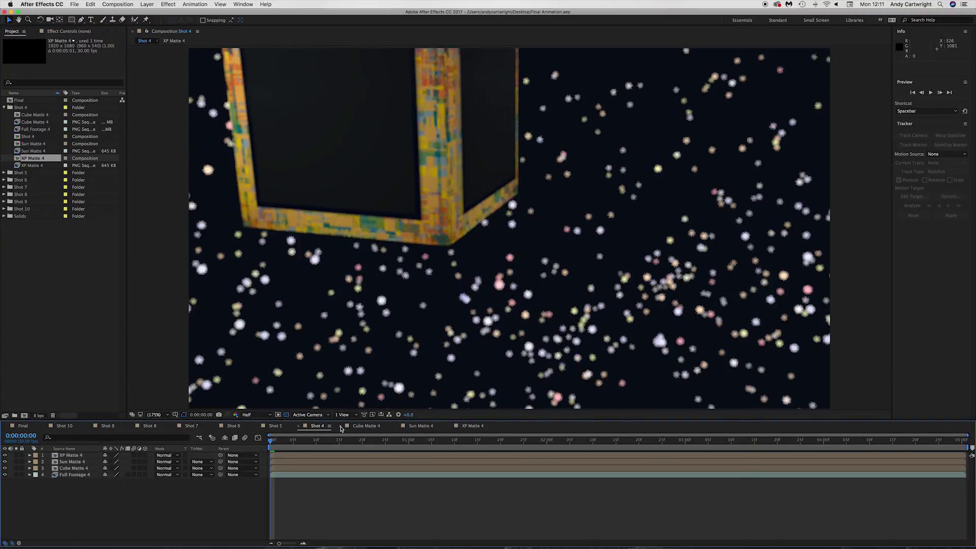
Close the timelines of the three Shot 4 matte compositions and collapse the Shot 4 folder
left_click(340, 425)
left_click(340, 425)
left_click(340, 425)
left_click(4, 108)
Create a new project folder named Shot 3
right_click(37, 283)
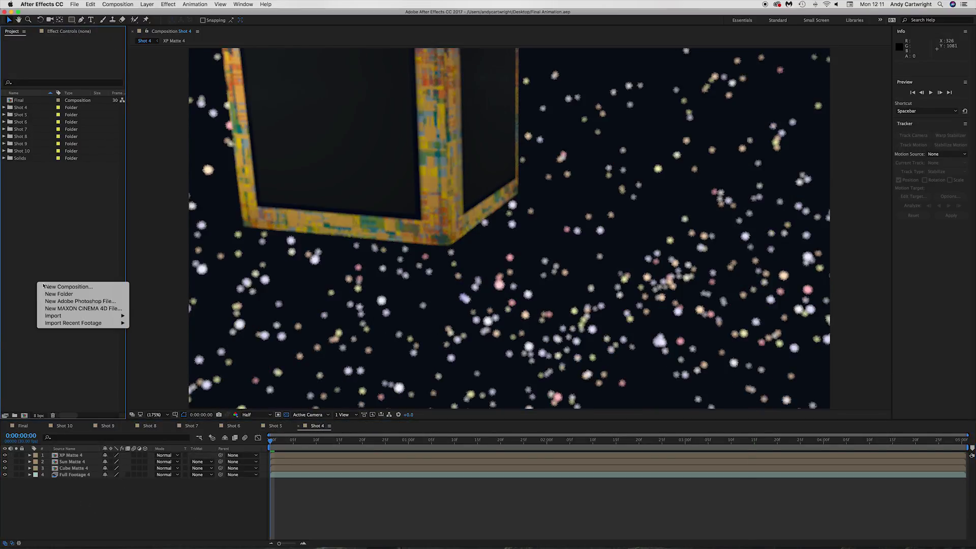
left_click(55, 294)
type("Shot 3")
key("Return")
Import the PNG sequence from Shot 3's render folder and rename it as Full Footage 3
right_click(52, 195)
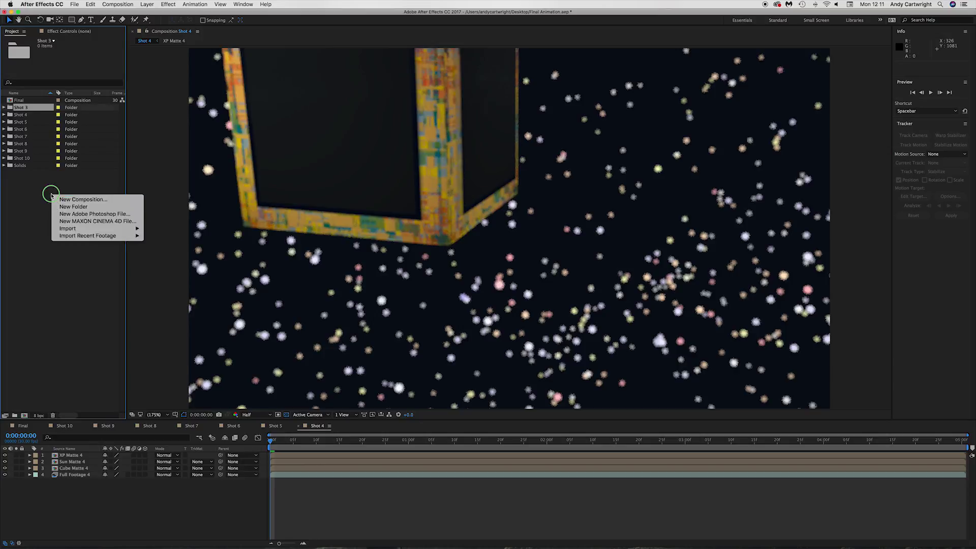
mouse_move(77, 228)
left_click(158, 228)
left_click(487, 78)
left_click(488, 91)
double_click(582, 259)
double_click(425, 112)
scroll(624, 302, "down", 10)
left_click(673, 355)
key("Return")
type("Full Footage 3")
key("Return")
Create a composition from Full Footage 3 and name it Shot 3
left_click_drag(23, 108, 24, 415)
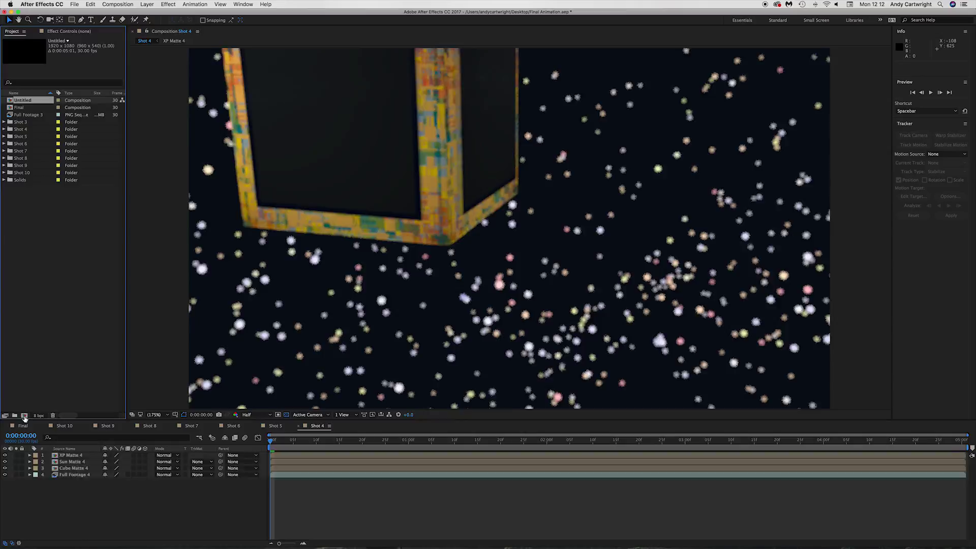
left_click(17, 180)
key("Return")
type("Shot 3")
key("Return")
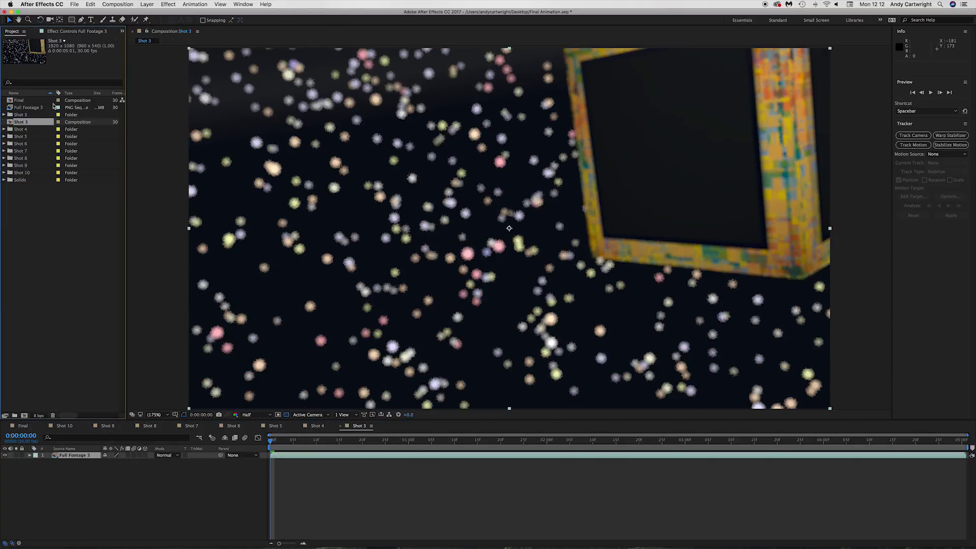
Move Full Footage 3 and the Shot 3 composition into the Shot 3 folder
left_click(29, 108, "shift")
left_click(41, 199)
left_click(22, 122)
left_click(25, 108, "super")
left_click_drag(24, 108, 23, 115)
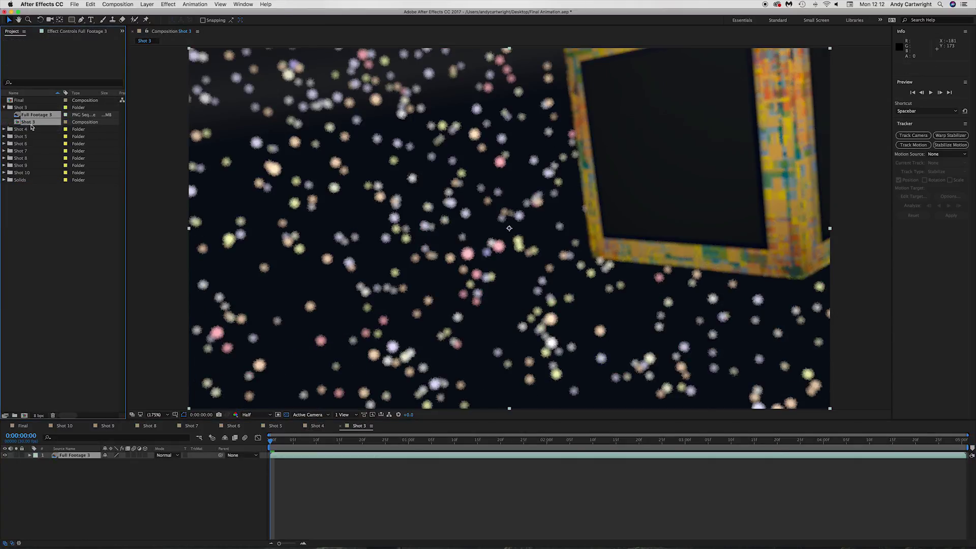
Preview the Shot 3 composition from the start
right_click(43, 260)
left_click(287, 441)
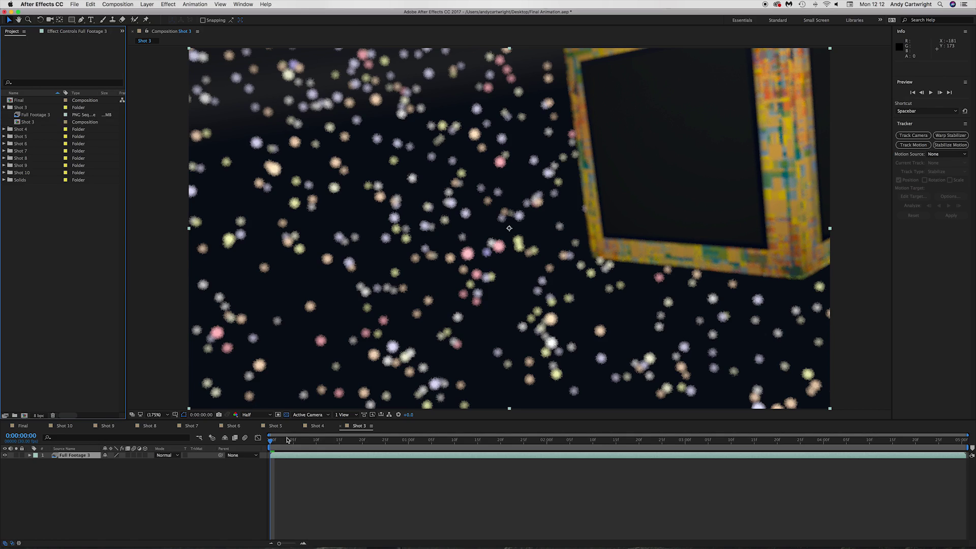
key("space")
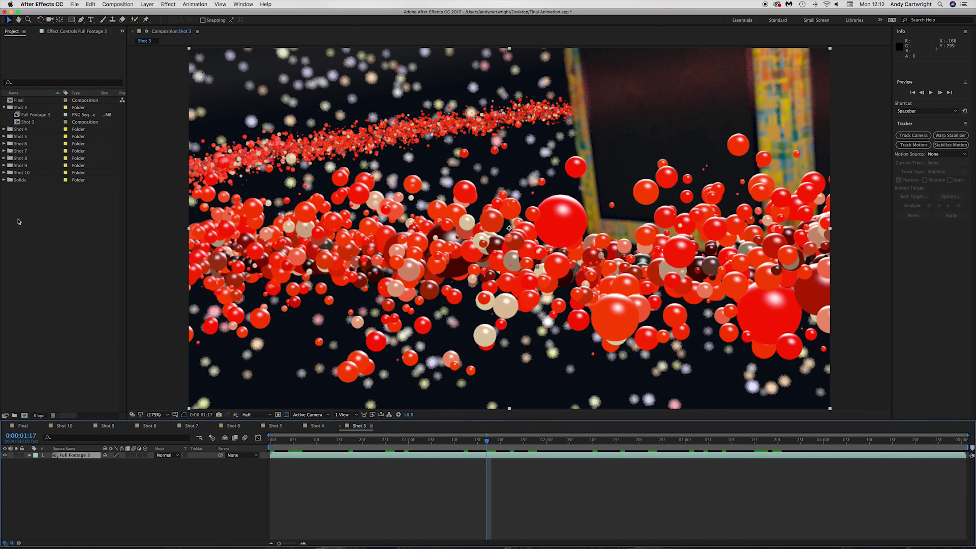
Import the PNG sequence from Shot 3's cube folder and rename it as Cube Matee 3
right_click(20, 209)
left_click(223, 240)
left_click(488, 78)
left_click(473, 102)
double_click(382, 120)
double_click(385, 115)
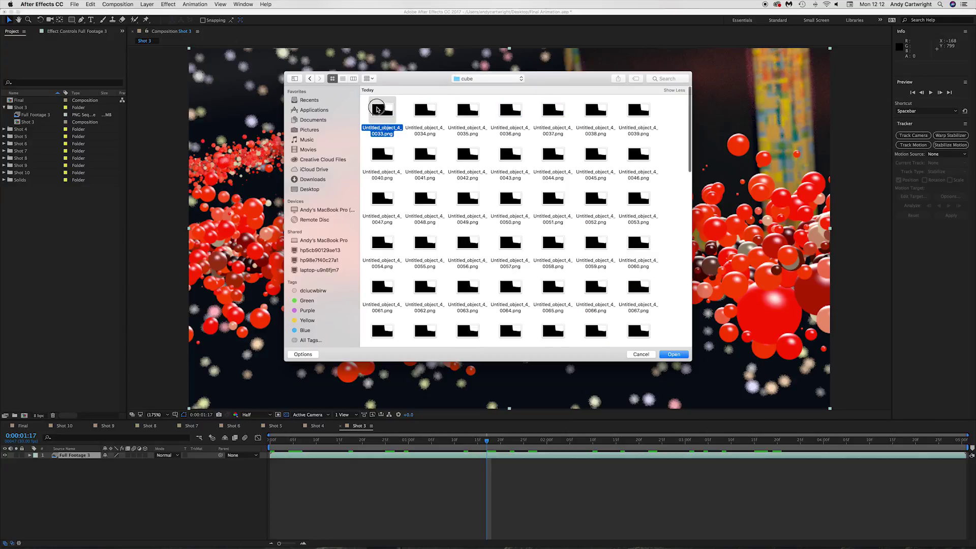
double_click(384, 113)
key("Return")
type("Cube Matee 3")
key("Return")
Create a composition from the Cube Matee 3 sequence and name it Cube Matte 3
left_click_drag(30, 100, 24, 415)
key("Return")
type("Cube Matte")
key("Return")
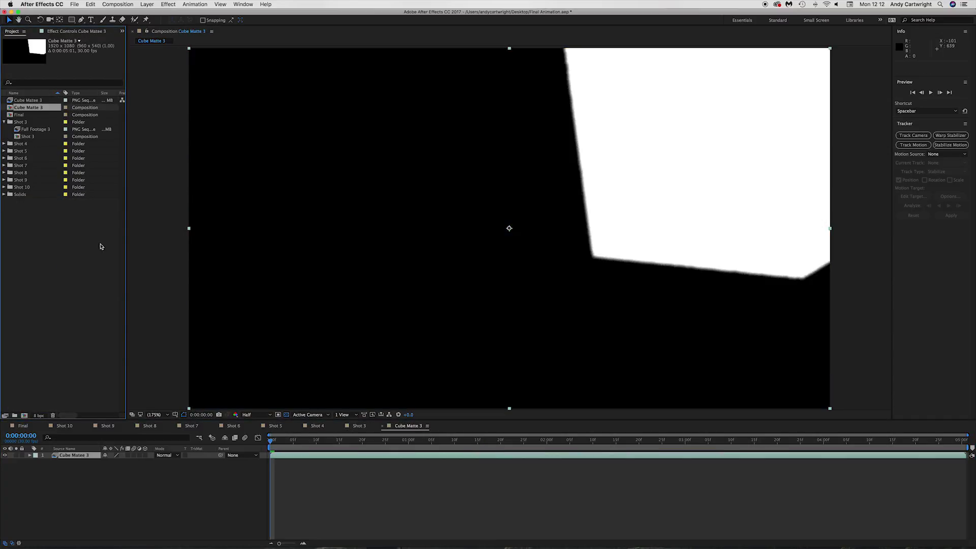
File both cube items in the Shot 3 folder, then add Full Footage 3 beneath the matte with a Luma Matte and save
left_click(26, 101, "shift")
left_click_drag(26, 100, 84, 469)
left_click(200, 462)
left_click(214, 492)
left_click(287, 415)
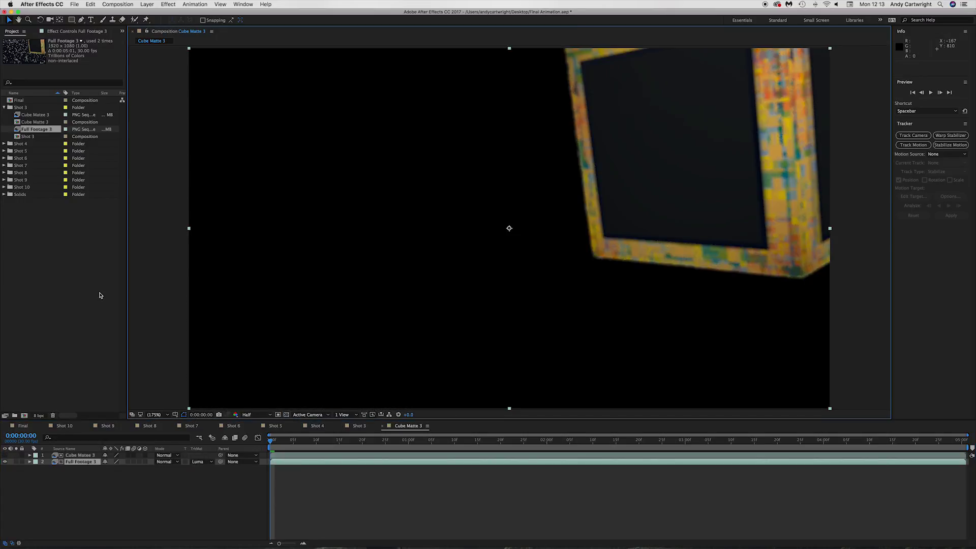
key("super+s")
Import the Untitled_object_3 PNG sequence for Shot 3's particles and rename it as XP Matte 3
right_click(76, 268)
left_click(177, 286)
left_click(489, 78)
left_click(480, 88)
double_click(550, 115)
double_click(381, 112)
key("Return")
type("XP Matte 3")
key("Return")
Build an Xp Matte 3 composition in the Shot 3 folder, with Full Footage 3 beneath XP Matte 3 using a Luma Matte
left_click_drag(24, 415, 24, 416)
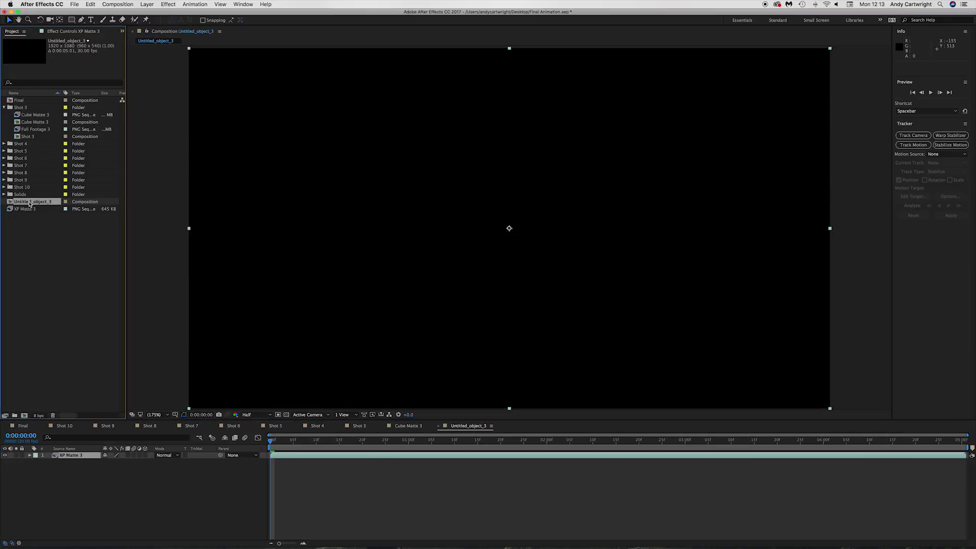
left_click_drag(26, 203, 66, 469)
left_click(202, 462)
left_click(224, 492)
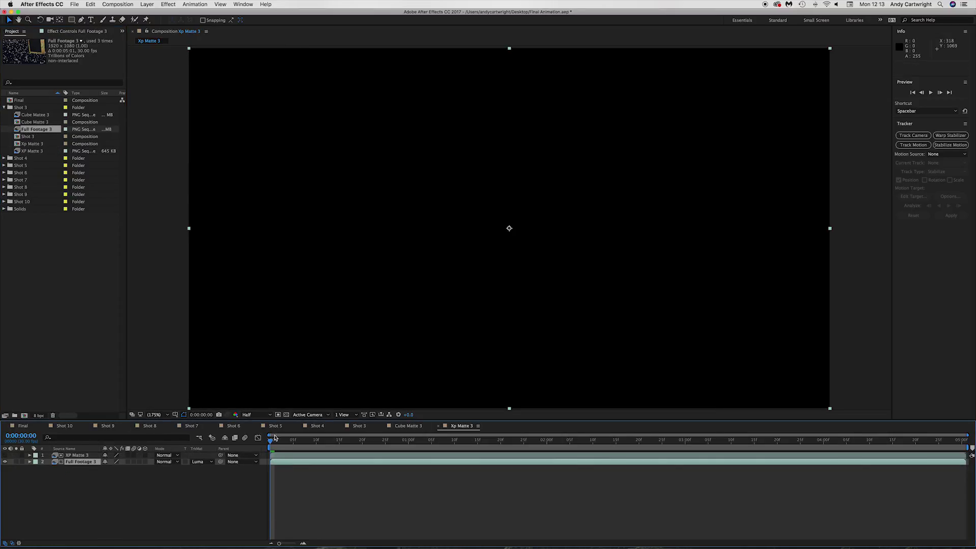
key("space")
key("super+s")
Layer the Cube Matte 3 and Xp Matte 3 compositions above Full Footage 3 in Shot 3, preview it, and save the project
left_click(359, 426)
left_click_drag(28, 122, 76, 458)
left_click_drag(30, 143, 75, 456)
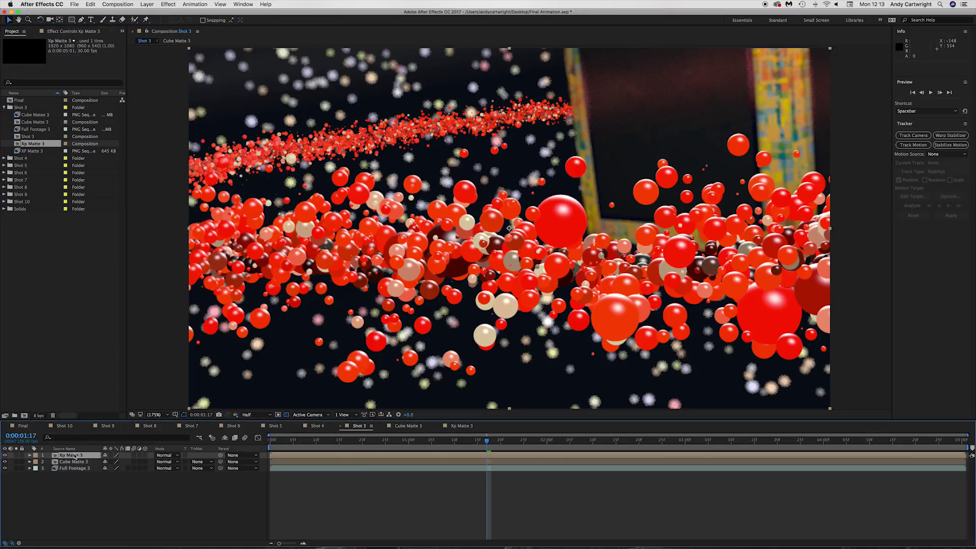
key("space")
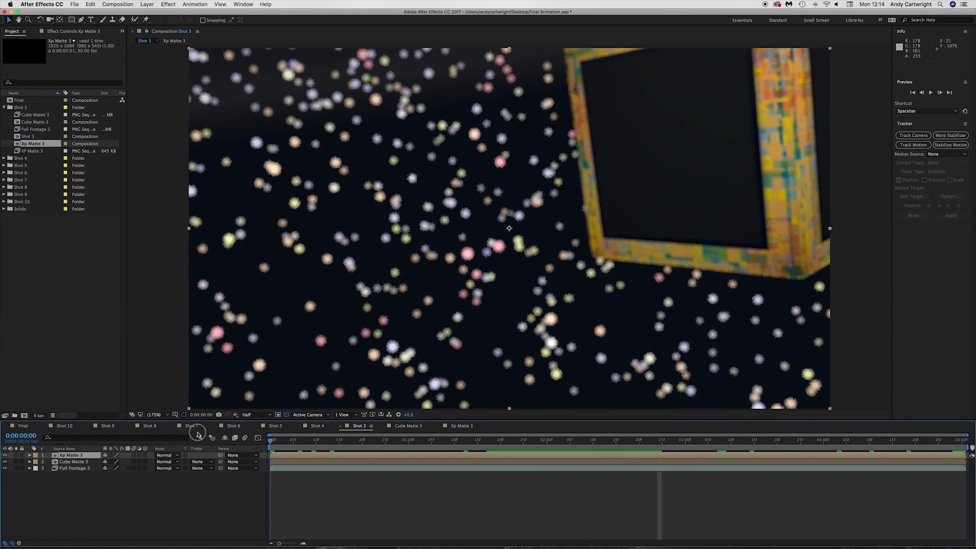
left_click(32, 310)
key("super+s")
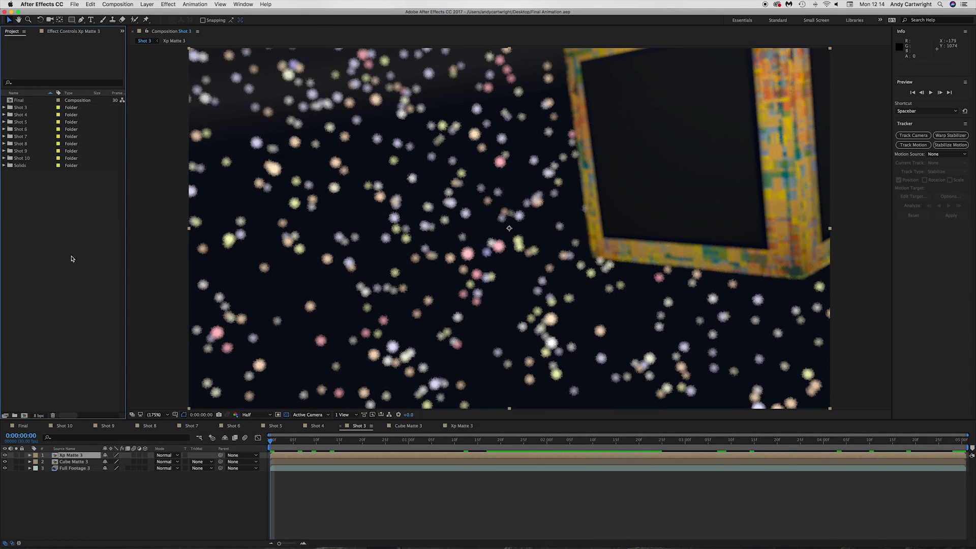
Add the Shot 3 and Shot 4 compositions to Final, stacked in order above Shot 8
left_click(23, 425)
left_click(4, 107)
left_click(28, 137)
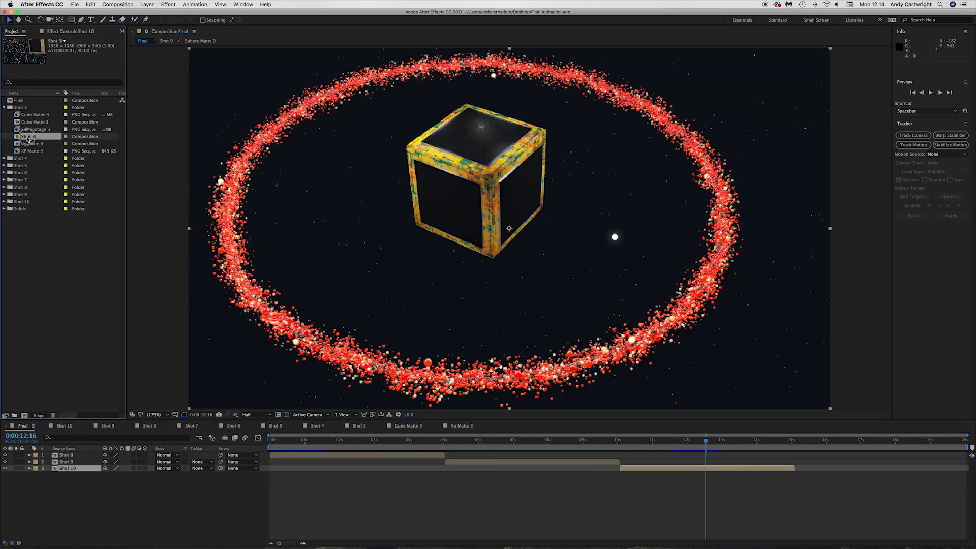
left_click_drag(28, 137, 56, 454)
left_click(4, 108)
left_click(4, 114)
left_click_drag(28, 144, 55, 457)
Add the Shot 5, Shot 6 and Shot 7 compositions to Final, stacked in order between Shot 4 and Shot 8
left_click(4, 114)
left_click(4, 122)
left_click_drag(28, 151, 56, 464)
left_click(4, 122)
left_click(4, 129)
left_click_drag(28, 158, 56, 474)
left_click(4, 129)
left_click(4, 137)
left_click_drag(28, 165, 57, 482)
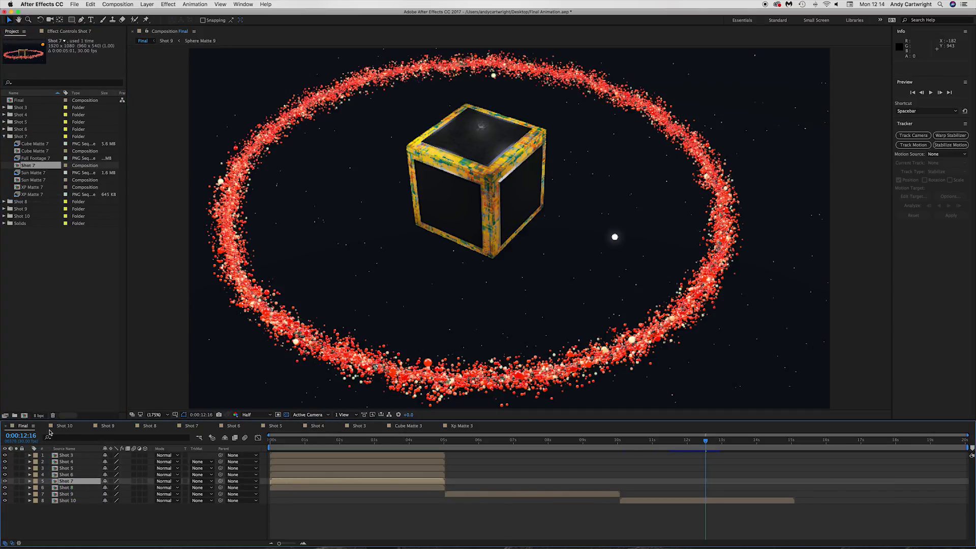
Move the Shot 9 and Shot 10 layers to the start of the Final timeline
left_click_drag(501, 494, 326, 496)
left_click_drag(630, 501, 289, 505)
key("Home")
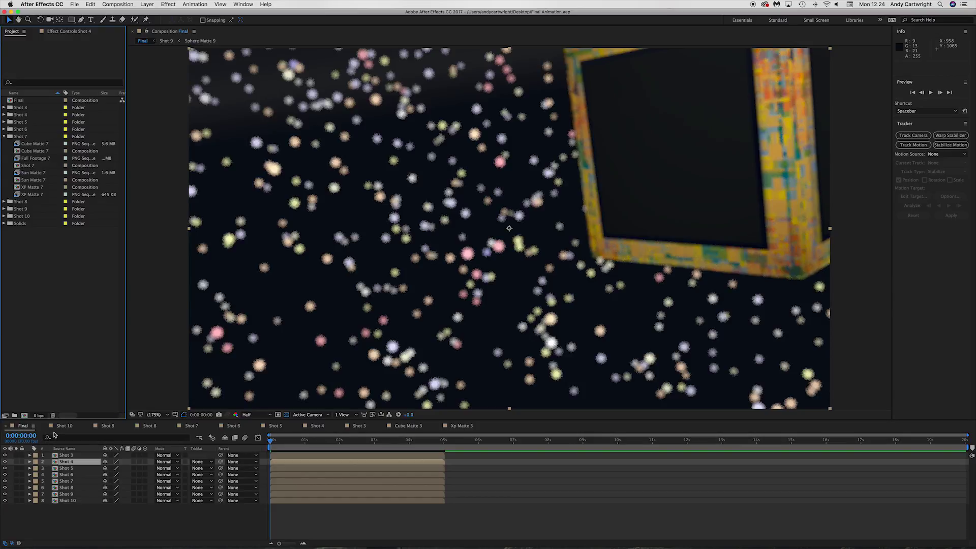
Step through the shot layers in Final one by one, from Shot 10 up to Shot 3
left_click(67, 501)
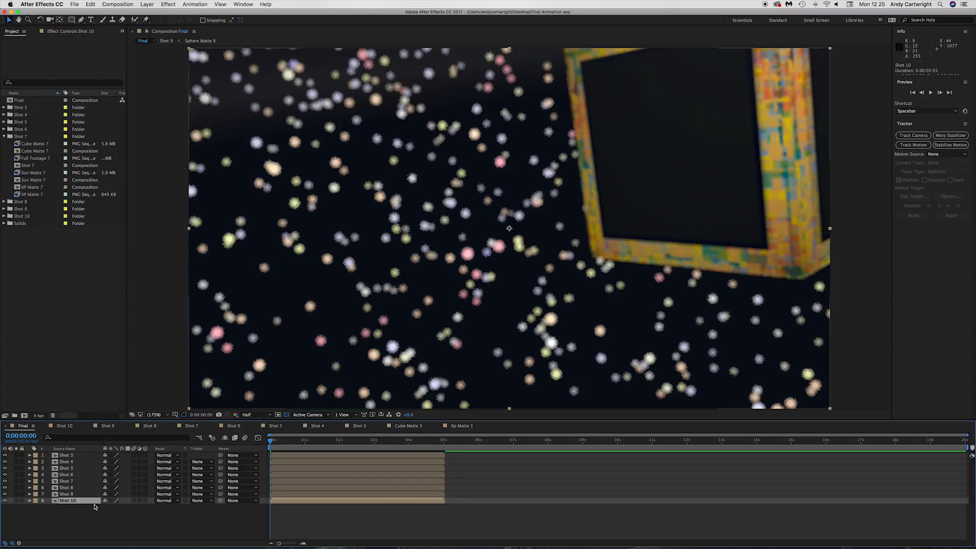
left_click(76, 492)
left_click(74, 487)
left_click(74, 481)
left_click(73, 474)
left_click(73, 468)
left_click(73, 461)
left_click(73, 455)
Switch to Cinema 4D, view frame 0 of the shot 2 render in the Picture Viewer, and return to After Effects
key("ctrl+Left")
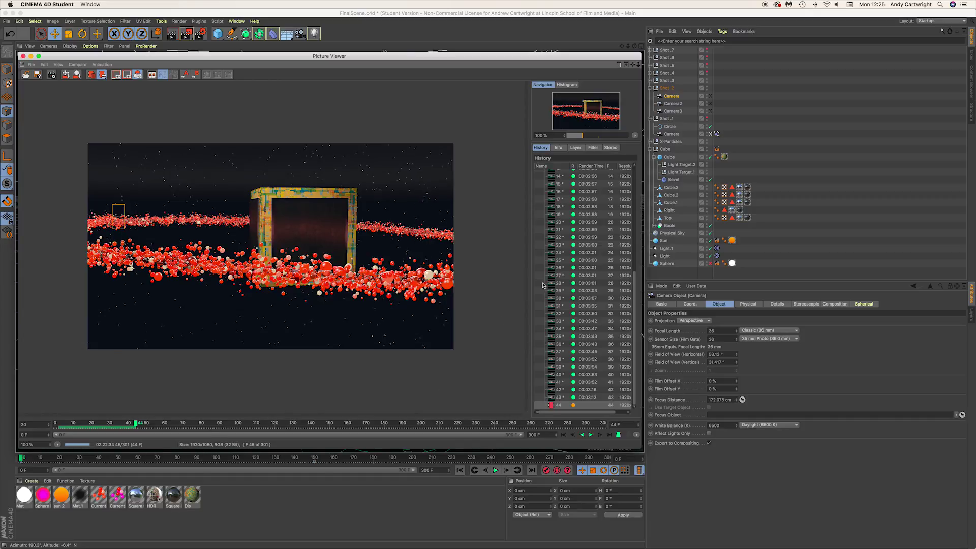
scroll(580, 251, "up", 8)
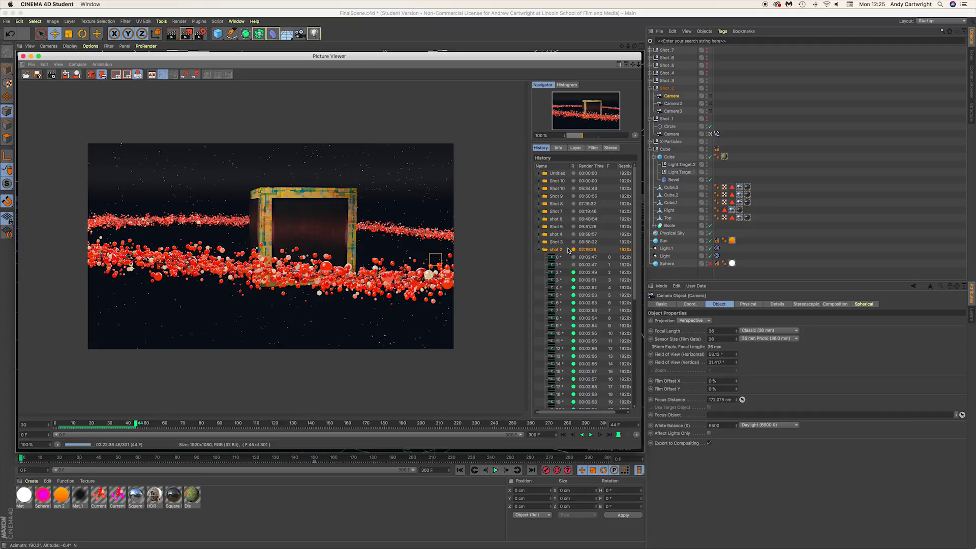
left_click(560, 256)
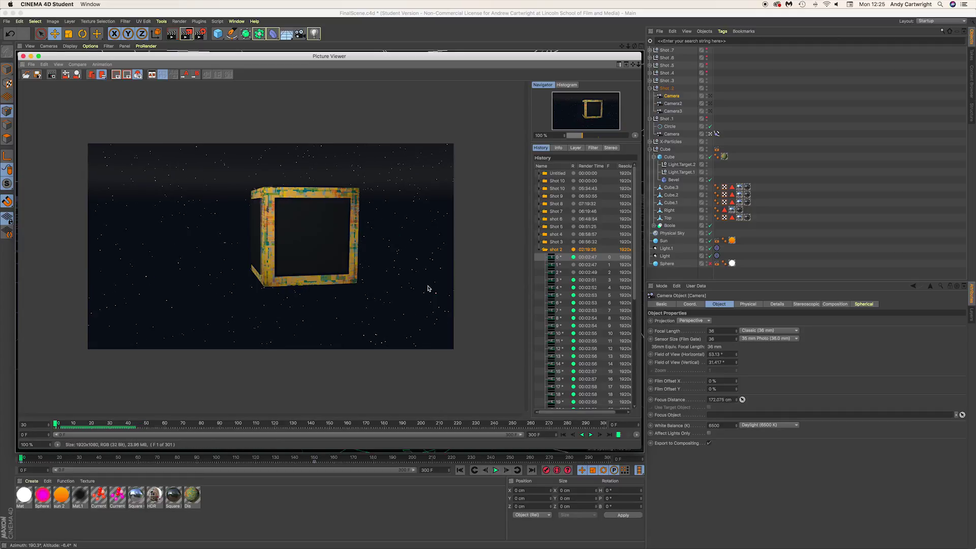
key("ctrl+Right")
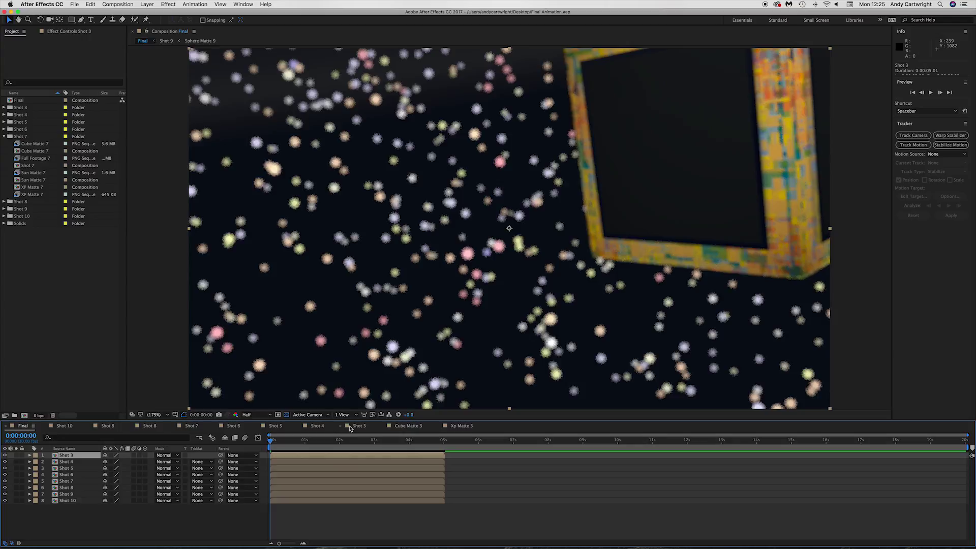
Close the Cube Matte 3 and Xp Matte 3 composition timelines and show the Shot 3 composition
left_click(383, 426)
left_click(383, 427)
left_click(358, 426)
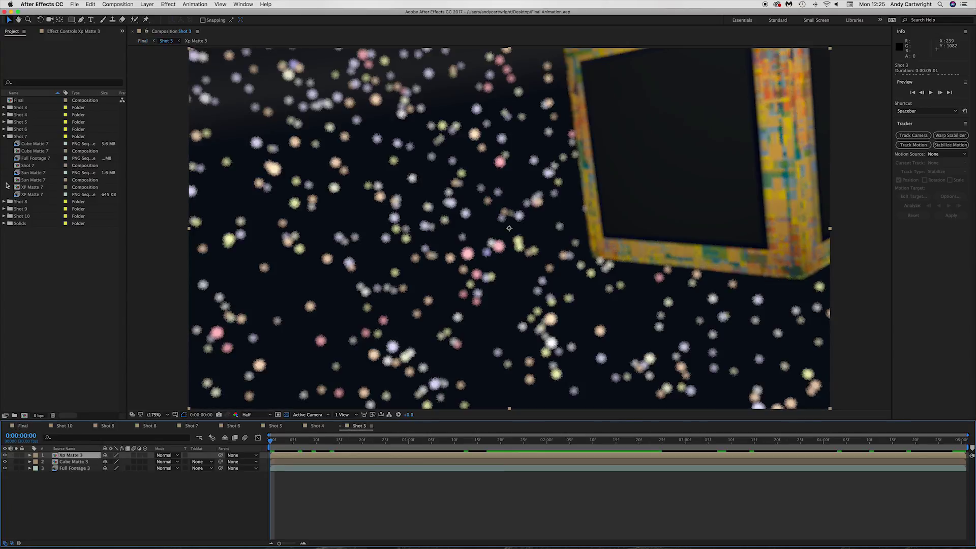
Expand the Shot 3 folder and highlight its three PNG sequences: Full Footage 3, Cube Matee 3 and XP Matte 3
left_click(4, 137)
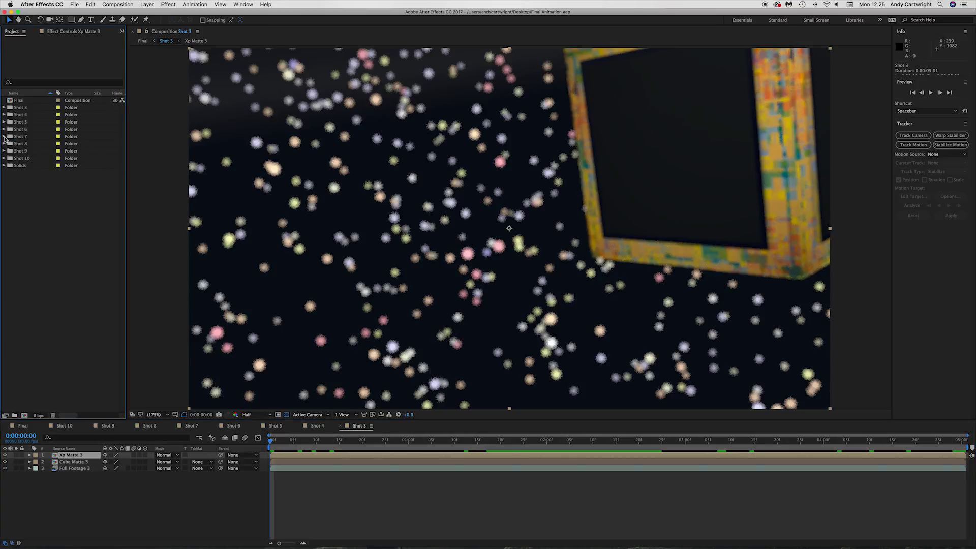
left_click(4, 107)
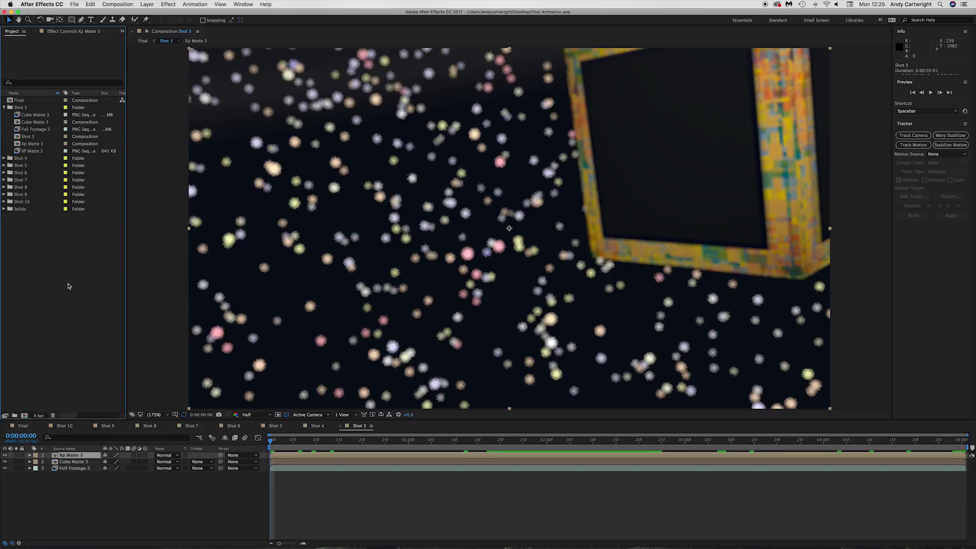
left_click(19, 132)
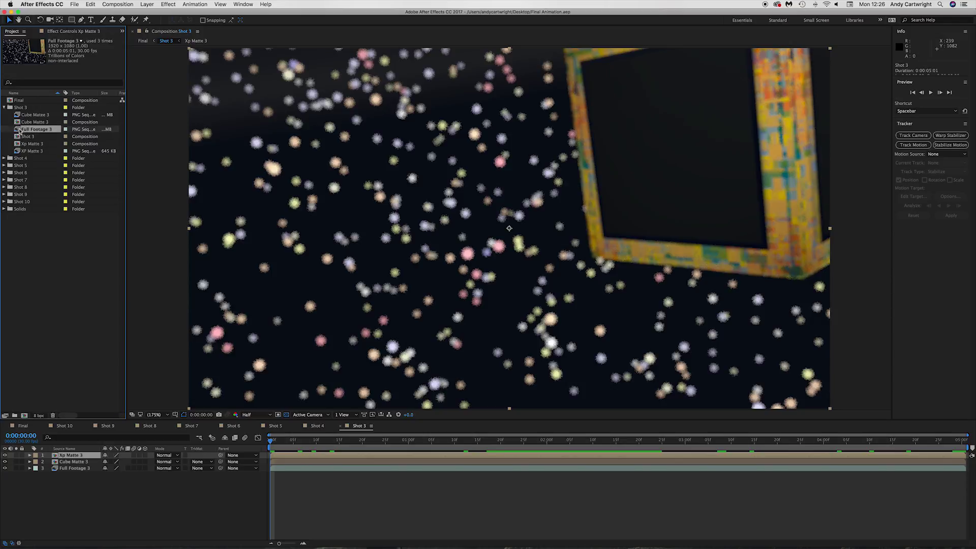
left_click(28, 116, "super")
left_click(25, 152, "super")
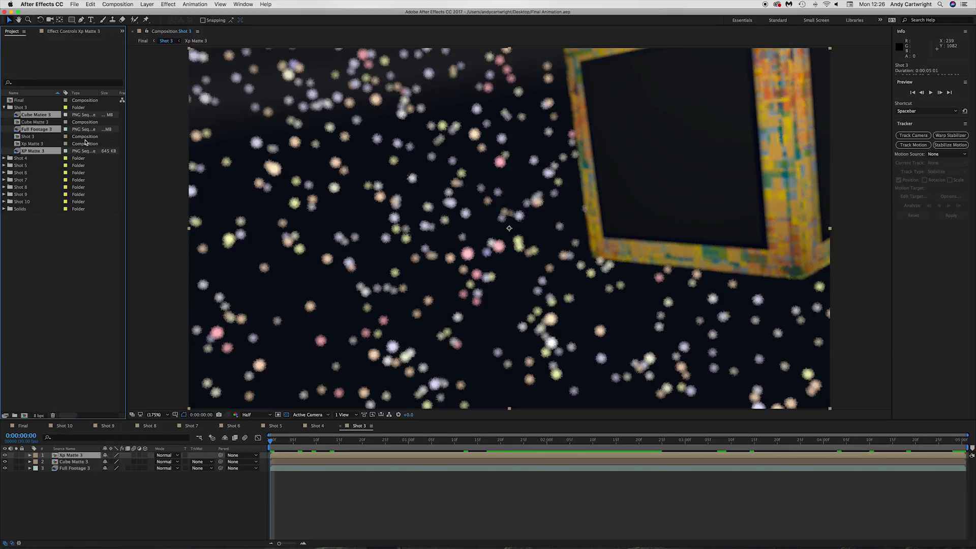
Highlight the three compositions in the Shot 3 folder: Xp Matte 3, Shot 3 and Cube Matte 3
left_click(28, 145)
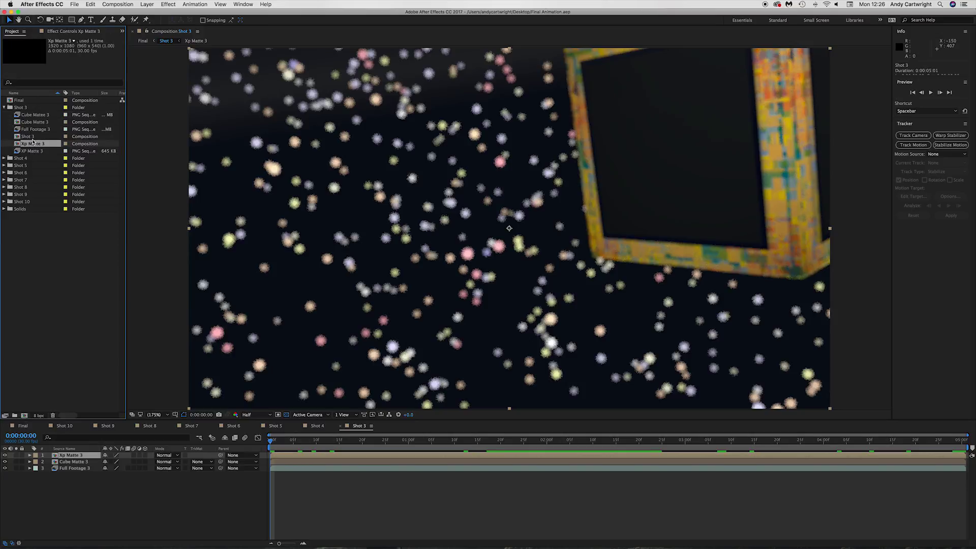
left_click(31, 138, "shift")
left_click(36, 123, "shift")
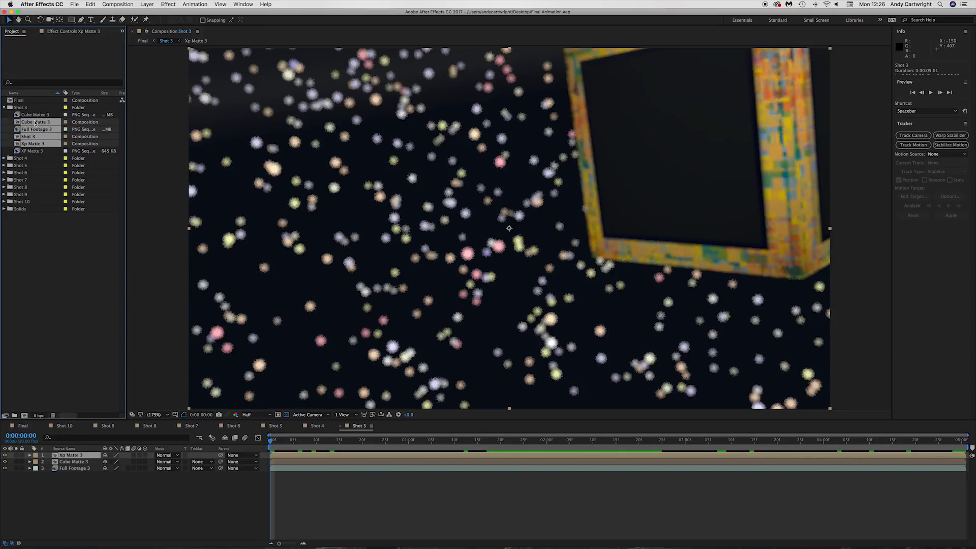
left_click(37, 129, "super")
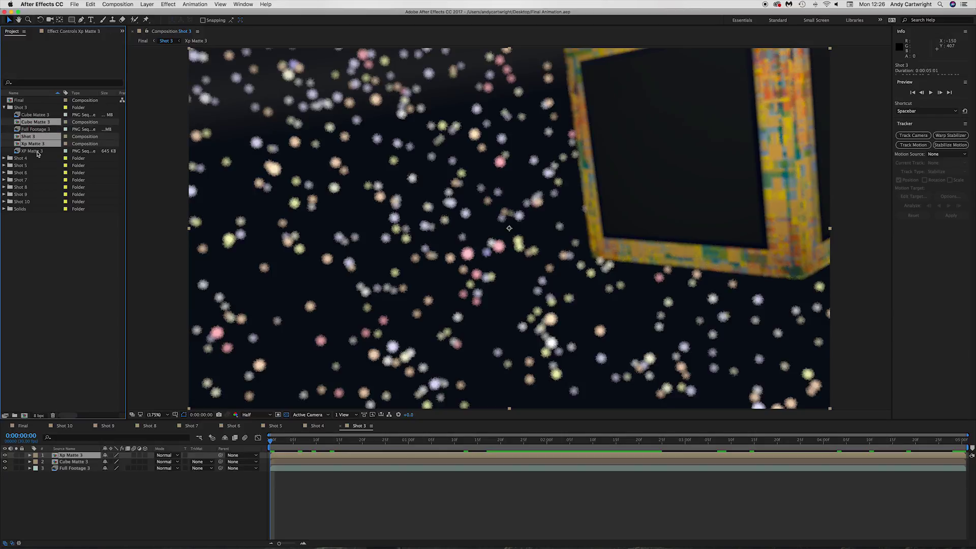
Open the Xp Matte 3 composition and preview it from the start
left_click(37, 152)
double_click(32, 144)
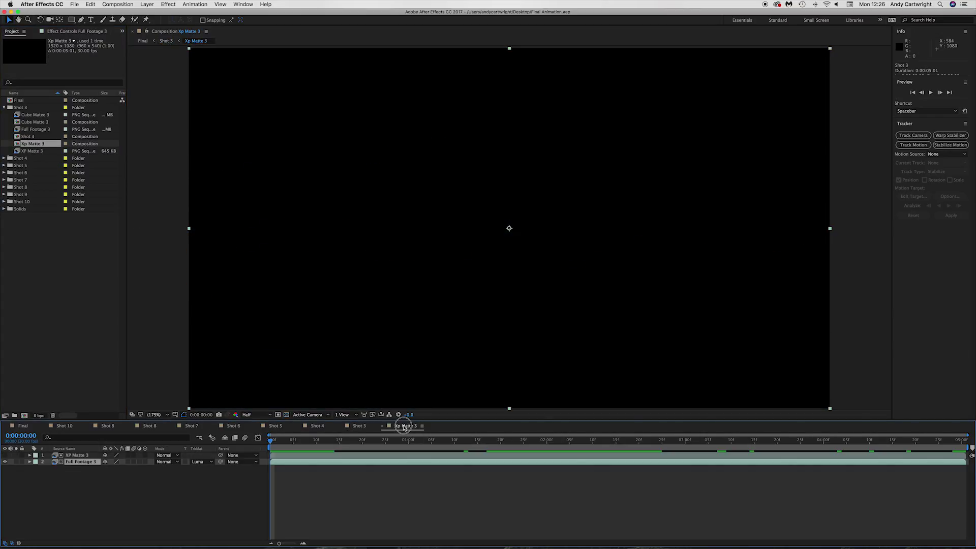
left_click(76, 456)
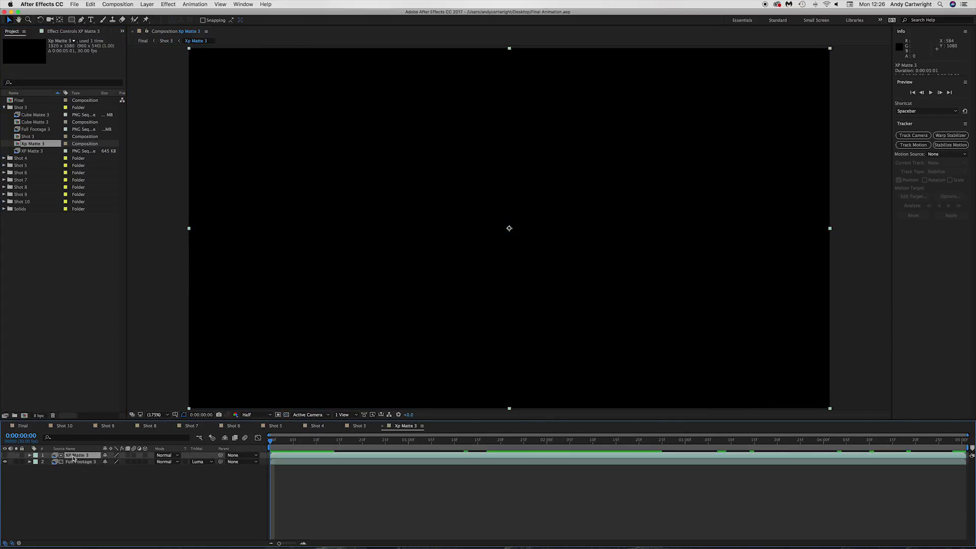
key("space")
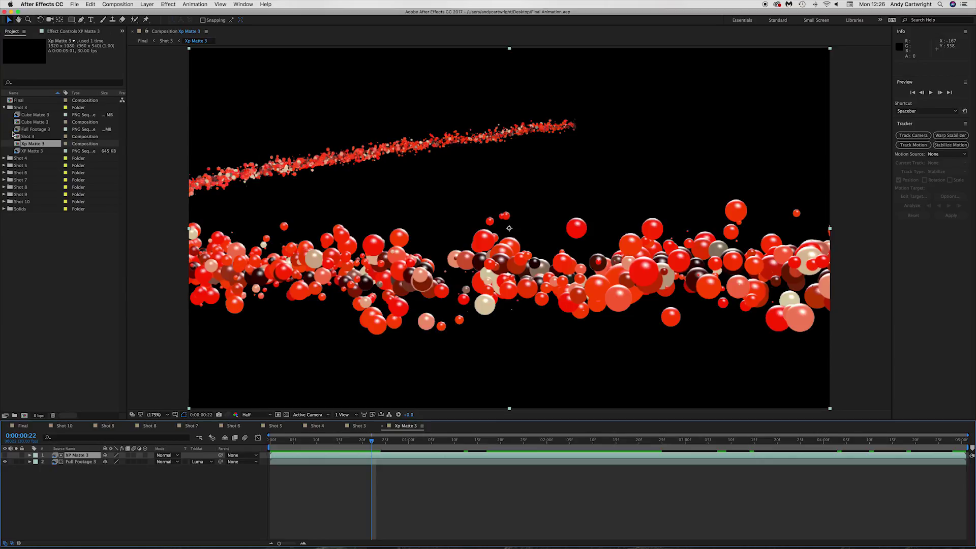
Inspect the XP Matte 3 and Full Footage 3 layers and the track matte options, keeping Luma Matte
left_click(33, 151)
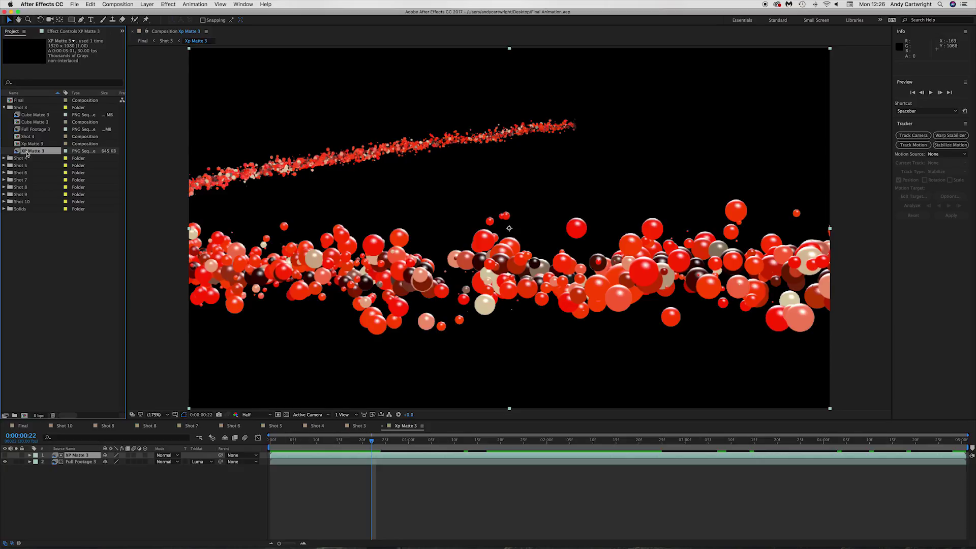
left_click(76, 462)
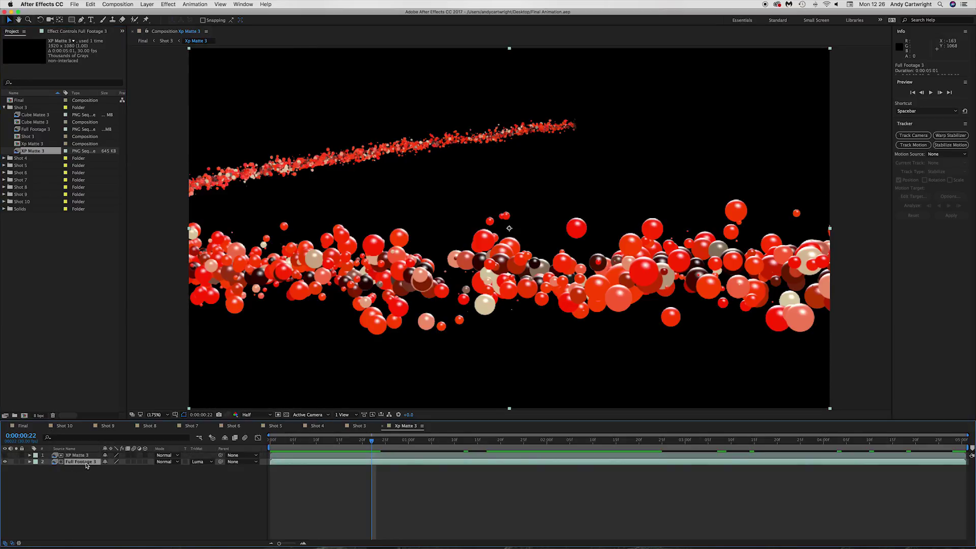
left_click(206, 462)
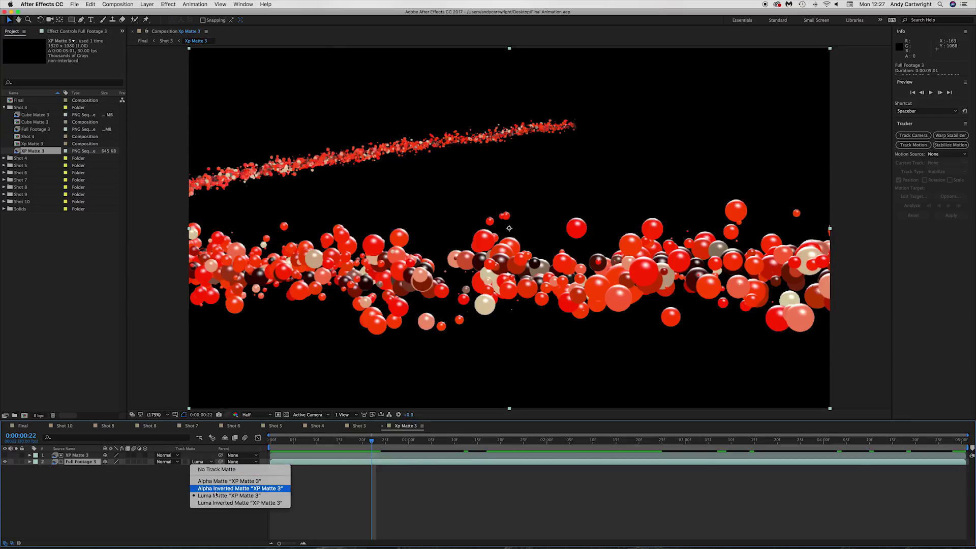
left_click(88, 500)
left_click(77, 456)
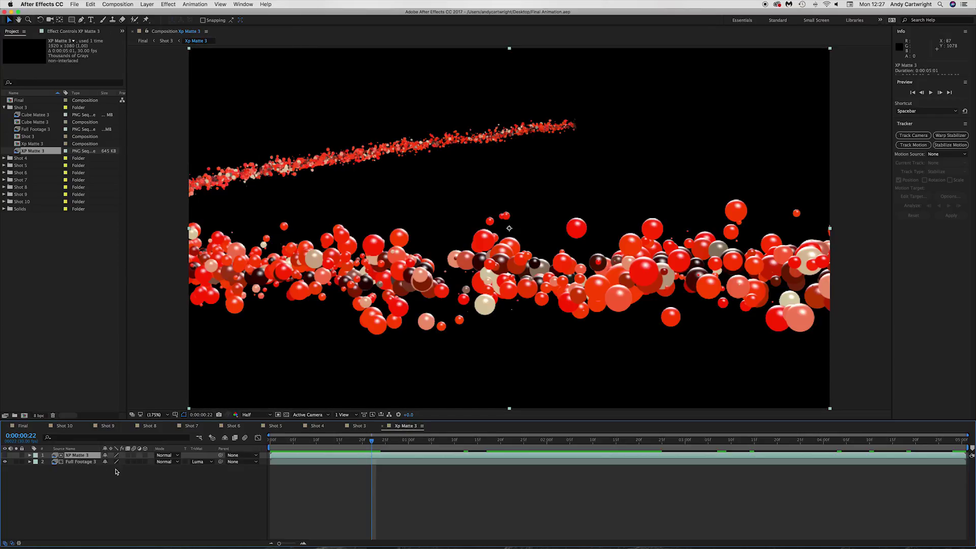
Close the Xp Matte 3 timeline, review the Final and Shot 3 compositions, and select the Xp Matte 3 composition in the project
left_click(383, 426)
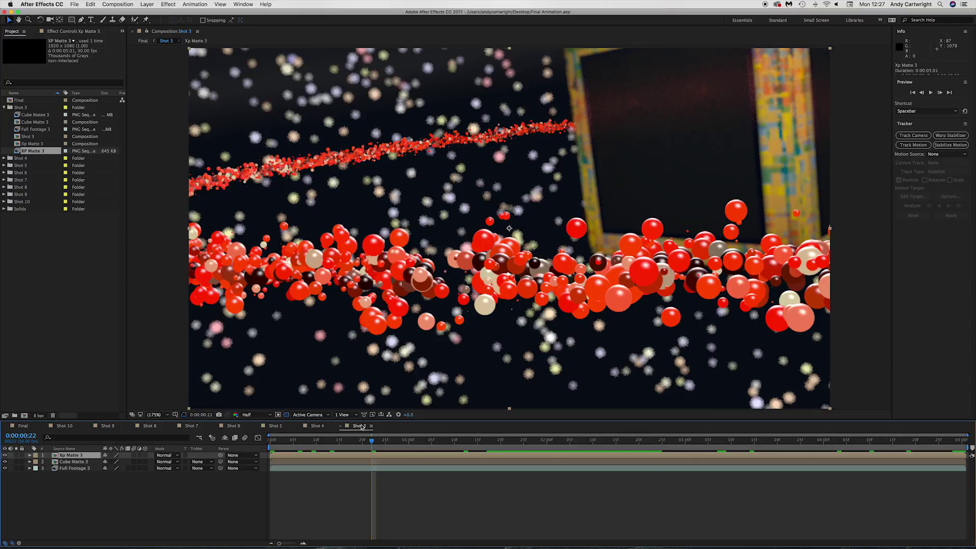
left_click(26, 427)
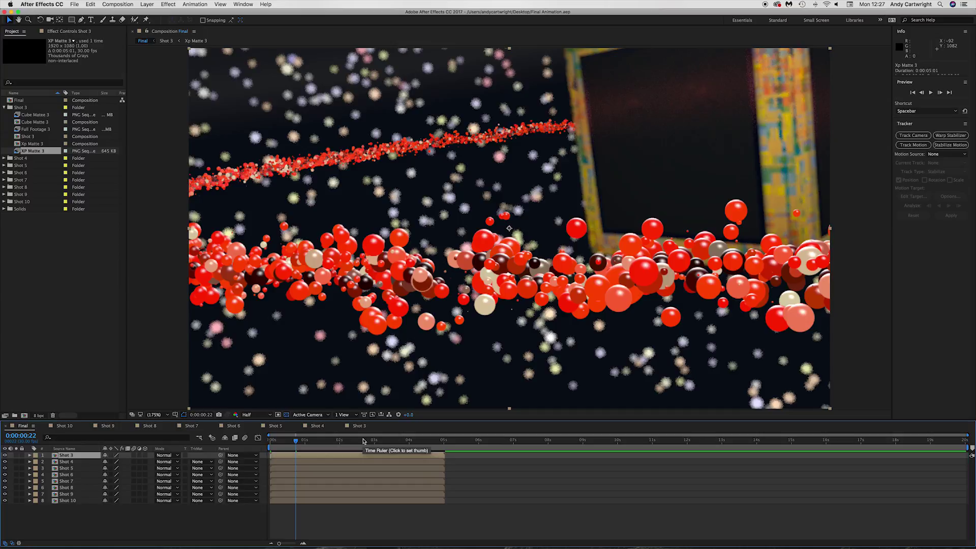
left_click(360, 426)
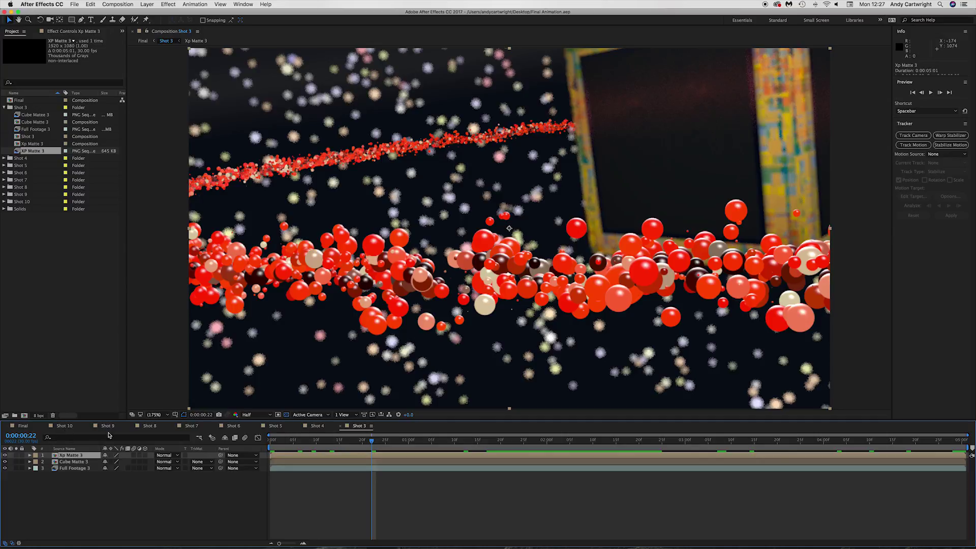
left_click(31, 144)
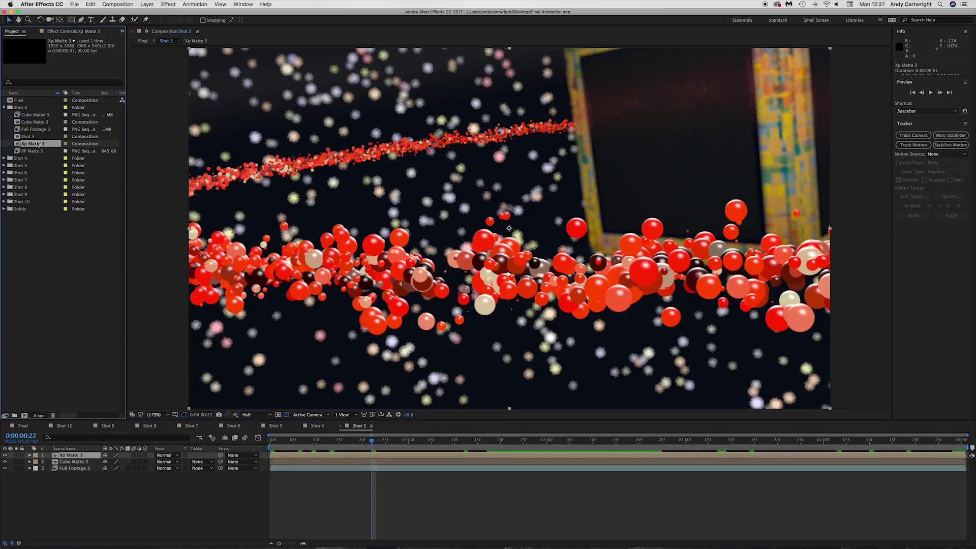
Open and close the Xp Matte 3 composition, and preview Shot 10 from the start
double_click(32, 144)
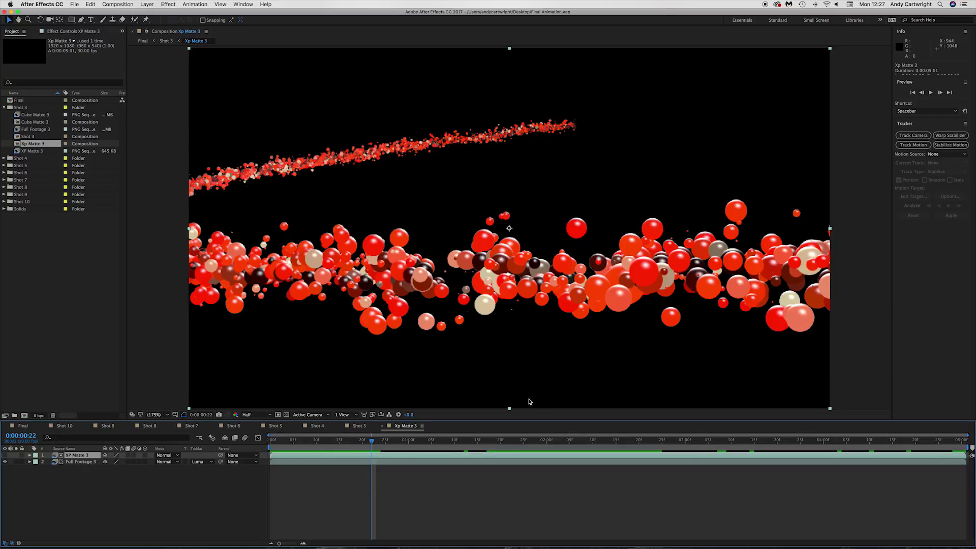
left_click(383, 427)
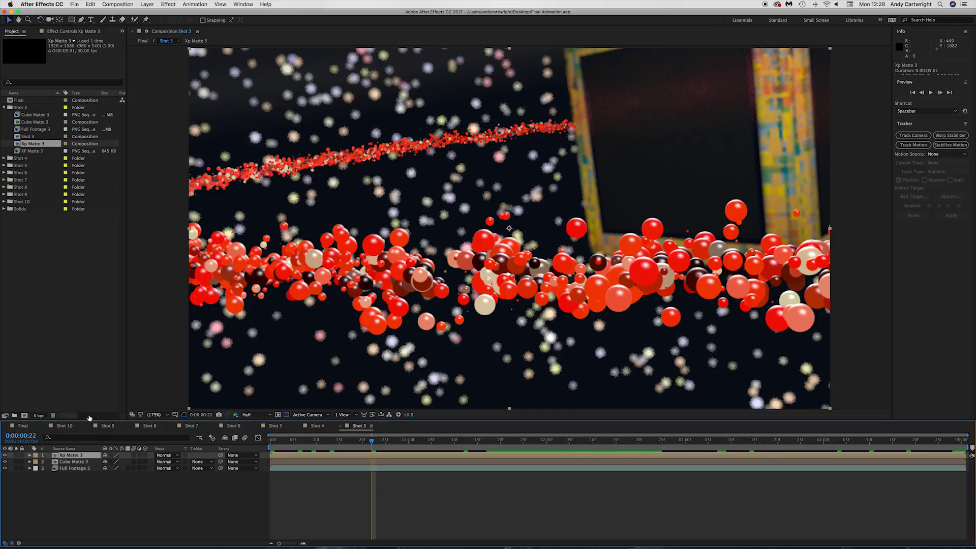
left_click(70, 428)
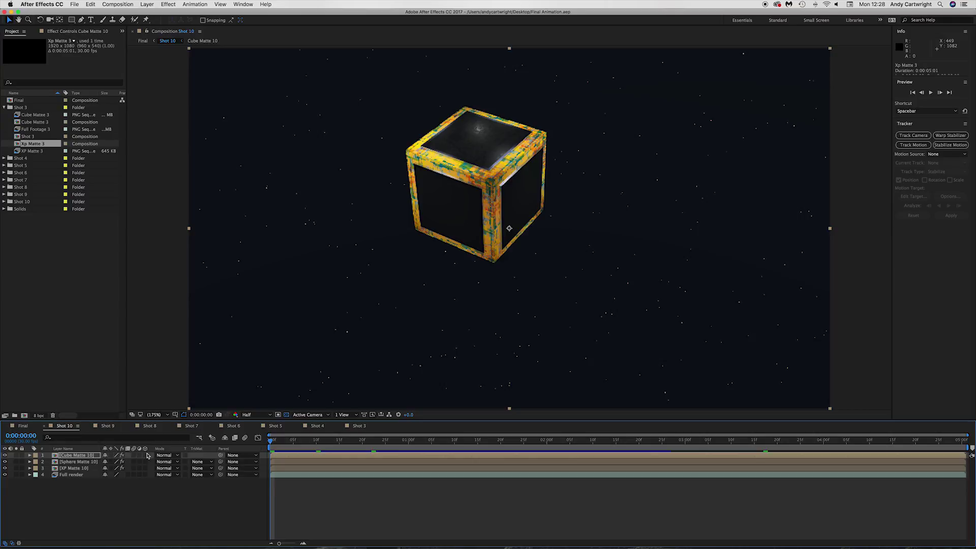
key("space")
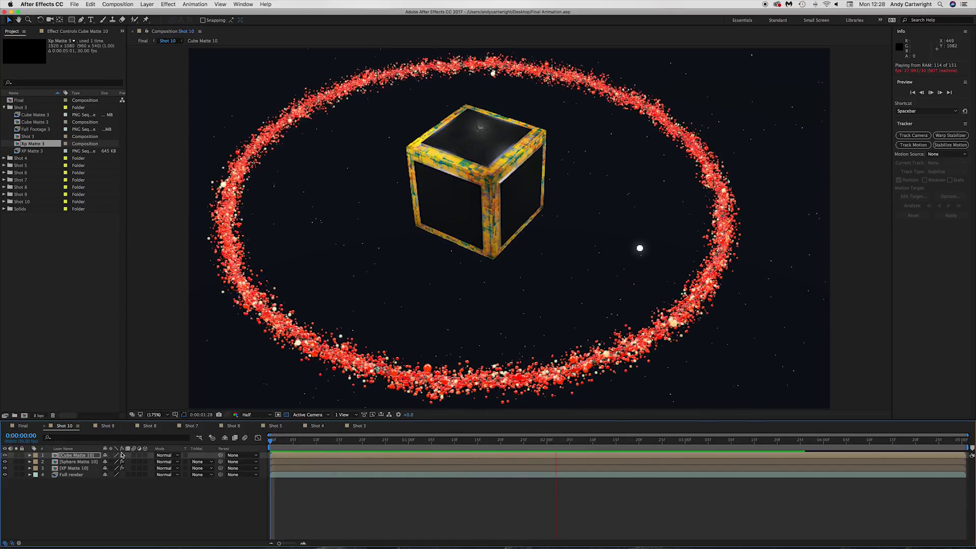
key("space")
Glance at Shot 9, return to Shot 10, and compare it with the Cube Matte 10 layer's effects switched off and on
left_click(107, 426)
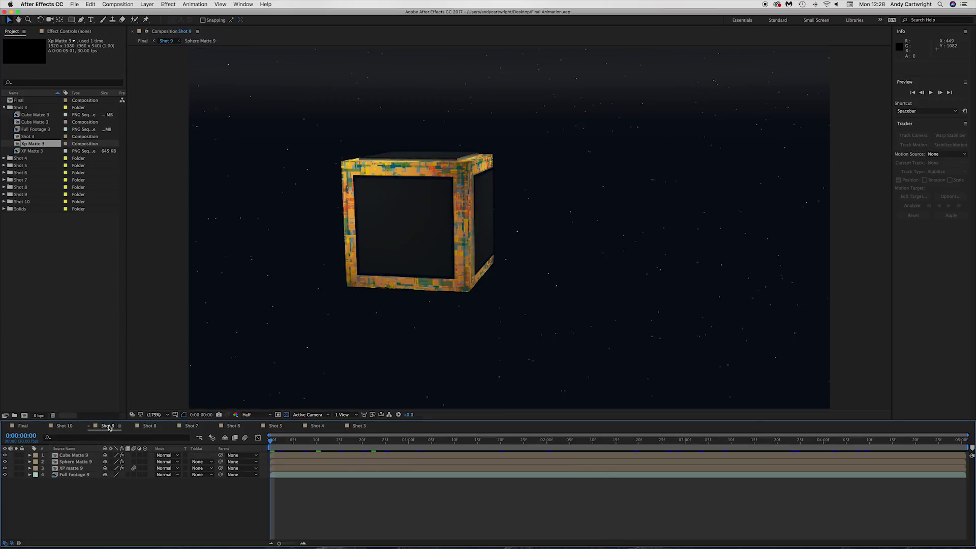
left_click(61, 427)
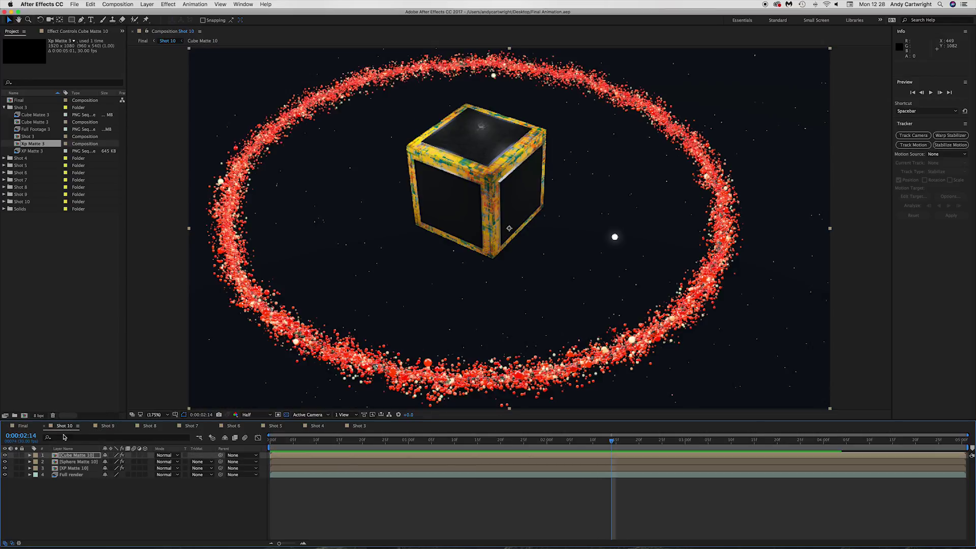
left_click(122, 457)
left_click(122, 456)
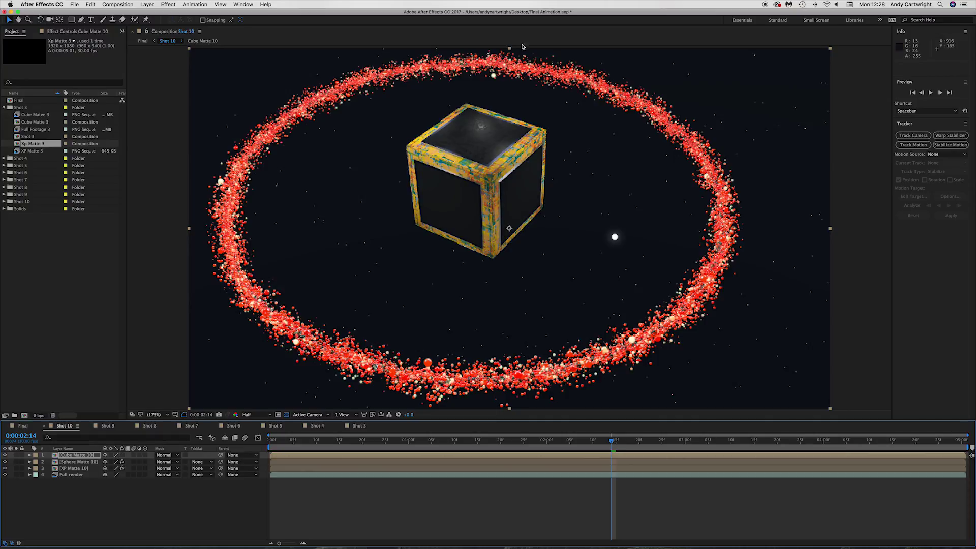
left_click(122, 456)
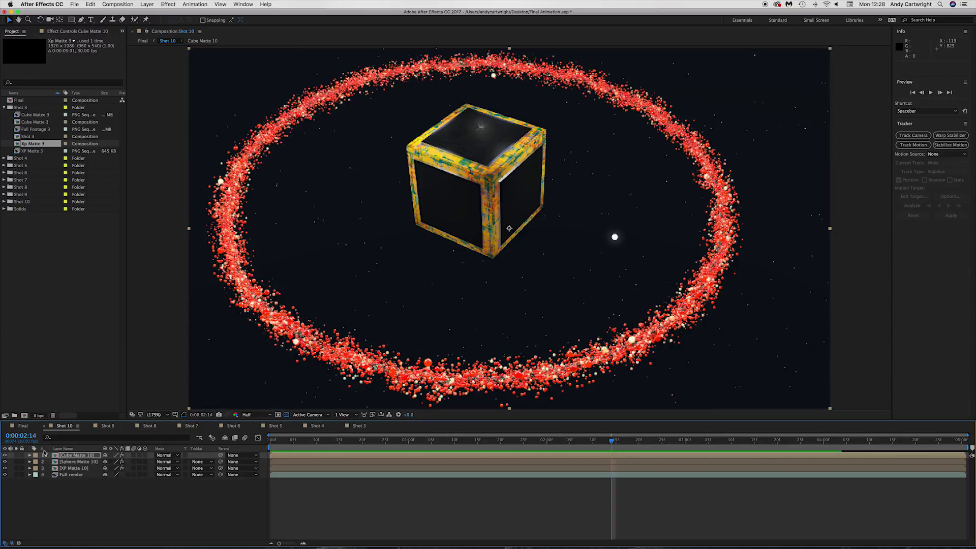
Bring the Shot 10 layer to the top of the layer stack in the Final composition
left_click(23, 426)
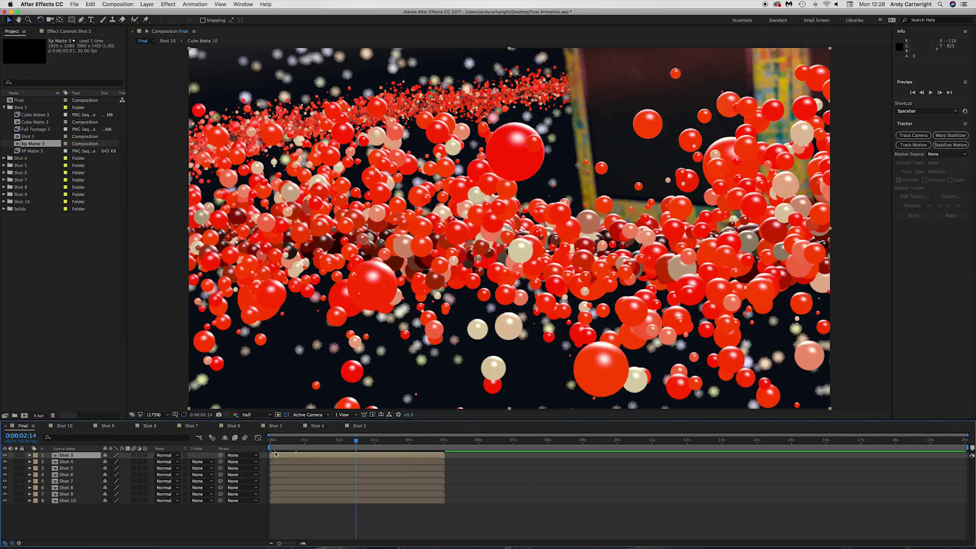
left_click(62, 502)
left_click(70, 450)
key("super+shift+bracketright")
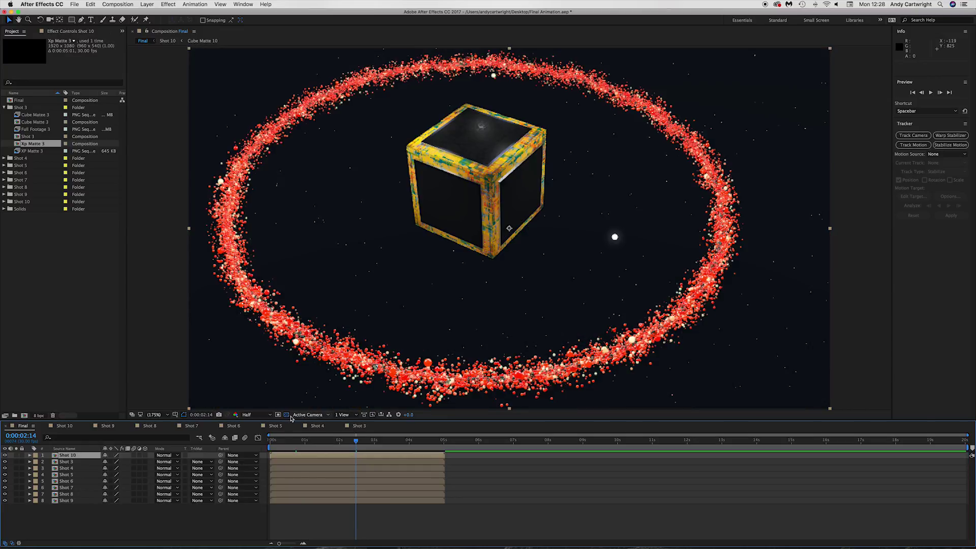
Preview the Final composition from the start and move the Shot 10 layer back to the bottom of the stack
left_click_drag(277, 440, 247, 443)
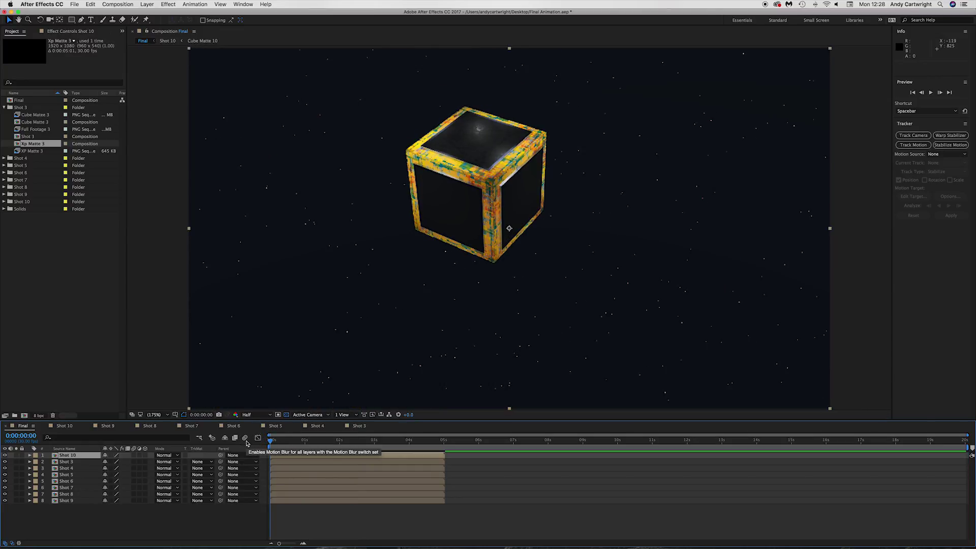
key("space")
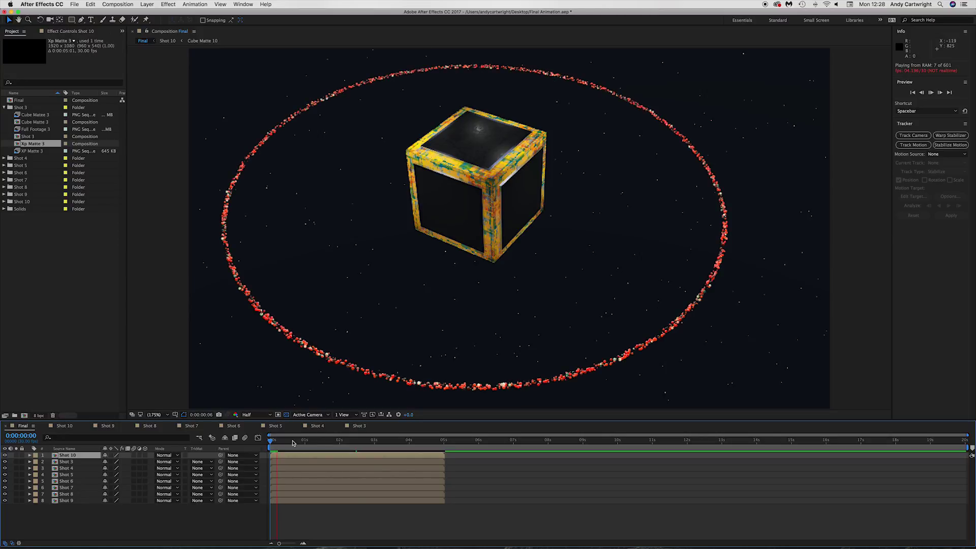
key("space")
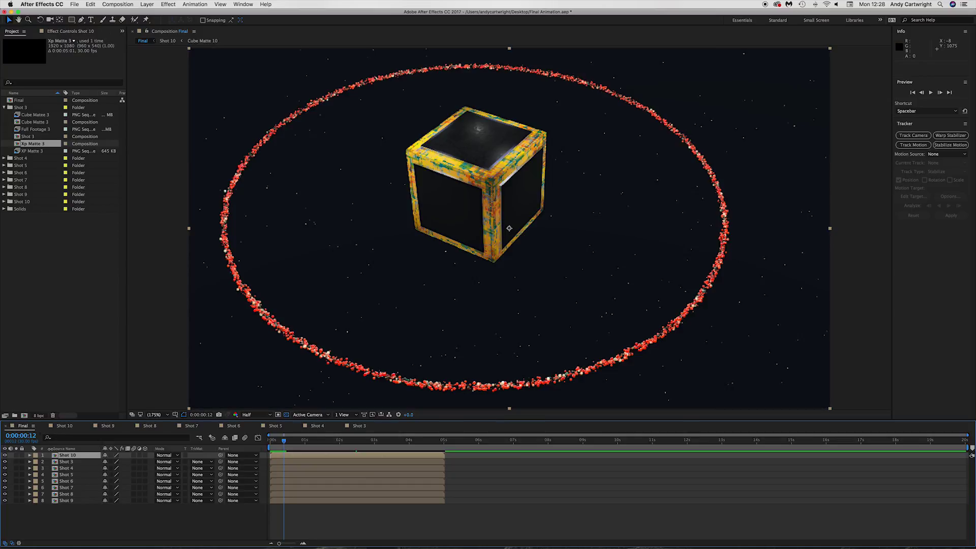
left_click_drag(65, 456, 61, 505)
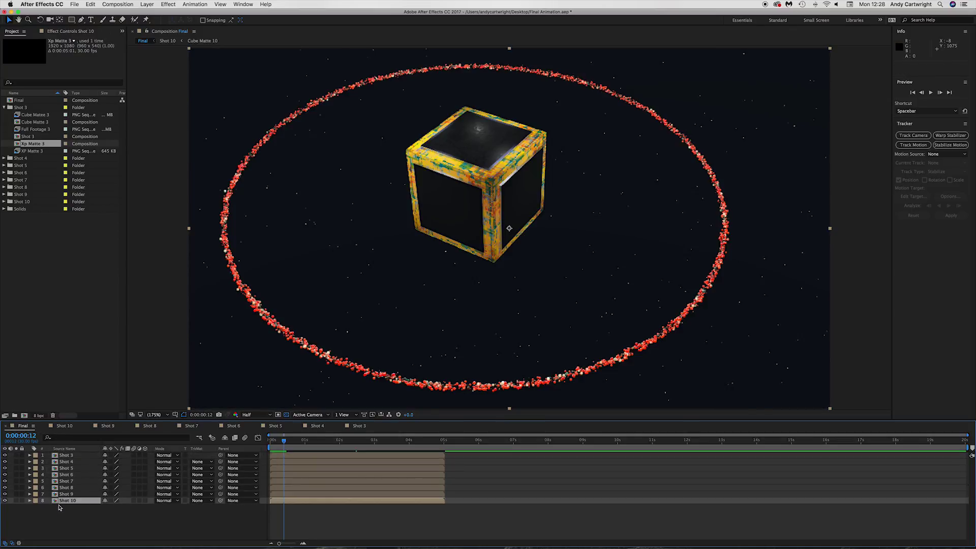
Preview Shot 10 with the Sphere Matte 10 layer selected, and check the rendered frames in Cinema 4D's Picture Viewer
left_click(66, 426)
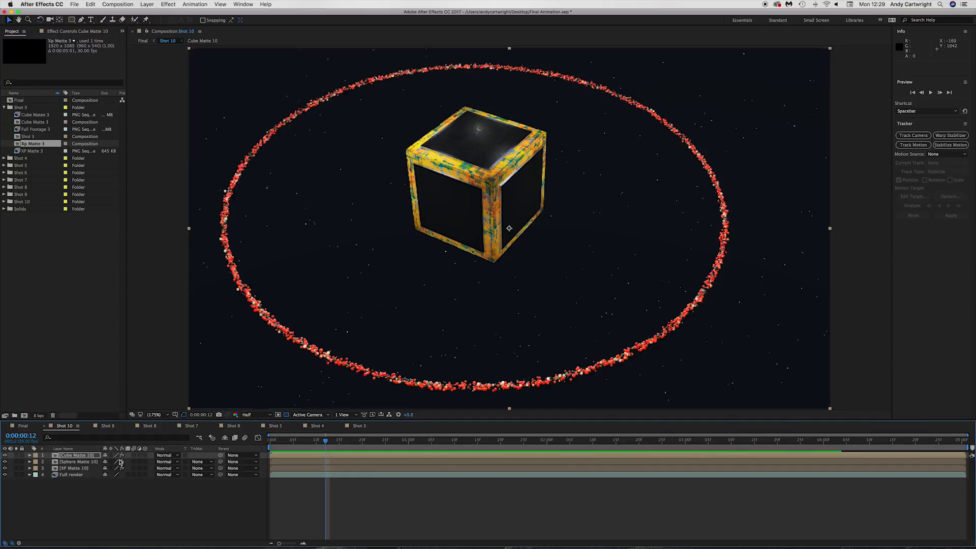
left_click(78, 462)
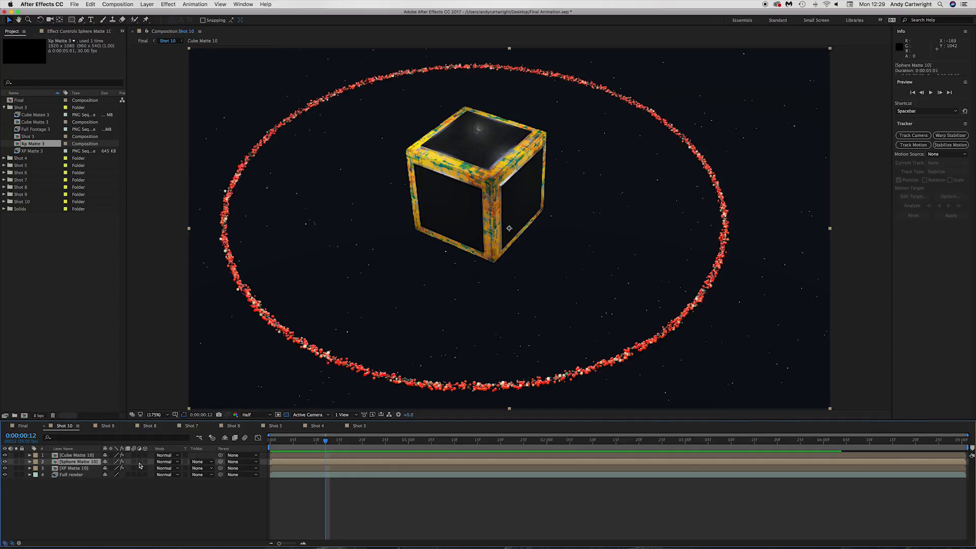
key("space")
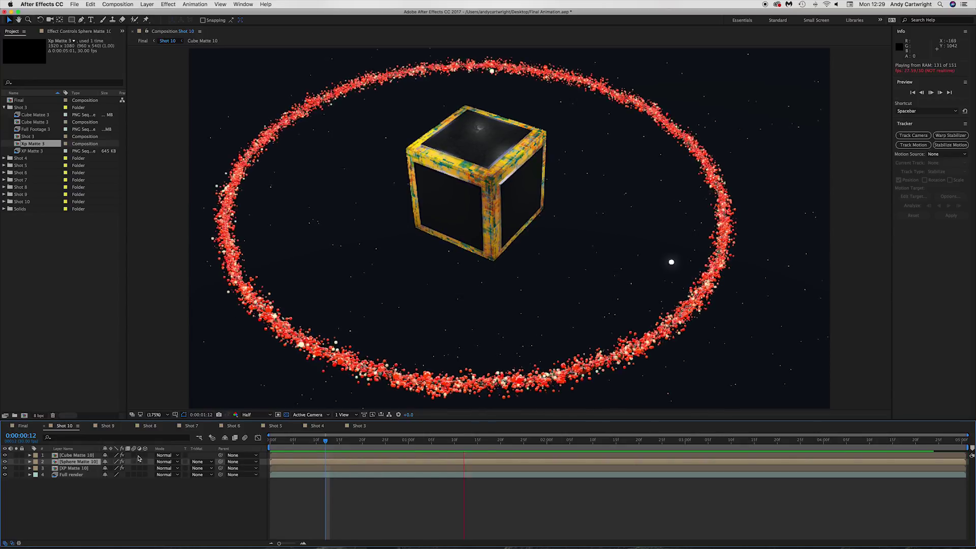
key("space")
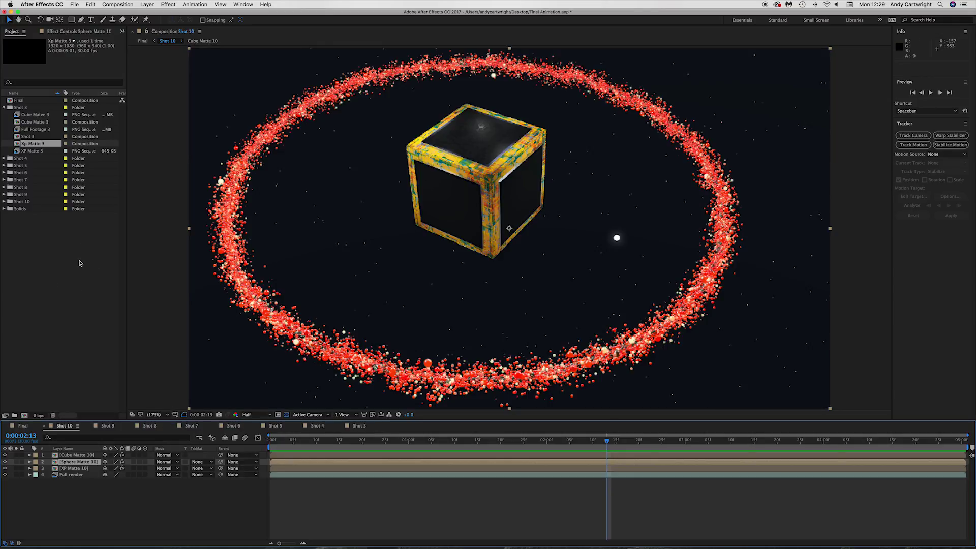
key("ctrl+Left")
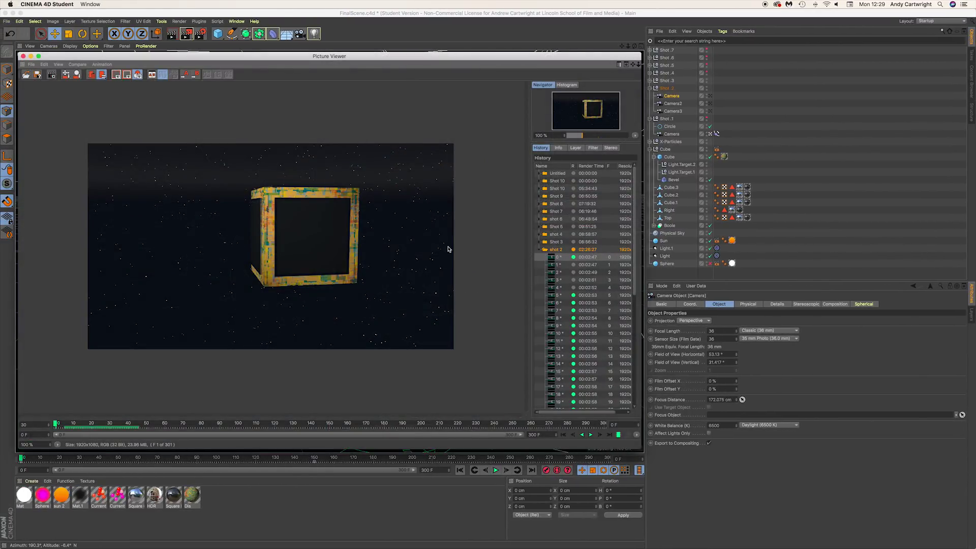
key("ctrl+Right")
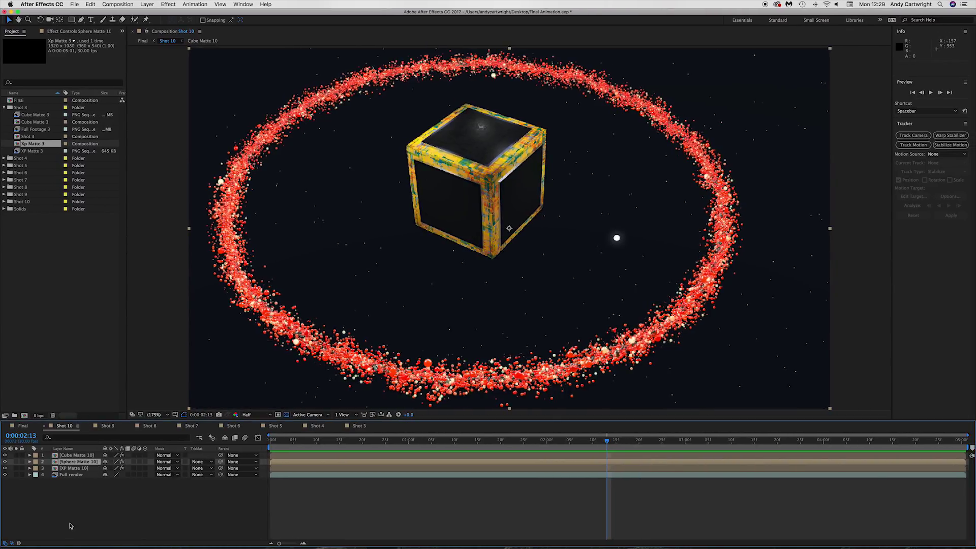
Review the Shot 9, Shot 8, Shot 7, Shot 5, Shot 4 and Shot 3 compositions in turn
left_click(113, 430)
left_click(148, 426)
left_click(191, 426)
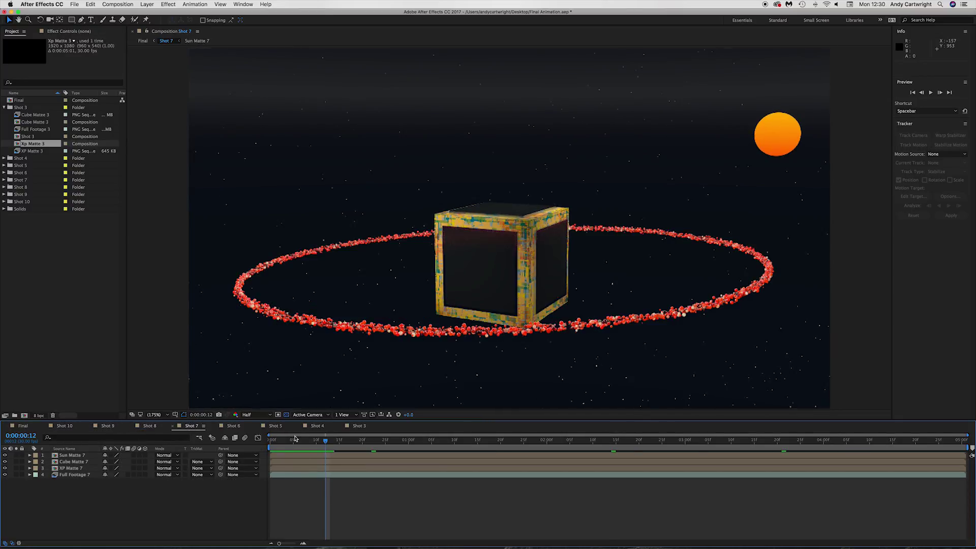
left_click(280, 427)
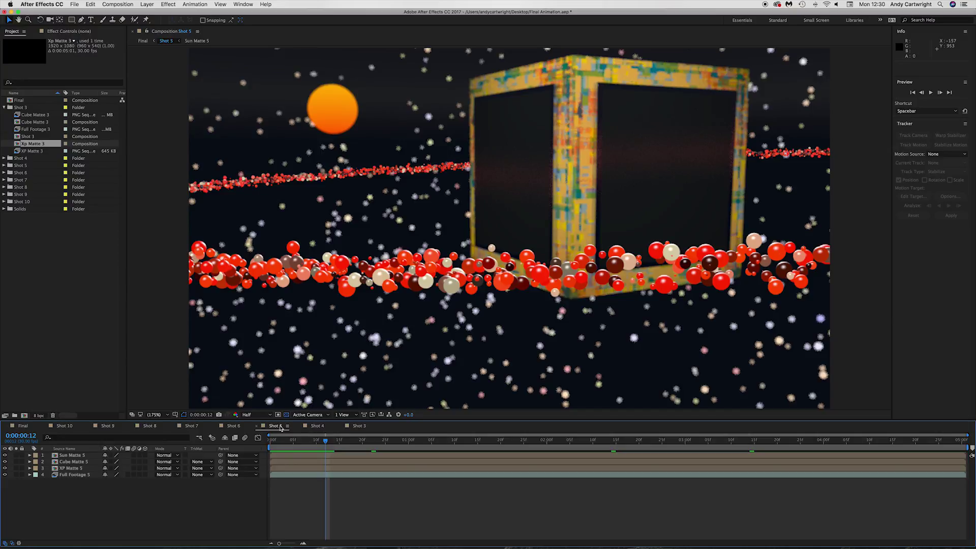
left_click(317, 426)
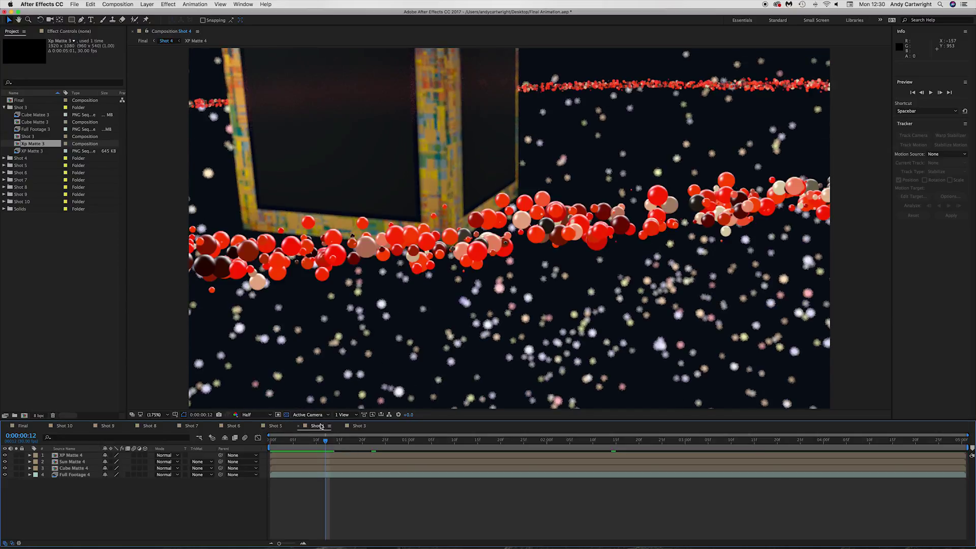
left_click(360, 427)
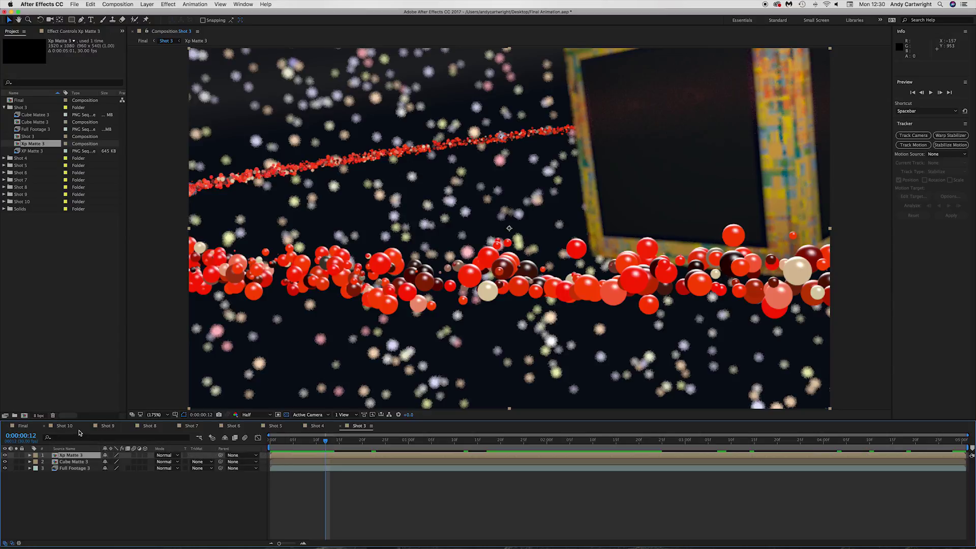
Deselect the Xp Matte 3 composition in the project and save the project
left_click(75, 390)
key("super+s")
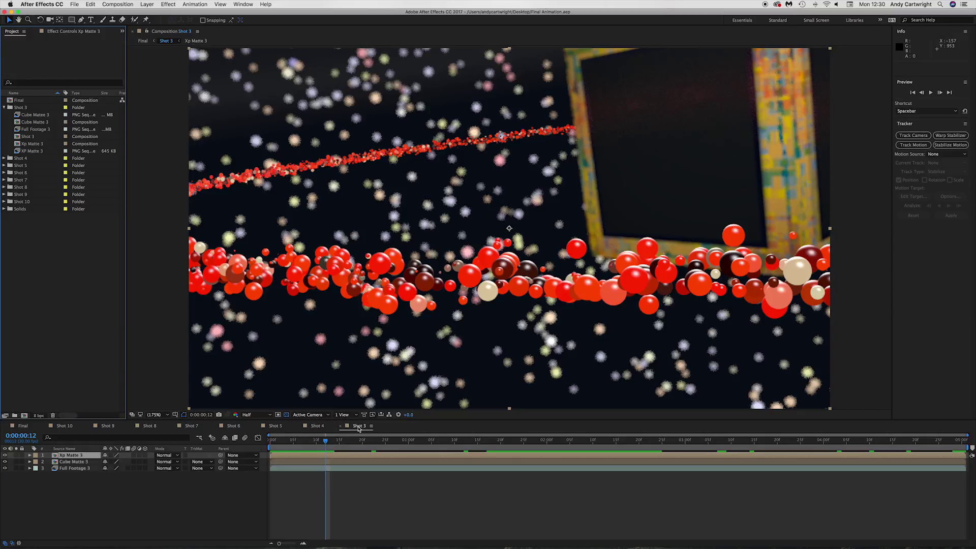
Compare the frames of the Shot 5, Shot 4, Shot 3 and Shot 8 compositions
left_click(279, 427)
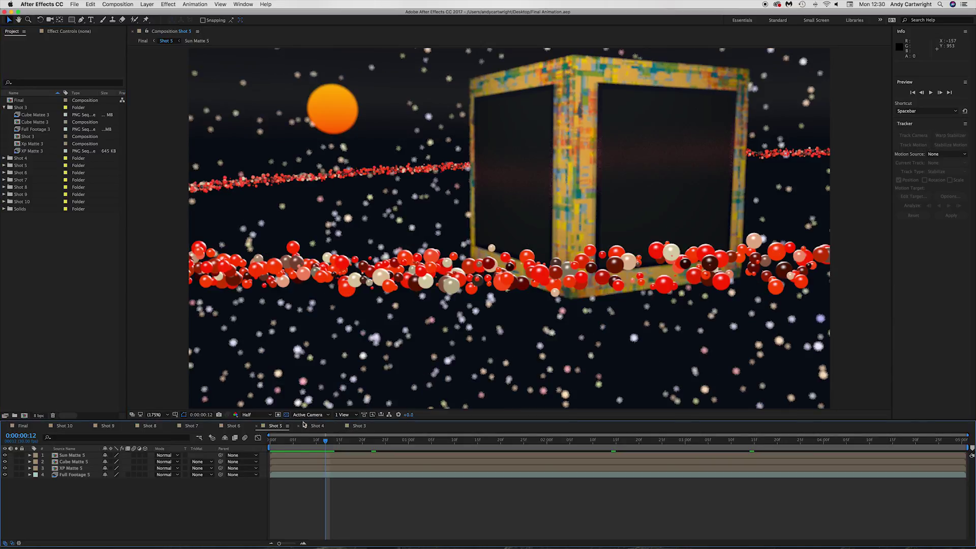
left_click(318, 426)
left_click(356, 427)
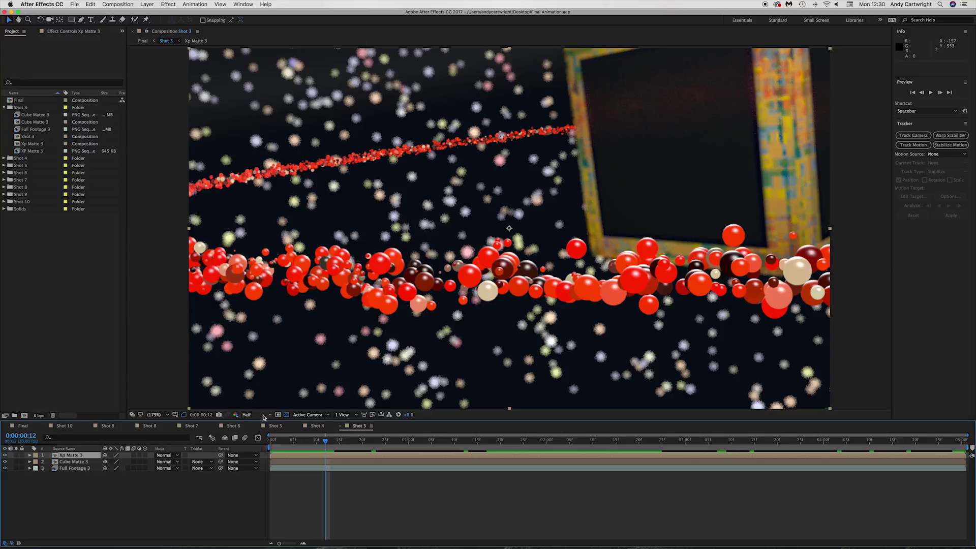
left_click(158, 427)
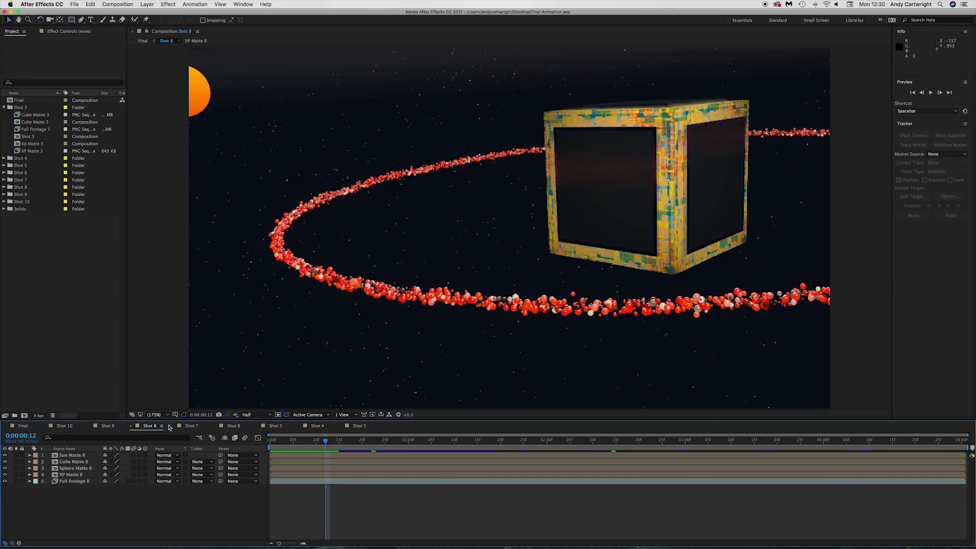
Open the Shot 7 composition and preview its opening from the first frame
left_click(204, 425)
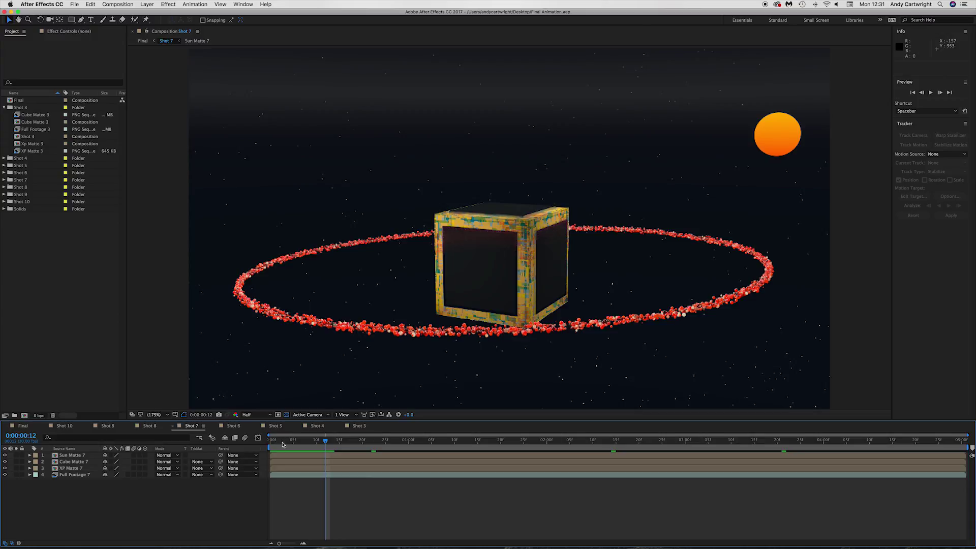
left_click_drag(283, 445, 270, 441)
key("space")
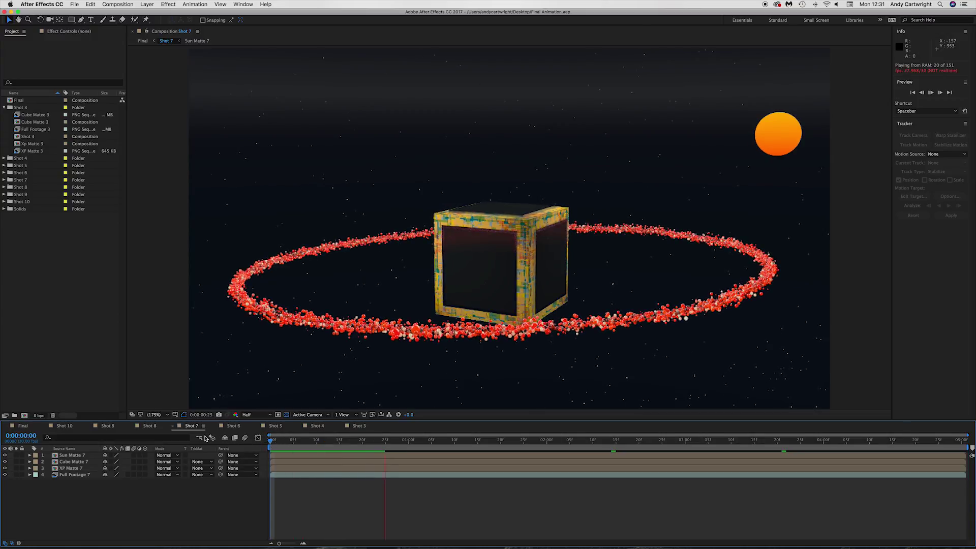
key("space")
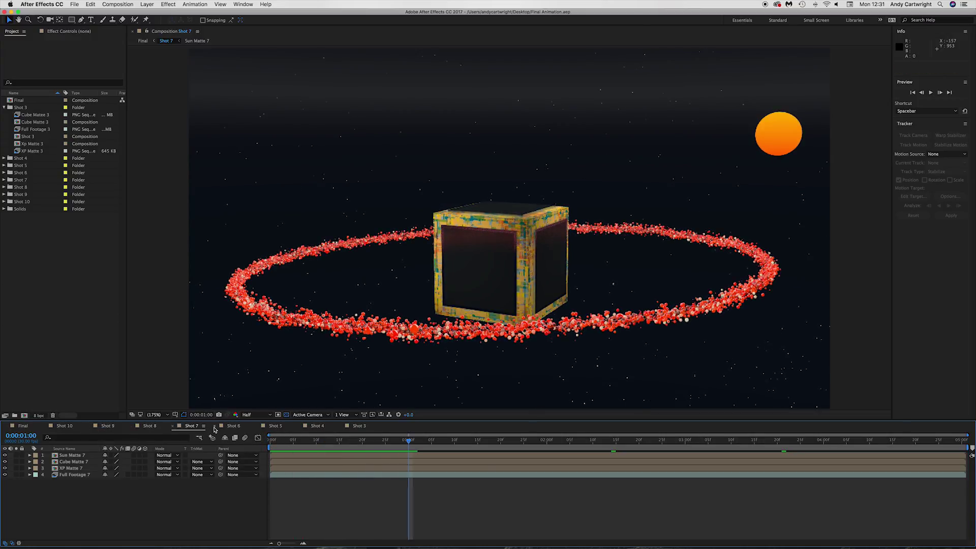
Open the Shot 6 composition and preview it from the first frame, pausing at intervals to inspect the cube and particle ring
left_click(230, 426)
left_click_drag(289, 442, 256, 444)
key("space")
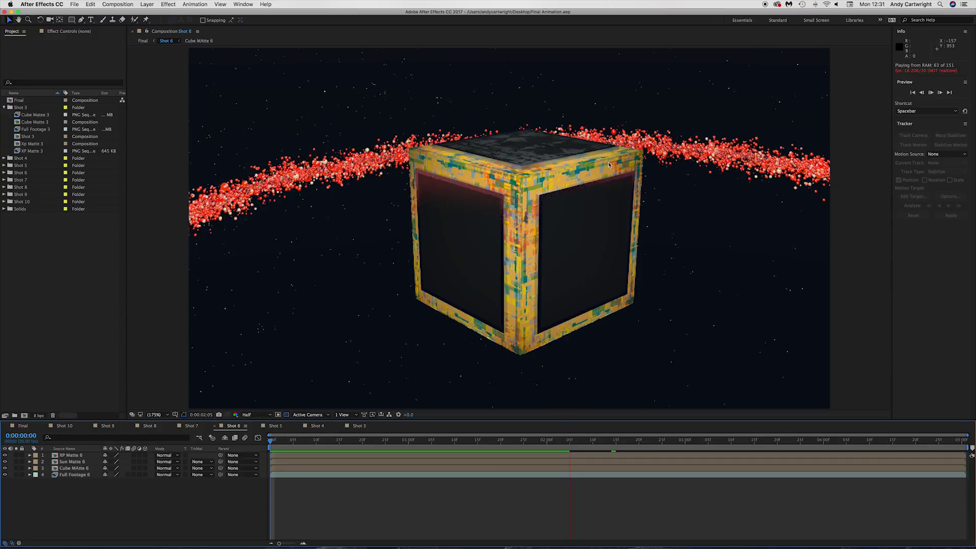
key("space")
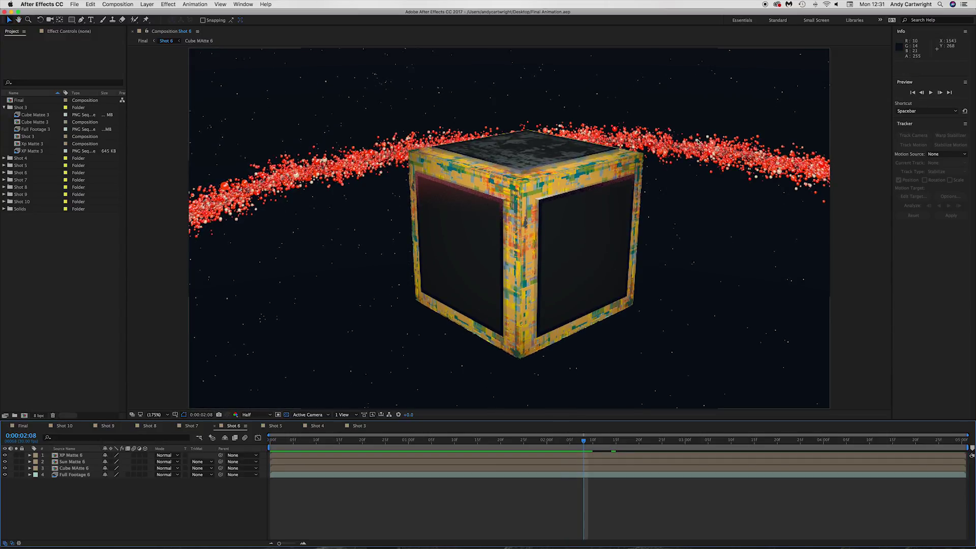
key("space")
key("space")
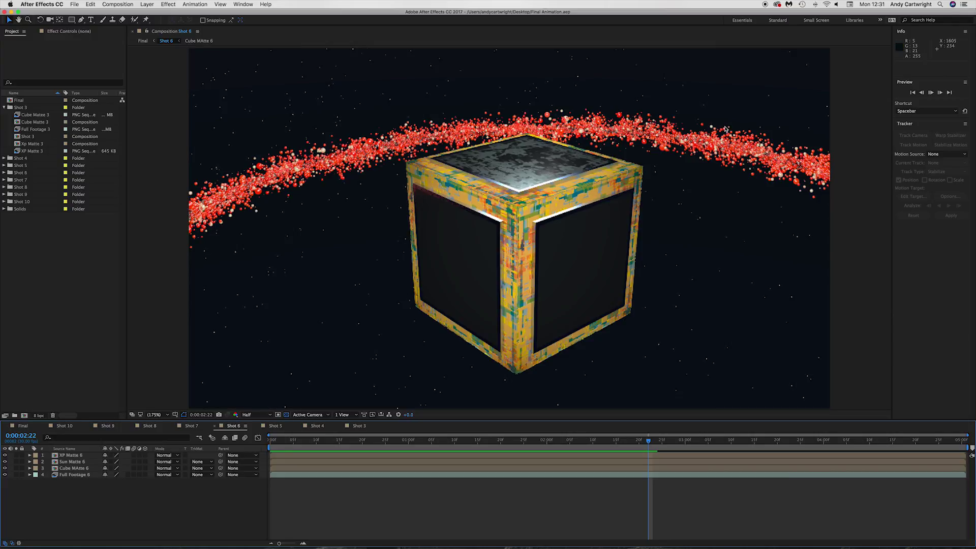
key("space")
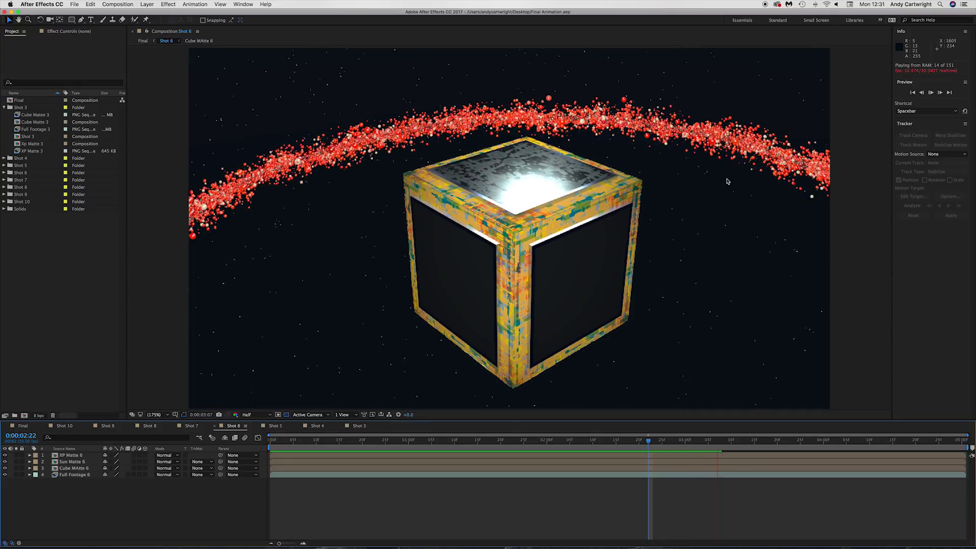
key("space")
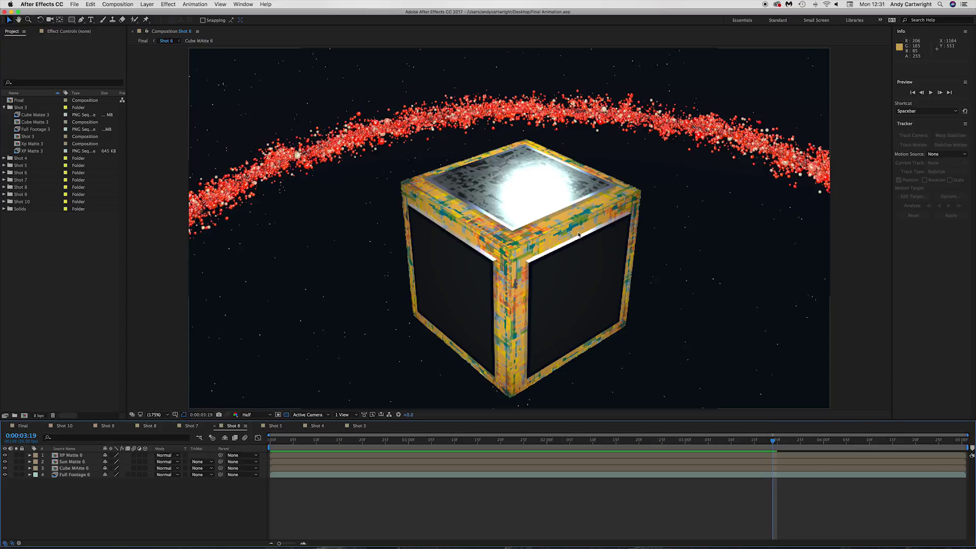
Preview the Shot 9 composition from 0:00:00:12 and compare it with the Shot 10 composition
left_click(87, 425)
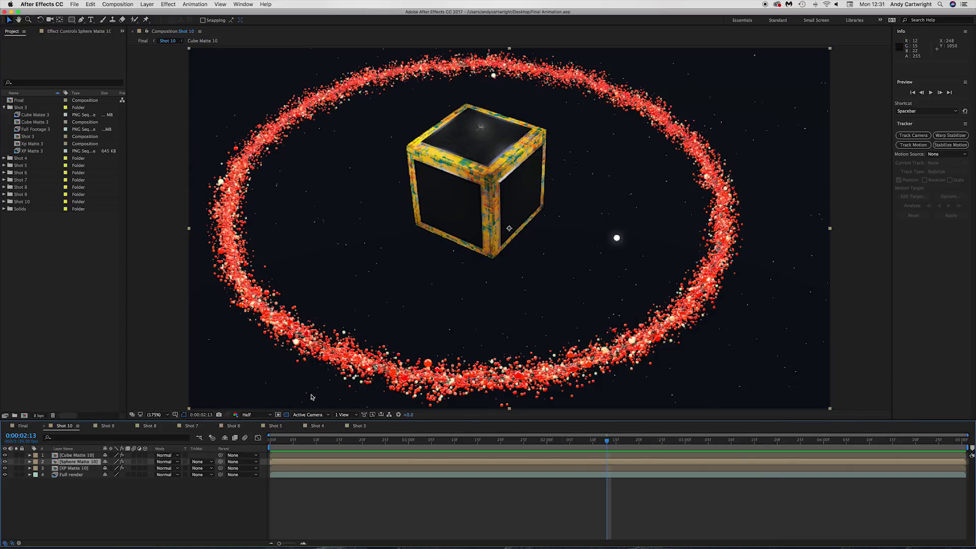
left_click(106, 425)
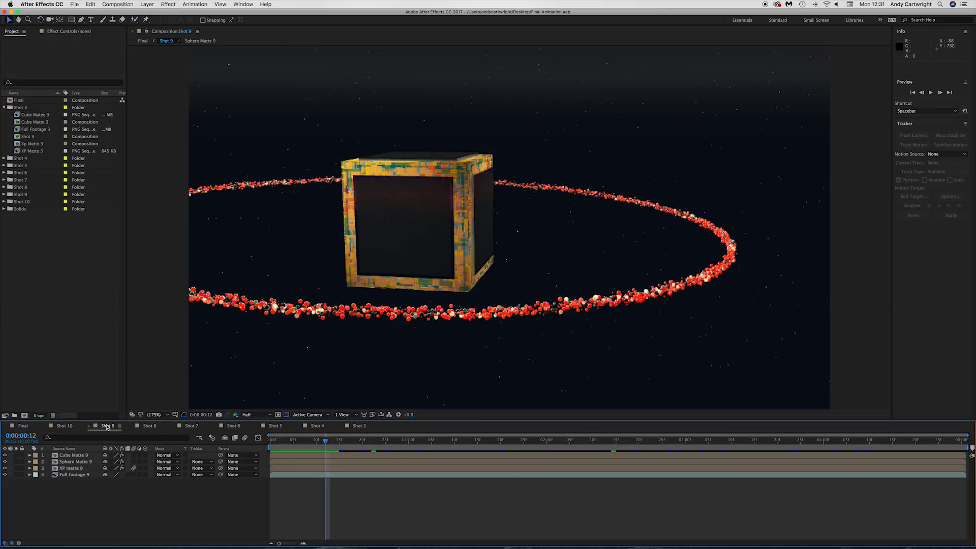
key("space")
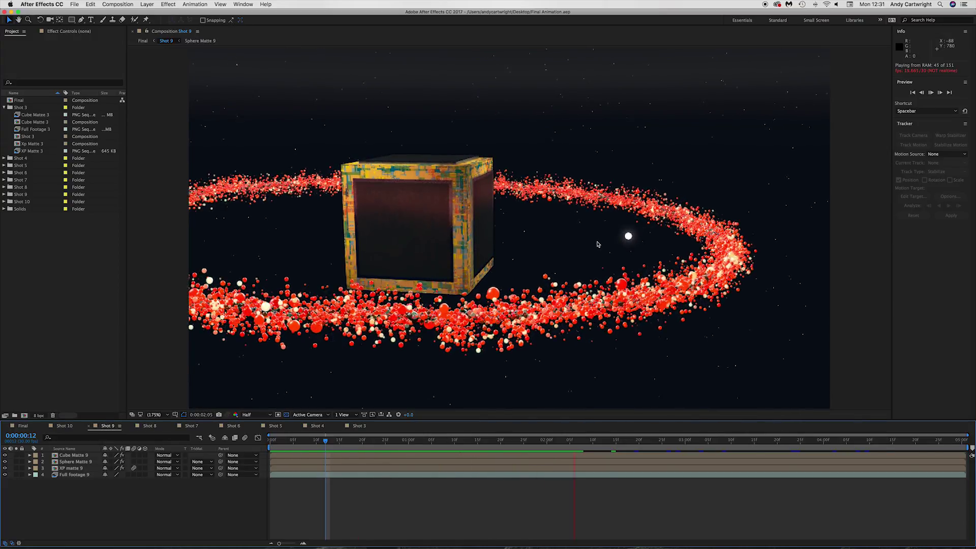
key("space")
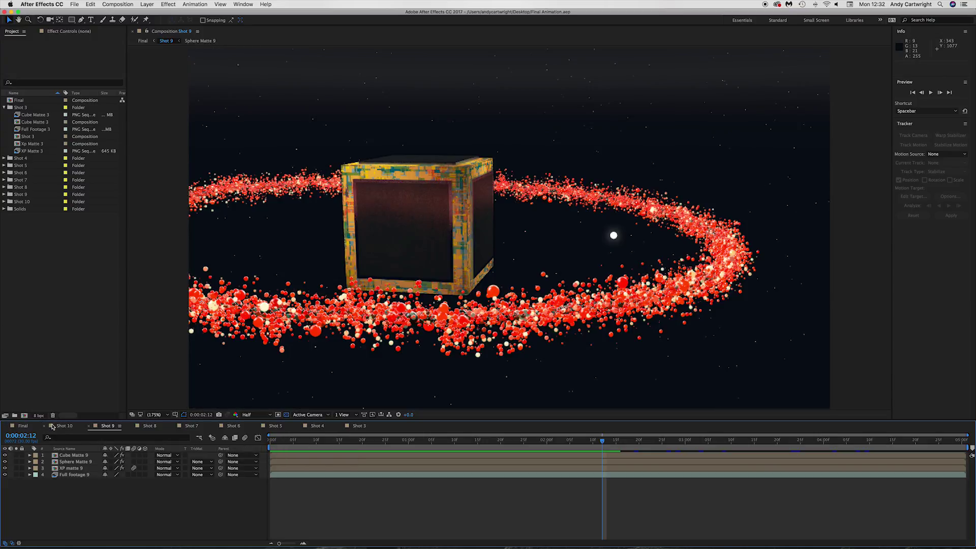
left_click(66, 427)
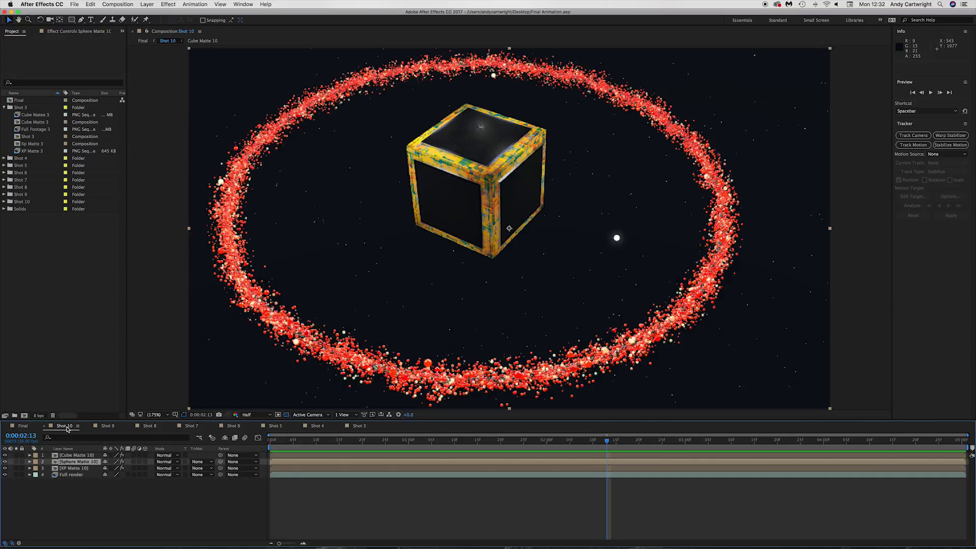